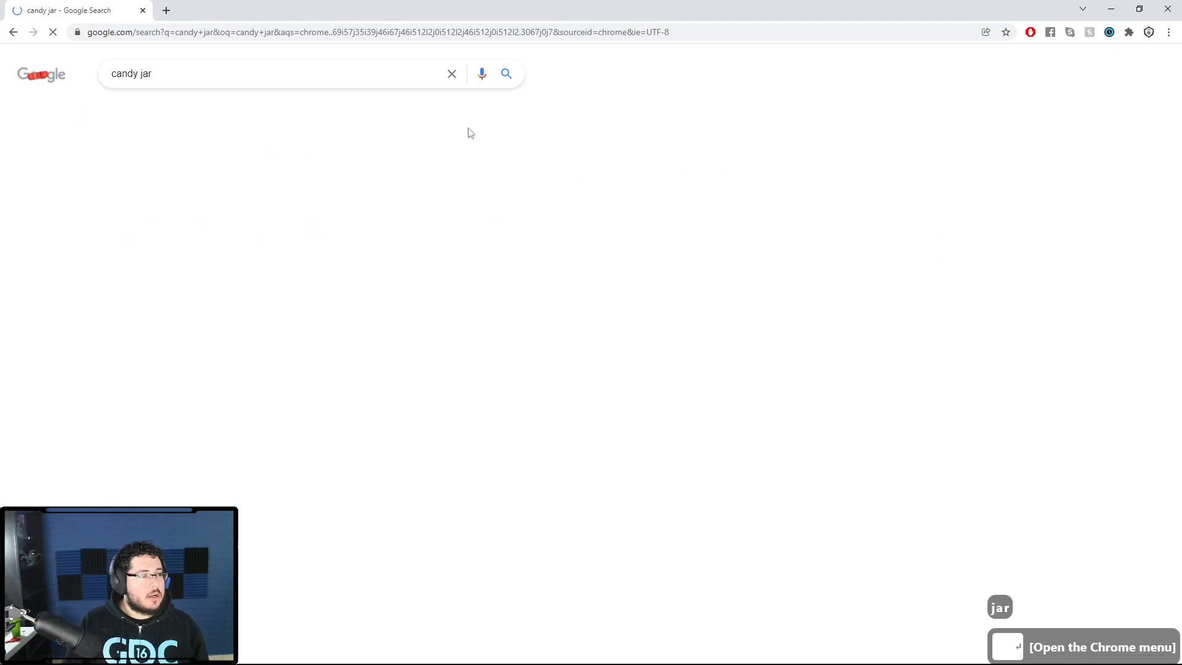
- Examine candy jar image results, enlarging the TurboSquid jar and the six-pack glass jars, and switch to Maya
click(174, 106)
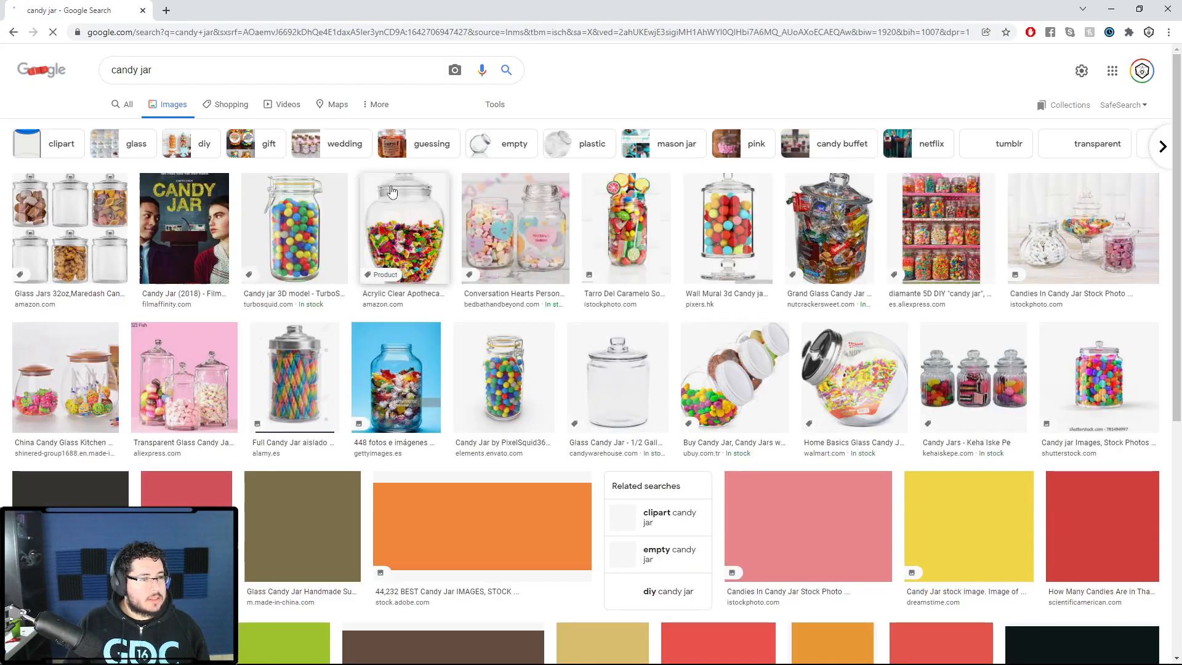
click(324, 233)
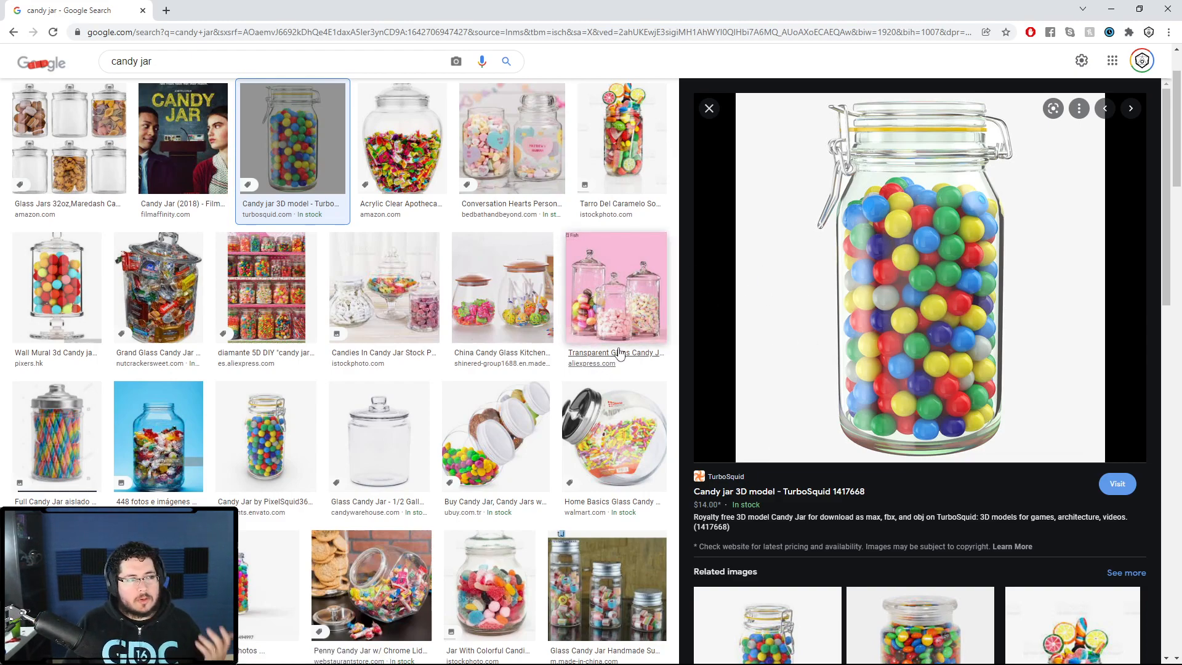
click(68, 139)
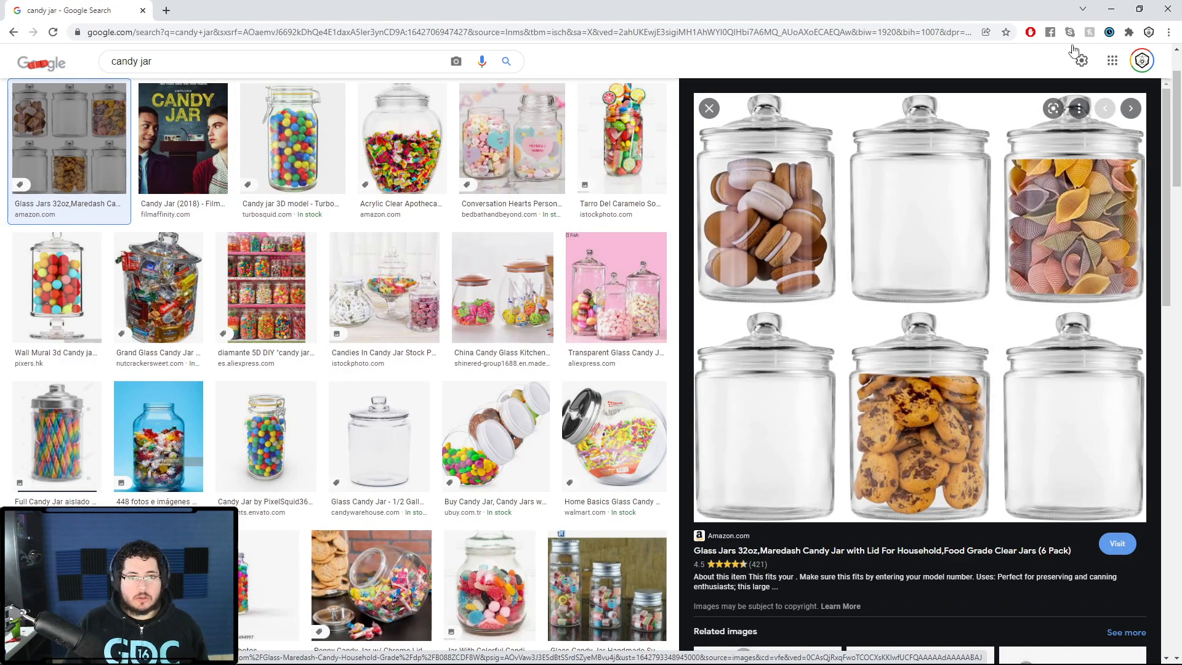
click(1109, 8)
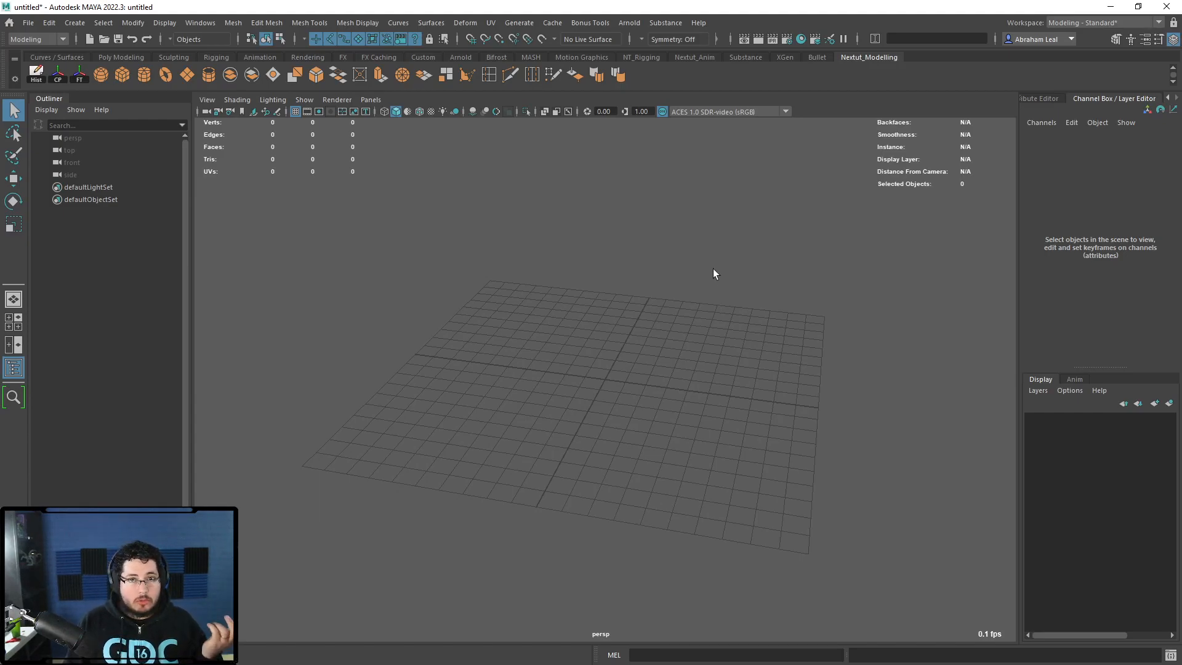
- Load the MASH.mll plug-in from the Plug-in Manager, filtering the plug-in list for mash
click(196, 22)
mouse_move(273, 162)
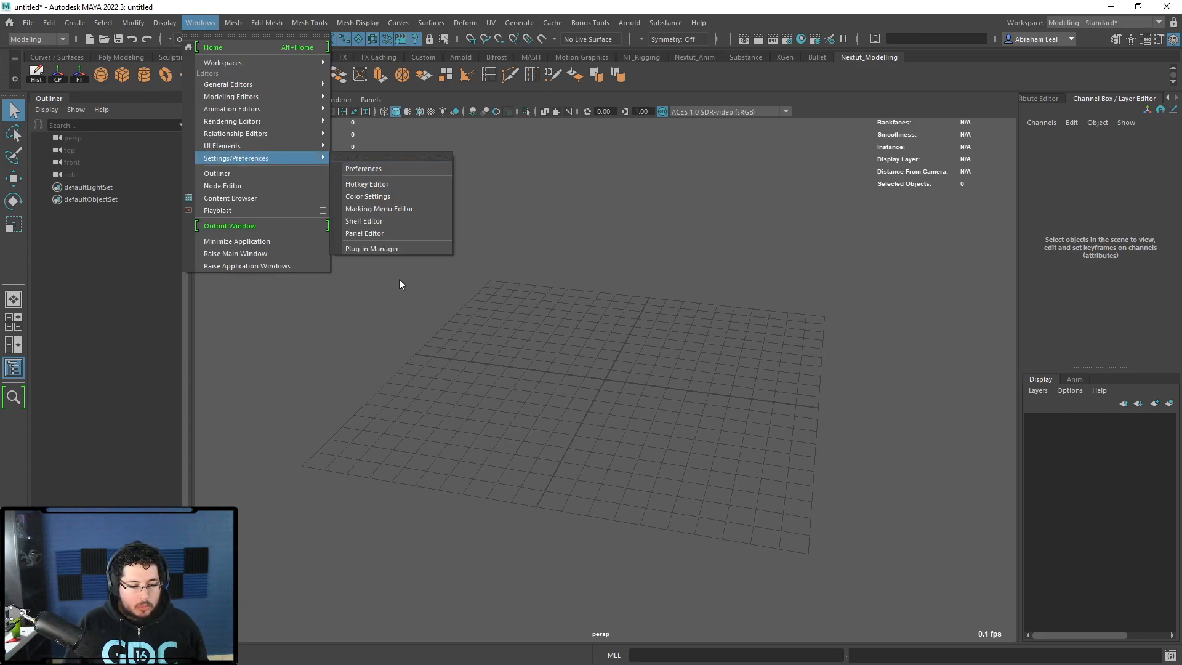
click(393, 255)
click(200, 23)
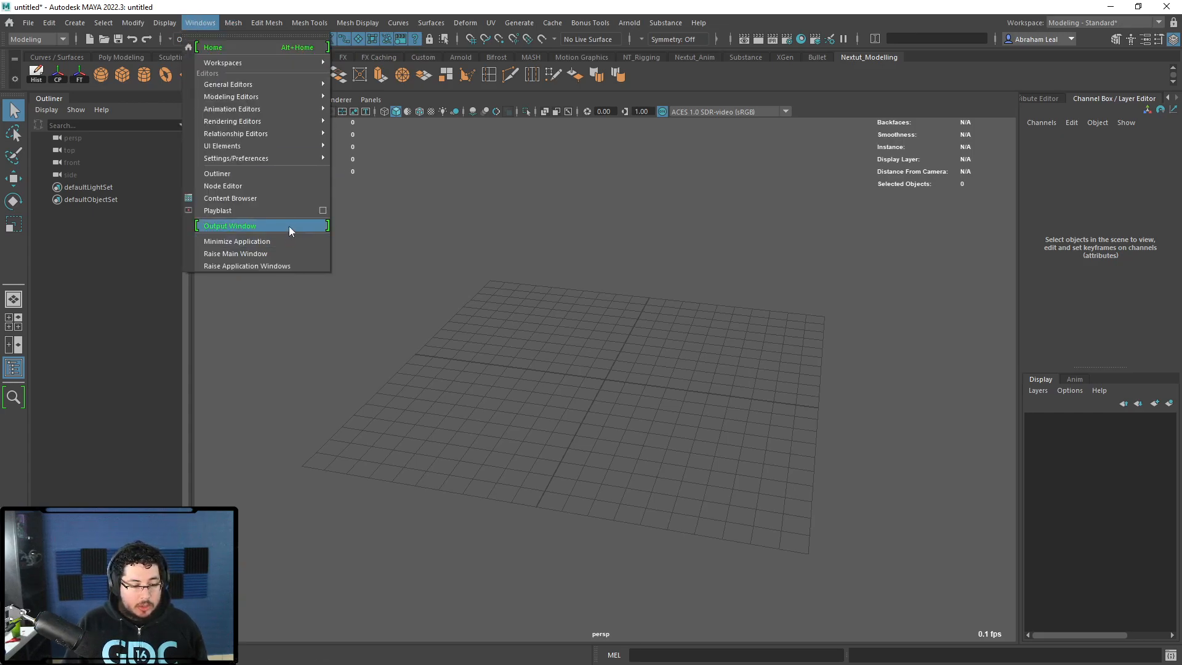
mouse_move(289, 158)
click(366, 237)
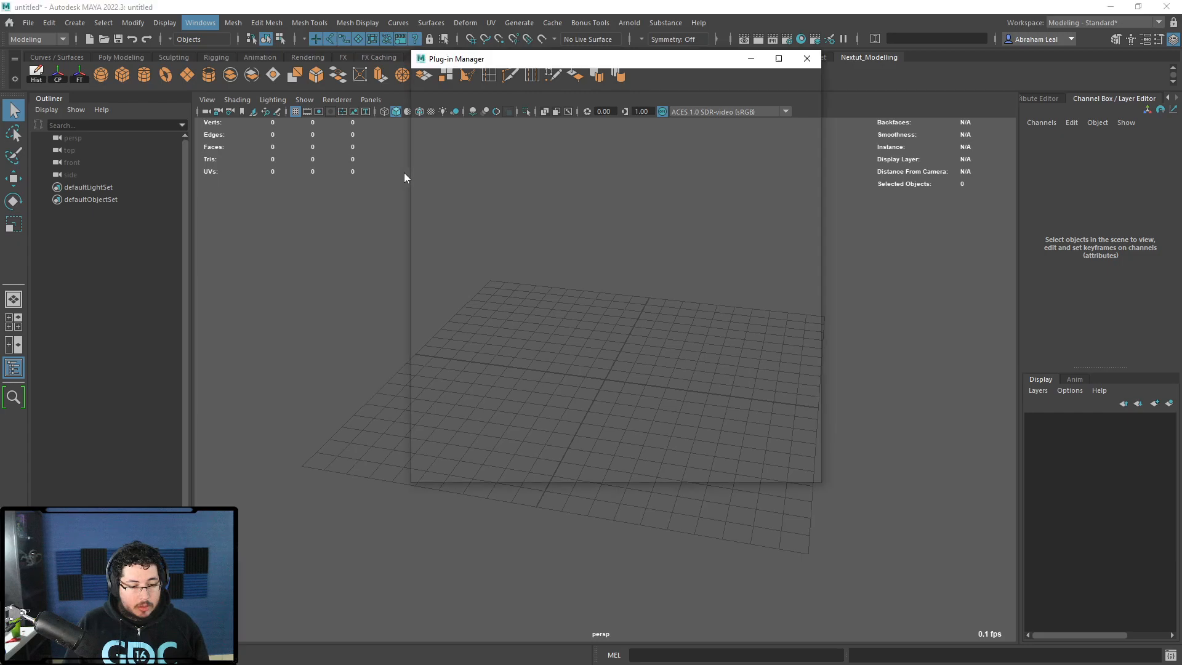
click(504, 93)
text(mash)
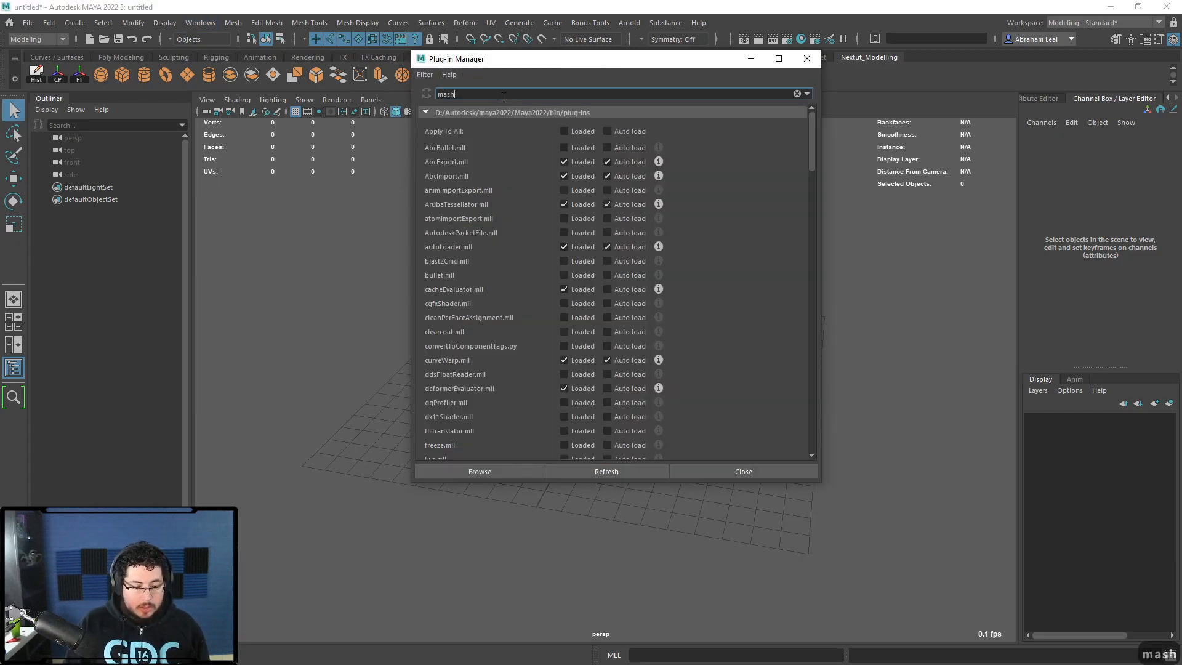
click(580, 133)
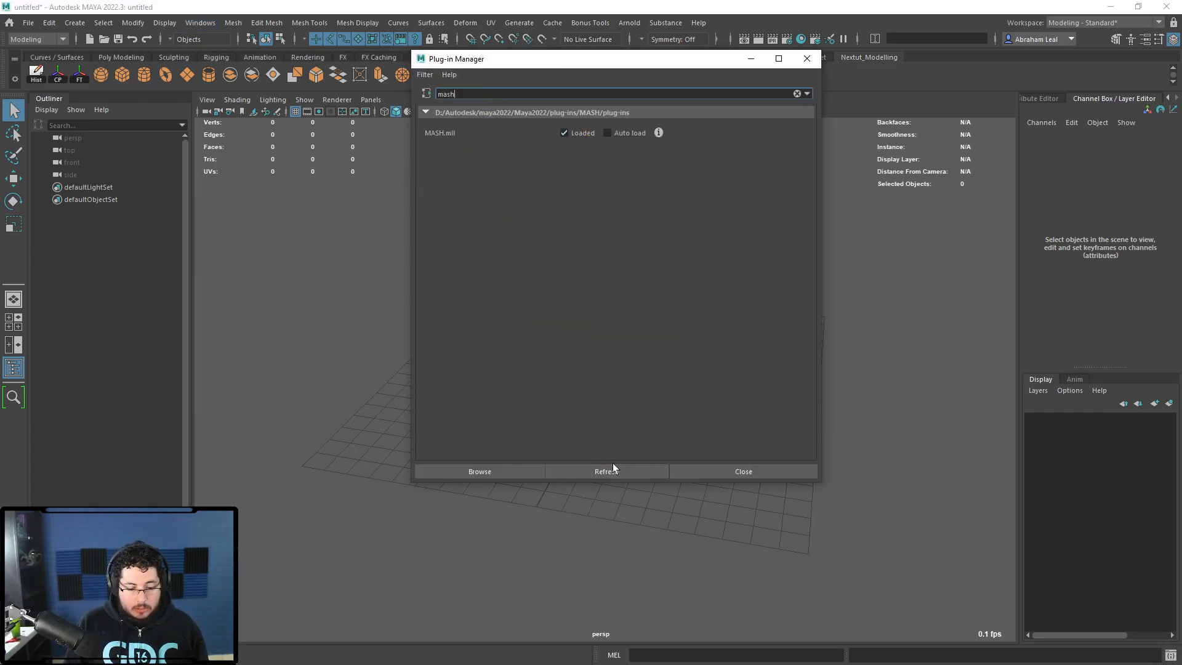
click(729, 471)
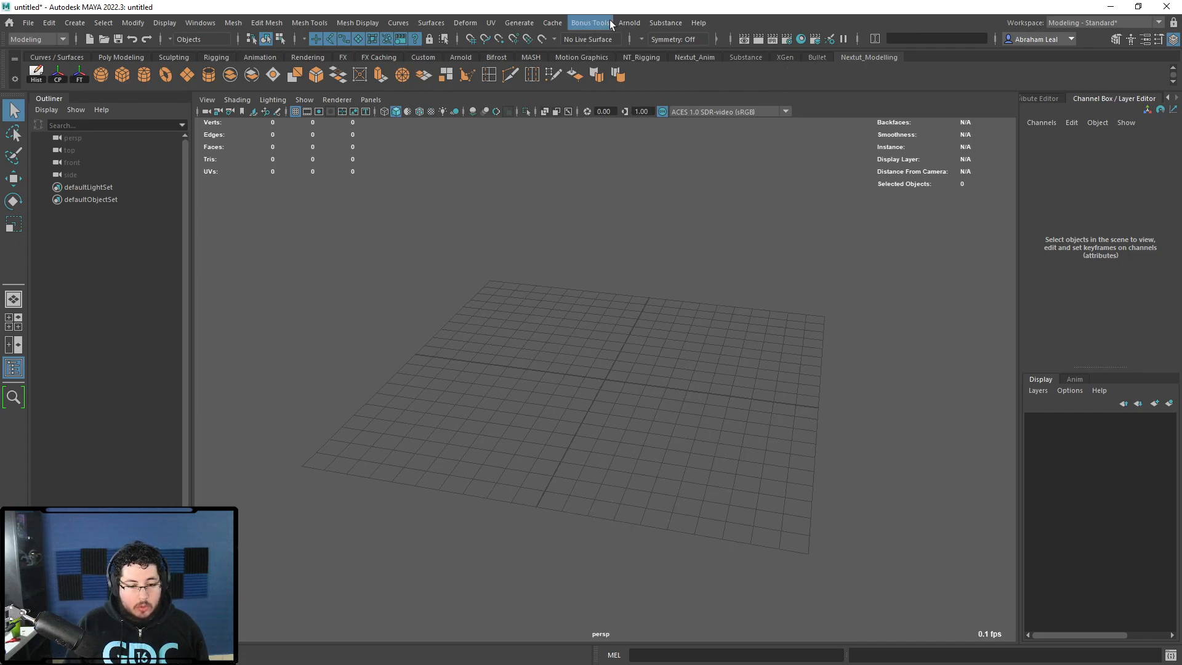
- Change the menu set to FX and look through the MASH commands it offers
click(32, 40)
click(31, 79)
click(38, 39)
click(13, 90)
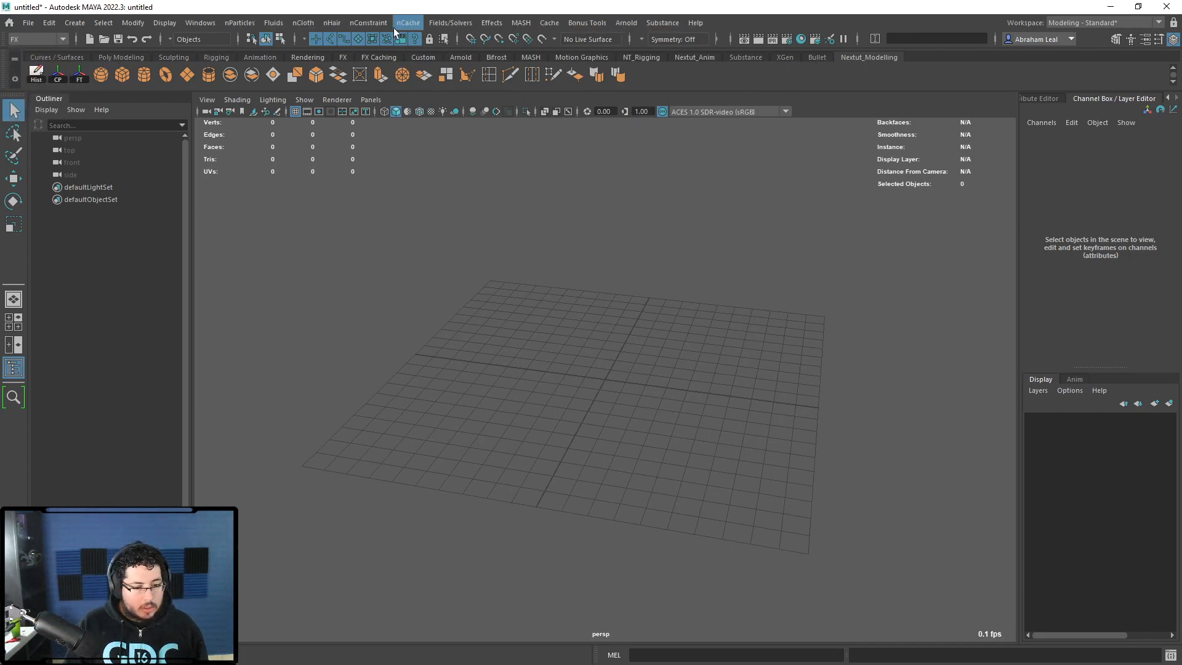
click(520, 24)
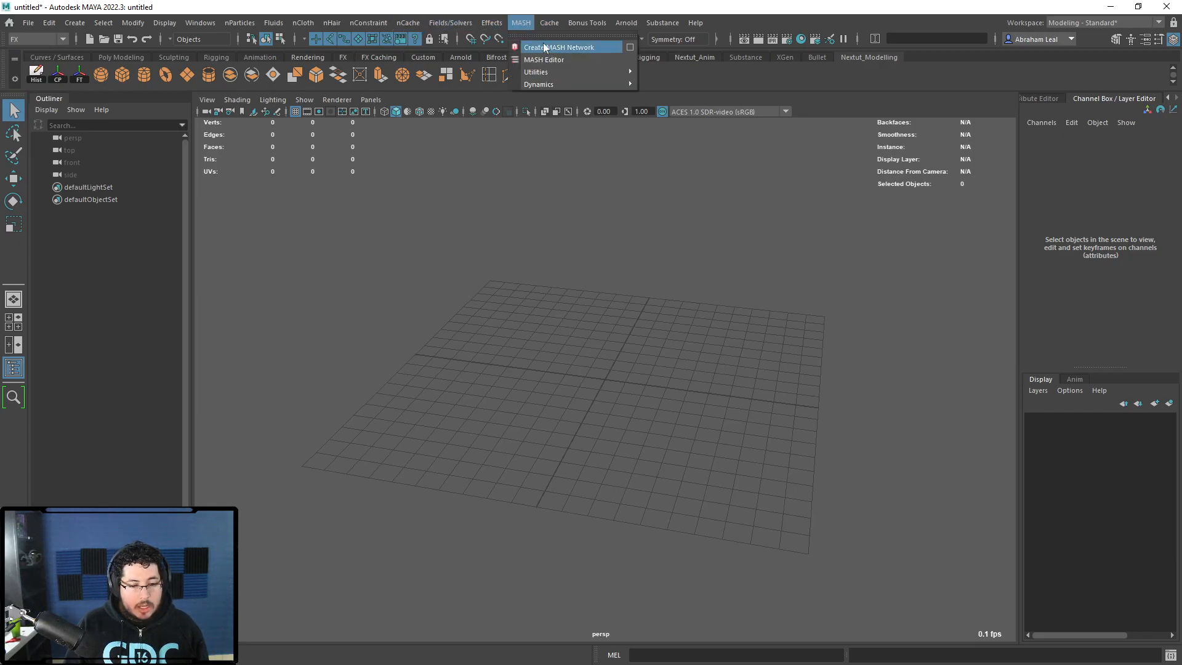
click(477, 224)
- Create a polygon sphere at the origin and scale it uniformly to about 1.7
alt+drag(456, 298, 326, 237)
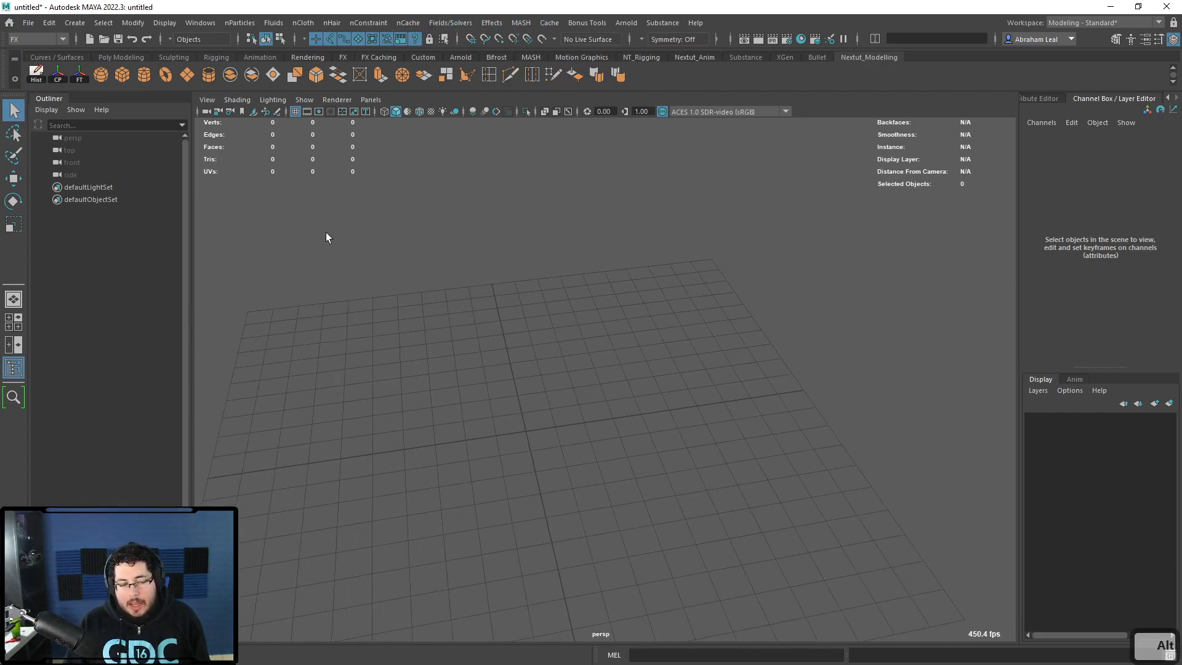
click(102, 78)
alt+drag(530, 337, 504, 361)
key(f)
key(r)
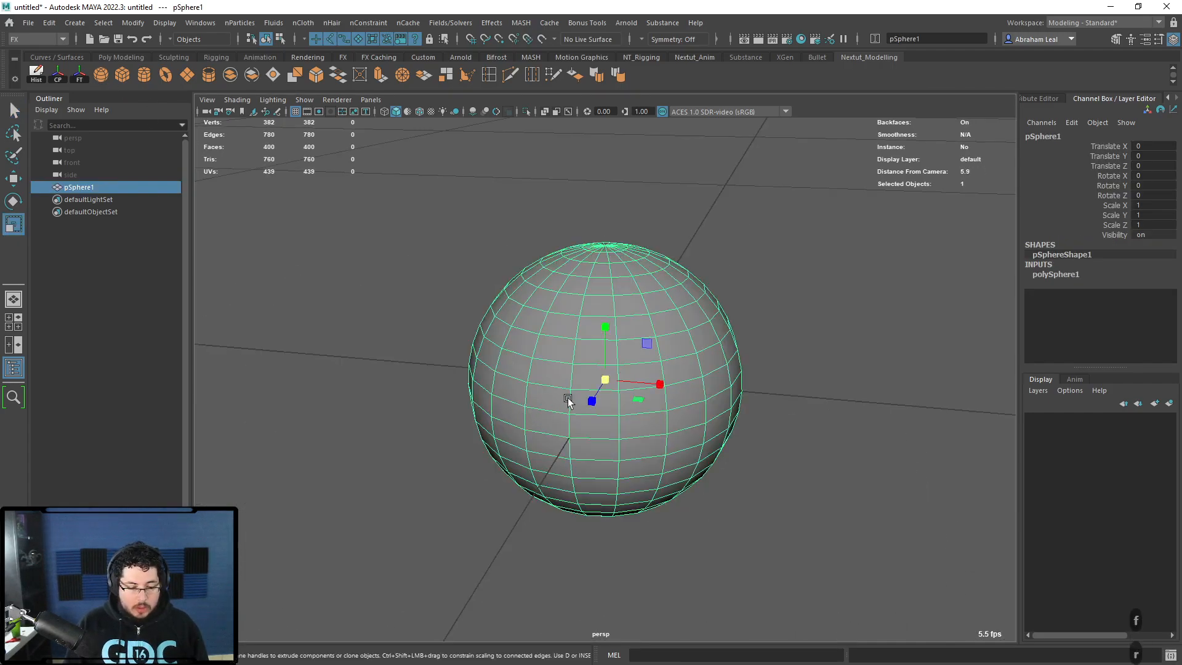
drag(602, 381, 659, 371)
key(f)
- Raise the sphere above the grid to about 1.76 in Translate Y
key(w)
drag(606, 306, 606, 167)
scroll(607, 203, down, 5)
alt+drag(608, 236, 572, 180)
- Create a MASH network from the sphere and show the MASH1 node's attributes through the MASH Editor
click(530, 58)
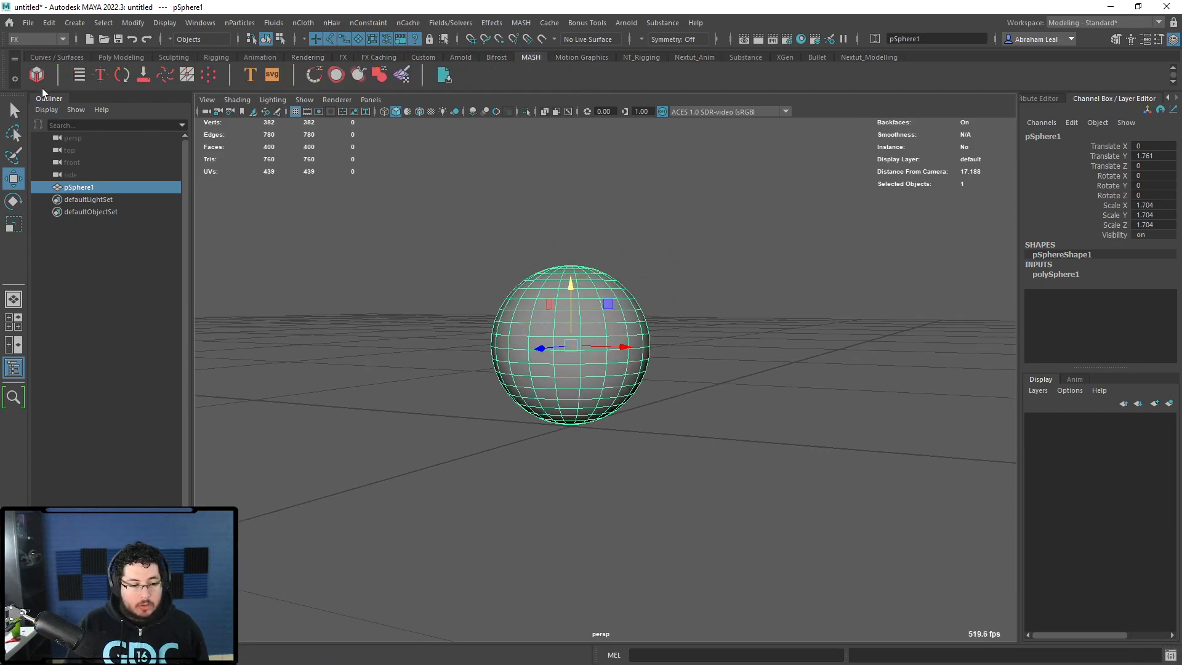
click(36, 74)
alt+drag(482, 249, 540, 278)
key(f)
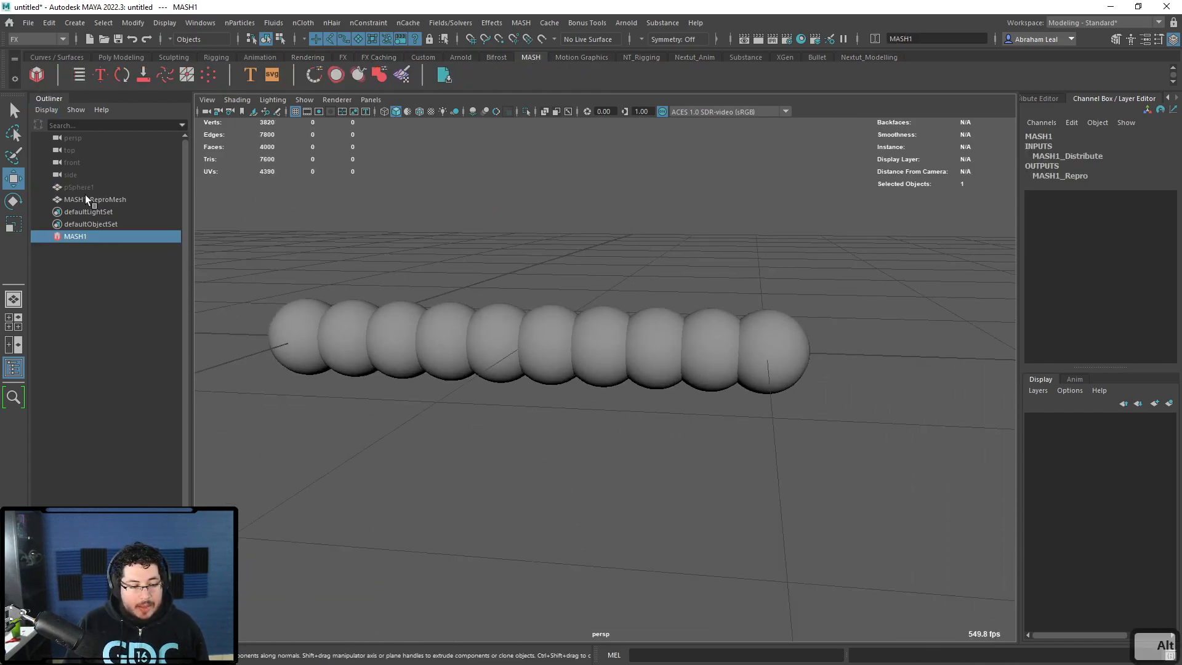
click(79, 75)
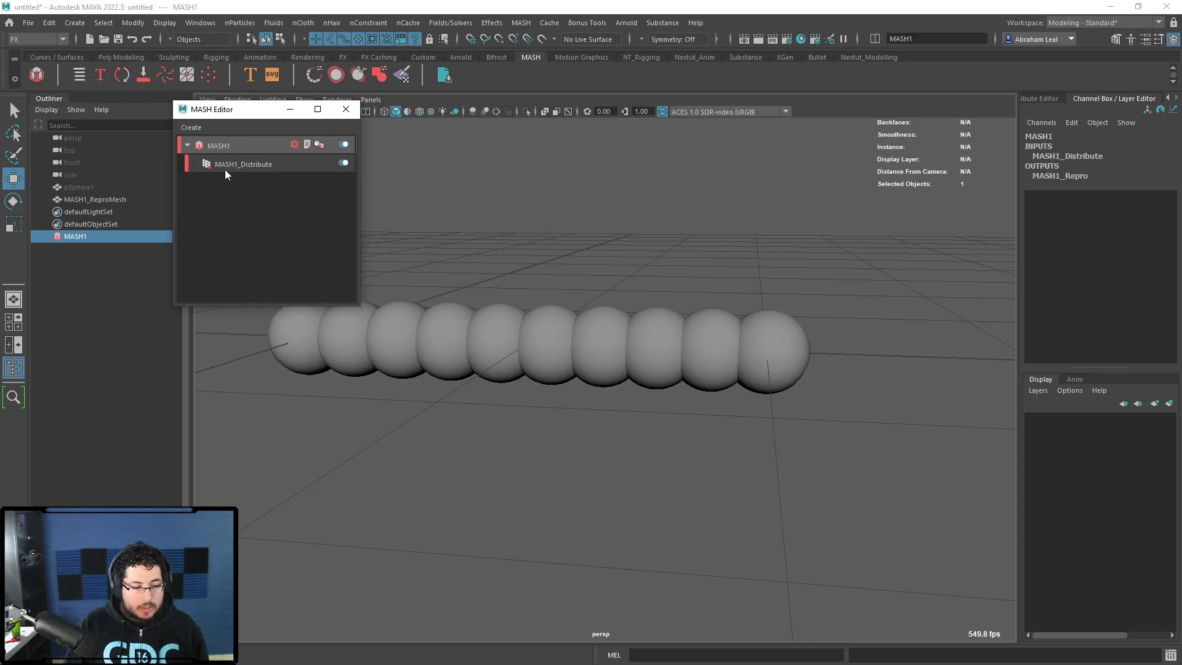
click(229, 147)
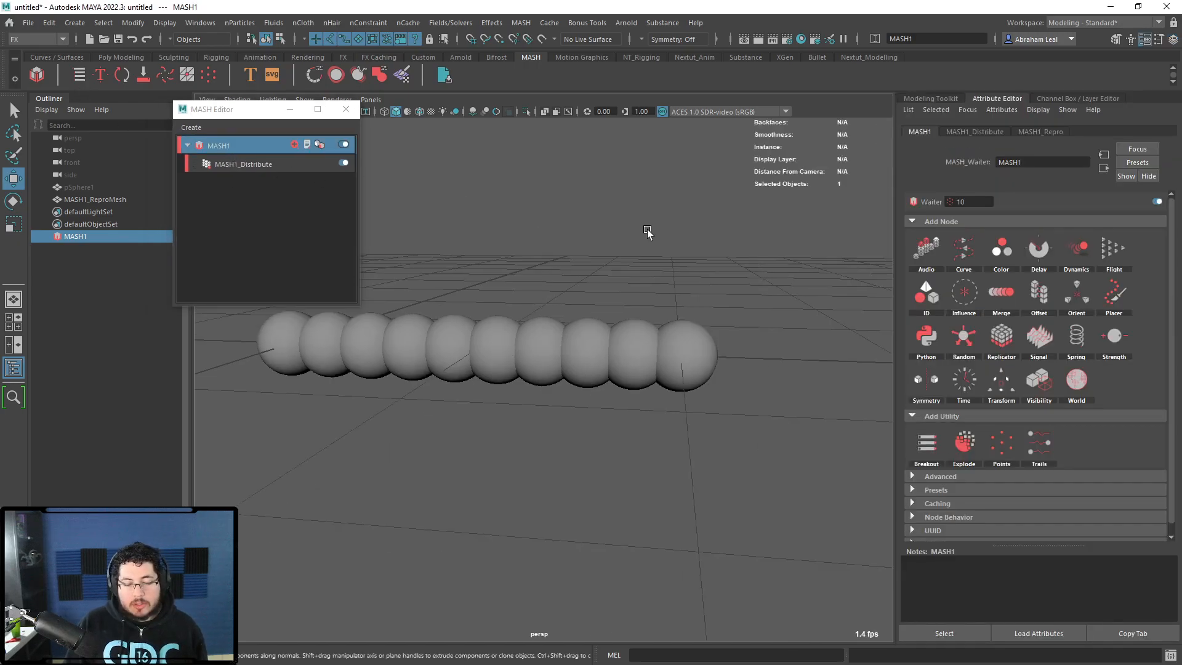
- Inspect the row of copies, selecting the hidden source sphere and the MASH1_ReproMesh in turn
scroll(602, 335, down, 5)
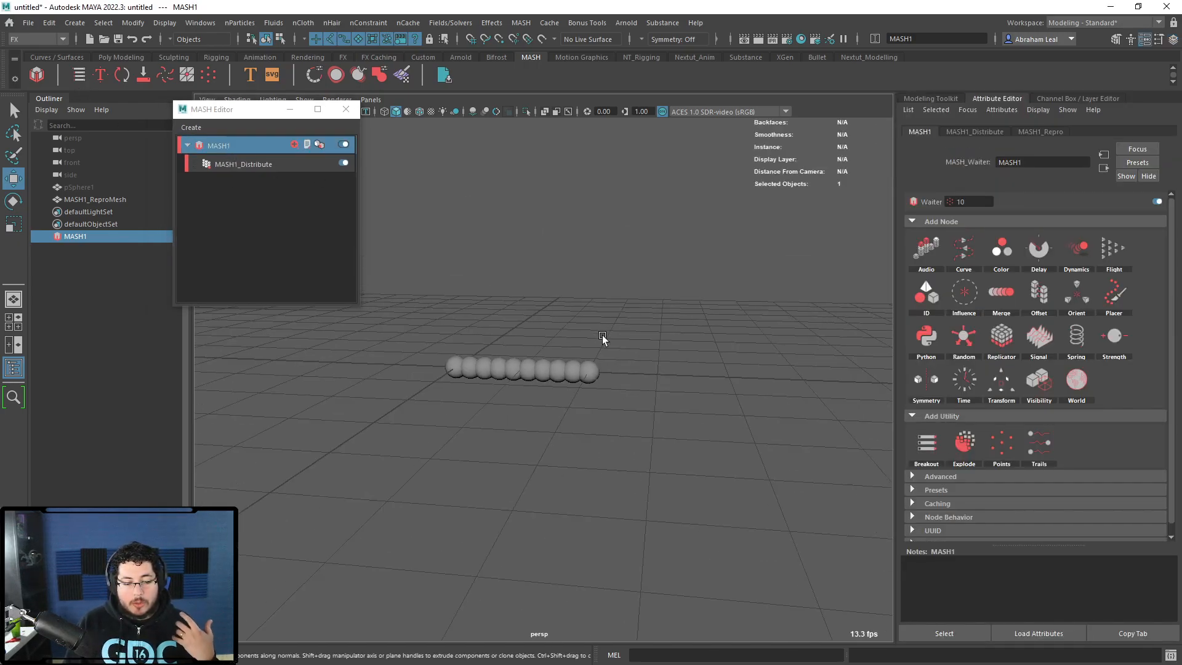
scroll(453, 339, up, 5)
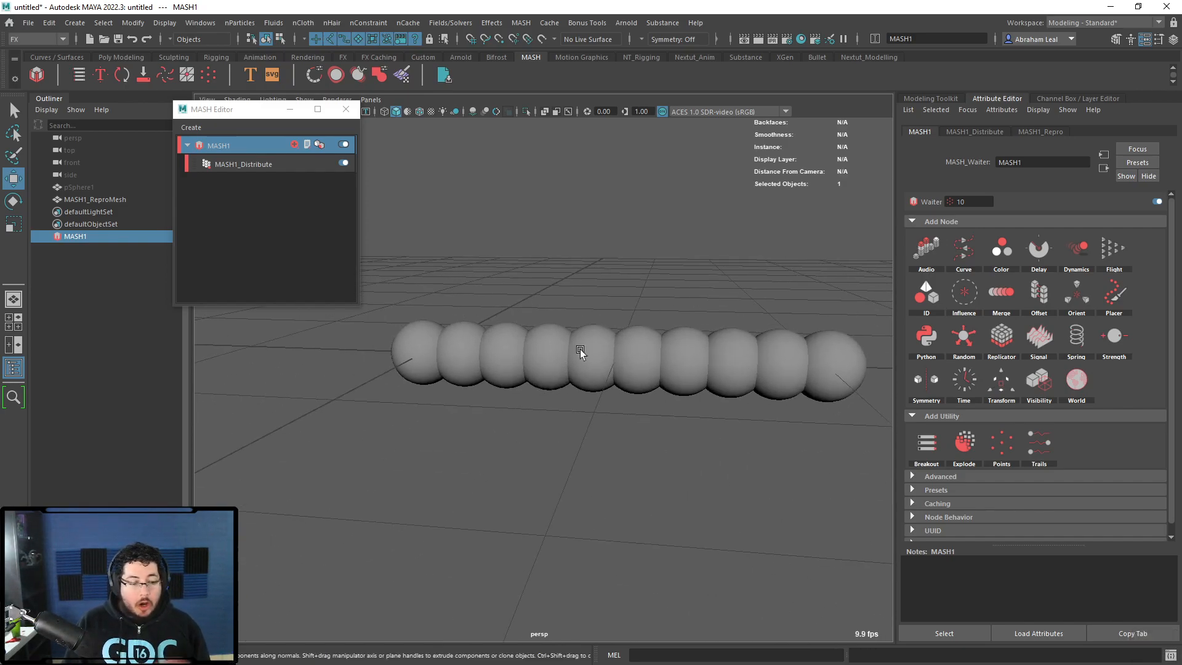
click(78, 187)
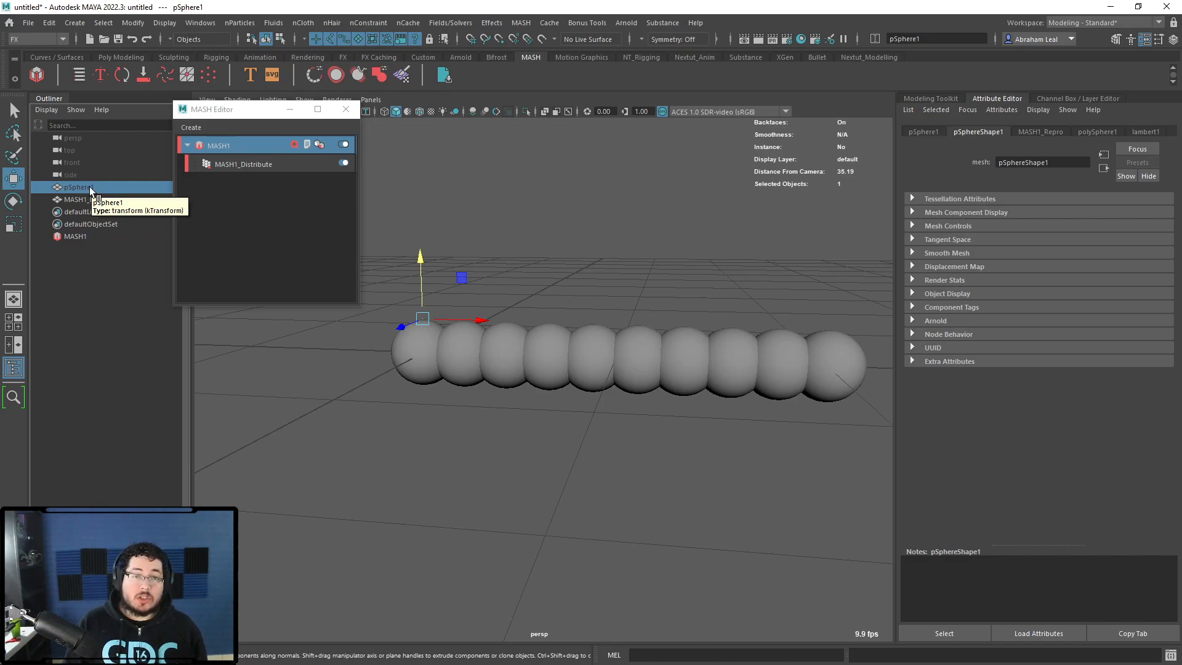
click(85, 200)
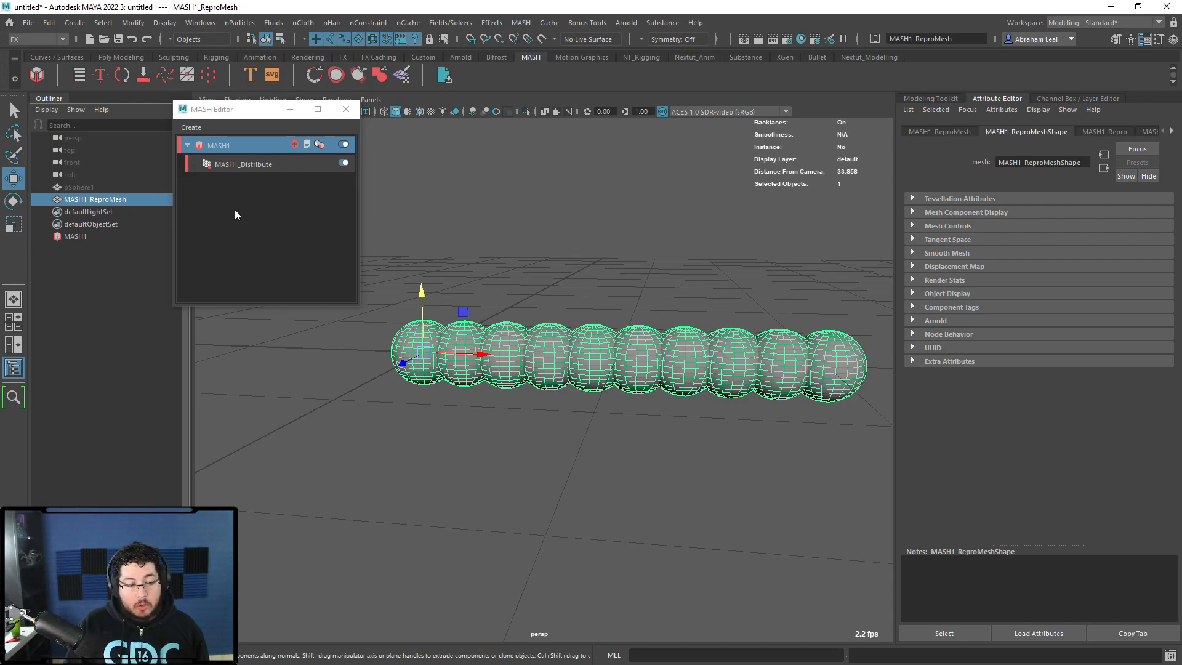
- Set the Number of Points in the MASH1_Distribute node to 100
click(239, 165)
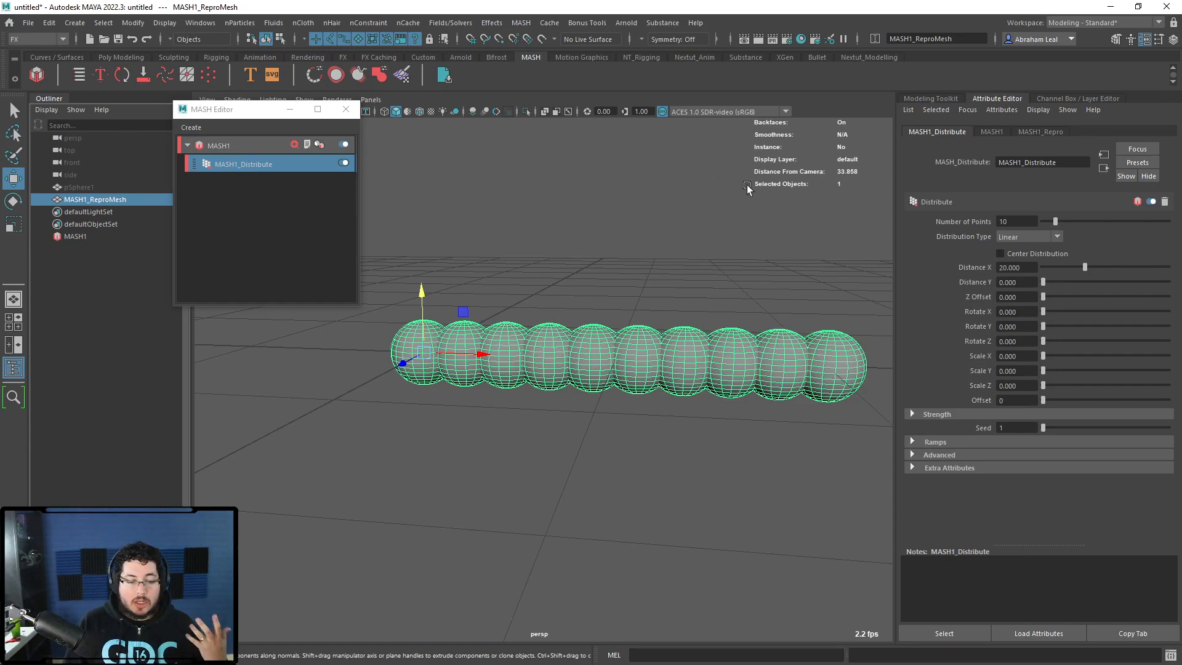
scroll(582, 258, down, 5)
alt+drag(580, 258, 608, 306)
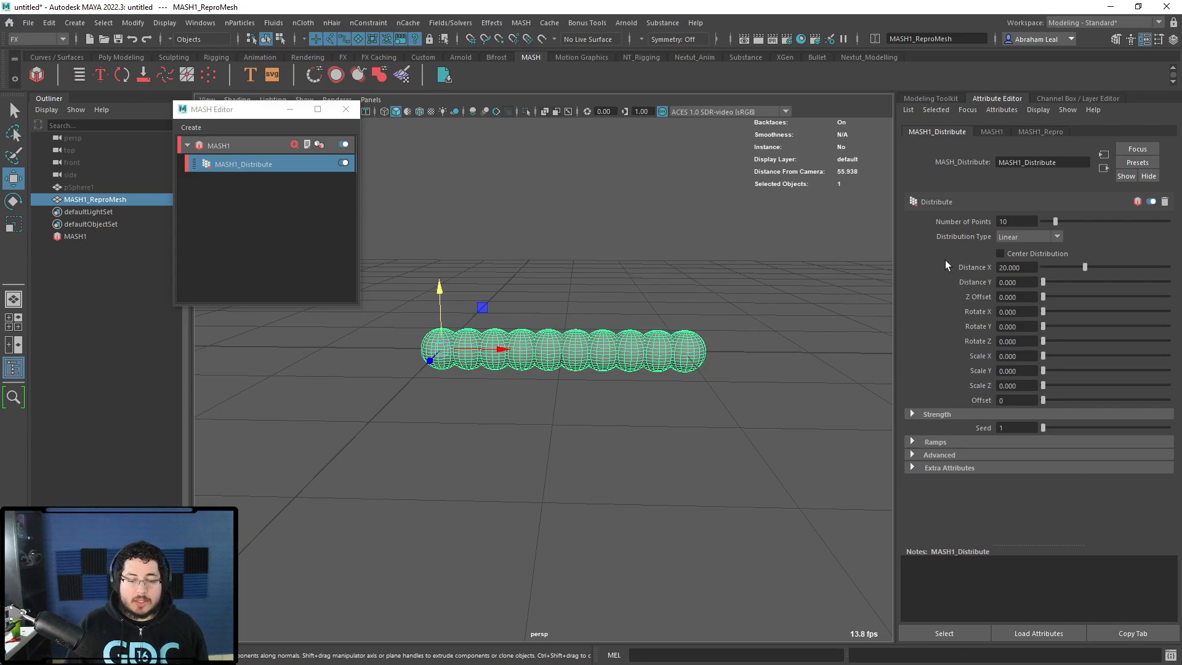
text(0)
key(Return)
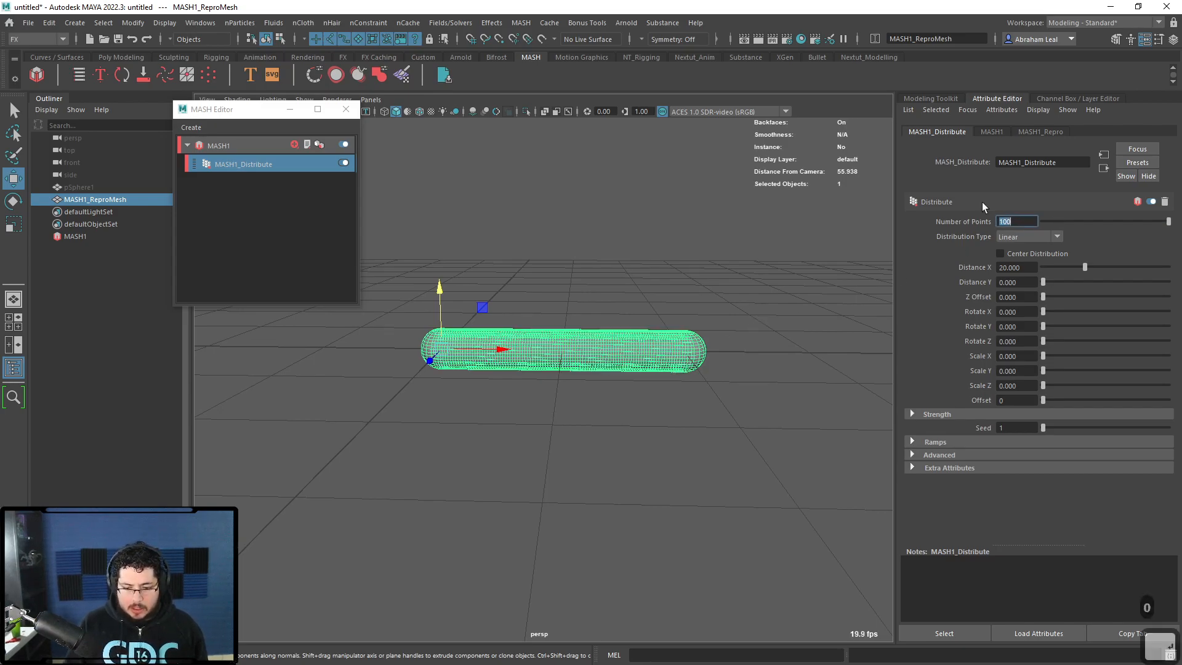
- Spread the linear distribution out by setting Distance X to 500
drag(1085, 268, 1173, 266)
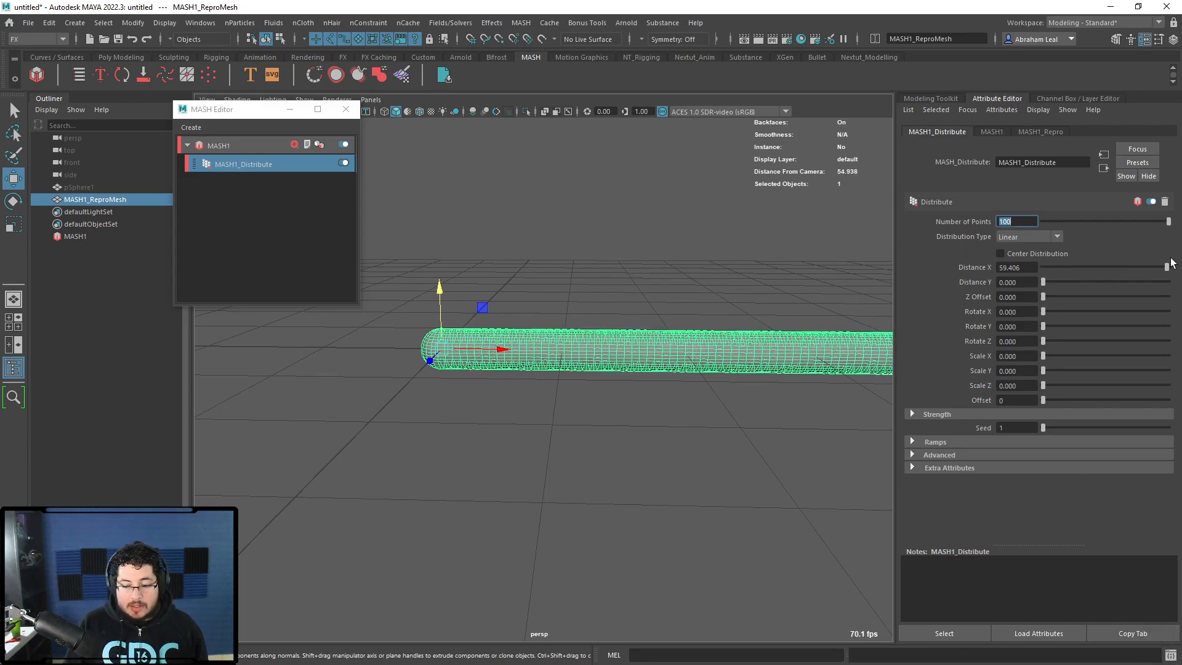
alt+drag(739, 286, 615, 321)
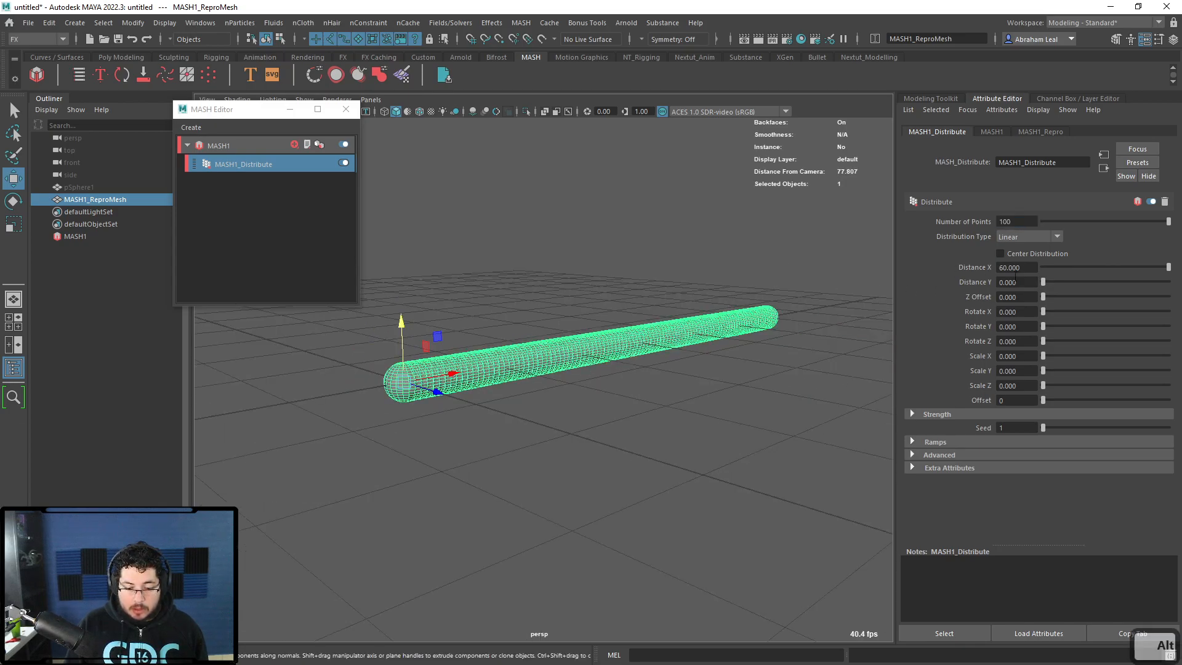
double_click(1020, 269)
text(500)
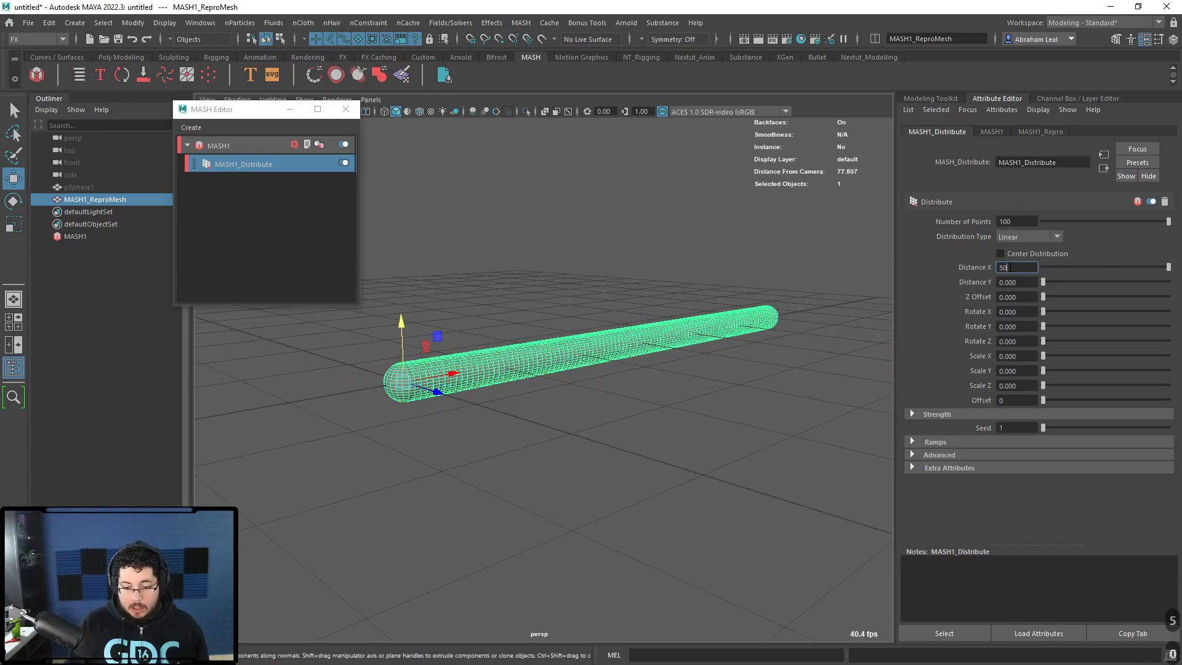
key(Return)
scroll(585, 309, down, 5)
alt+drag(585, 309, 529, 372)
alt+drag(776, 316, 552, 388)
alt+drag(758, 343, 557, 395)
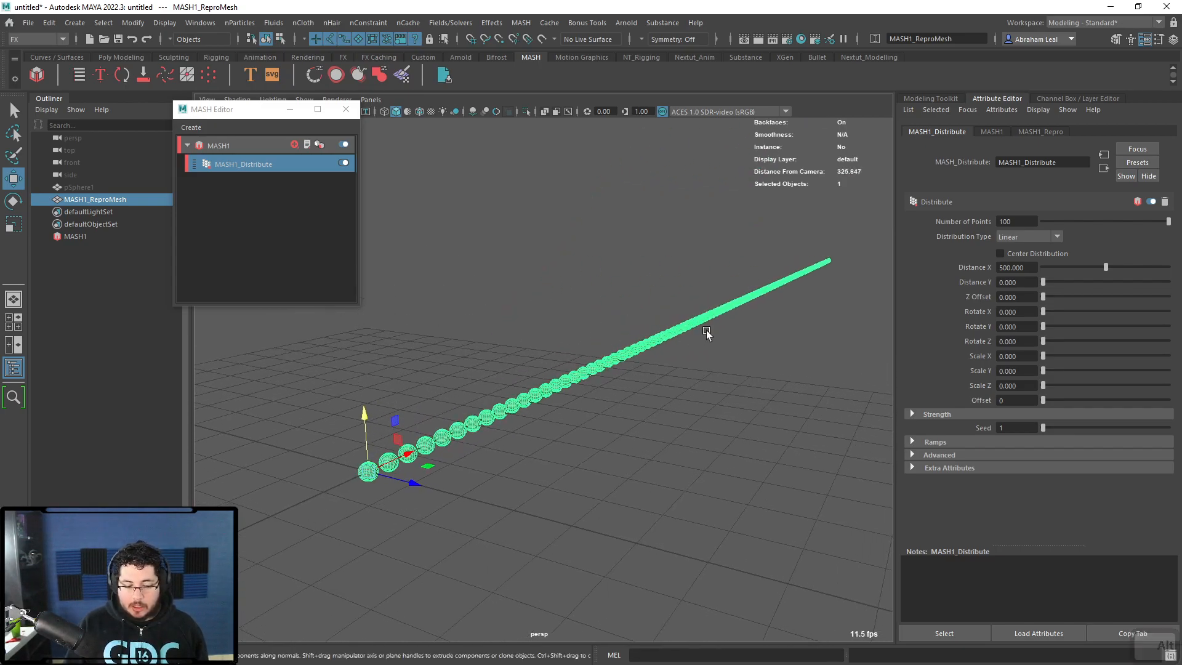
alt+drag(663, 380, 579, 388)
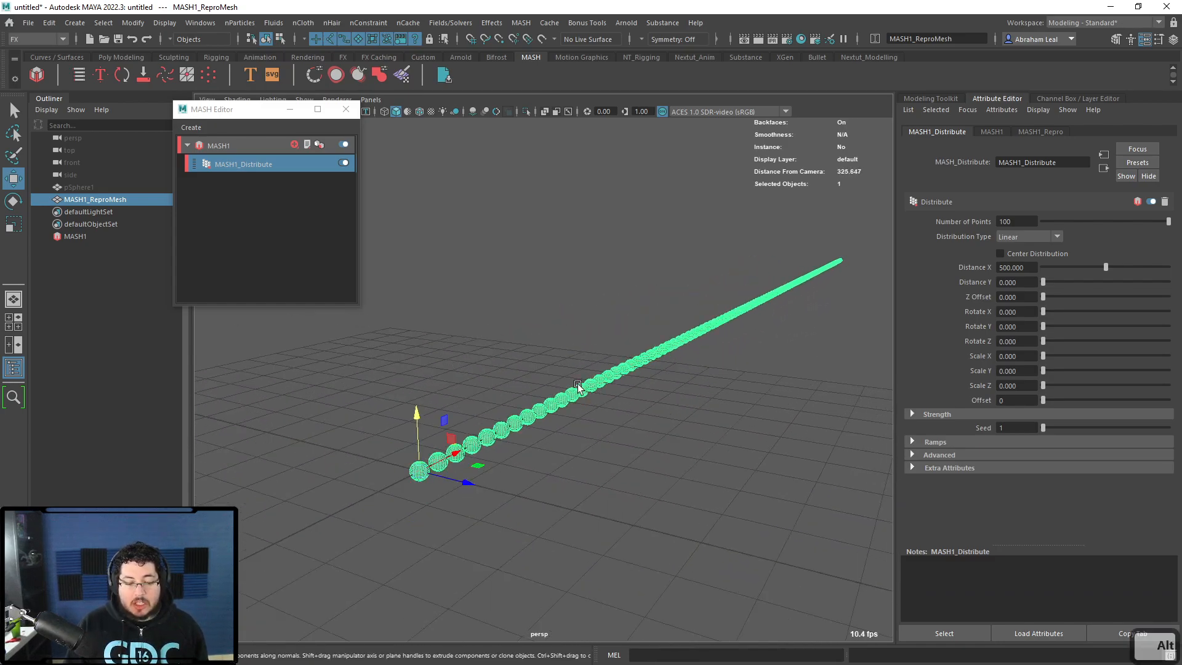
- Select the original source sphere pSphere1 and hide it
click(537, 416)
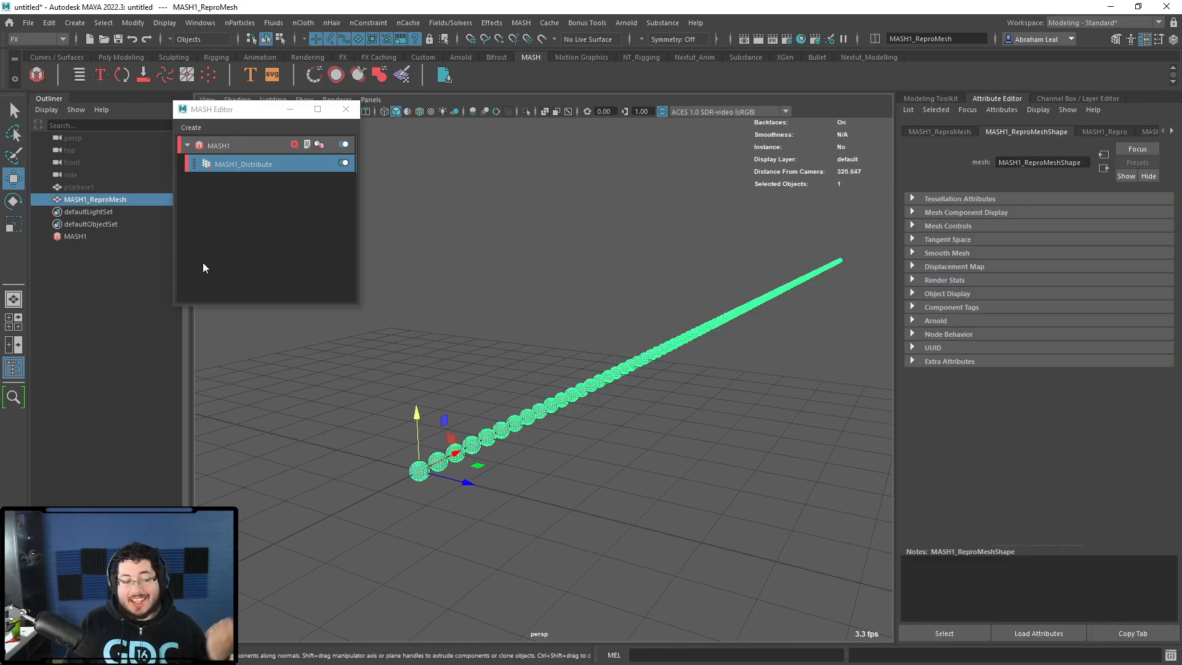
click(78, 186)
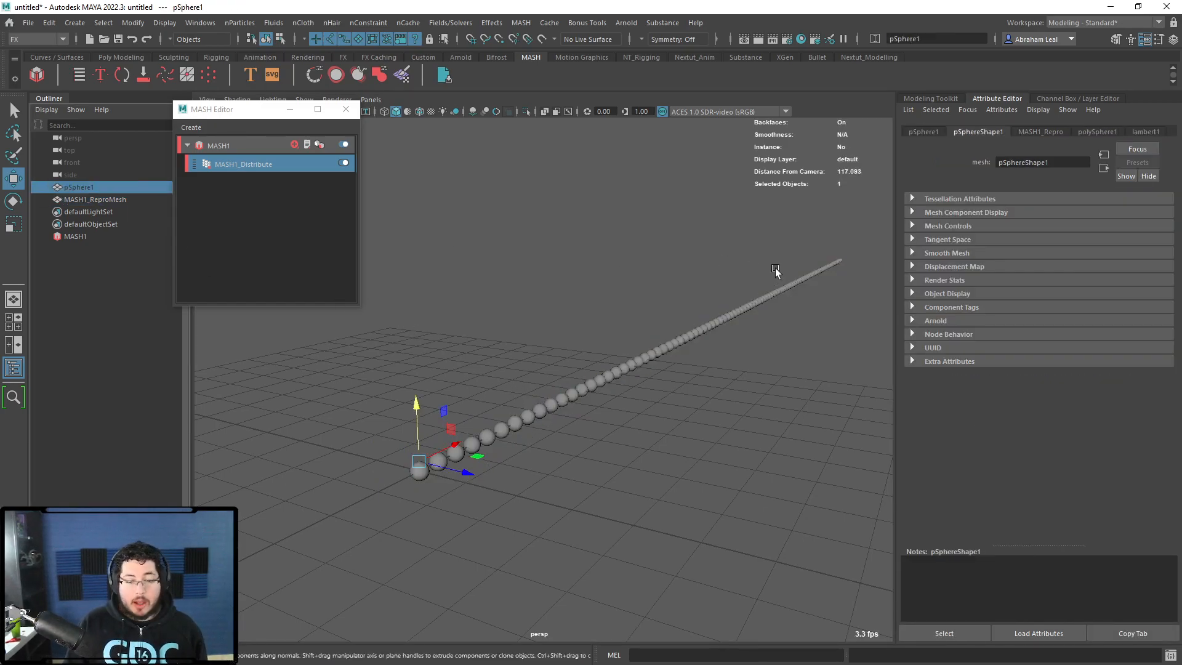
key(ctrl+h)
- Change the MASH1_Distribute node's Distribution Type to Radial
click(278, 161)
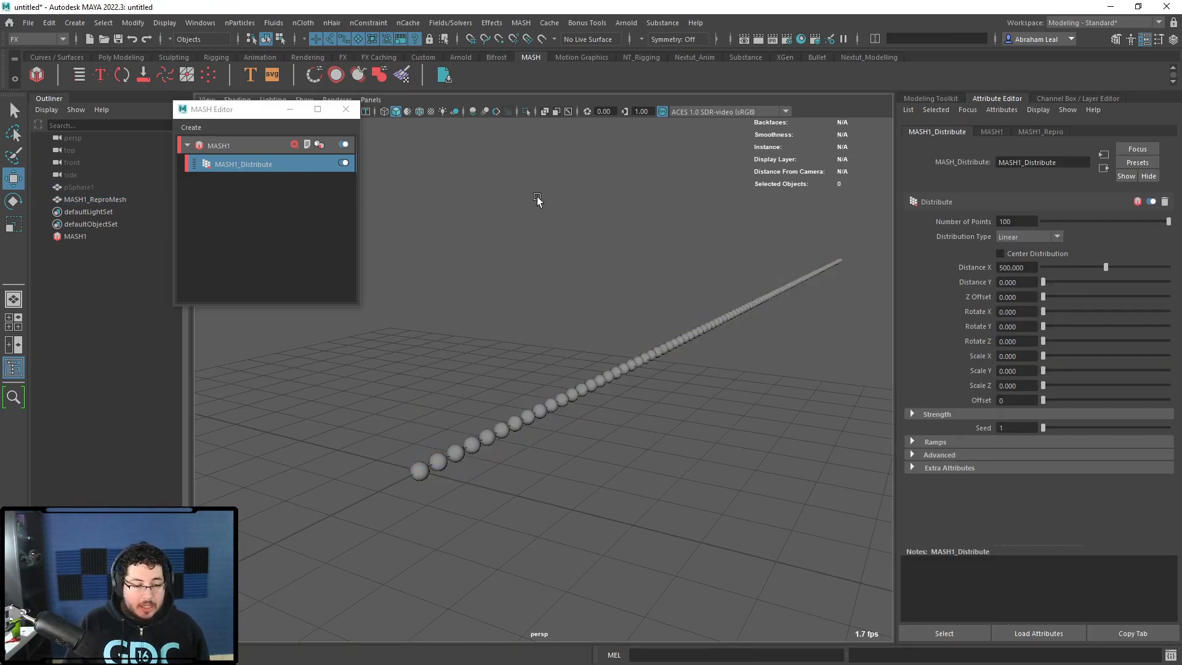
click(1029, 233)
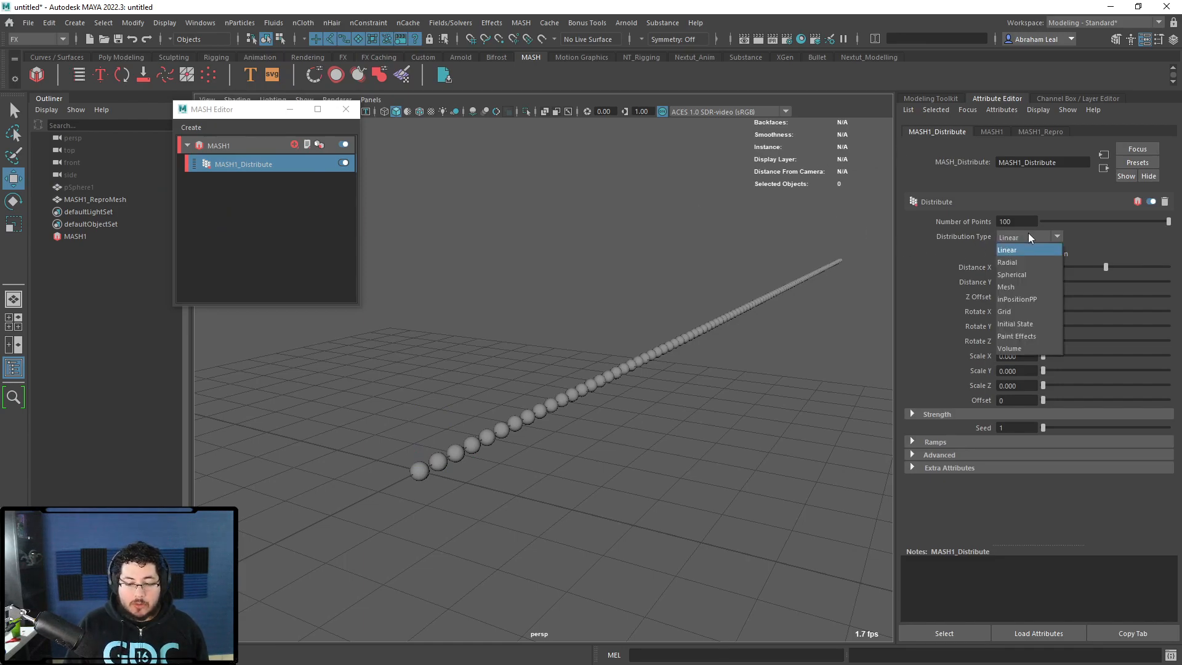
click(1024, 263)
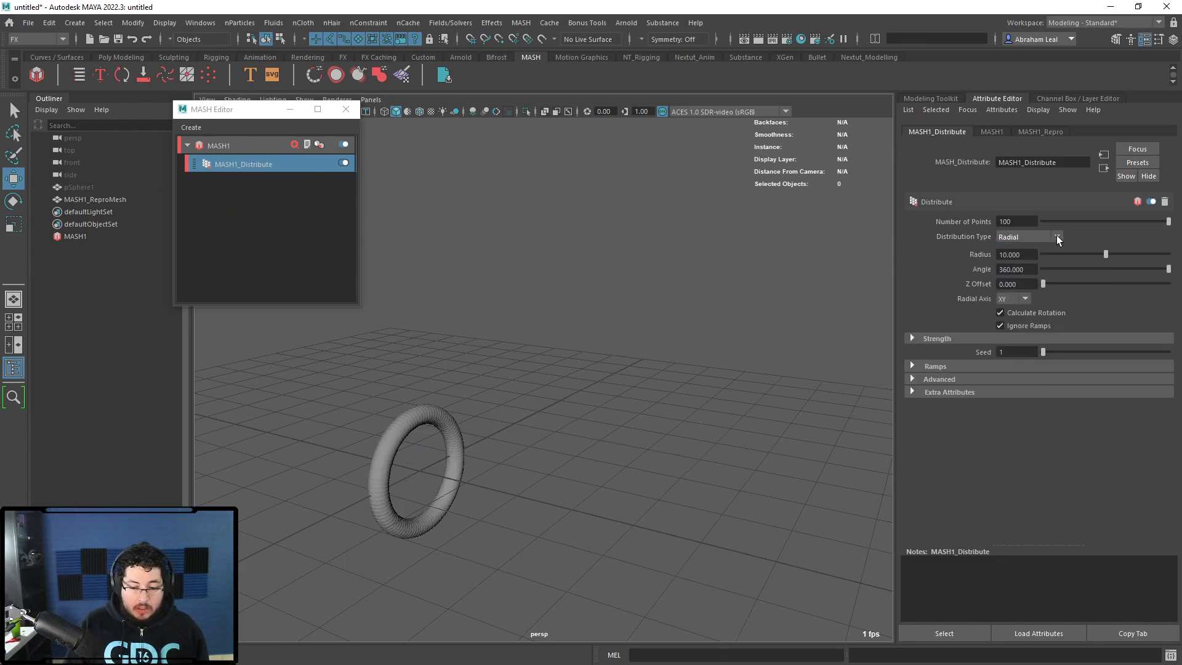
- Reduce the radial distribution's Number of Points to 11 so the spheres in the ring are spaced apart
drag(1070, 221, 1062, 221)
alt+drag(690, 314, 582, 280)
alt+right_drag(704, 264, 739, 363)
alt+drag(739, 364, 722, 395)
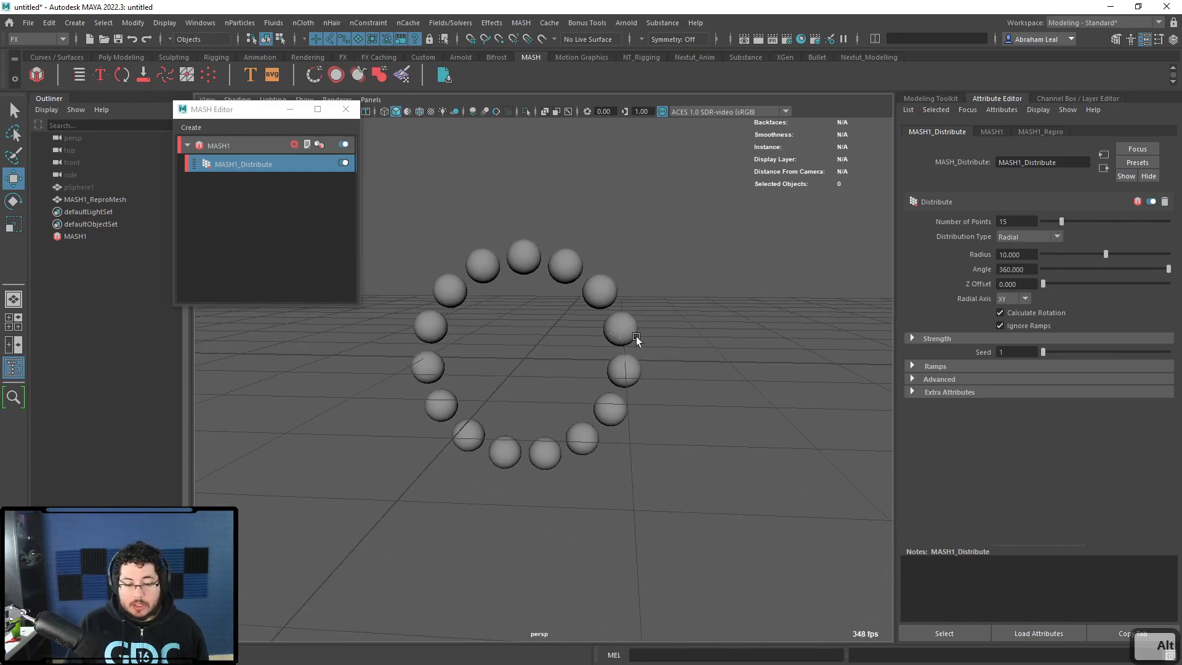
drag(1060, 220, 1056, 220)
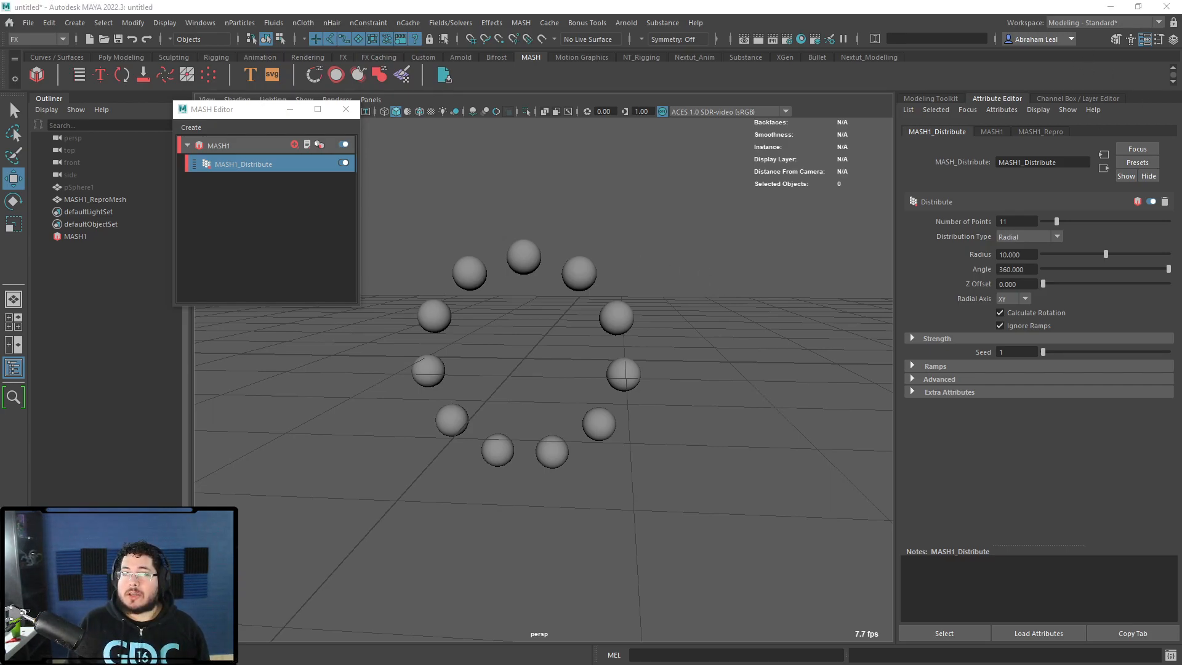
- Switch to Chrome and search Google Images for "hydrant"
drag(1181, 6, 658, 1)
click(671, 36)
text(hydrant)
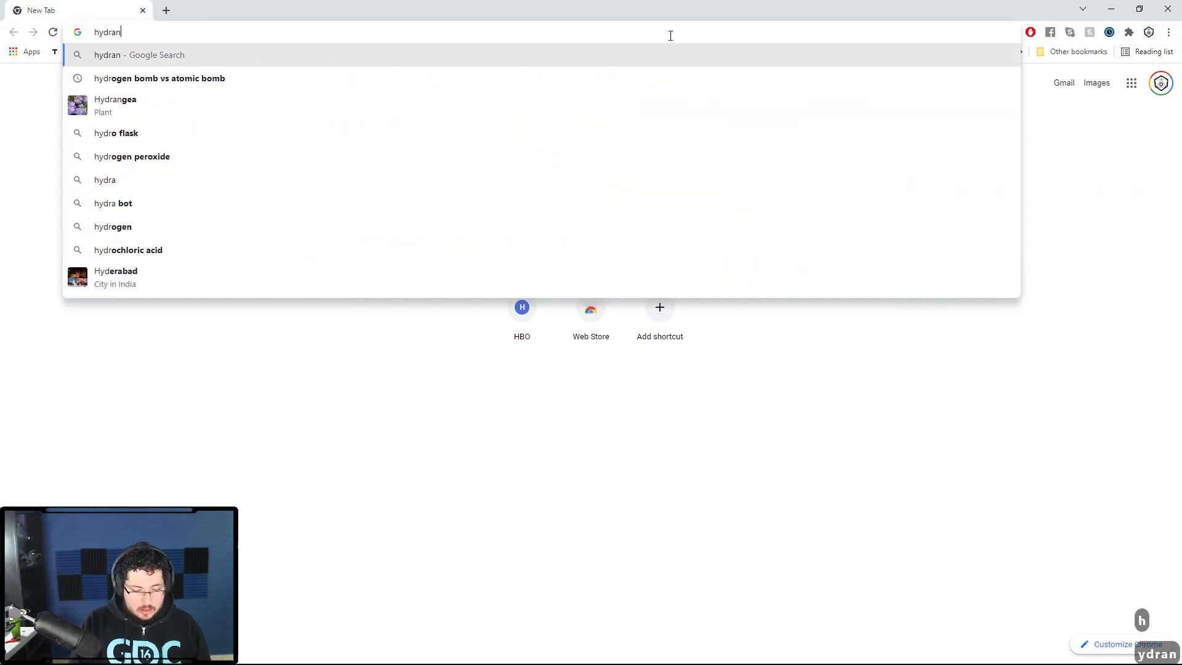
key(Return)
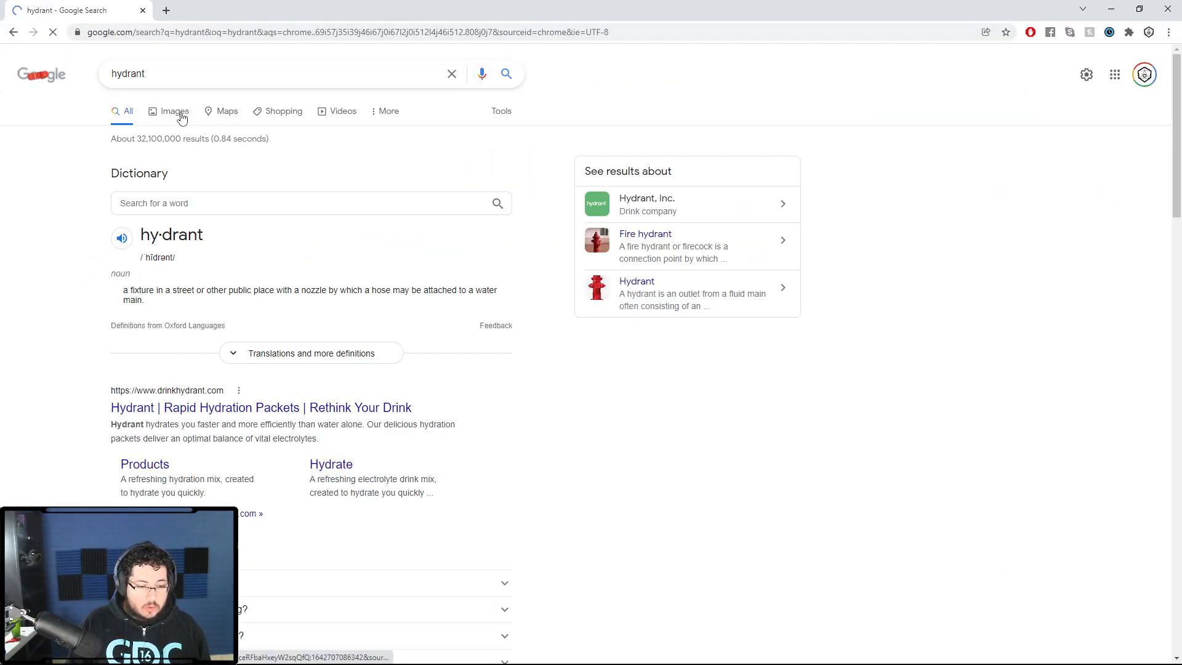
click(173, 116)
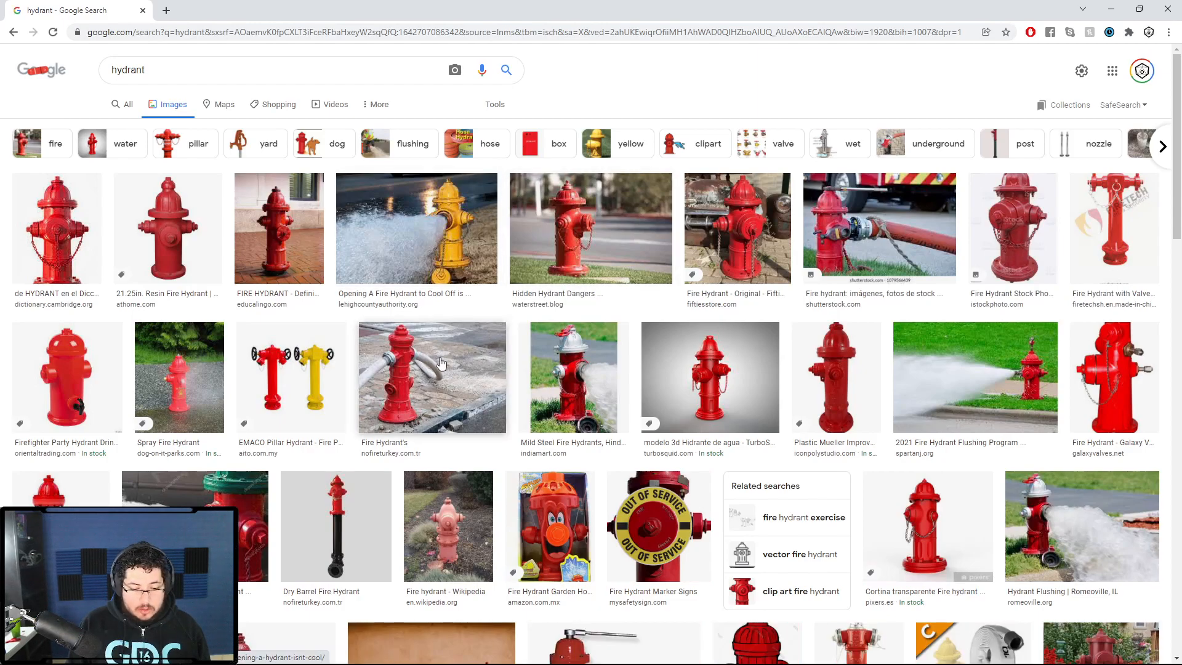
- Preview a few hydrant photos, including the iStock one on a white background, and return to Maya
click(431, 379)
click(189, 287)
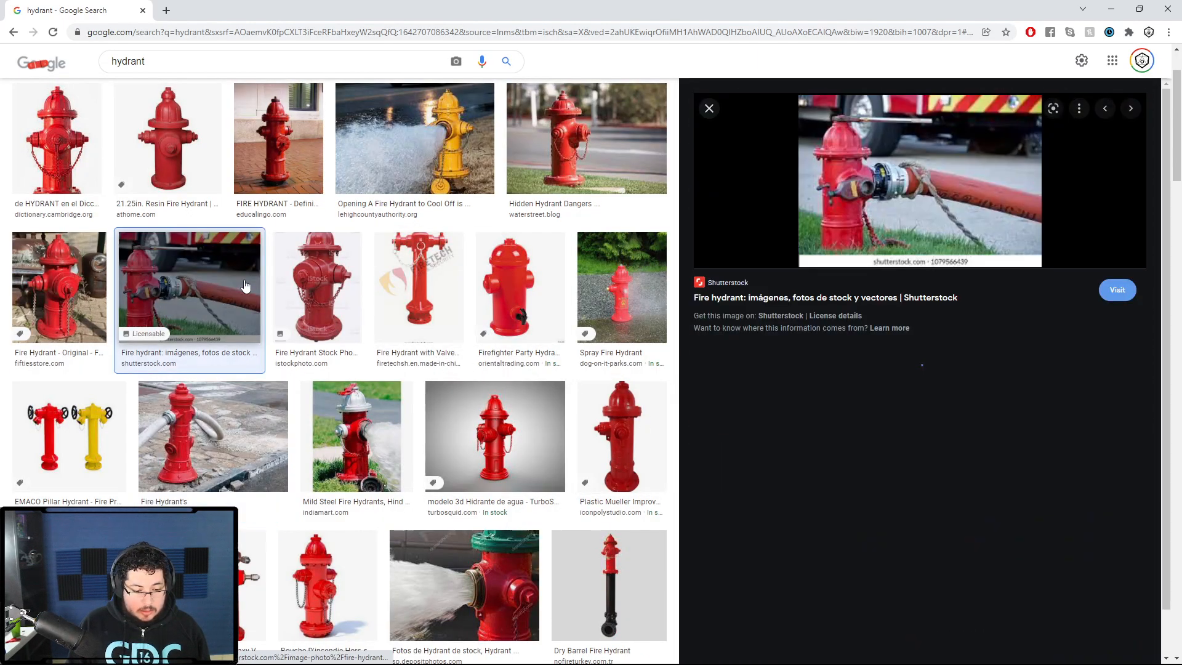
click(317, 287)
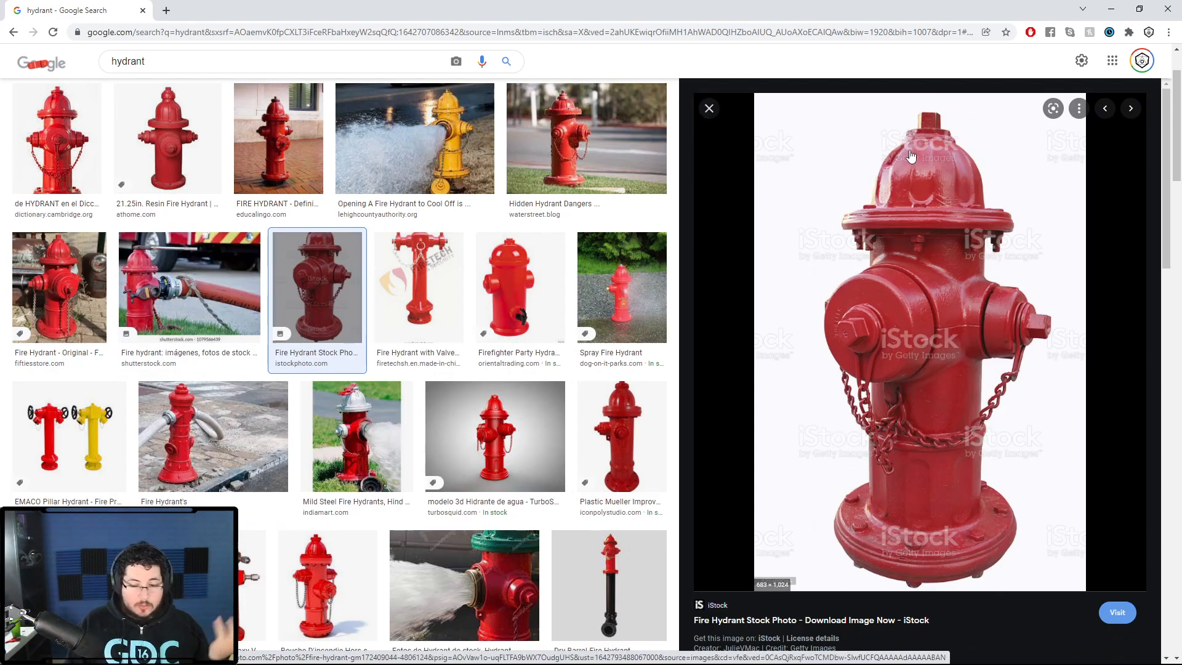
click(1111, 9)
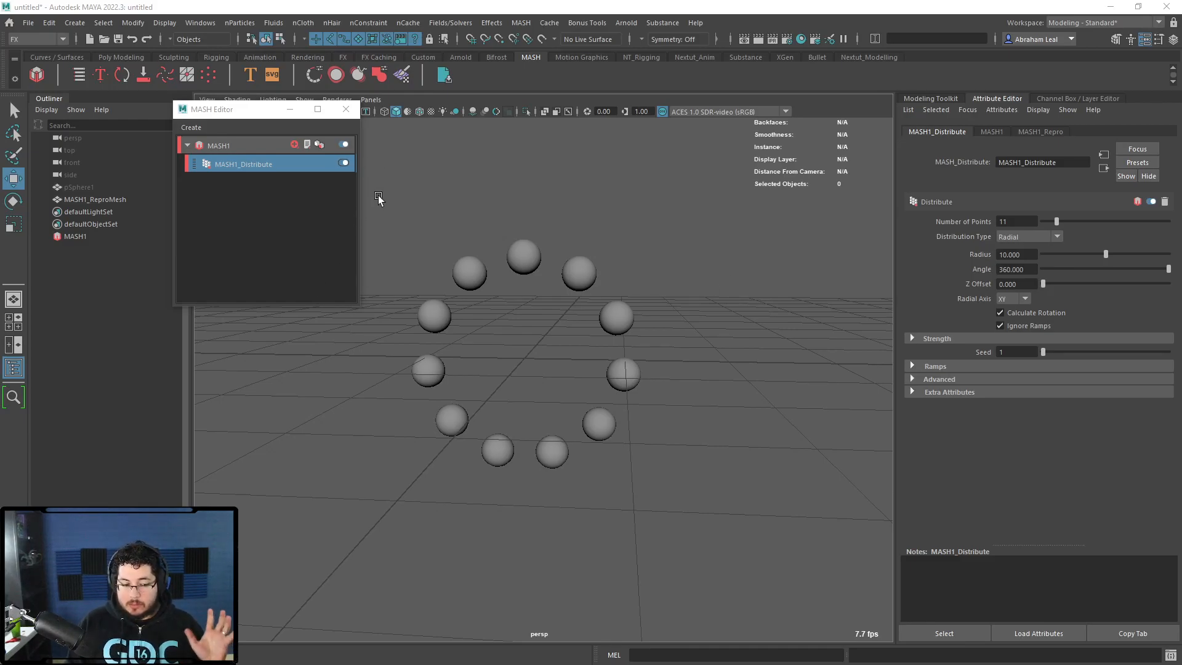
- Change the MASH1_Distribute node's Distribution Type to Spherical with 100 points and a radius of about 13.07
click(1028, 236)
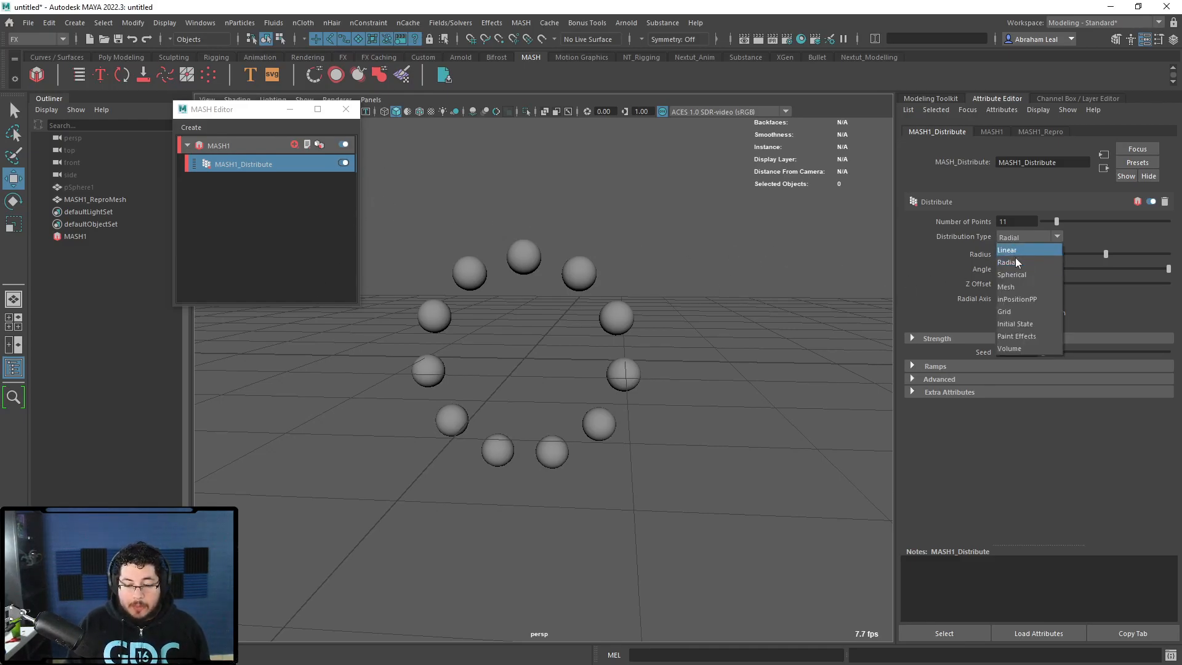
click(1018, 275)
alt+drag(749, 359, 808, 362)
drag(1057, 221, 1168, 221)
alt+drag(879, 322, 743, 308)
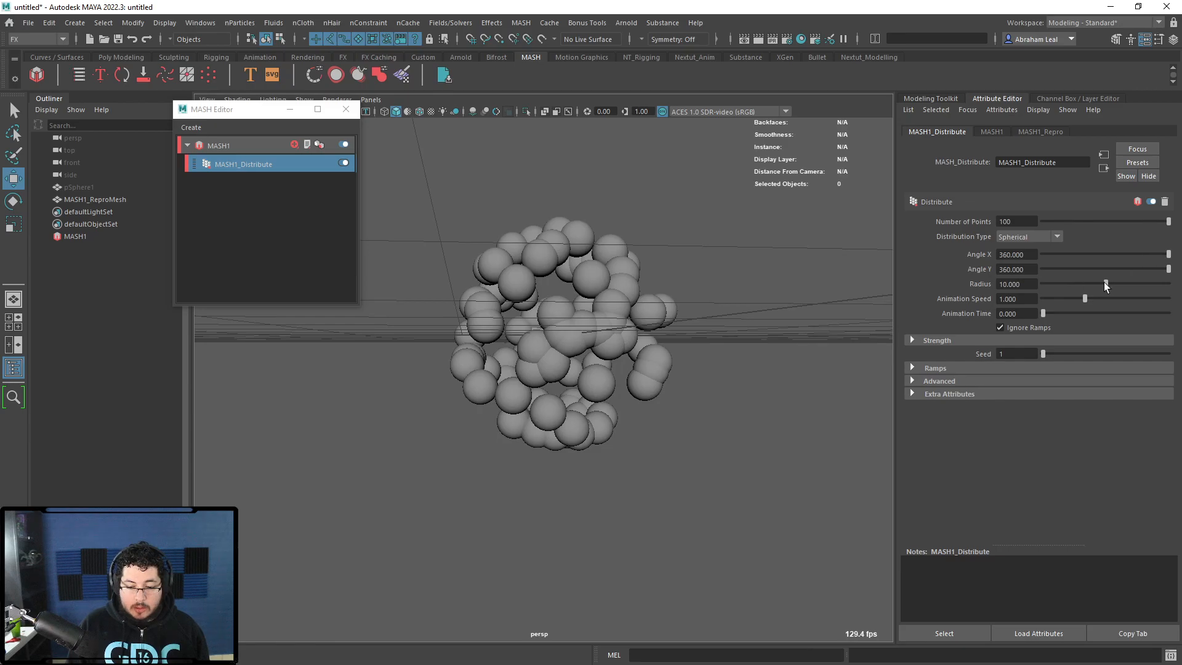
mouse_move(1107, 283)
mouse_down()
mouse_move(1078, 282)
mouse_move(1126, 283)
mouse_up()
alt+drag(726, 332, 615, 330)
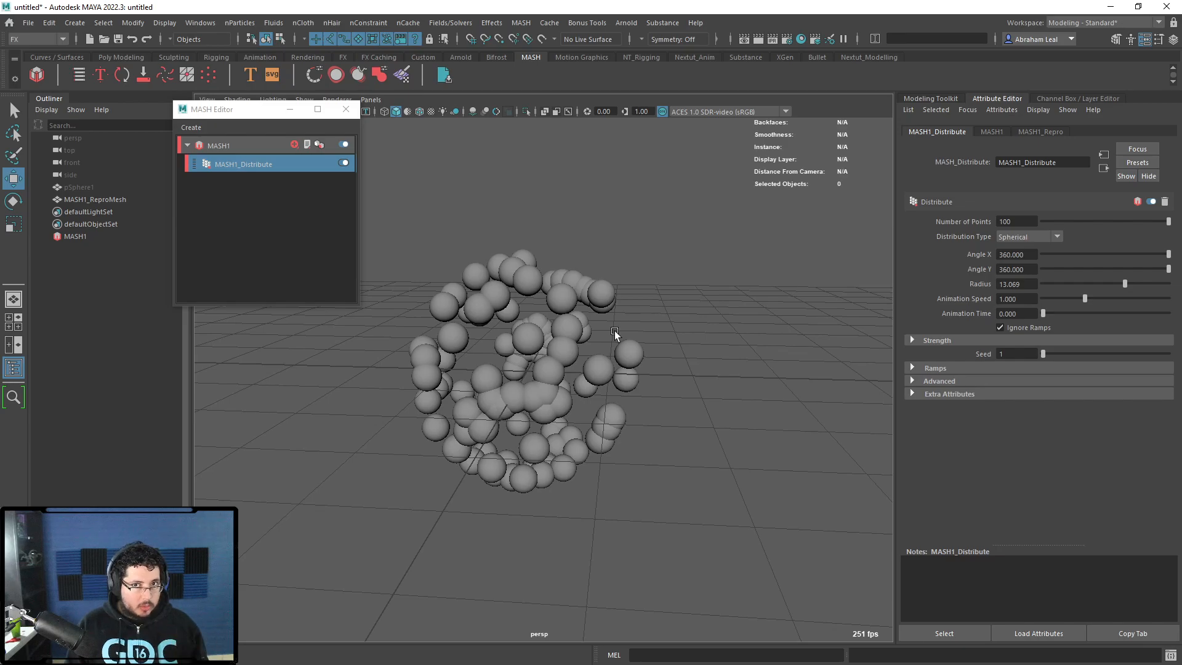
alt+drag(599, 343, 562, 359)
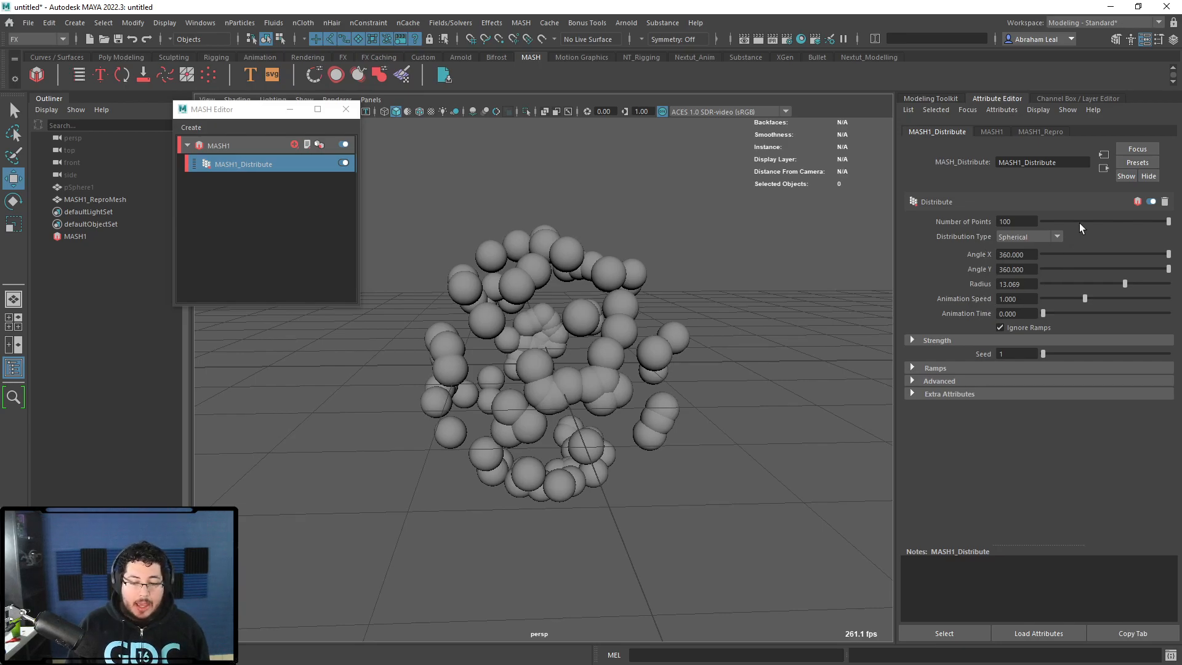
- Switch to the General workspace and reopen the MASH1_Distribute node's attributes through the MASH Editor
click(1138, 25)
click(1069, 42)
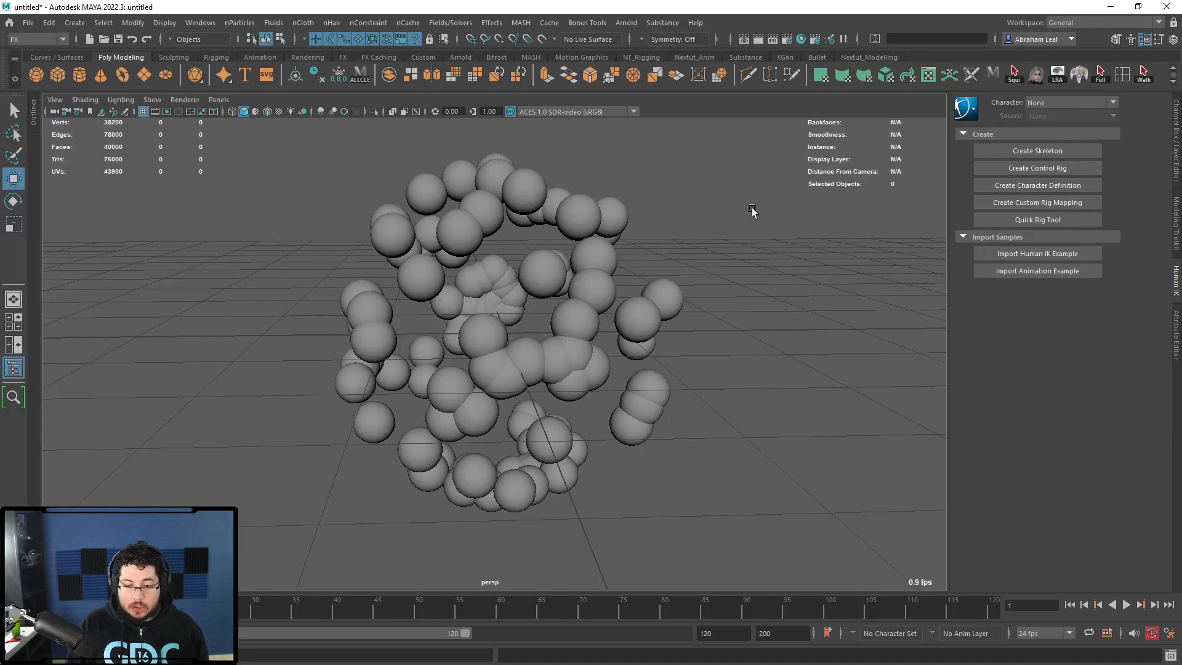
key(ctrl+a)
key(ctrl+a)
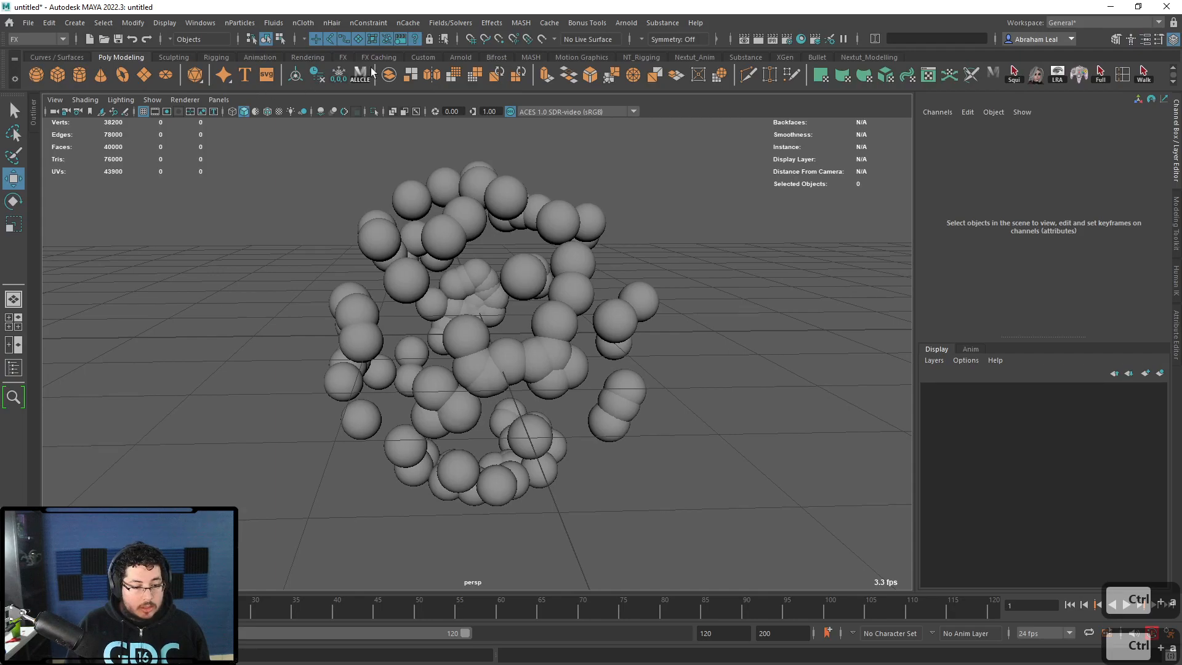
click(542, 57)
click(79, 75)
click(206, 167)
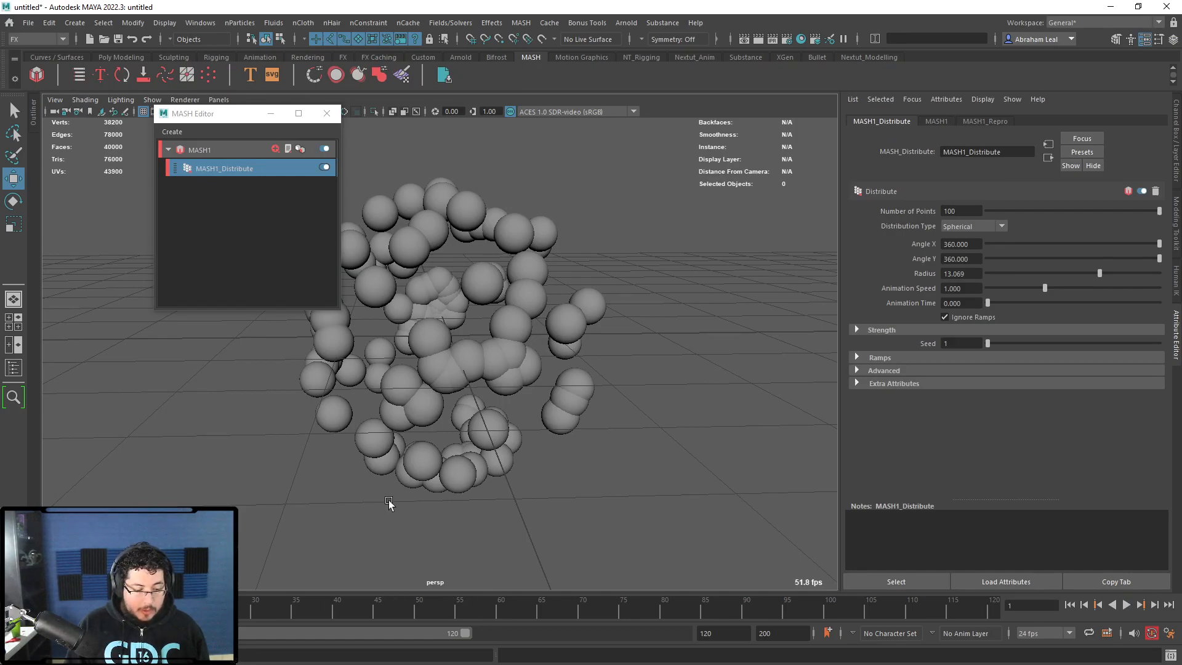
- Keyframe Number of Points from 0 at the first frame to 66 at frame 120 and play the animation
drag(1015, 212, 959, 212)
right_click(909, 213)
click(933, 230)
drag(570, 605, 810, 607)
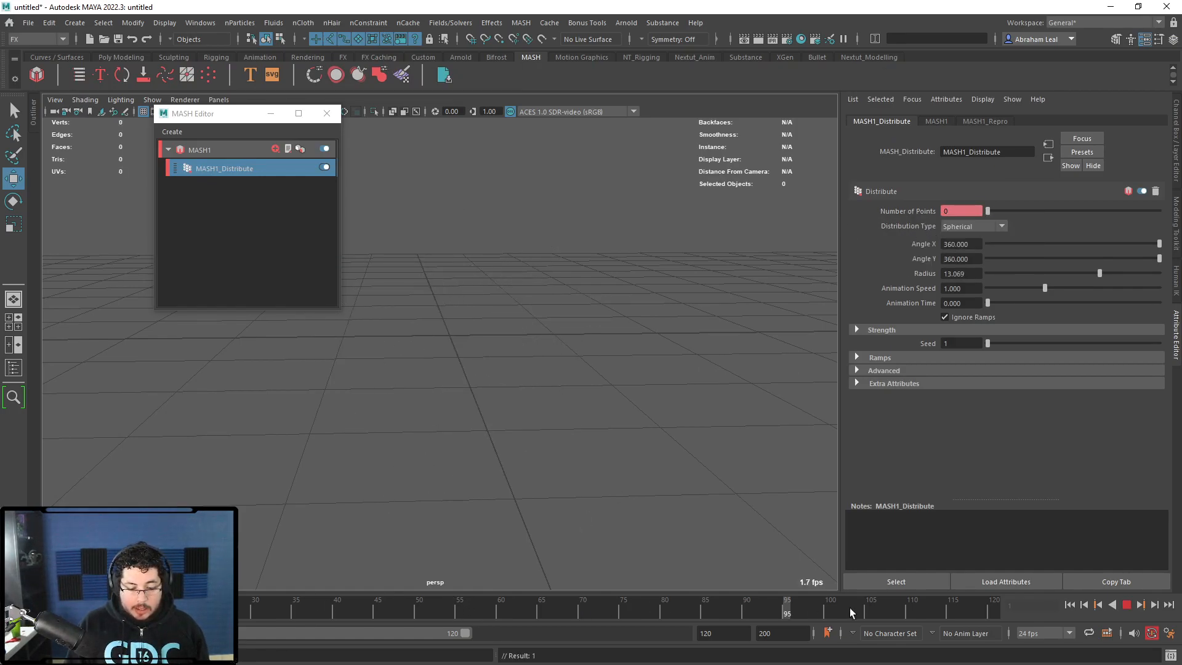
drag(996, 211, 1101, 211)
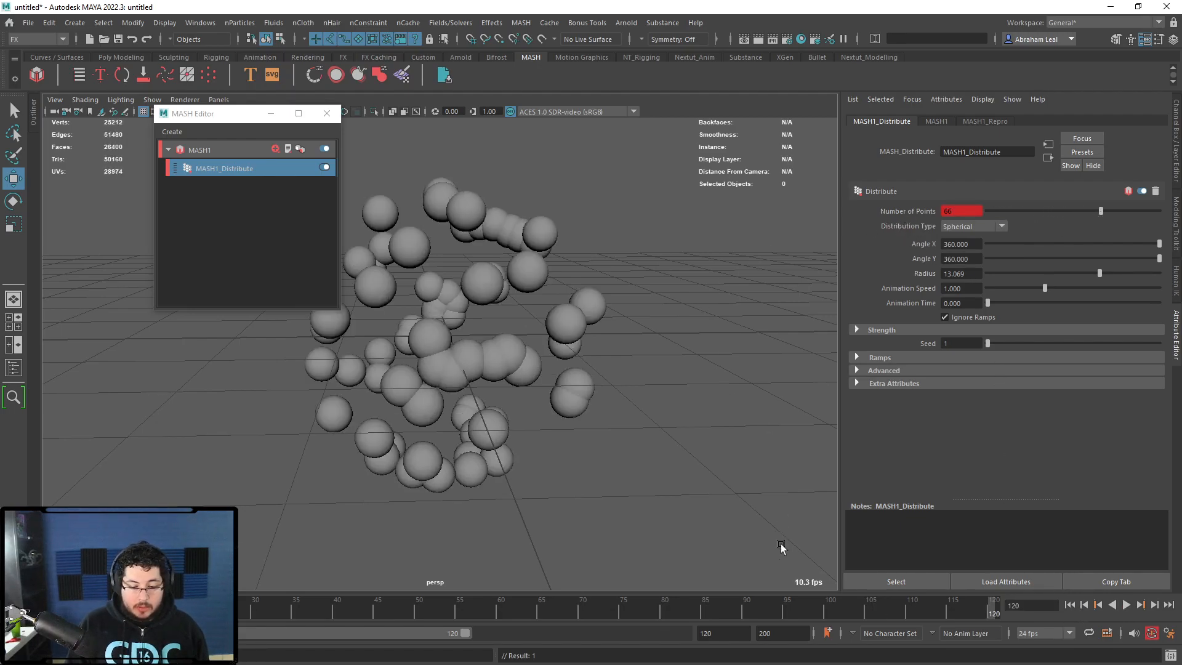
right_click(908, 211)
click(936, 228)
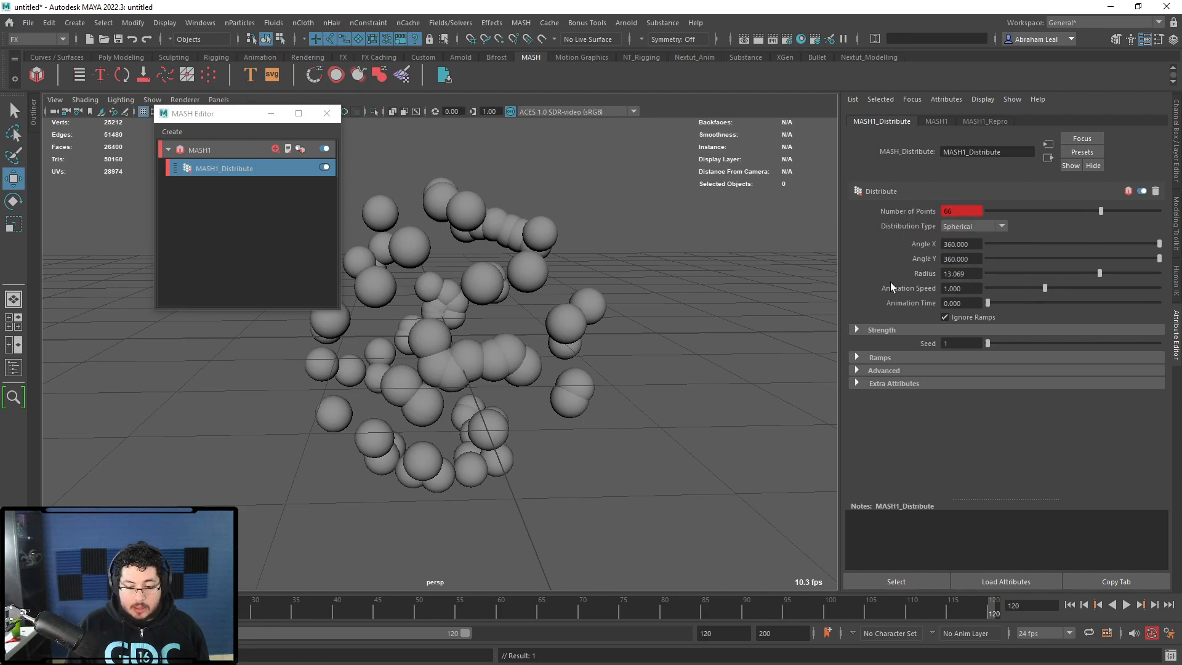
key(alt+v)
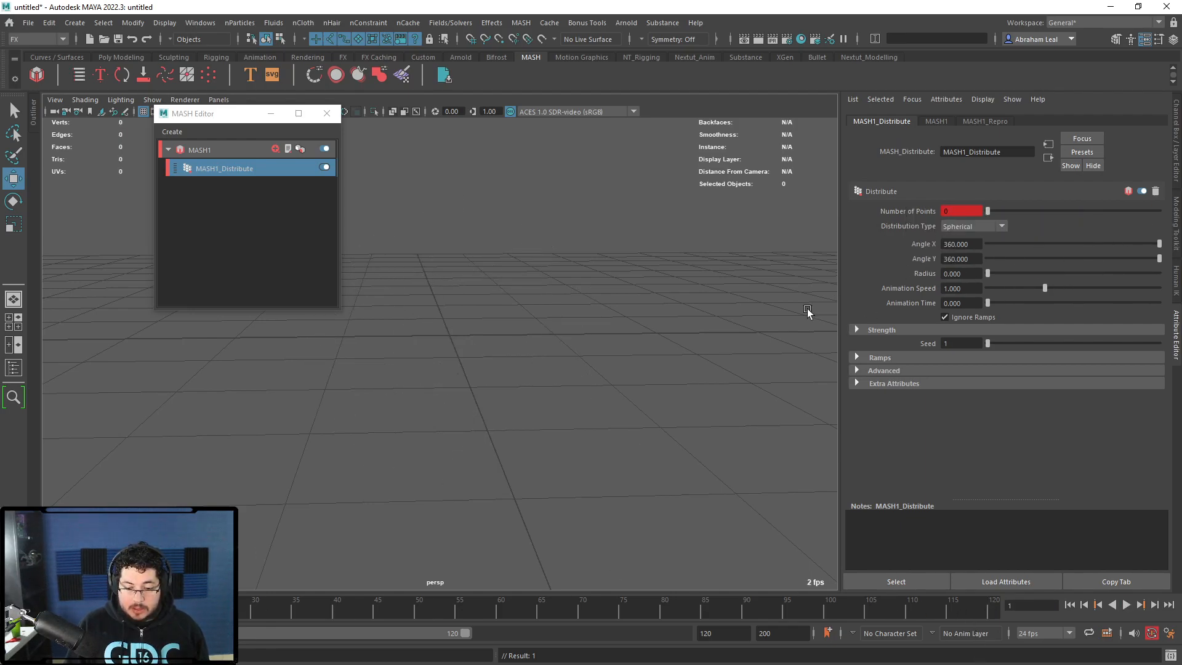
- Keyframe the spherical distribution's Radius from 0 at frame 1 to 20 at frame 120
right_click(927, 272)
click(936, 289)
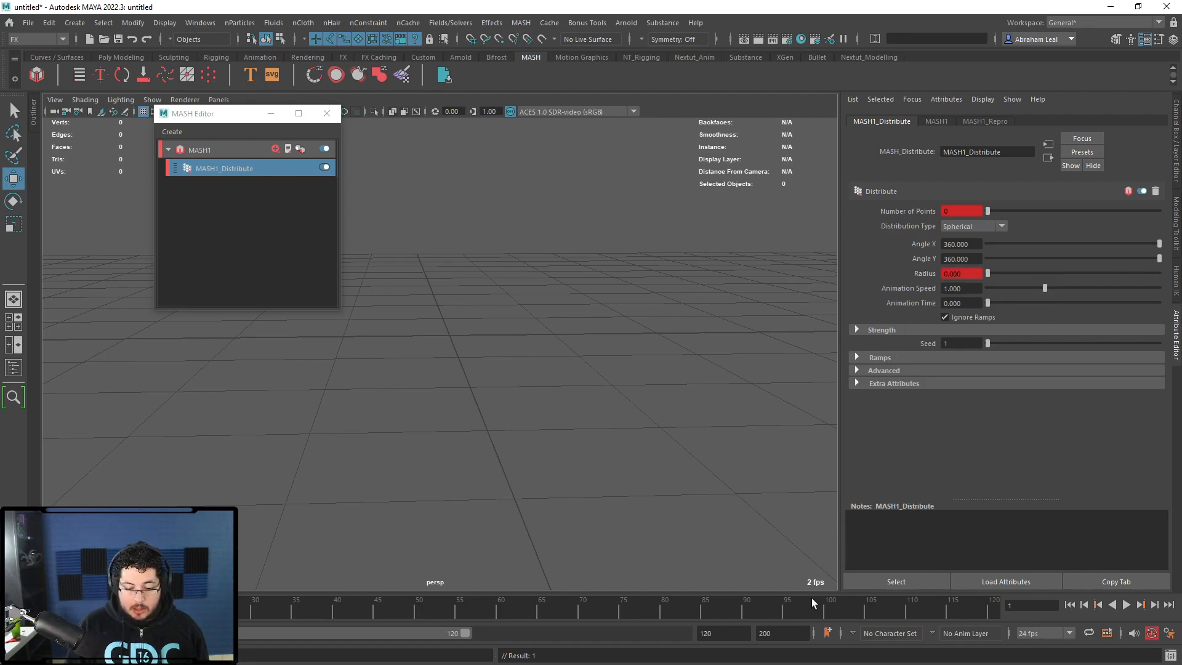
drag(813, 603, 1057, 619)
drag(1009, 271, 1159, 273)
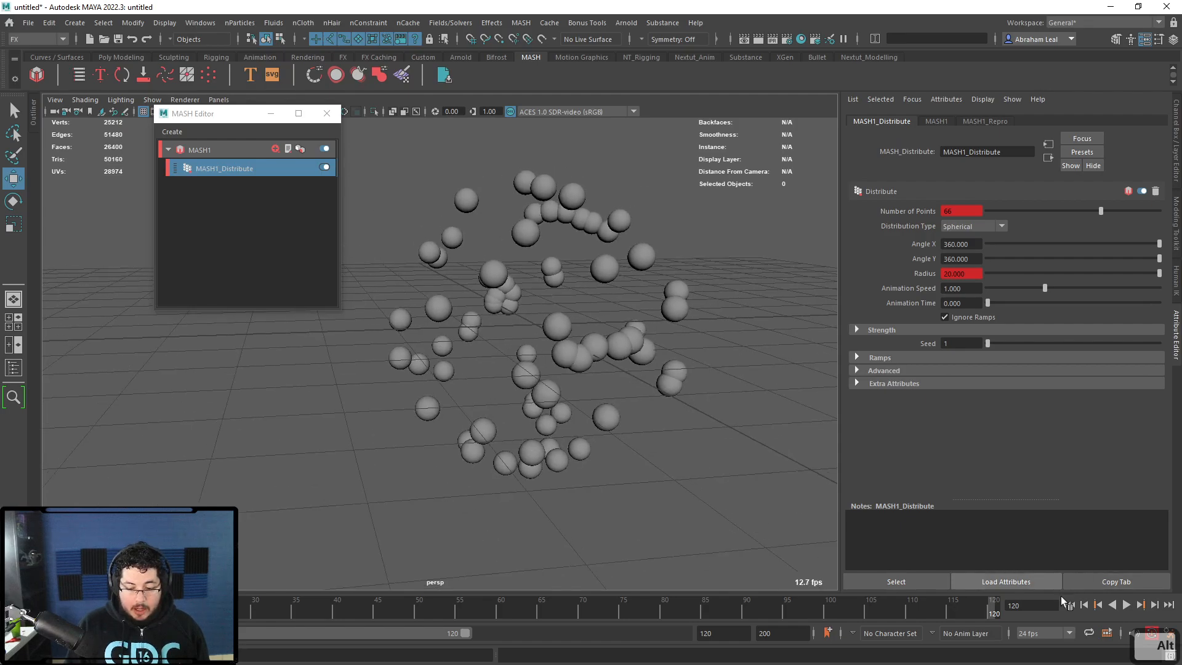
- Play the animated sphere distribution from the start, stop it and rewind to frame 1
click(1070, 606)
click(1126, 606)
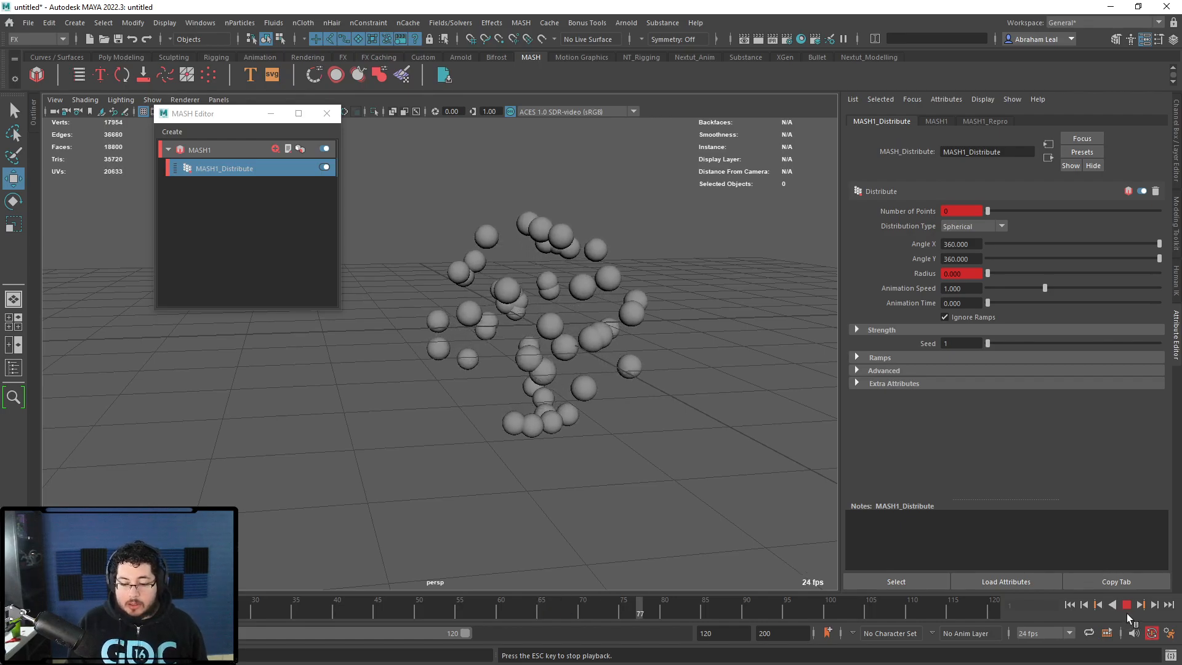
key(Escape)
click(1071, 606)
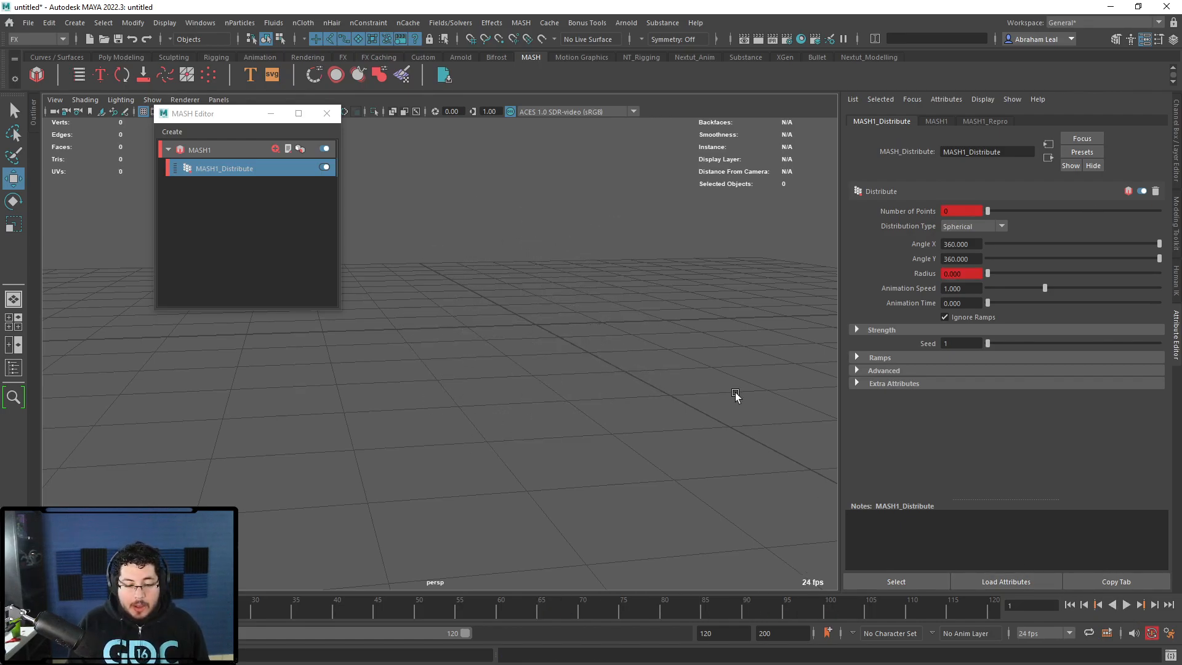
- Undo the keyframes made on the distribution's Radius and Number of Points
key(ctrl+z)
key(ctrl+z)
key(ctrl+z)
key(ctrl+z)
key(ctrl+z)
key(ctrl+z)
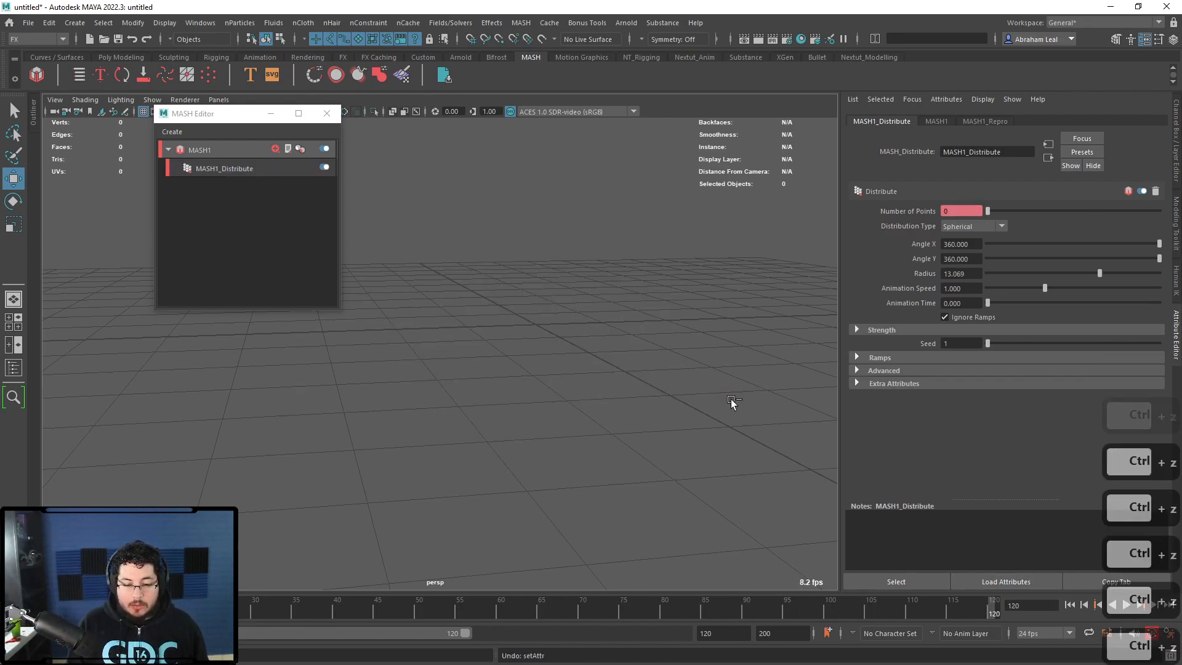
- Set Number of Points to 74 and change the Distribution Type to Mesh
drag(996, 209, 1084, 212)
click(984, 226)
click(966, 281)
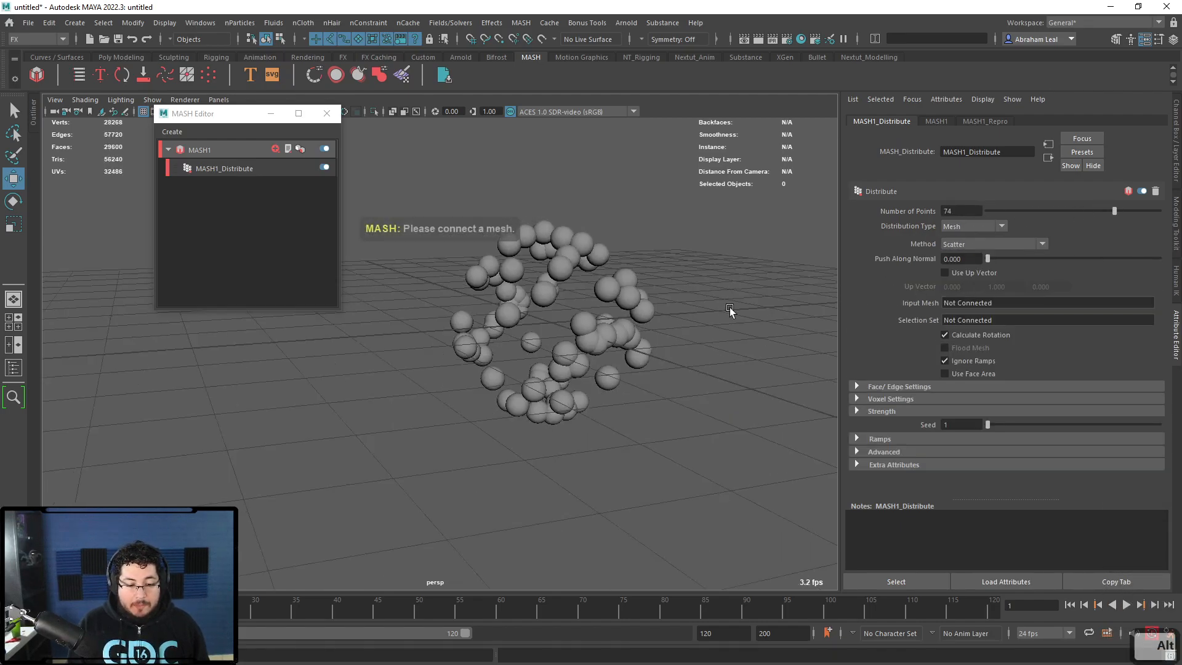
- Create a polygon 3D Type text object with its default wording to serve as a distribution mesh
alt+drag(585, 255, 430, 319)
click(134, 55)
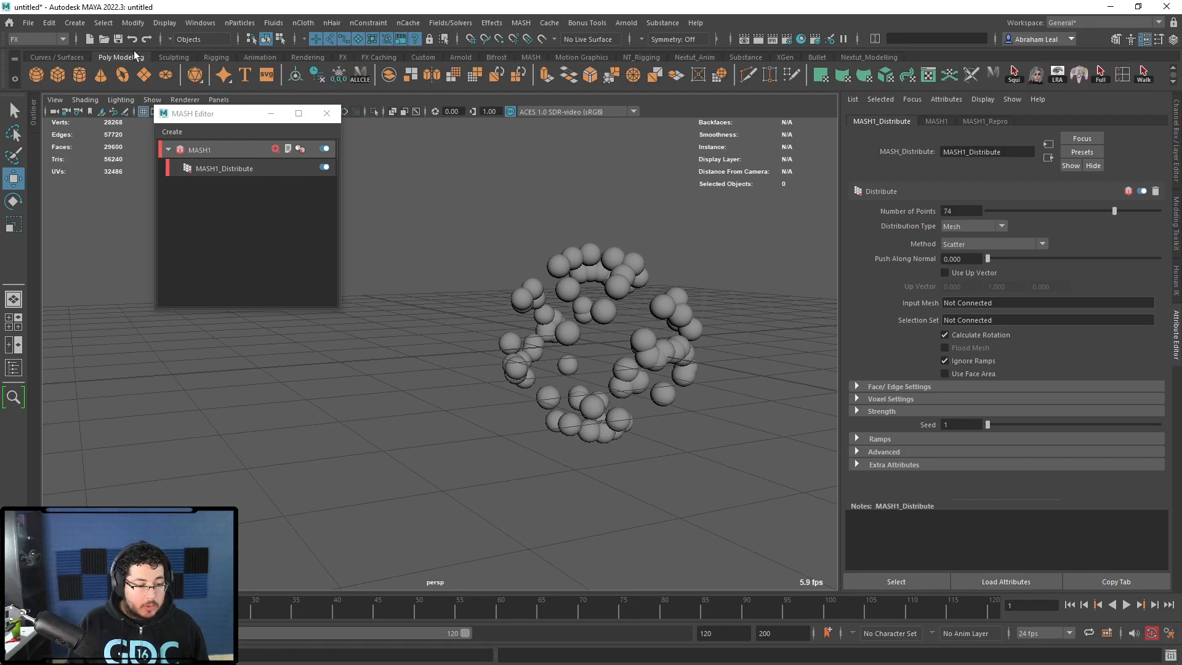
alt+drag(419, 172, 344, 201)
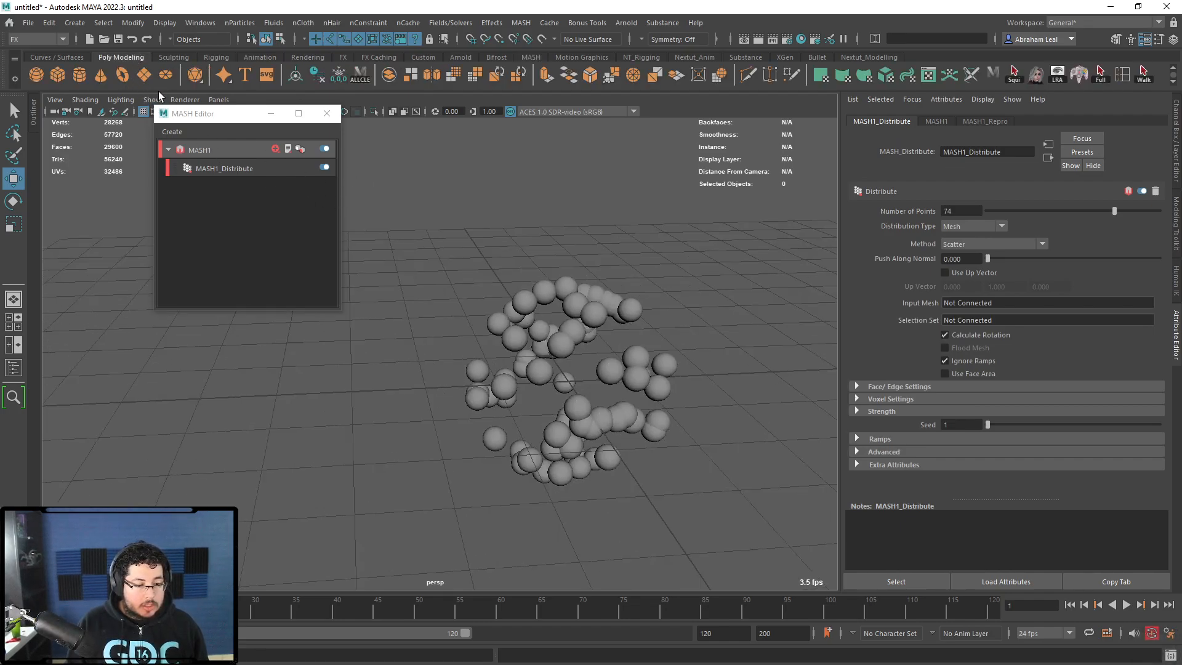
click(243, 75)
alt+middle_drag(828, 263, 639, 213)
click(612, 256)
alt+middle_drag(625, 267, 700, 258)
alt+drag(700, 258, 748, 242)
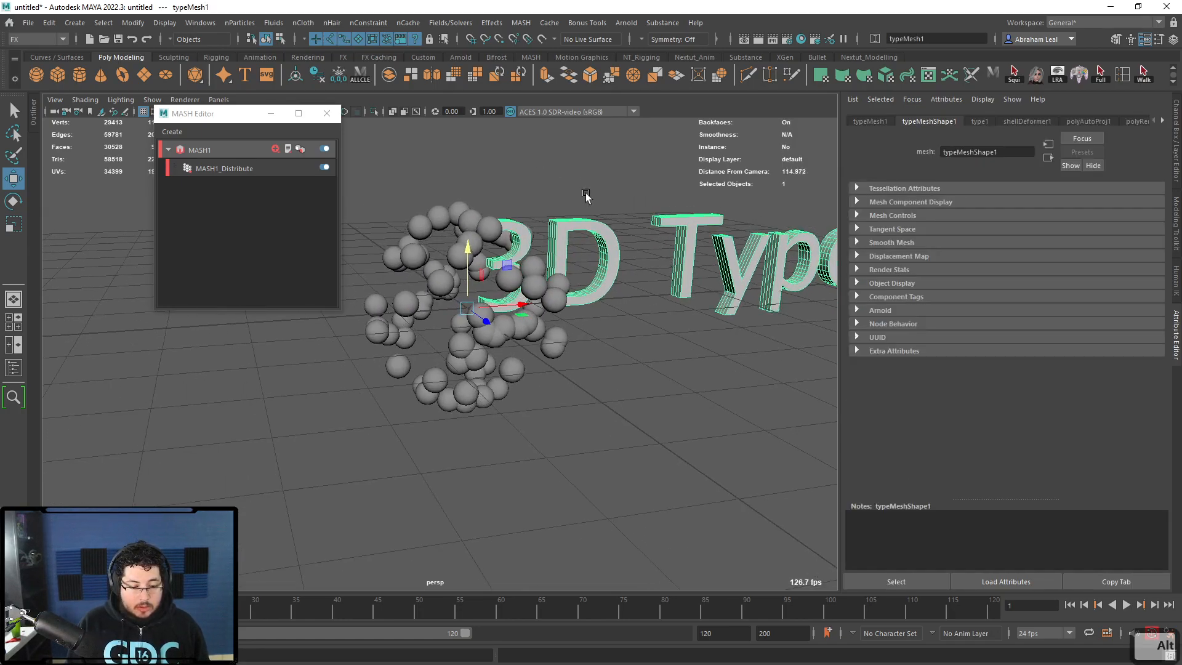
click(585, 198)
- Show the Outliner and connect typeMesh1 as the Input Mesh of the MASH1_Distribute node
click(461, 241)
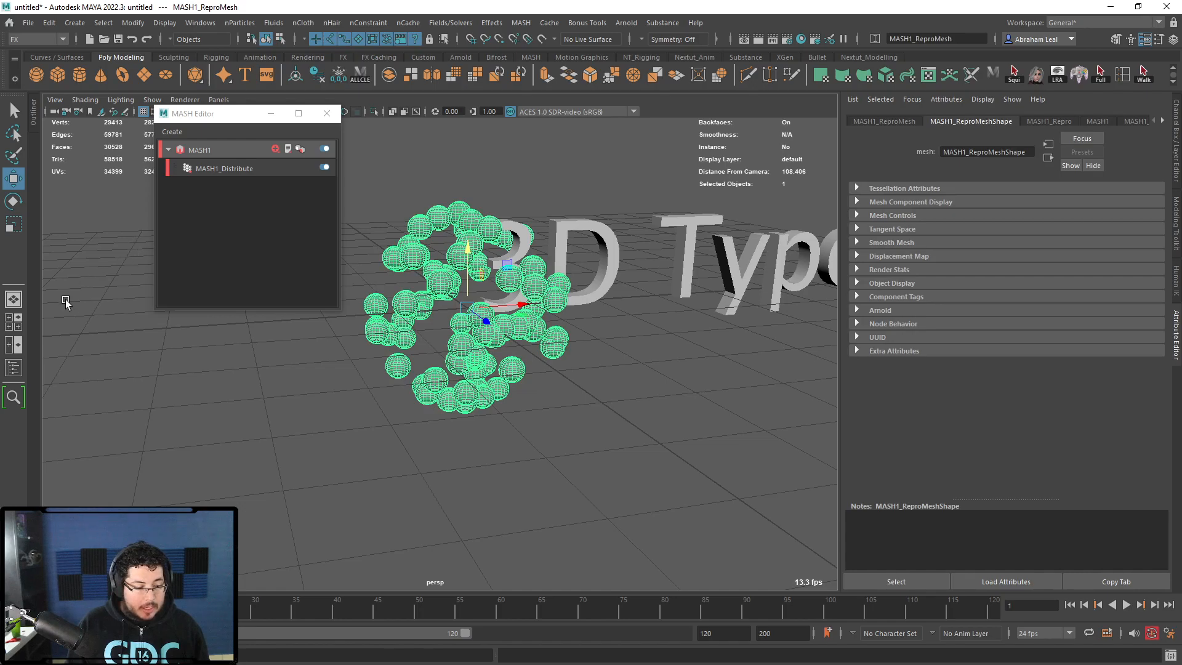
click(11, 370)
click(227, 170)
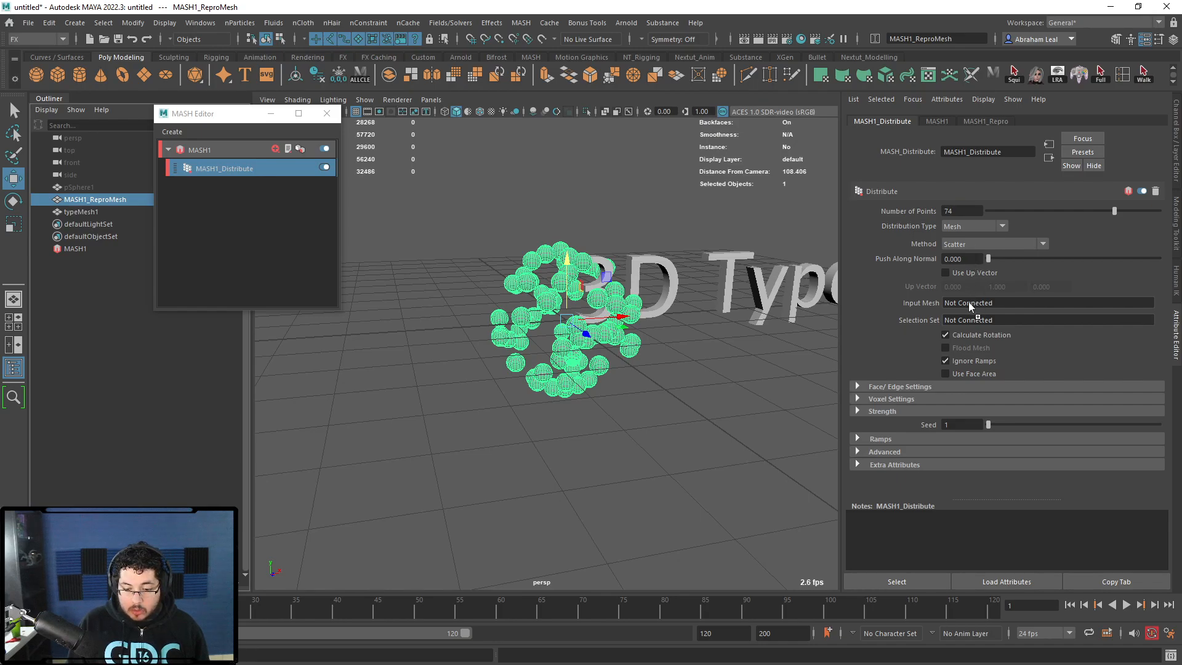
middle_drag(970, 303, 967, 302)
alt+drag(665, 333, 615, 343)
alt+right_drag(615, 343, 739, 320)
alt+middle_drag(739, 321, 546, 390)
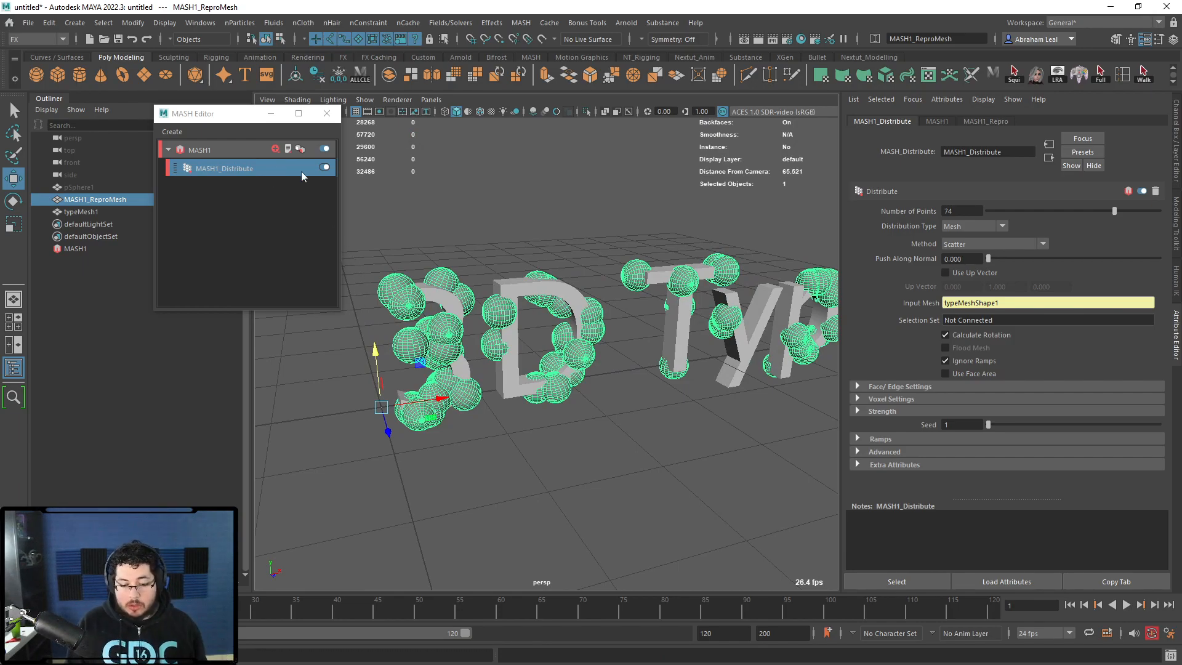
- Raise Number of Points to 100 and set the mesh distribution's Method to Vertex
drag(1113, 211, 1161, 209)
alt+drag(803, 299, 796, 297)
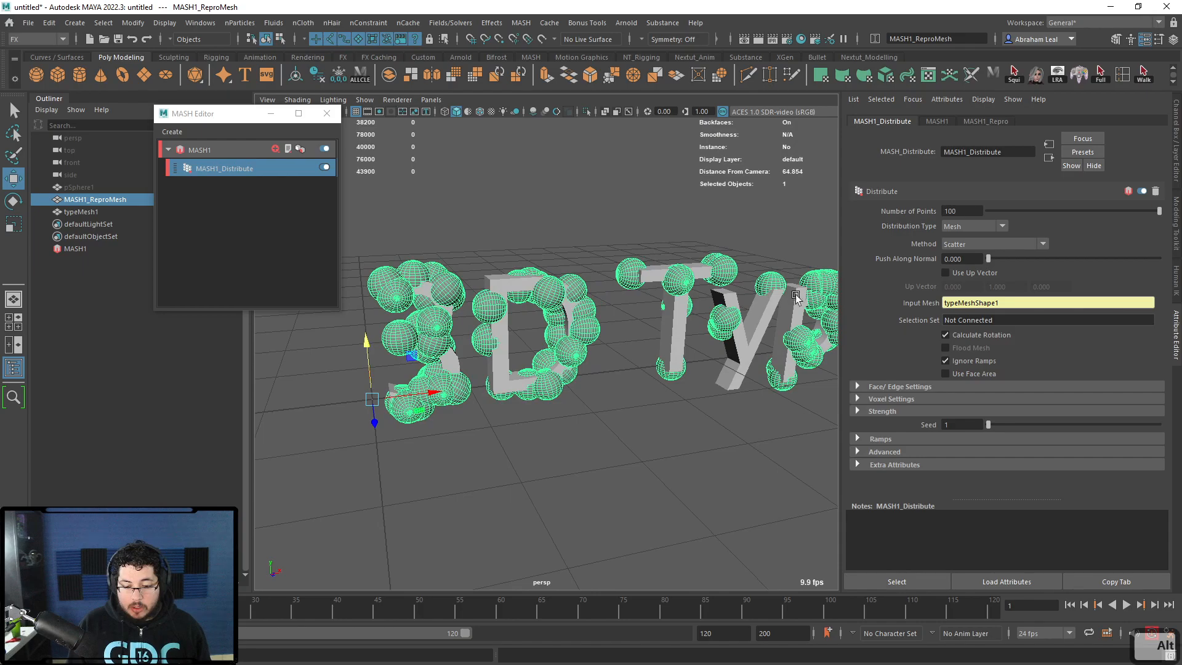
click(994, 245)
click(980, 263)
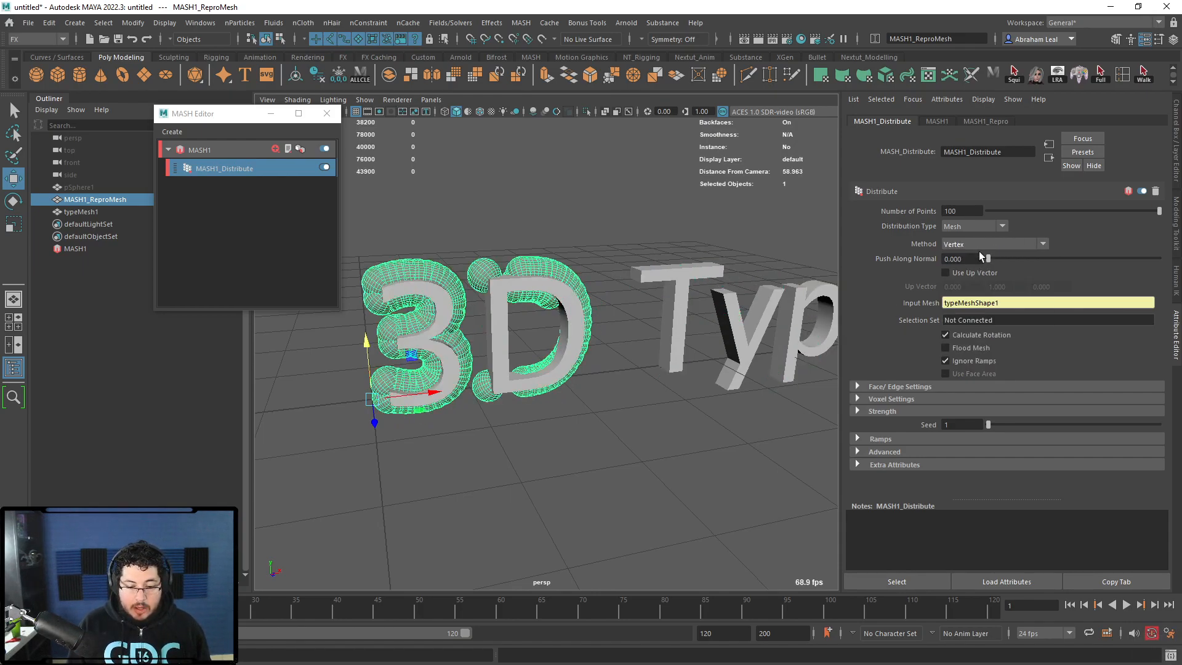
- Change the distribution Method to Voxel to fill the text with spheres, and reselect the MASH1_Distribute node
click(981, 243)
click(975, 282)
click(980, 245)
click(966, 321)
mouse_move(696, 317)
alt+mouse_down()
mouse_move(655, 312)
mouse_move(709, 307)
alt+mouse_up()
alt+right_drag(708, 308, 680, 303)
click(583, 412)
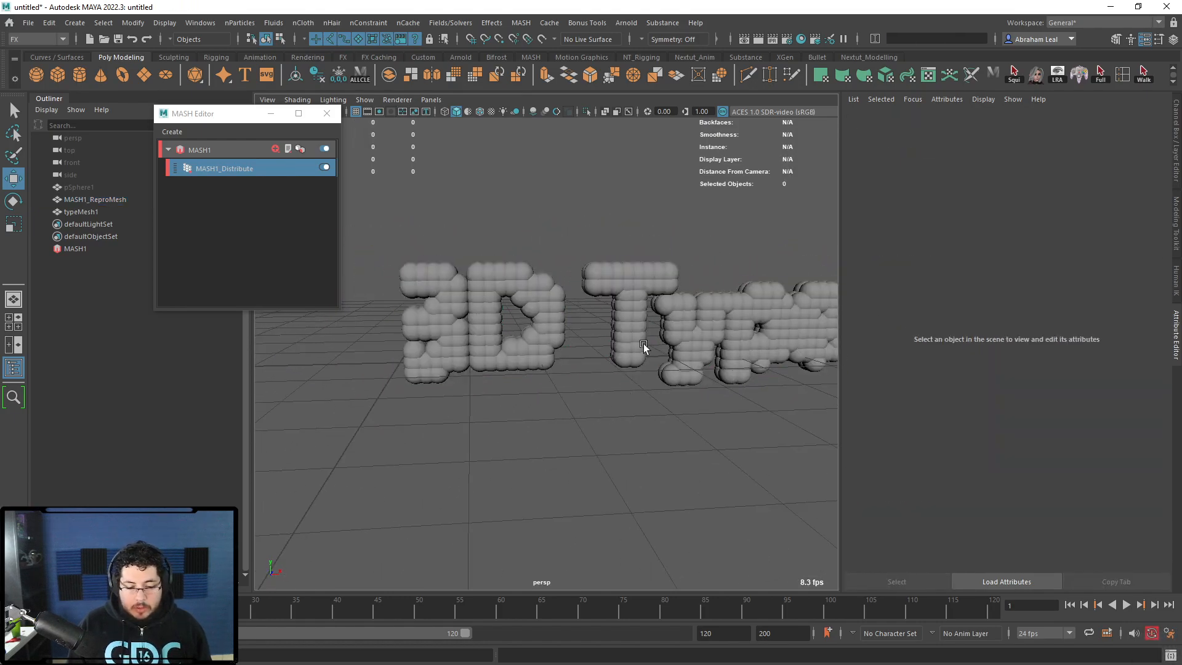
alt+drag(644, 346, 634, 392)
alt+right_drag(635, 392, 560, 356)
click(232, 171)
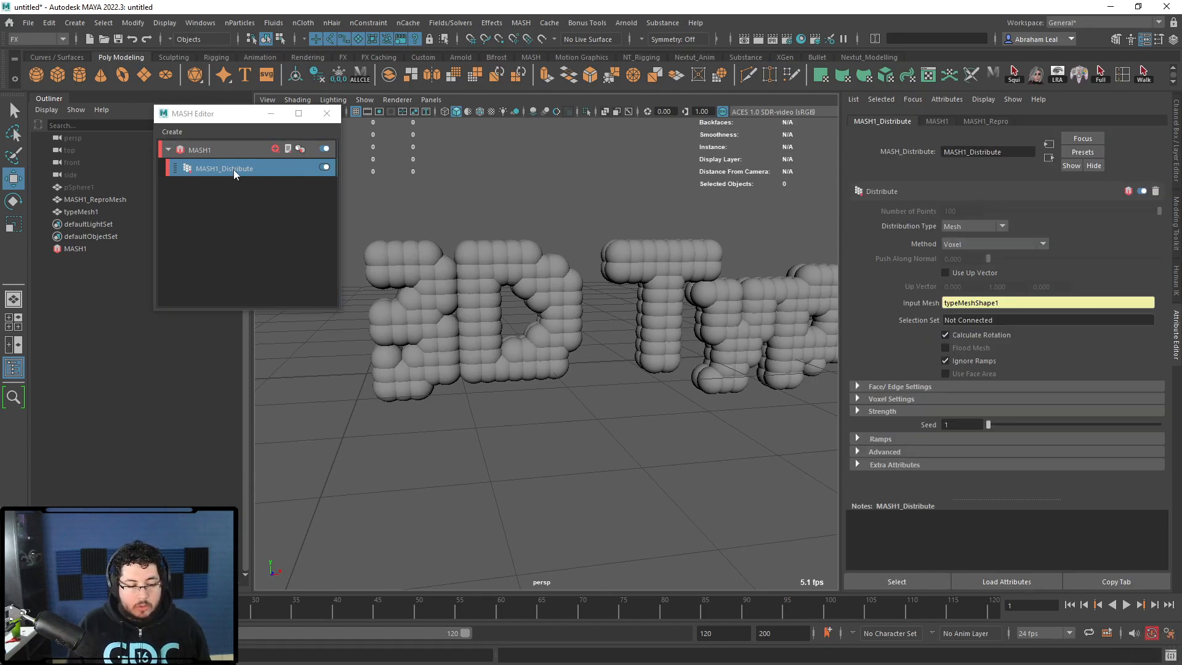
- Delete MASH1_ReproMesh and typeMesh1 to clear the text distribution from the scene
alt+middle_drag(691, 267, 670, 313)
alt+right_drag(670, 313, 563, 285)
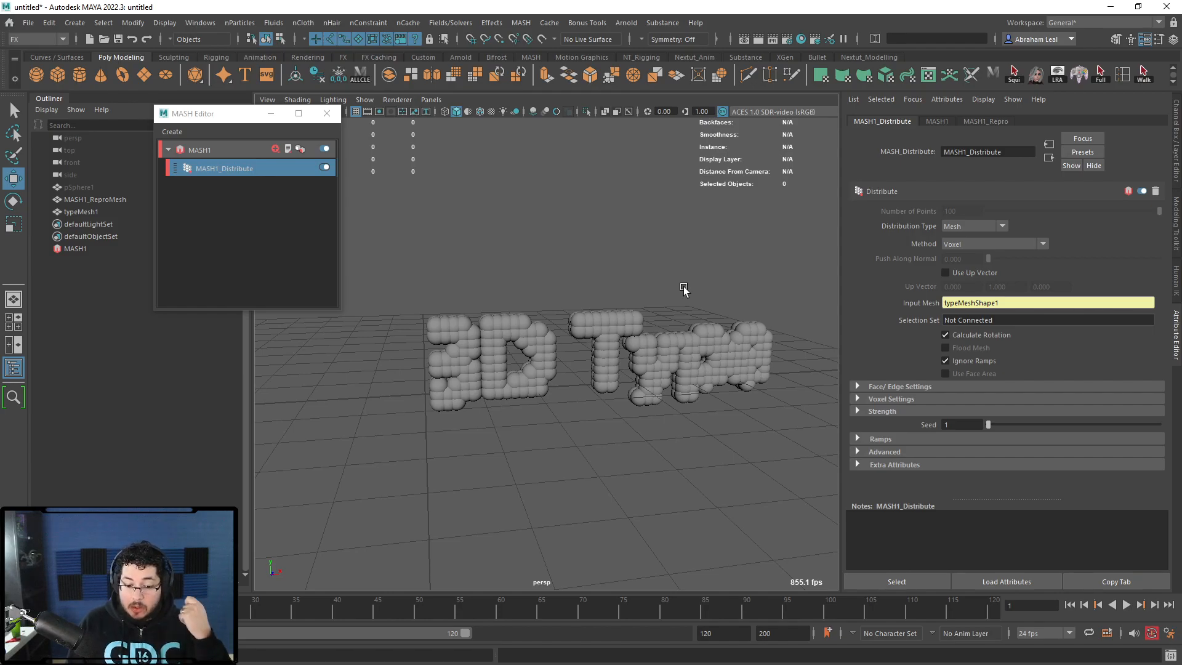
click(86, 199)
shift+click(89, 211)
key(Delete)
alt+drag(581, 338, 354, 289)
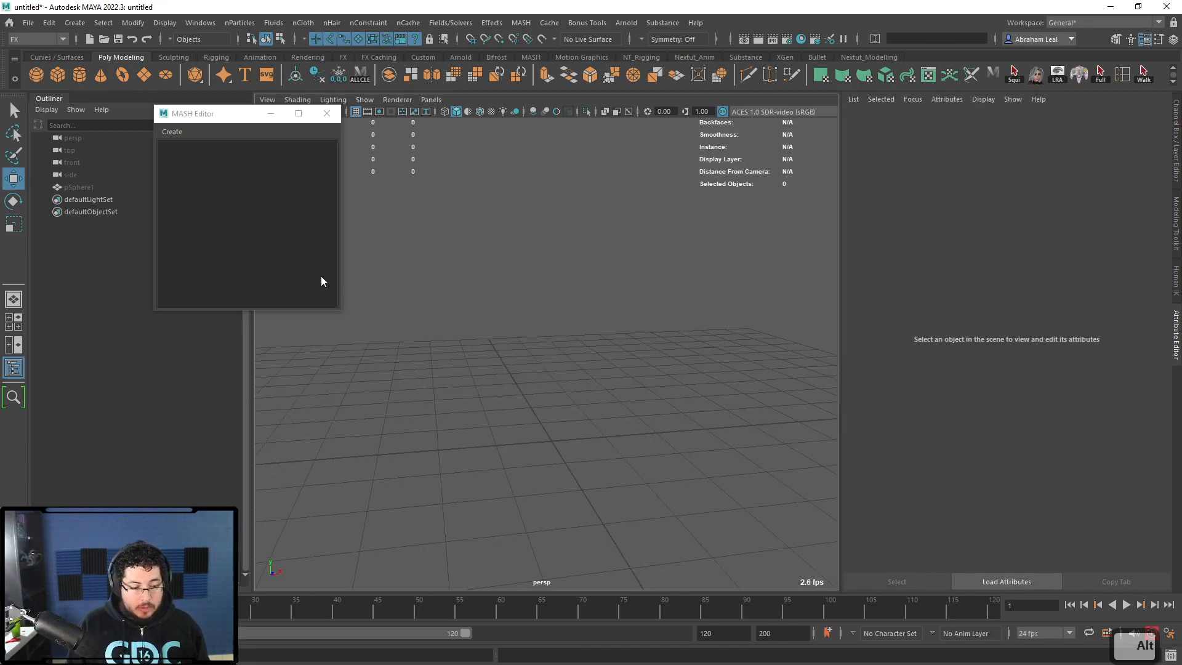
- Unhide pSphere1 and select it in the viewport
click(82, 188)
key(shift+h)
click(579, 346)
alt+right_drag(600, 364, 607, 490)
alt+middle_drag(607, 490, 625, 392)
click(613, 434)
- Set the sphere's Subdivisions Axis and Subdivisions Height to 8, and display it unsmoothed
key(ctrl+a)
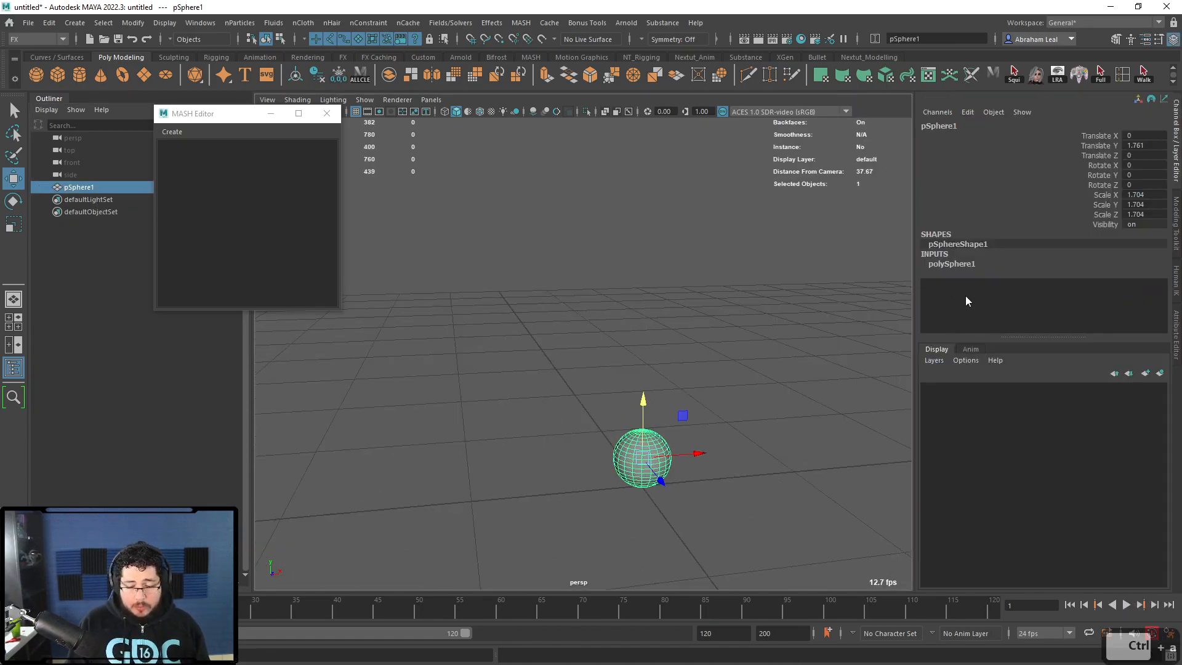
click(995, 264)
click(1151, 283)
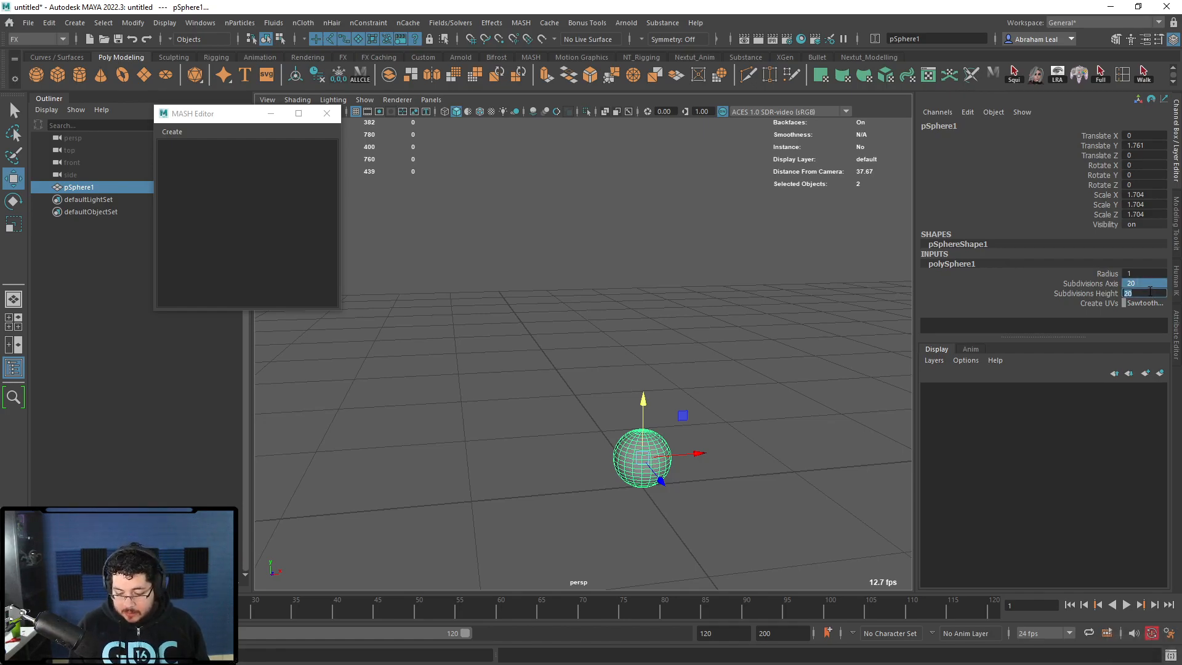
text(8)
key(Return)
click(750, 462)
alt+drag(750, 462, 730, 443)
alt+middle_drag(730, 443, 754, 464)
click(625, 389)
key(1)
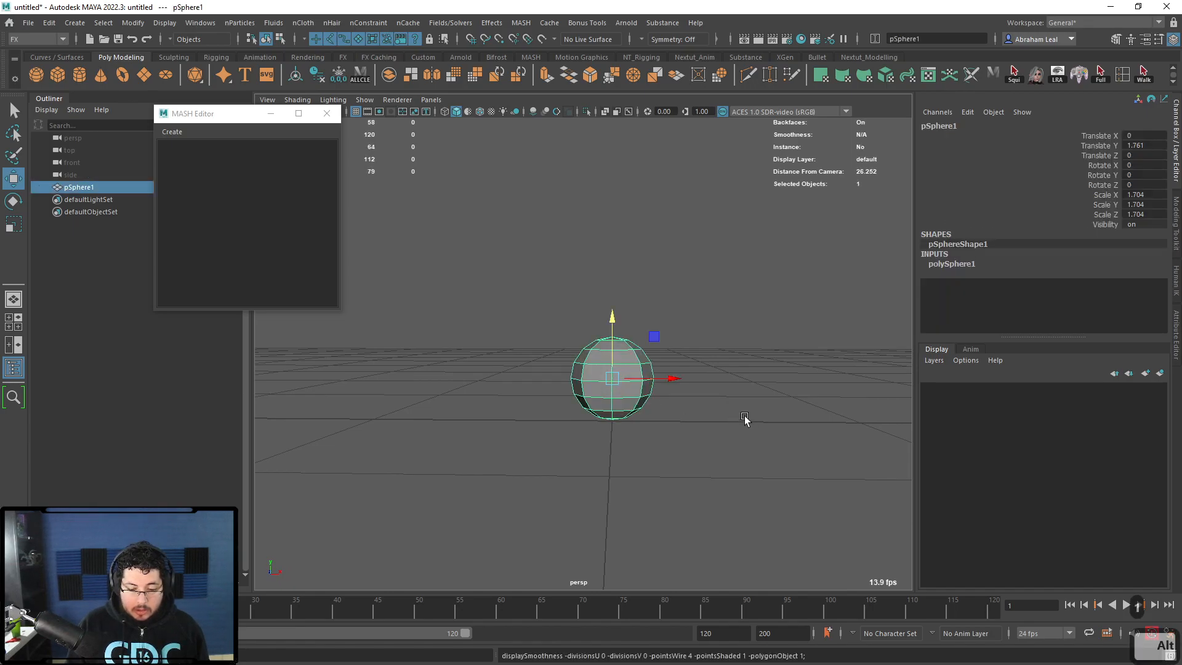
alt+drag(714, 371, 725, 382)
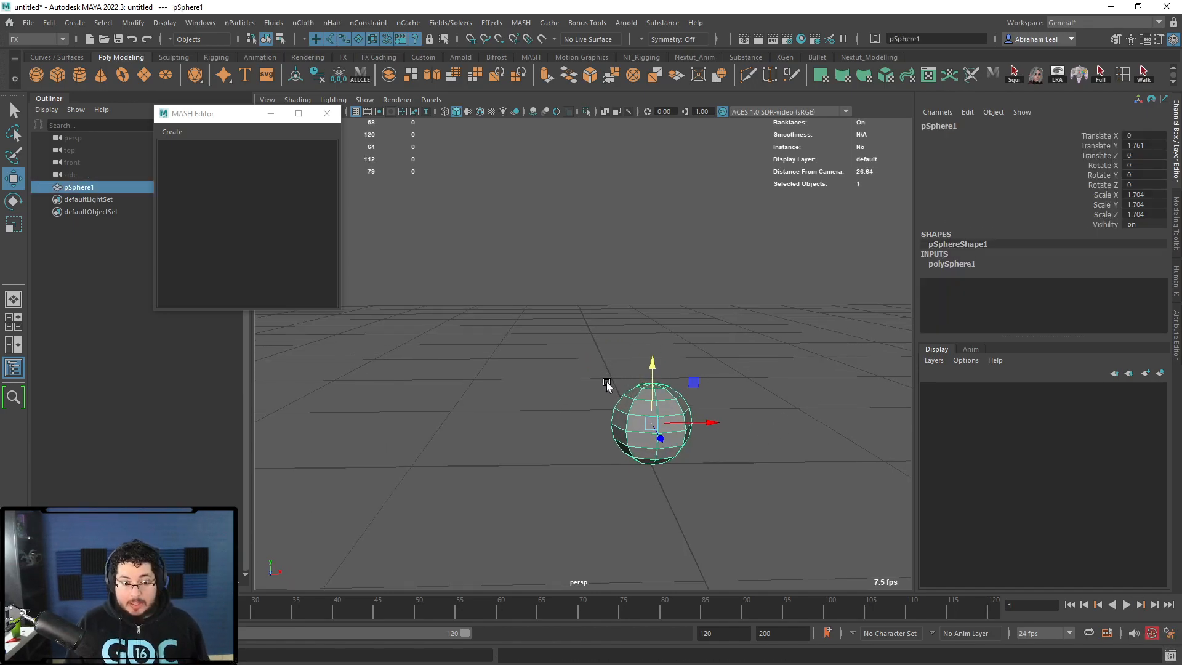
- Freeze the sphere's transformations and delete its construction history
click(318, 75)
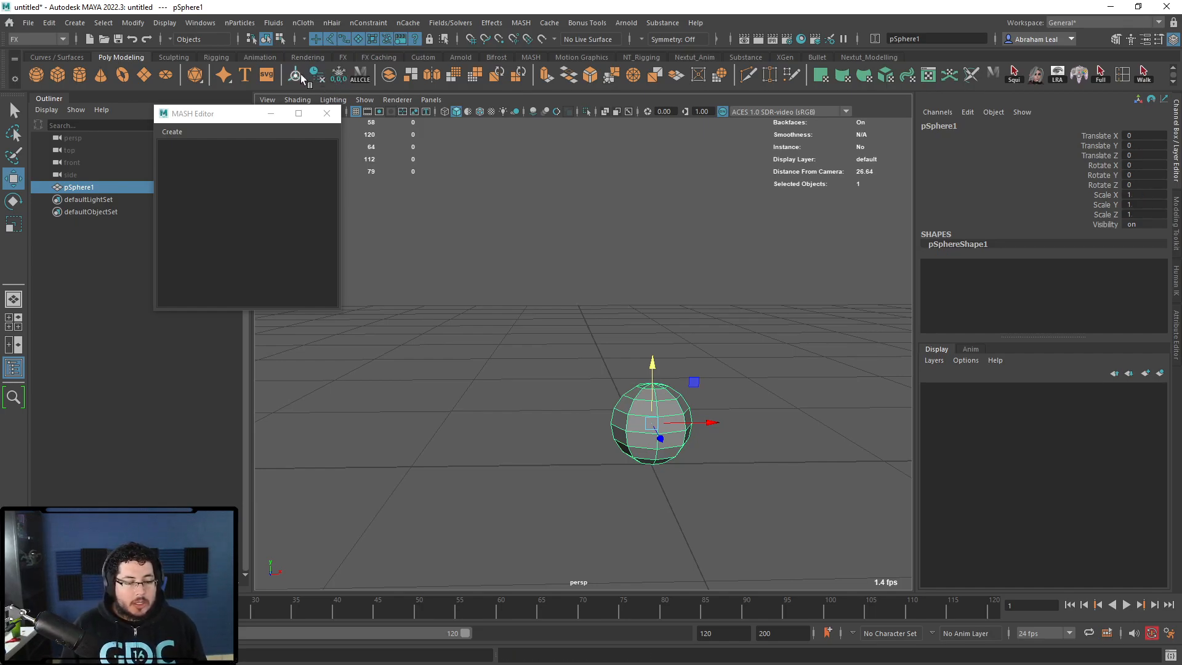
click(482, 269)
alt+middle_drag(554, 328, 542, 309)
click(651, 380)
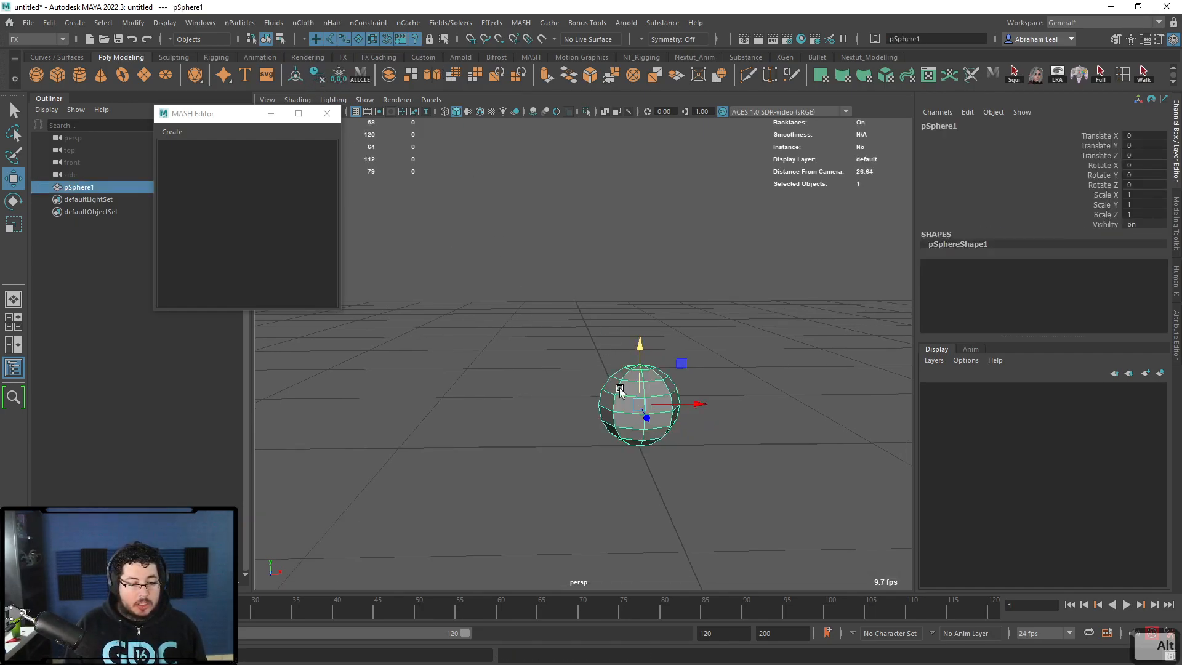
- Close the MASH Editor, switch to the Modeling menu set and soften the sphere's edges
click(327, 114)
click(48, 40)
click(48, 52)
click(342, 22)
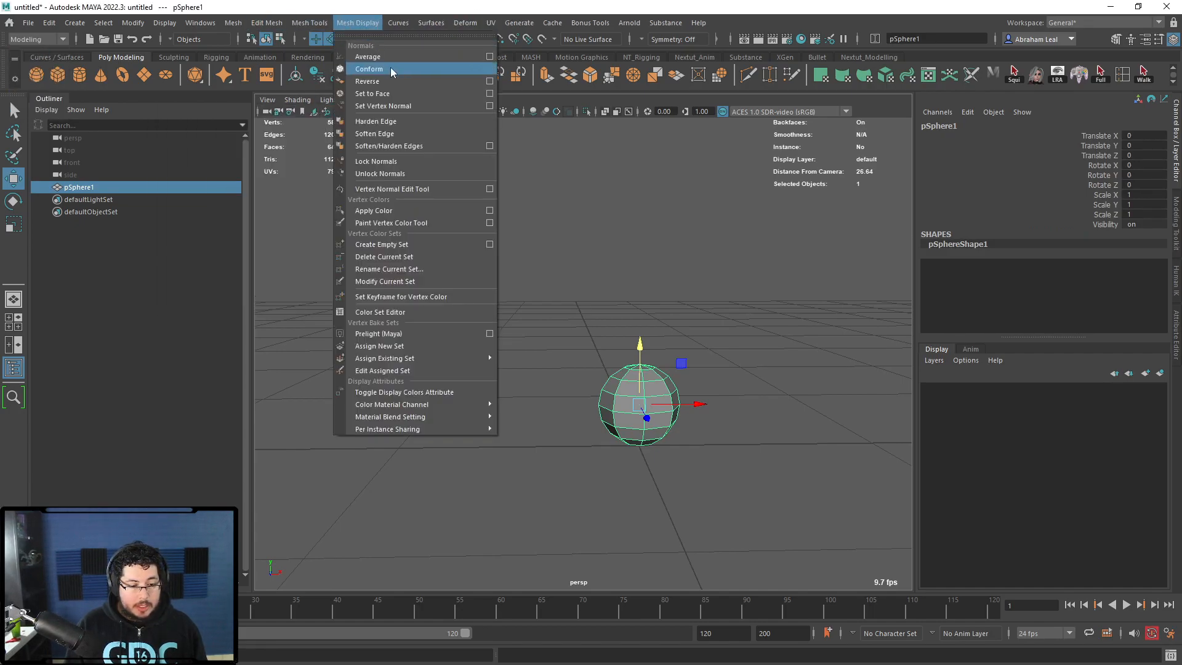
click(394, 135)
click(456, 222)
- Create a polygon cylinder around the sphere, scale it uniformly to about 19.2 and raise it to about 20.4 in Y
alt+drag(628, 369, 663, 395)
alt+right_drag(663, 396, 465, 395)
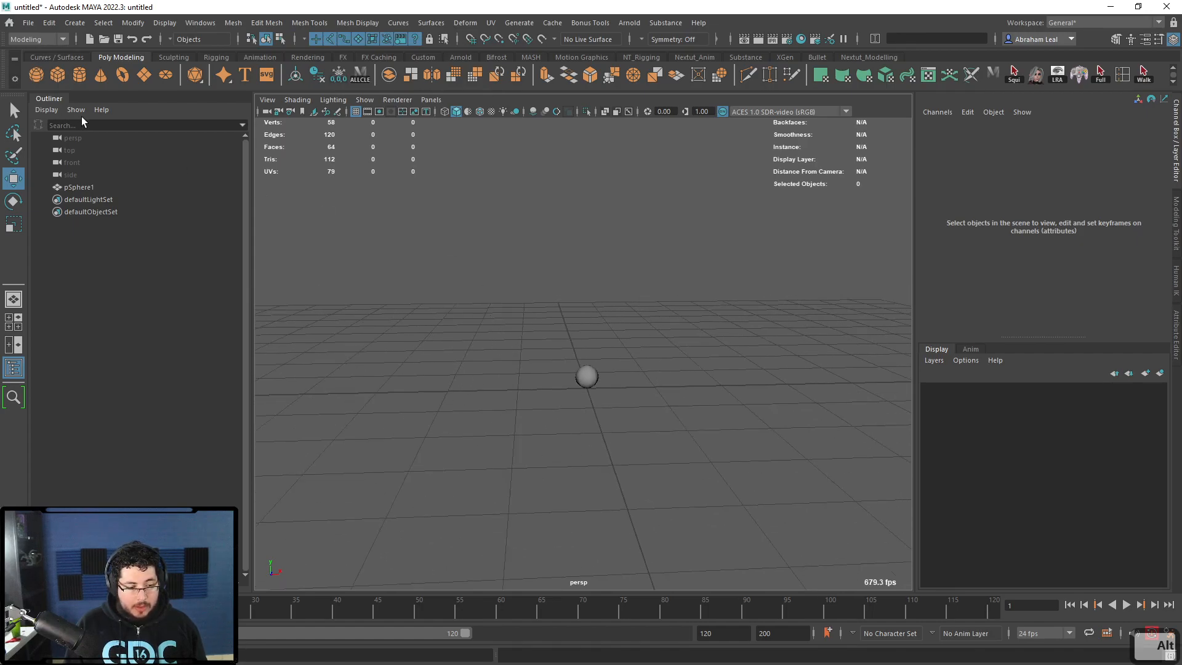
click(80, 75)
key(r)
drag(588, 389, 814, 386)
key(w)
drag(588, 336, 501, 188)
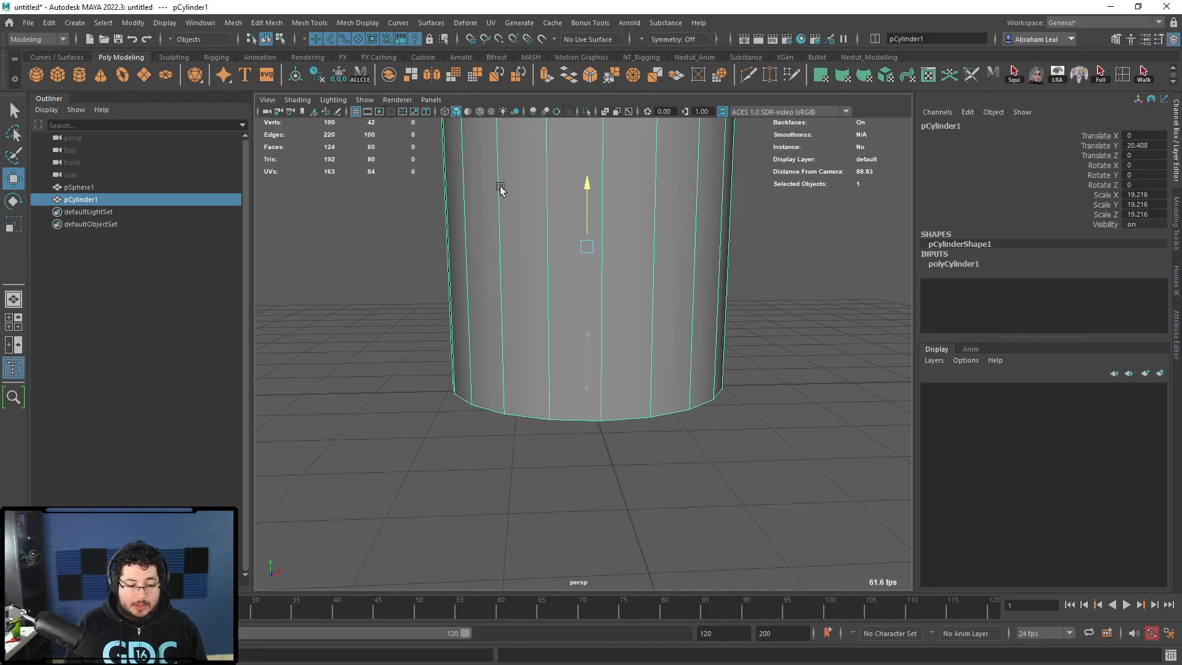
- Show the scene in wireframe and refine the cylinder to about 19.5 in Translate Y and a uniform scale of about 18.07
key(4)
alt+right_drag(591, 296, 593, 296)
alt+drag(593, 295, 592, 312)
alt+right_drag(591, 312, 560, 269)
drag(585, 192, 585, 199)
key(r)
drag(585, 255, 588, 300)
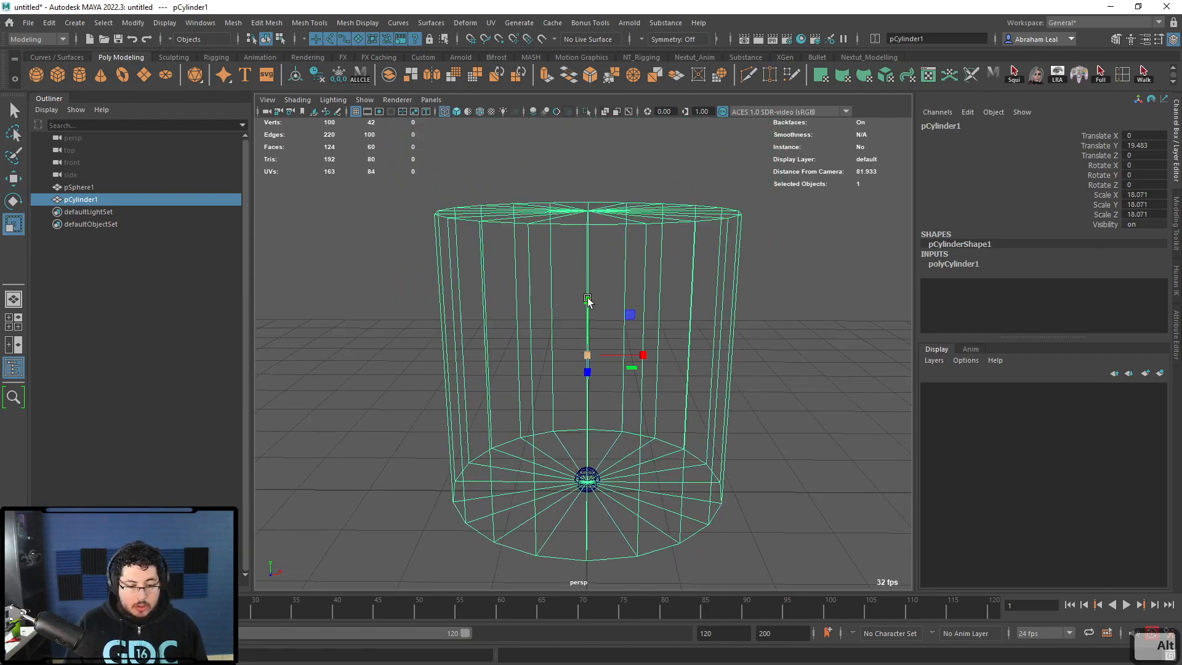
- Delete the cylinder's top cap faces to open the jar
right_drag(595, 232, 596, 250)
drag(769, 172, 416, 255)
ctrl+drag(776, 292, 268, 357)
key(Delete)
click(602, 216)
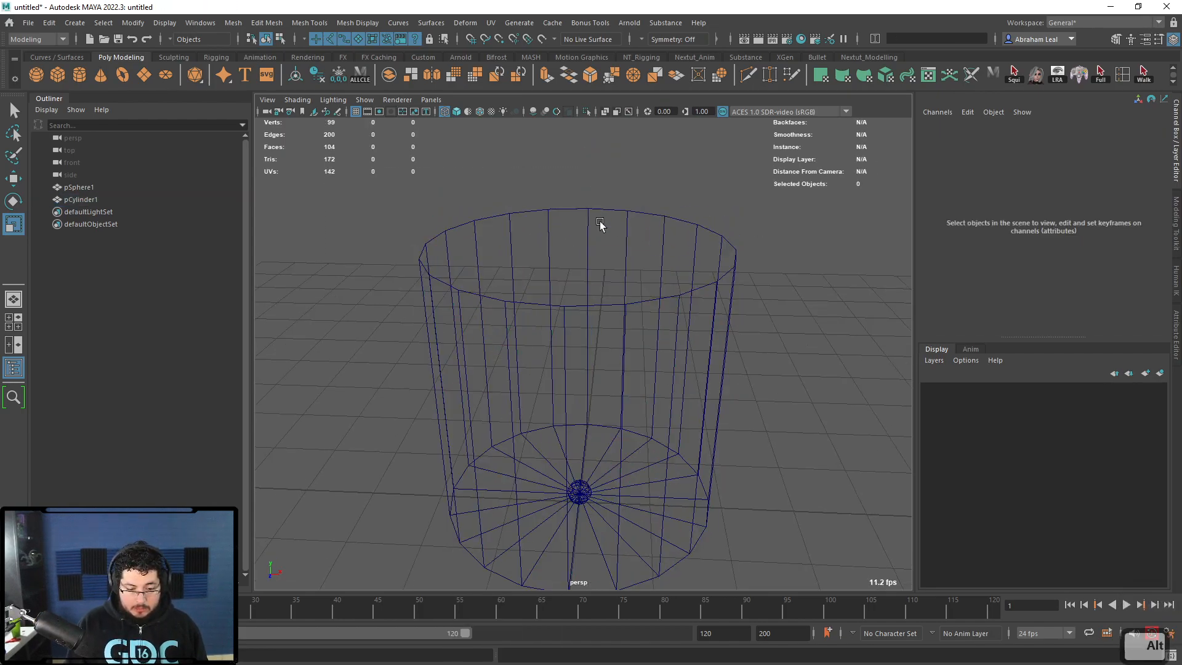
- Return to shaded display and reverse the open cylinder's normals so they face inward
key(6)
click(597, 345)
click(358, 23)
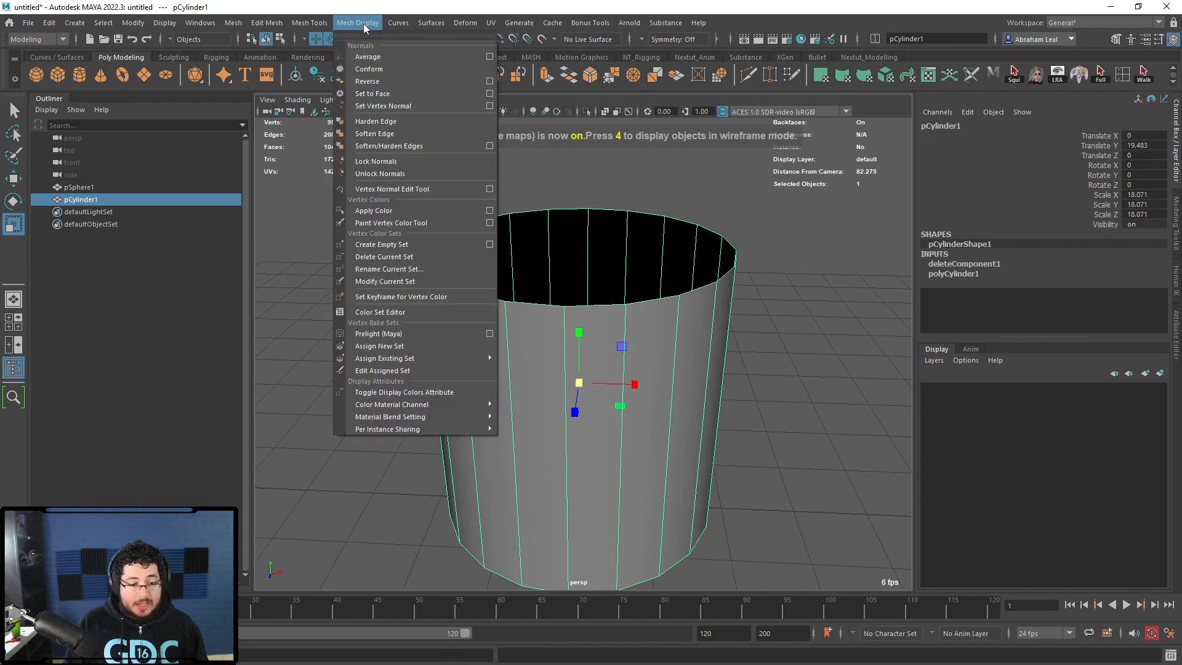
click(383, 84)
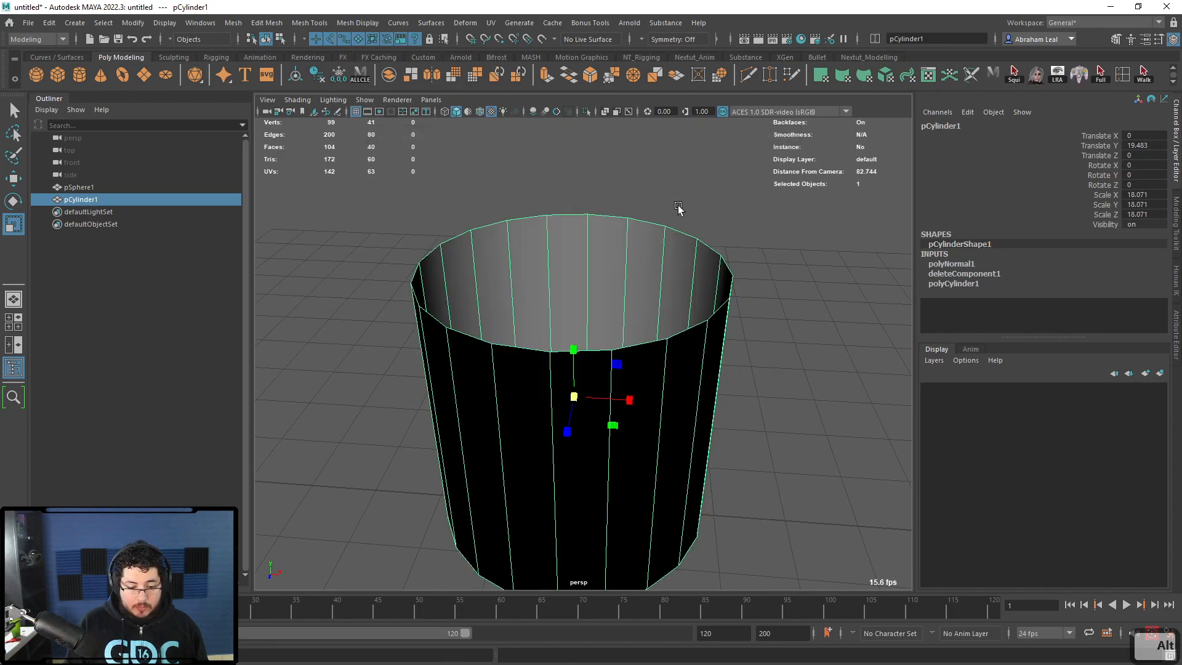
- Extrude all the cylinder's faces slightly to give the jar wall thickness, and return to object selection
click(681, 205)
right_drag(667, 237, 727, 199)
key(ctrl+e)
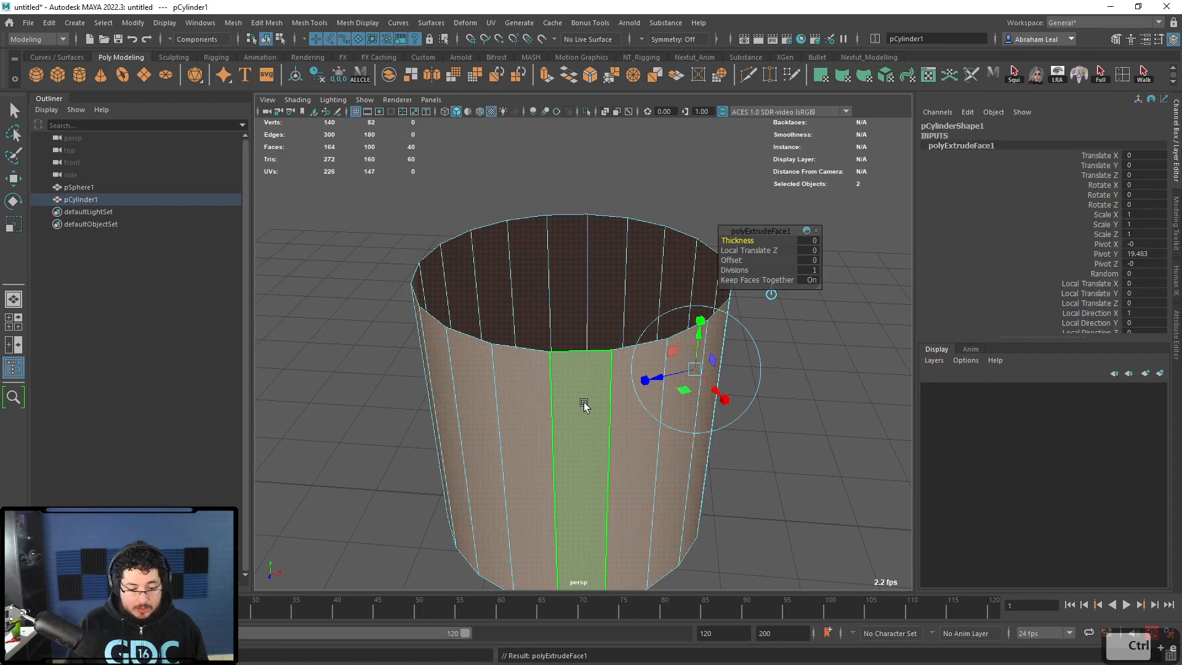
drag(656, 377, 663, 375)
right_drag(564, 272, 634, 167)
click(591, 225)
- Reverse the normals of the thickened jar so its surfaces shade correctly
click(375, 27)
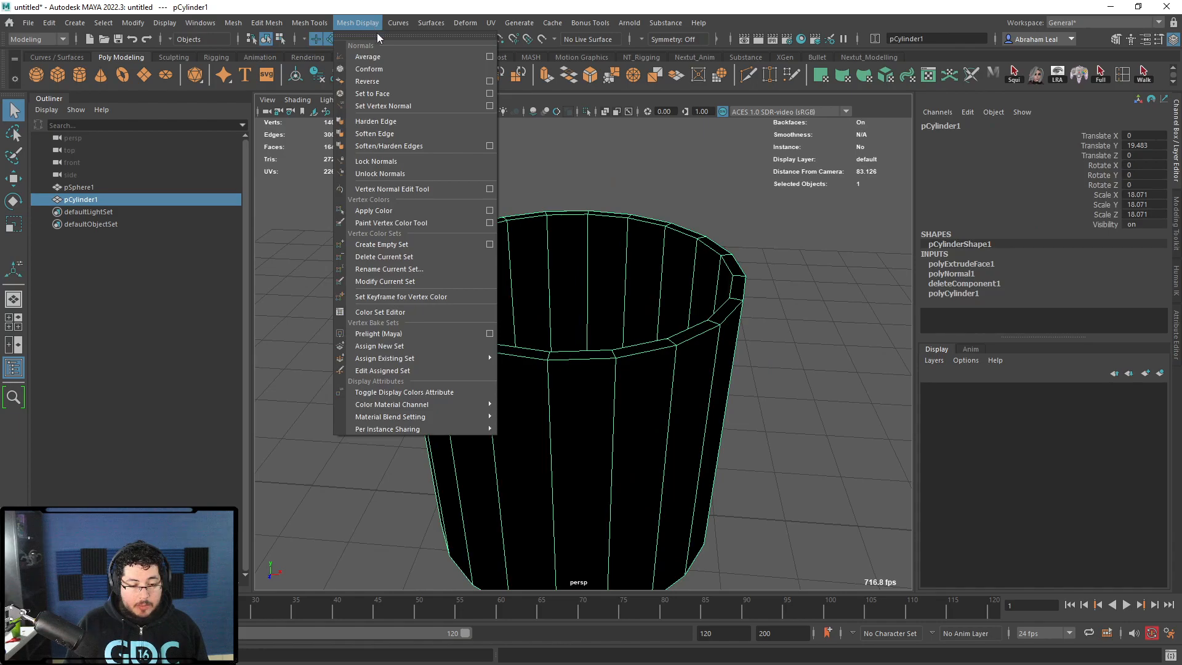
click(382, 83)
click(588, 164)
- Move the sphere out of the jar to about -55.2 in Translate X
alt+drag(582, 289, 277, 389)
click(562, 418)
key(w)
alt+middle_drag(426, 381, 581, 343)
alt+drag(431, 406, 348, 357)
alt+middle_drag(400, 370, 461, 386)
alt+drag(511, 404, 452, 381)
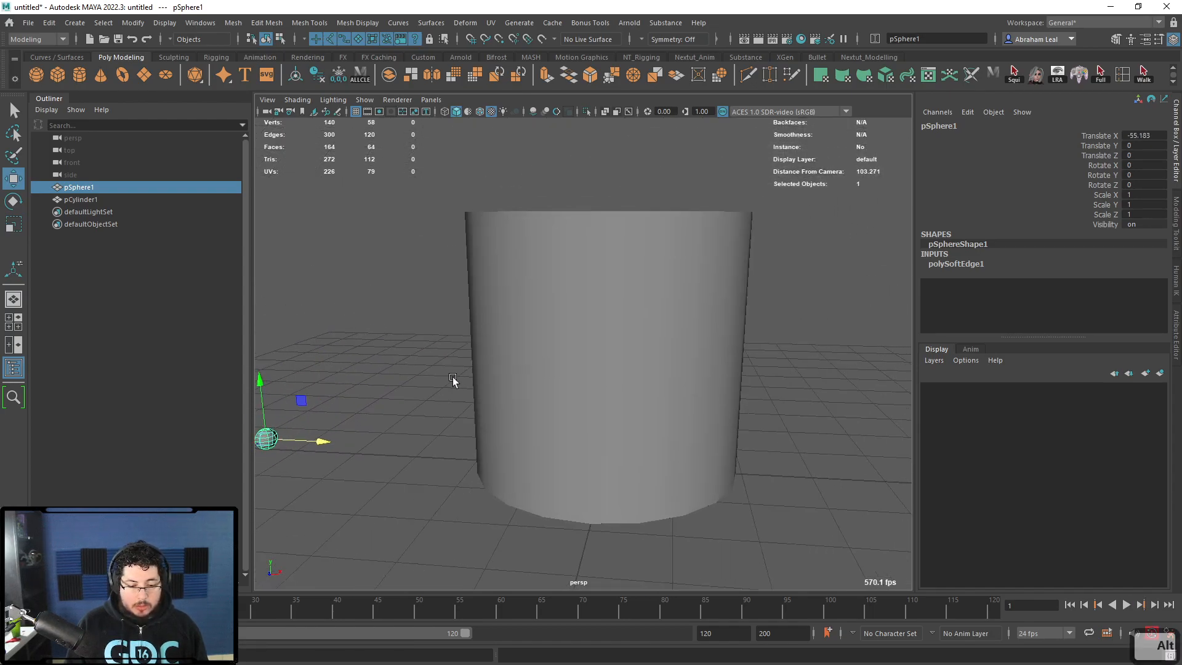
- Create a MASH network from the sphere and open the MASH1_Distribute settings through the MASH Editor, with wireframe display on
click(521, 60)
click(37, 75)
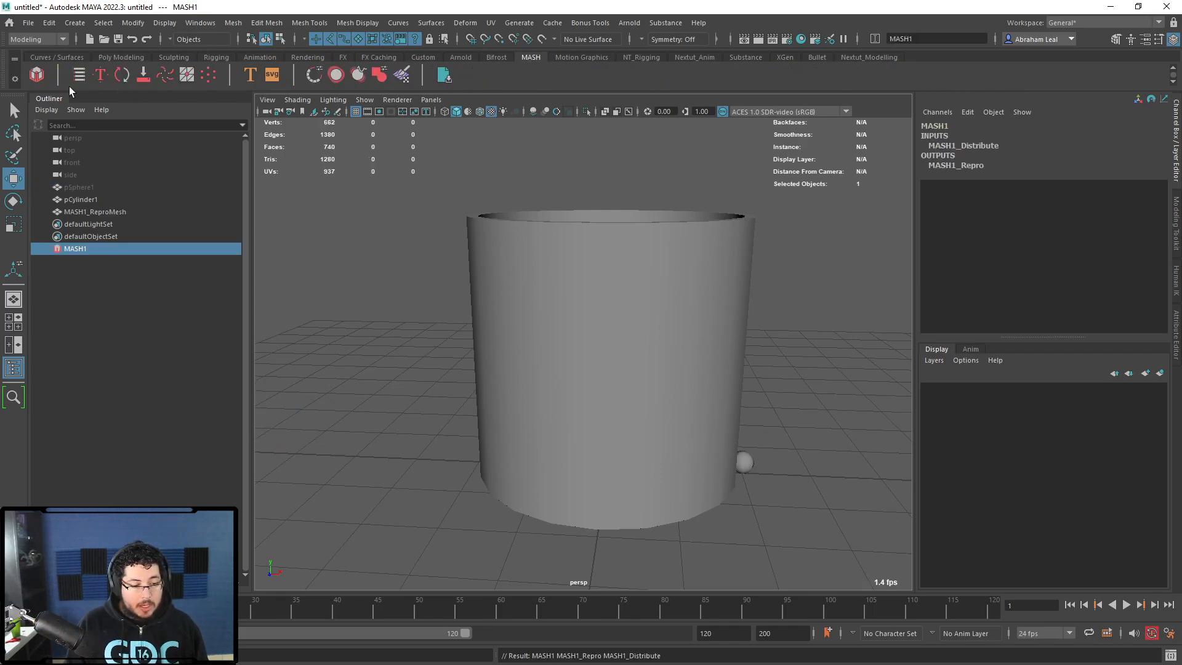
key(4)
alt+drag(615, 375, 566, 354)
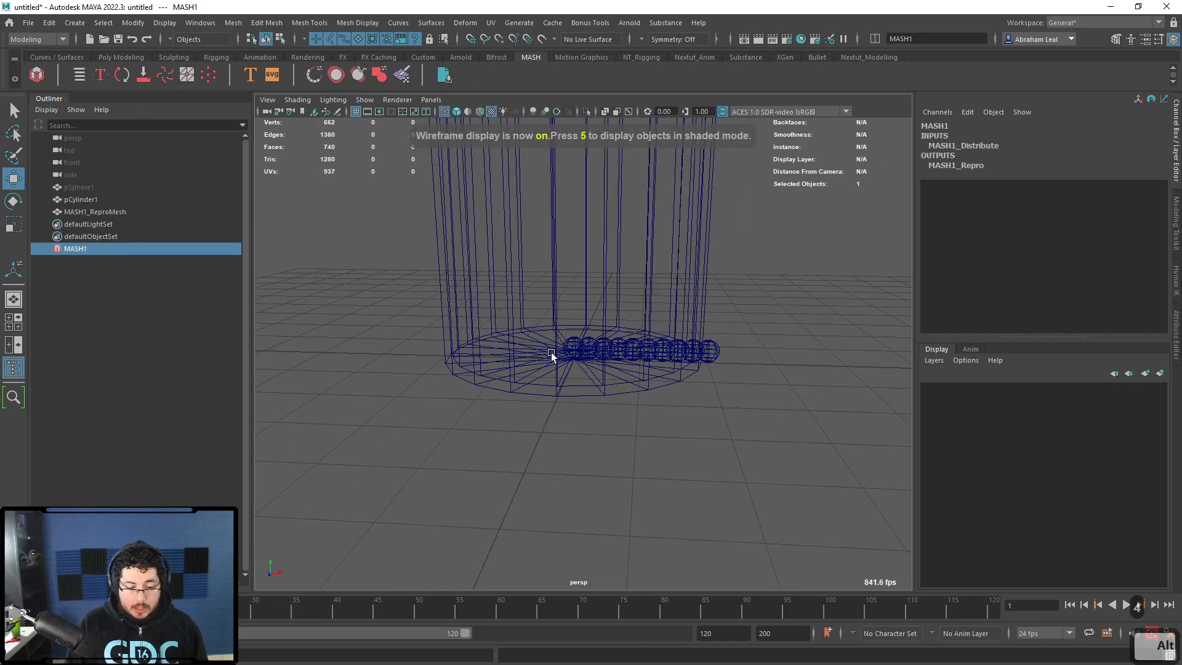
click(123, 75)
double_click(209, 150)
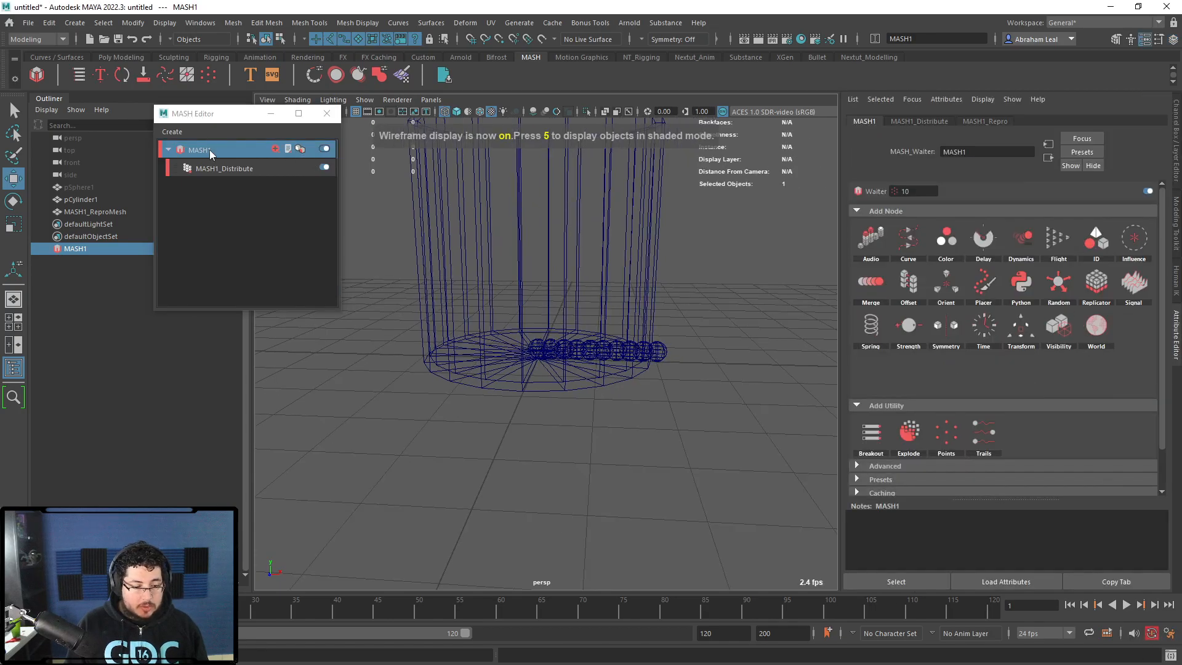
alt+drag(467, 241, 265, 258)
click(212, 168)
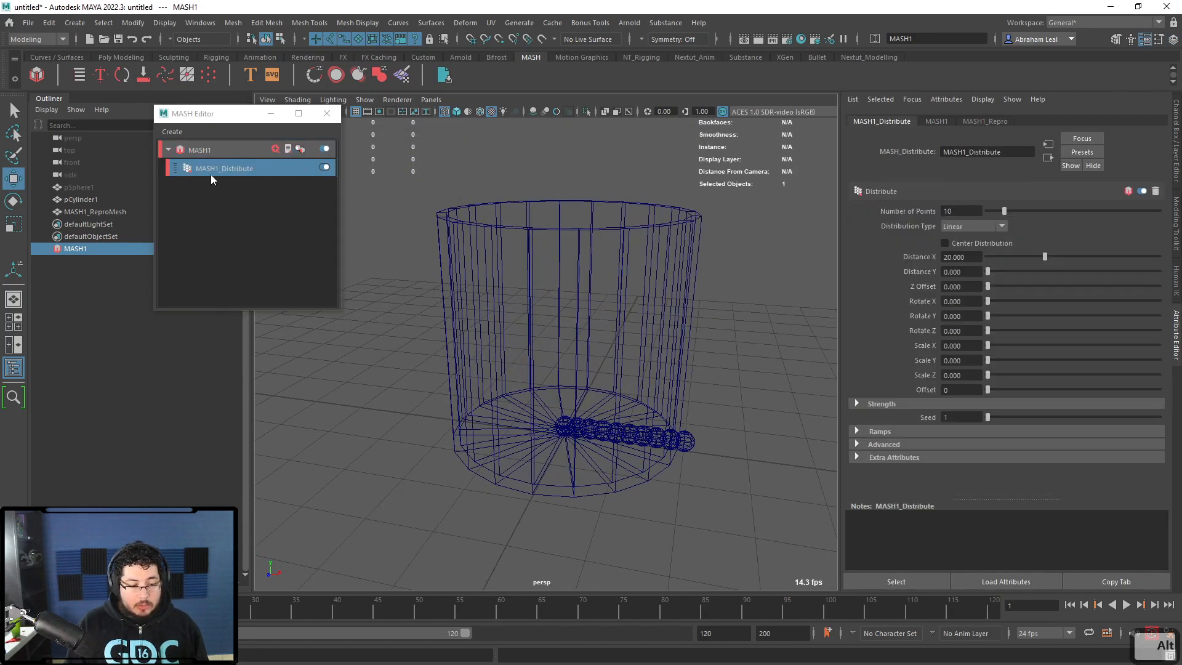
- Change the Distribution Type to Grid and set Grid X to 10, Grid Y to 5 and Grid Z to 10
click(974, 229)
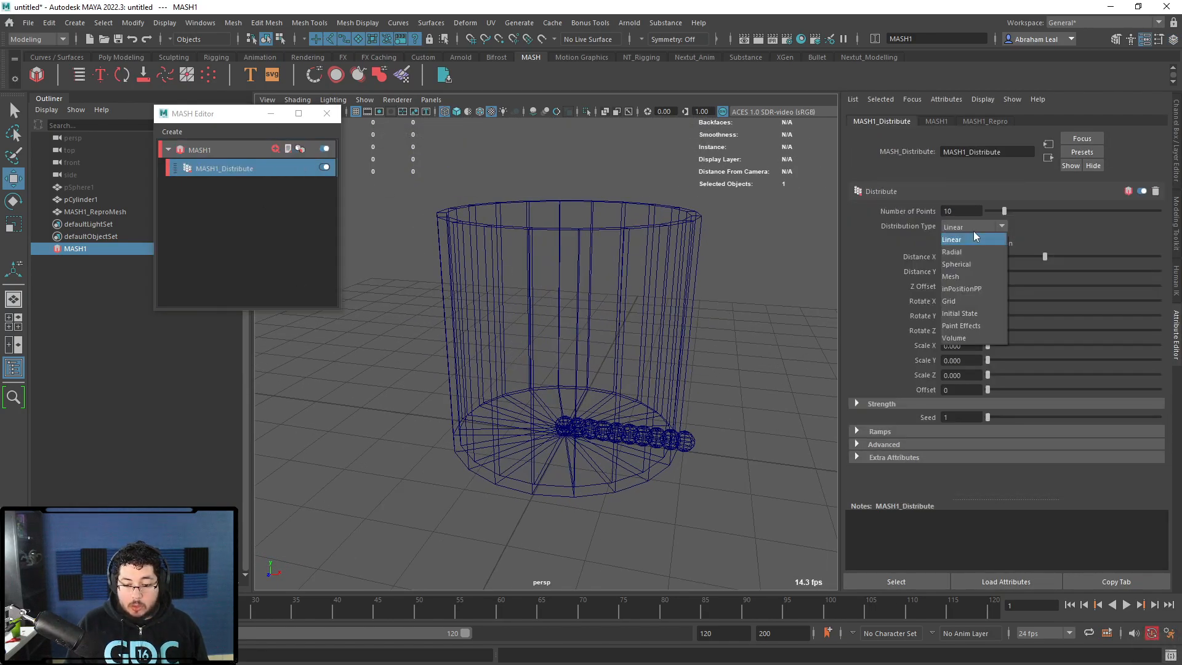
click(963, 305)
mouse_move(745, 350)
alt+mouse_down()
mouse_move(714, 373)
mouse_move(706, 442)
mouse_move(655, 480)
alt+mouse_up()
key(6)
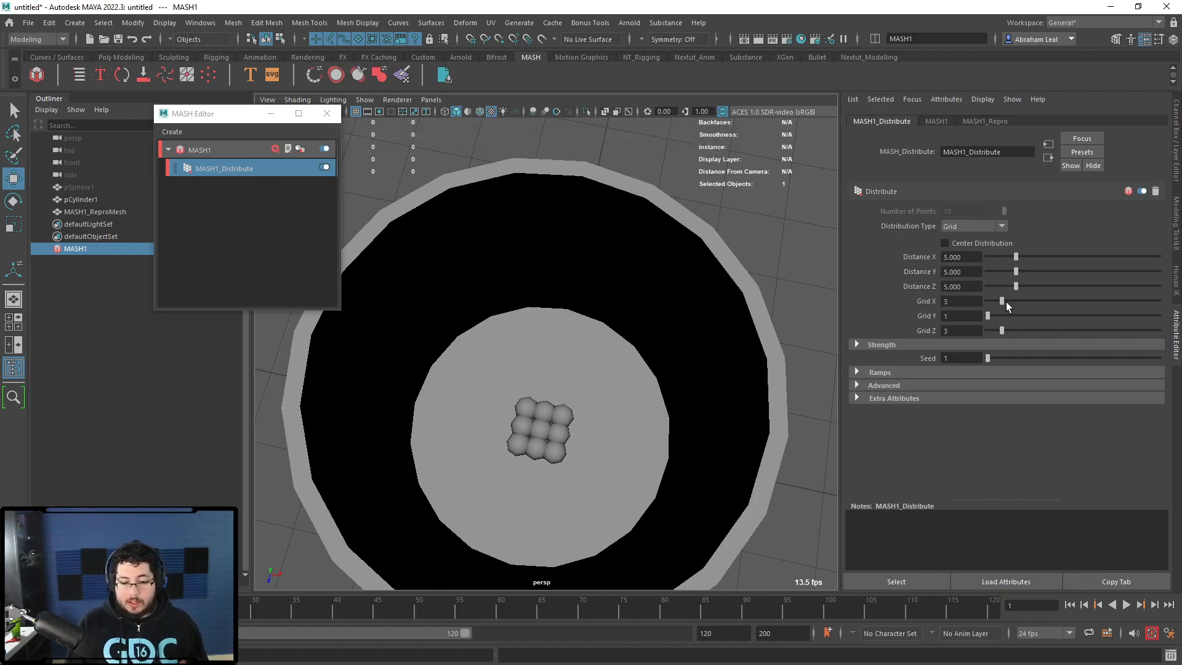
drag(1003, 297, 1009, 298)
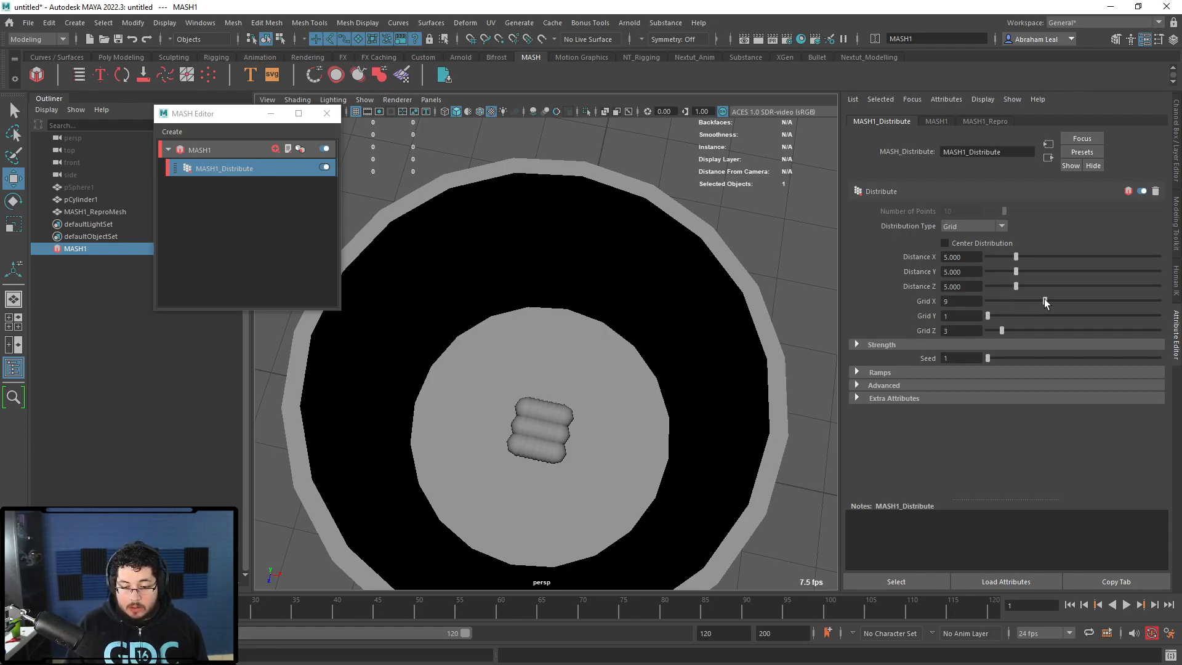
drag(1047, 298, 1051, 298)
mouse_move(1002, 330)
mouse_down()
mouse_move(1048, 330)
mouse_move(998, 314)
mouse_up()
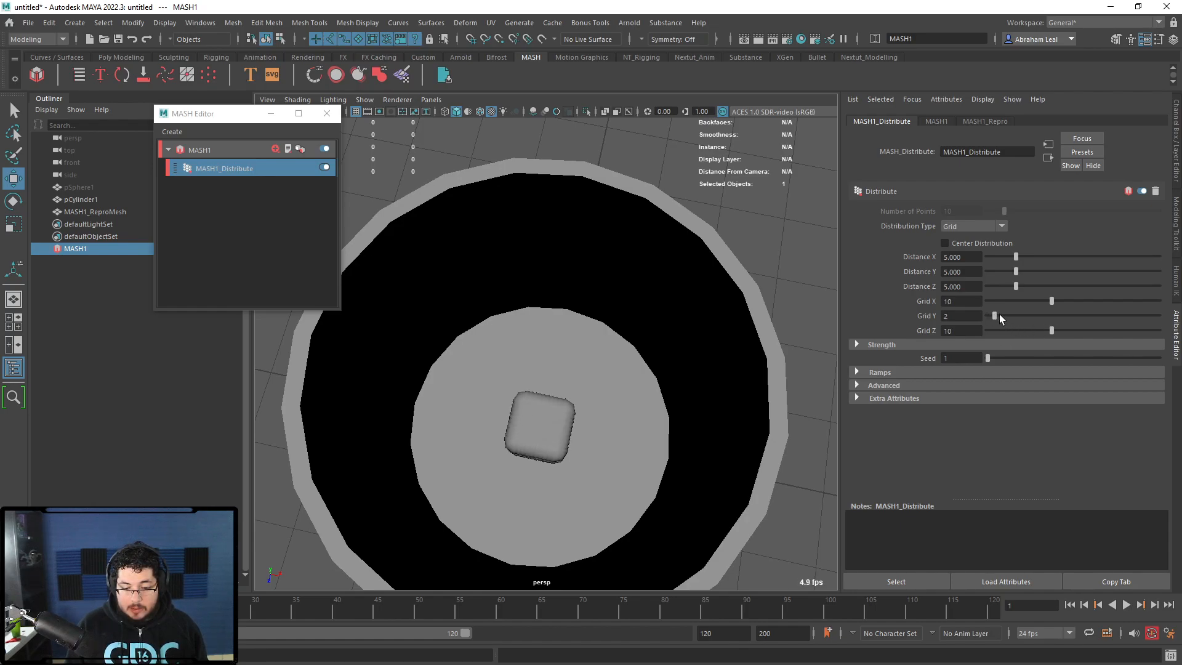
- Set the grid's Distance X, Distance Y and Distance Z to 30
alt+drag(699, 343, 939, 276)
drag(1021, 256, 1160, 259)
alt+drag(819, 274, 848, 308)
drag(1025, 274, 1160, 271)
drag(1017, 286, 1161, 285)
alt+drag(782, 342, 651, 244)
alt+right_drag(652, 244, 599, 211)
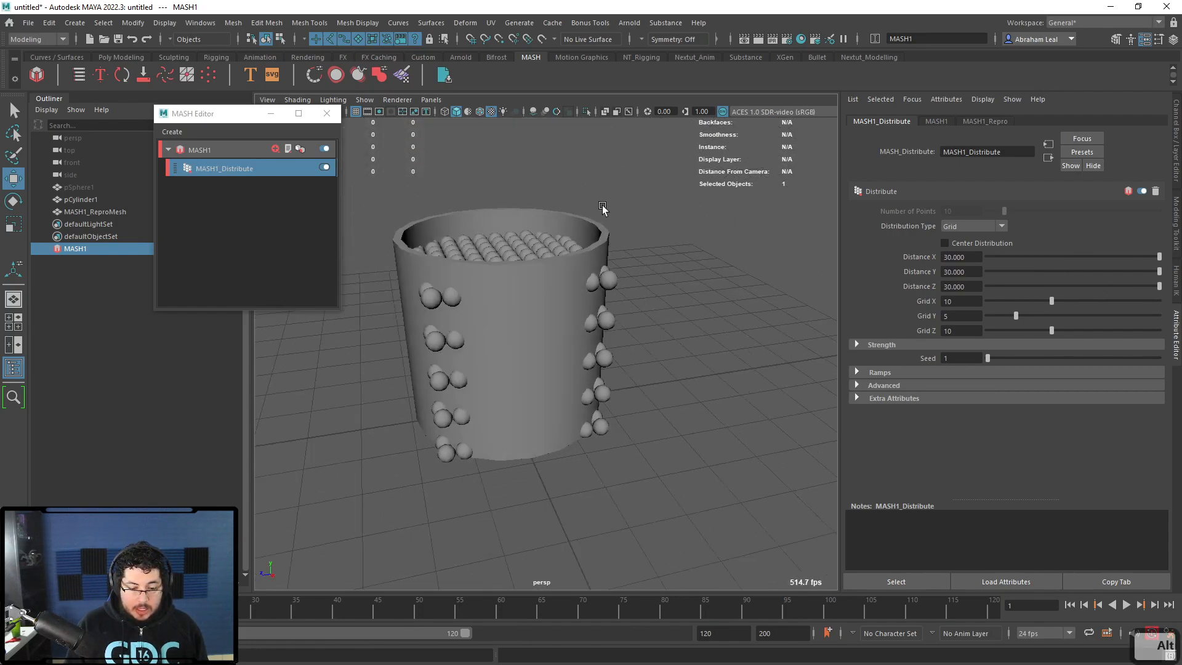
- Move the jar cylinder sideways, well clear of the sphere grid
alt+drag(599, 211, 640, 209)
alt+middle_drag(640, 209, 667, 269)
alt+drag(570, 276, 682, 280)
alt+right_drag(682, 280, 627, 326)
click(614, 365)
drag(617, 361, 298, 377)
alt+drag(586, 308, 558, 354)
alt+right_drag(557, 354, 622, 396)
alt+drag(622, 396, 519, 256)
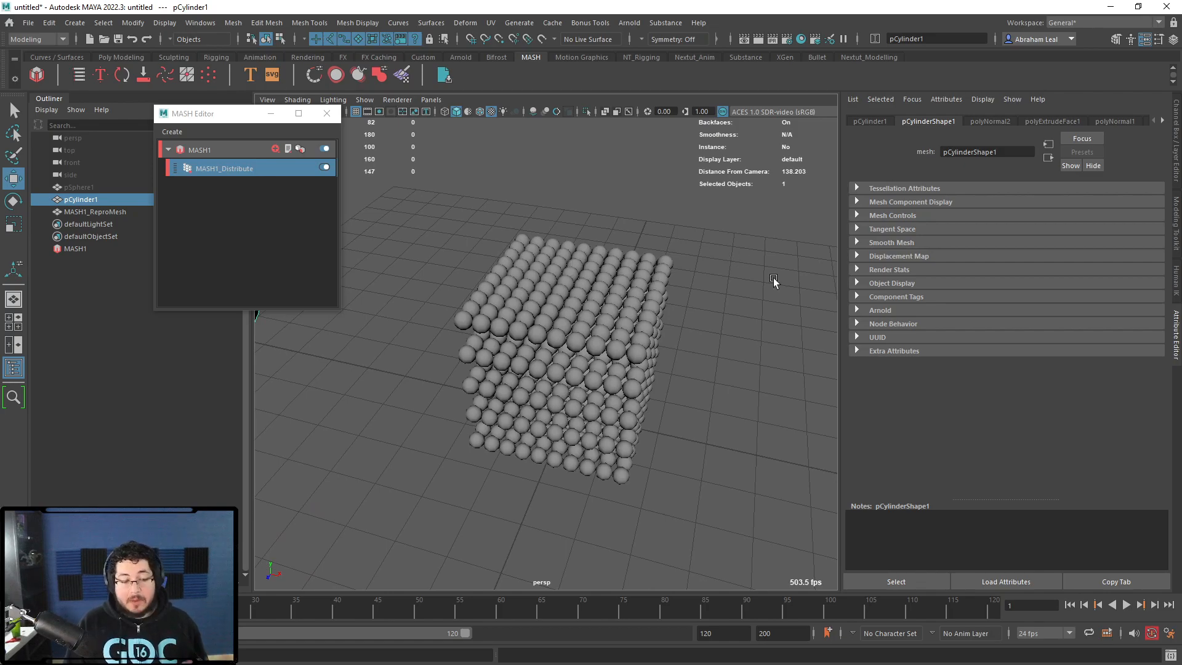
- Add a Dynamics node to MASH1, play the simulation of the falling spheres and stop it at frame 115
click(275, 149)
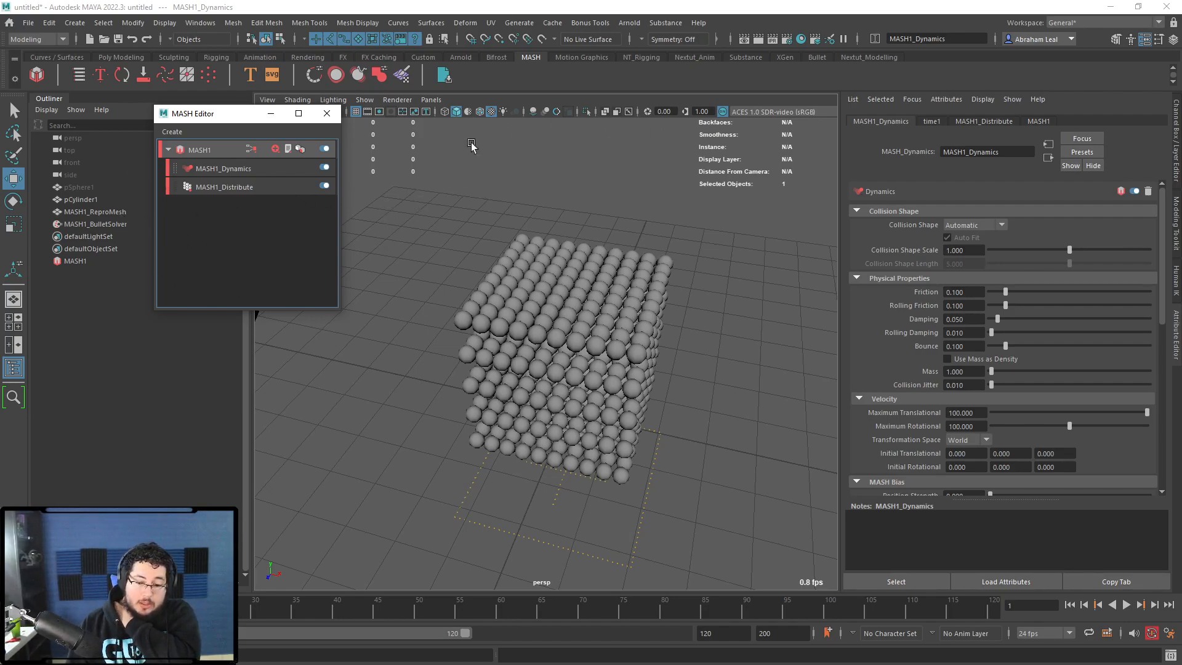
click(1131, 606)
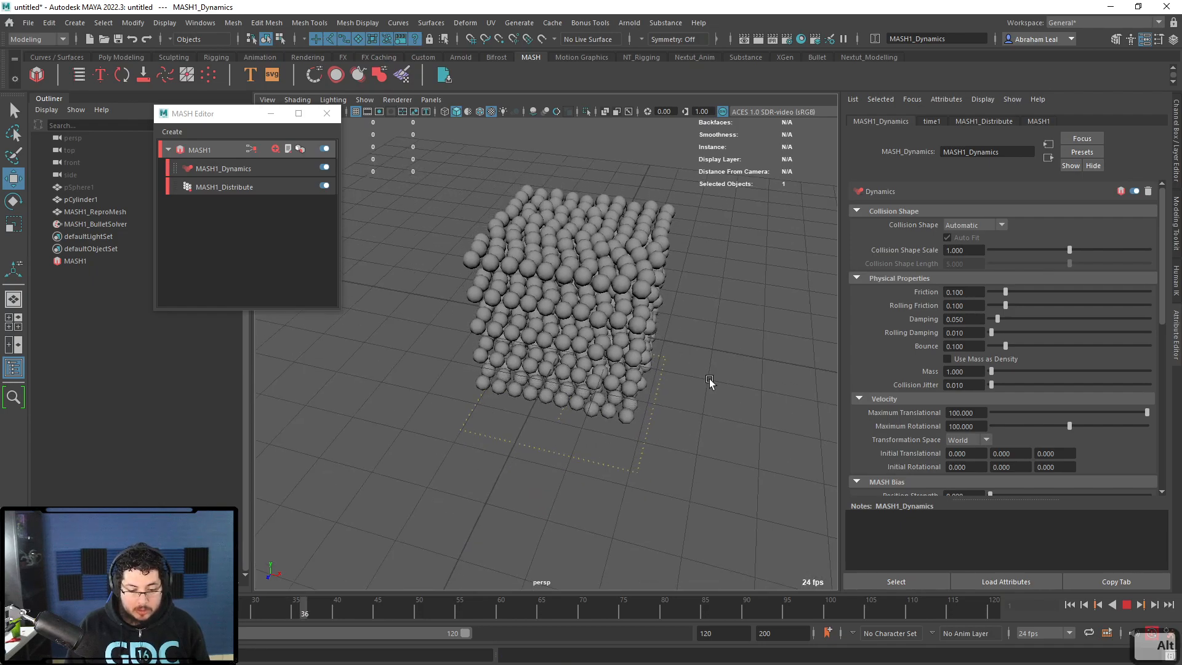
click(1127, 605)
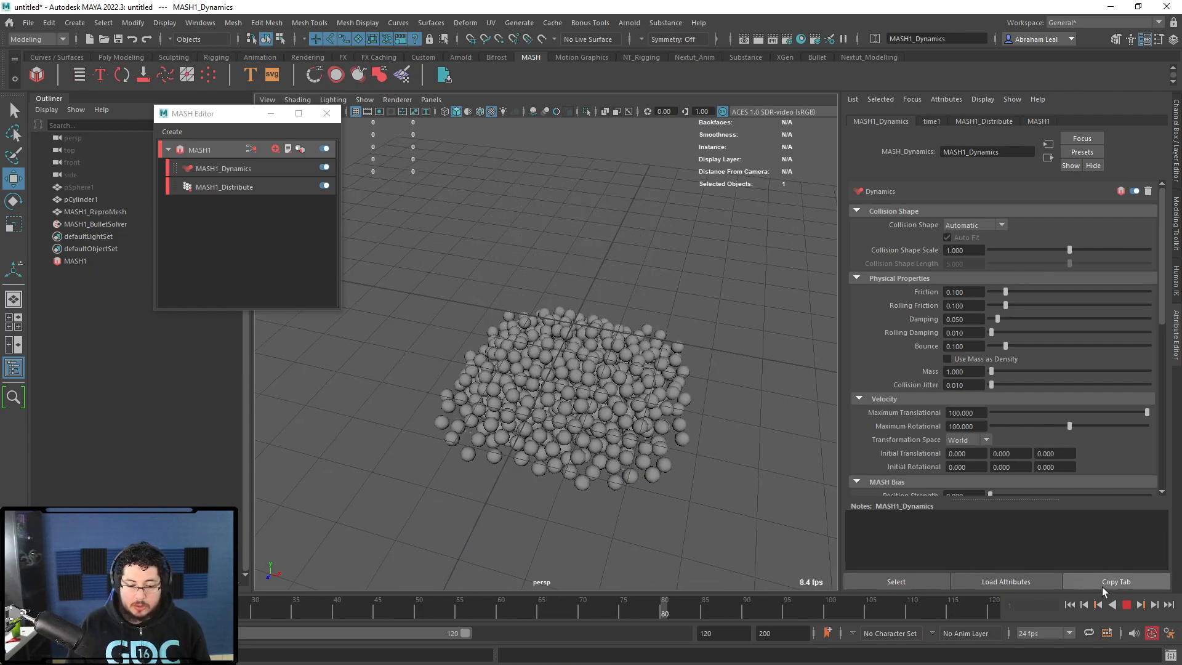
click(1127, 605)
alt+drag(538, 407, 619, 389)
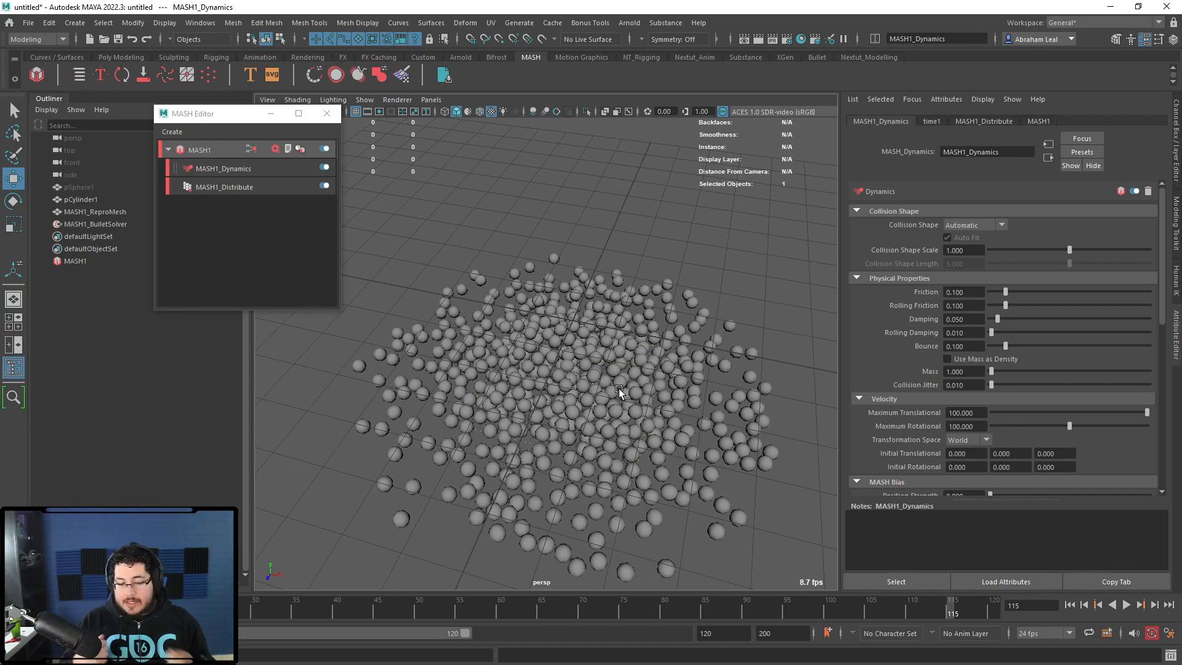
- Duplicate the settled sphere pile MASH1_ReproMesh and move the copy aside from the original
alt+drag(615, 412, 542, 330)
click(543, 332)
alt+drag(647, 446, 548, 434)
scroll(548, 434, down, 3)
key(ctrl+d)
drag(524, 377, 808, 277)
alt+drag(657, 245, 589, 274)
click(589, 275)
click(779, 295)
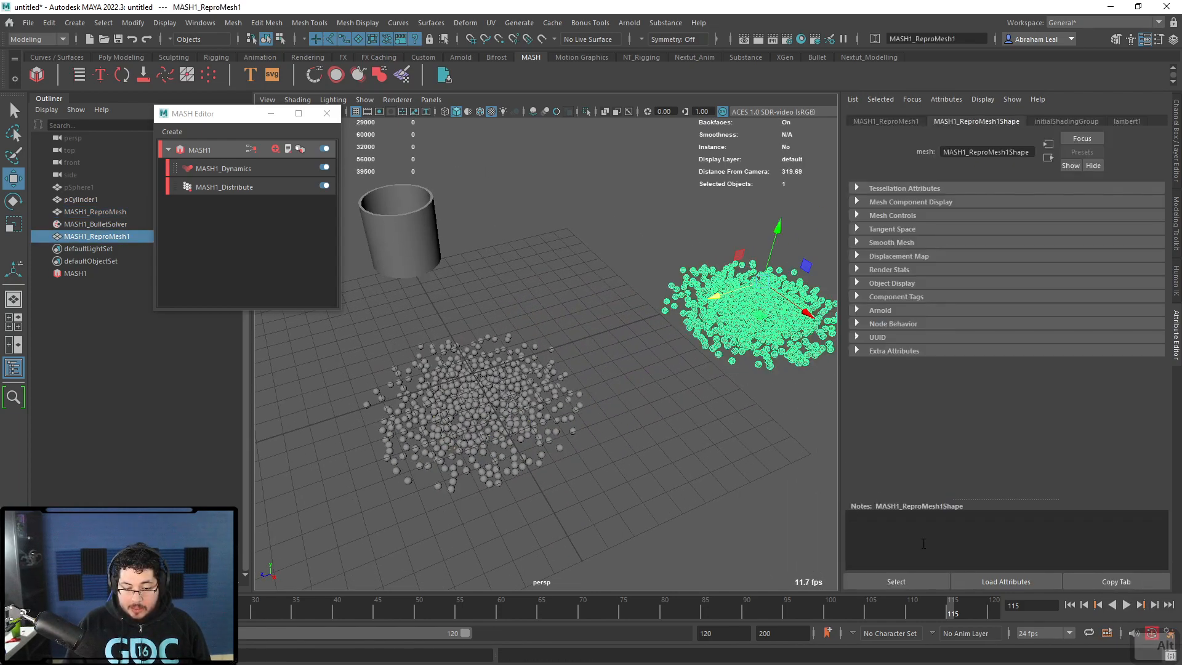
- Rewind the simulation to frame 1 and examine the stacked sphere grid beside the duplicated pile
click(1069, 605)
alt+drag(789, 480, 755, 405)
click(689, 403)
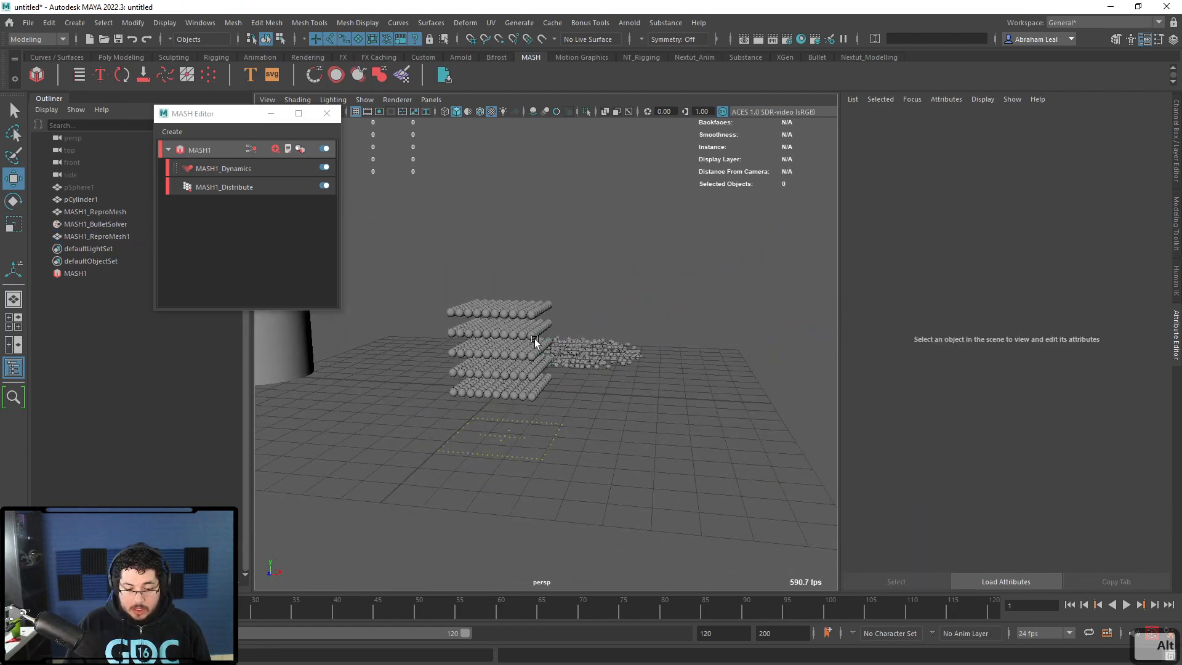
alt+drag(556, 336, 548, 349)
scroll(493, 349, up, 4)
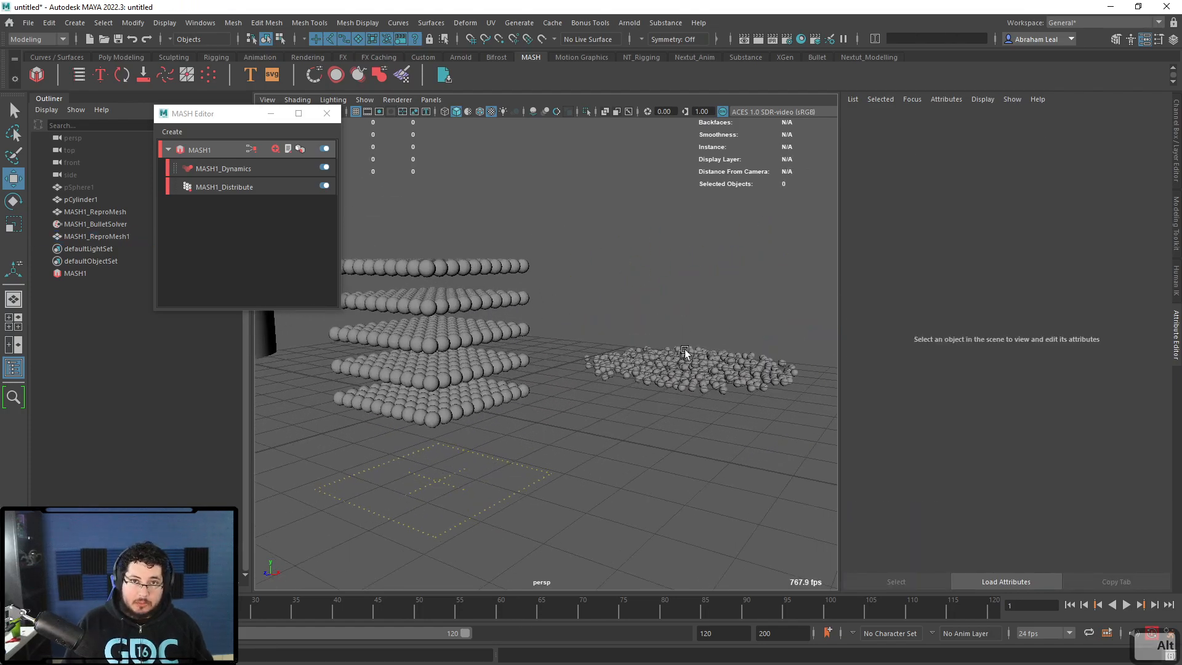
- Delete the duplicated sphere pile beside the stacked sphere grid
click(717, 363)
key(Delete)
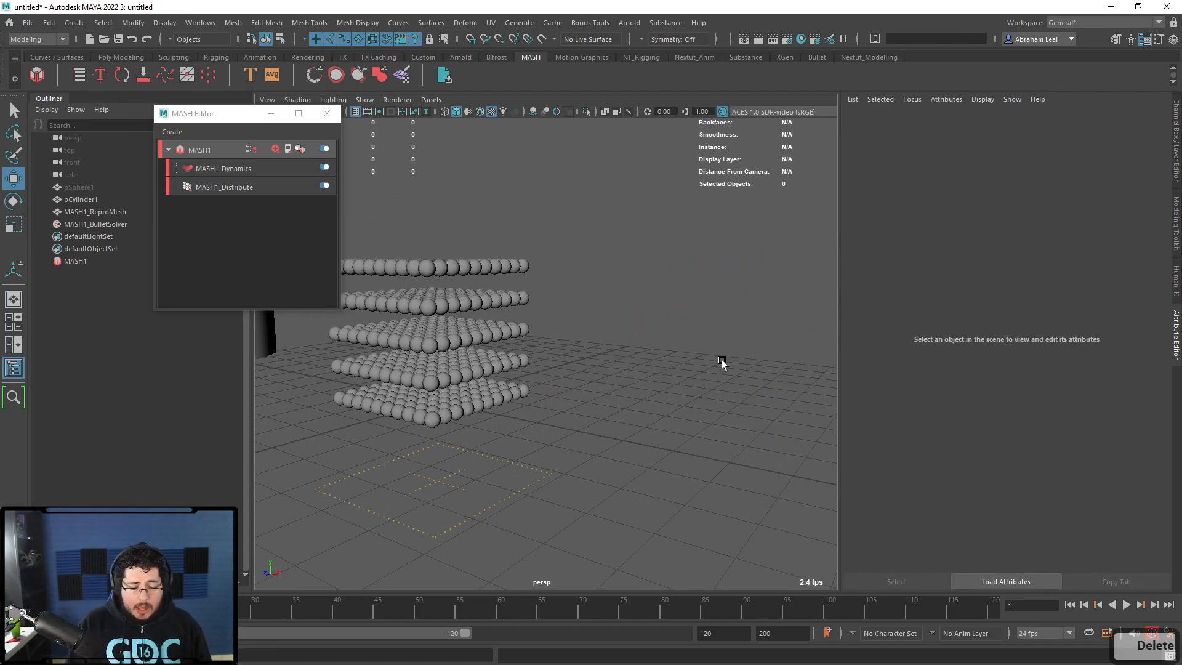
alt+drag(720, 362, 682, 402)
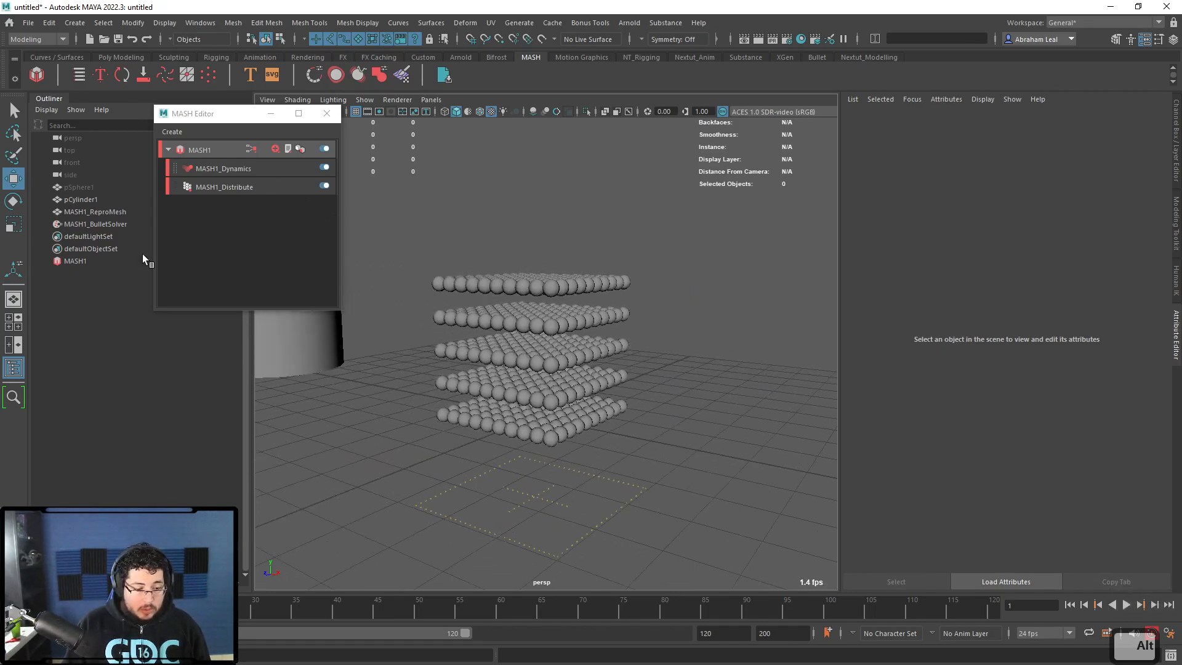
- Select MASH1_BulletSolver, play the simulation to check where the spheres land, and rewind to frame 1
click(86, 224)
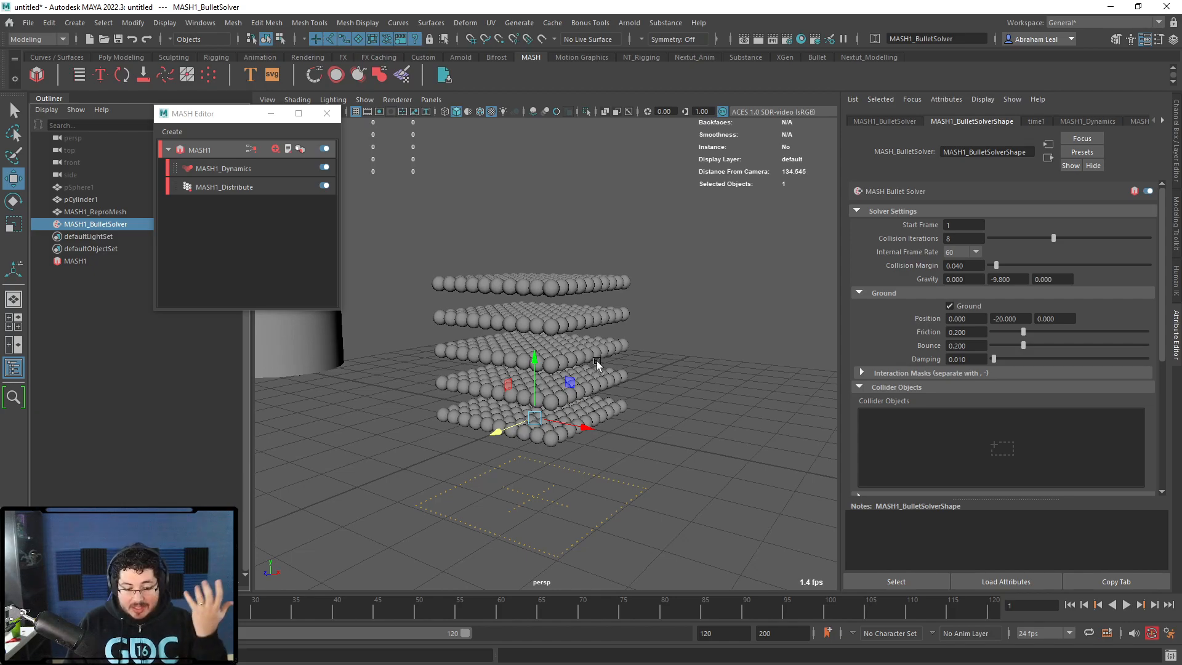
alt+drag(593, 386, 708, 438)
click(1127, 605)
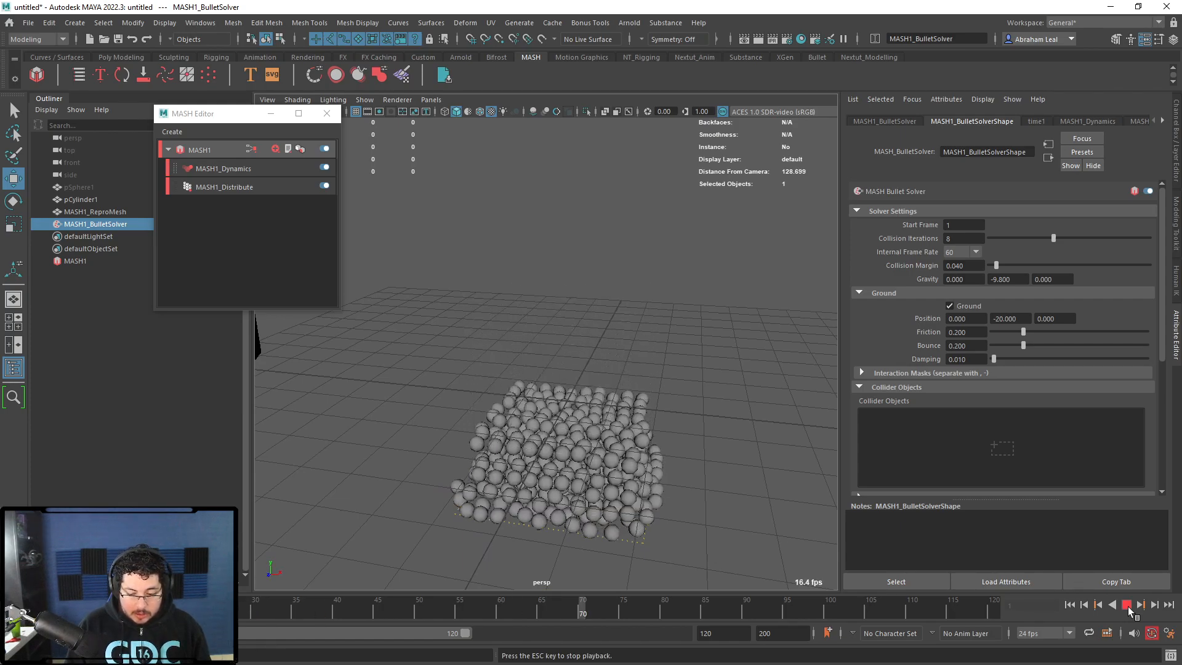
click(1127, 606)
alt+right_drag(833, 544, 552, 408)
click(1070, 605)
- Set the Bullet solver's ground Position Y to 0
alt+right_drag(622, 478, 589, 402)
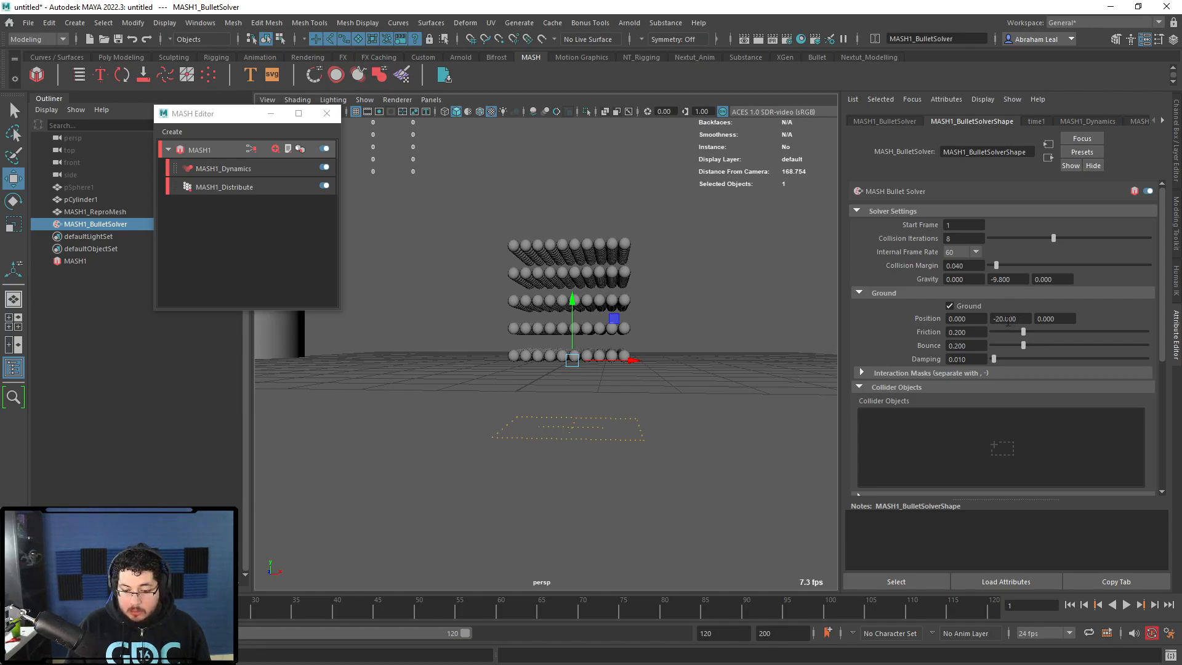
text(0)
key(Return)
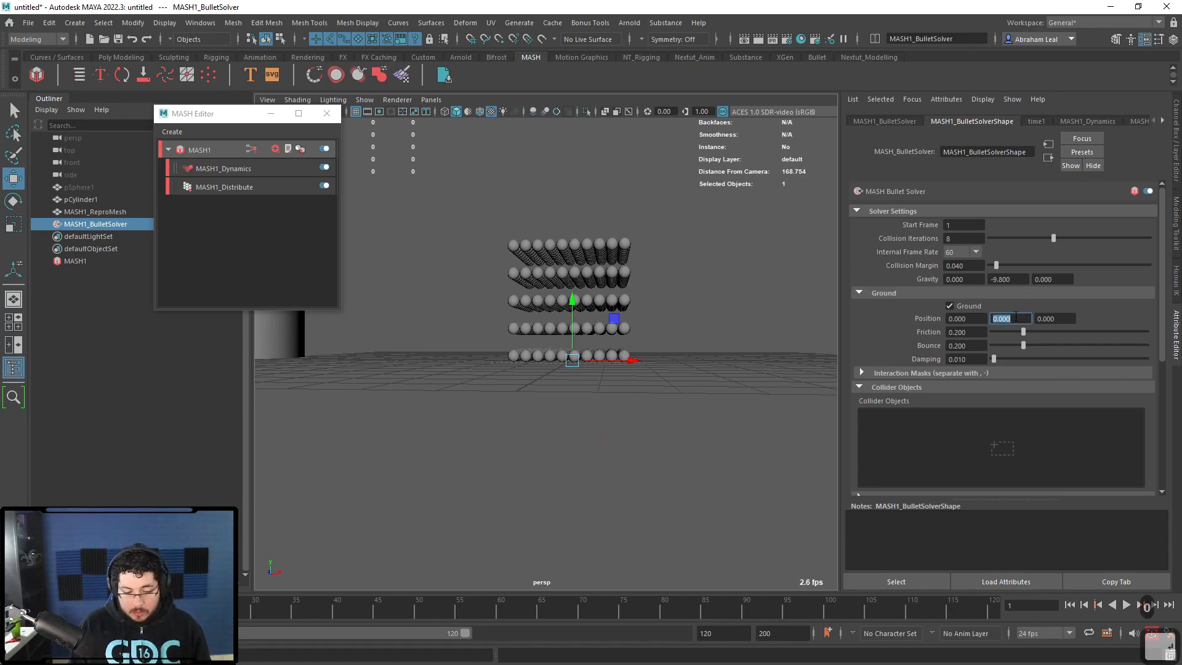
- Play the simulation against the raised ground, examine the sphere pile, and return to frame 1
click(1126, 605)
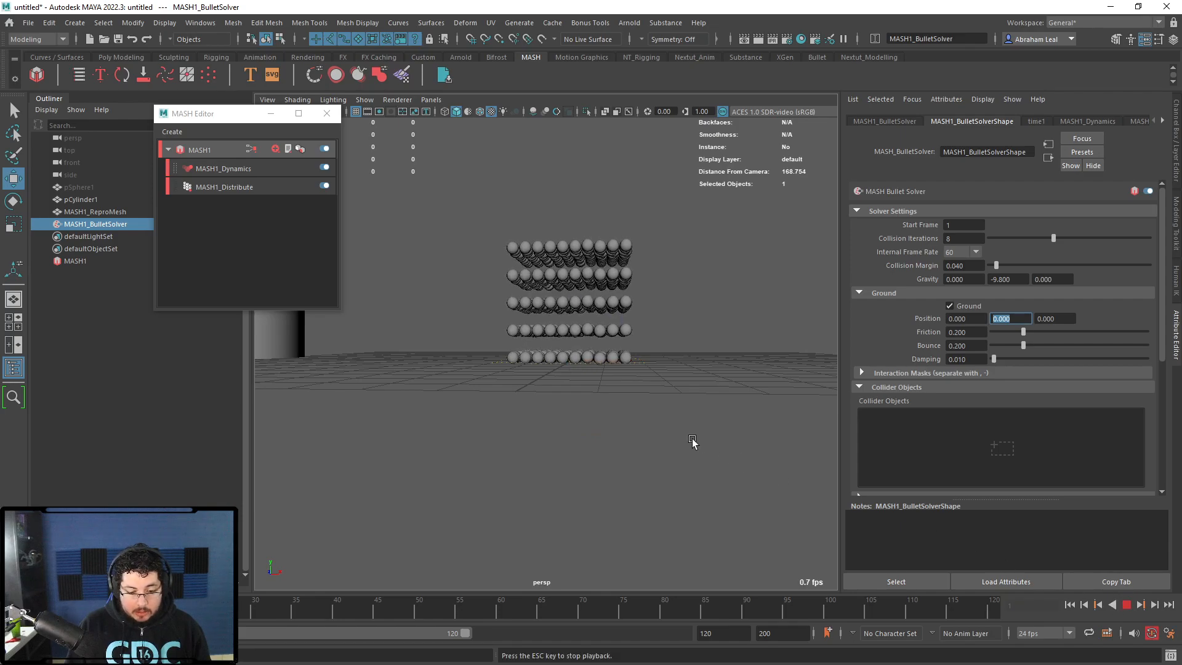
click(1125, 605)
click(1071, 606)
alt+drag(742, 484, 733, 512)
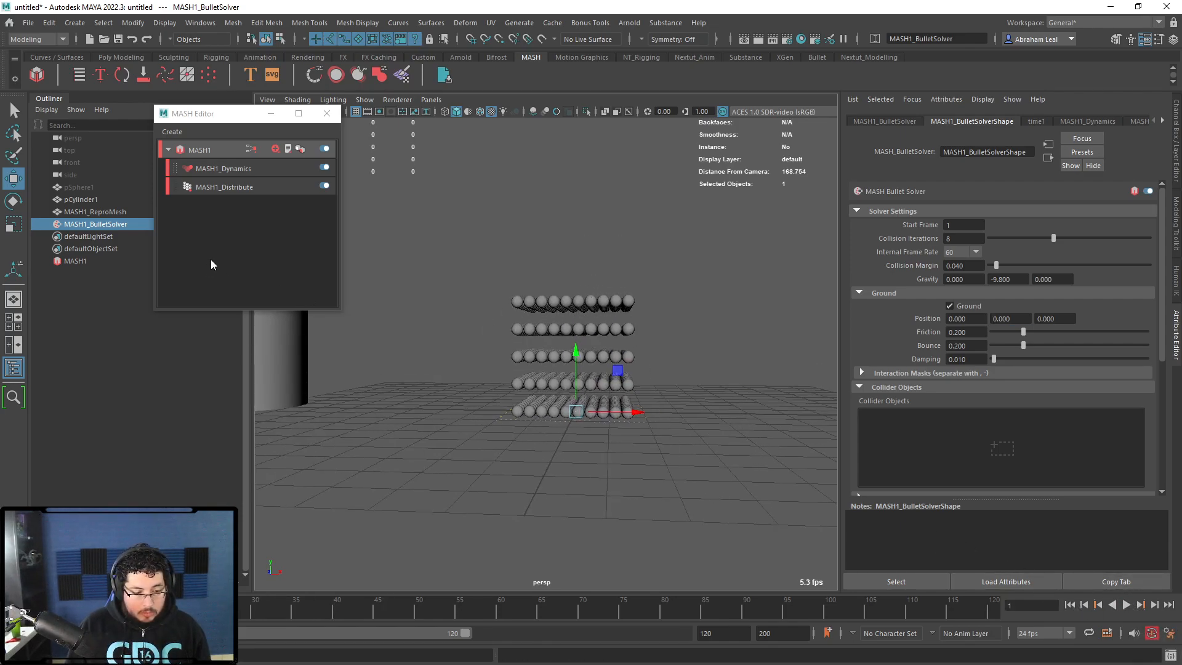
click(1126, 605)
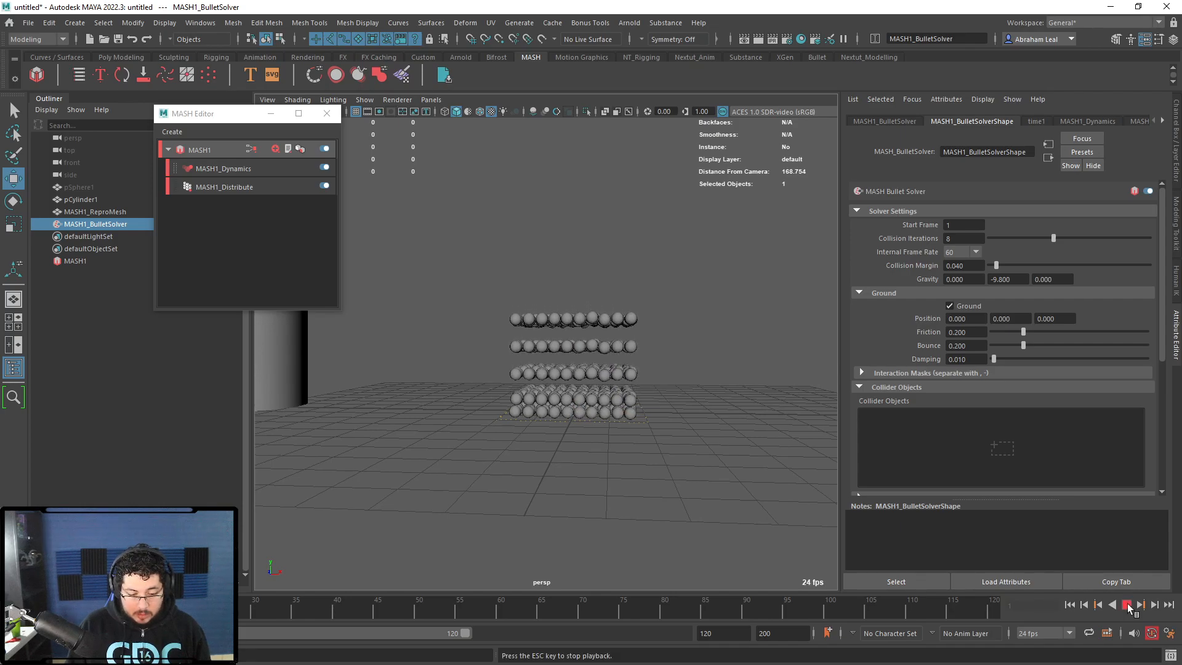
alt+drag(612, 465, 630, 509)
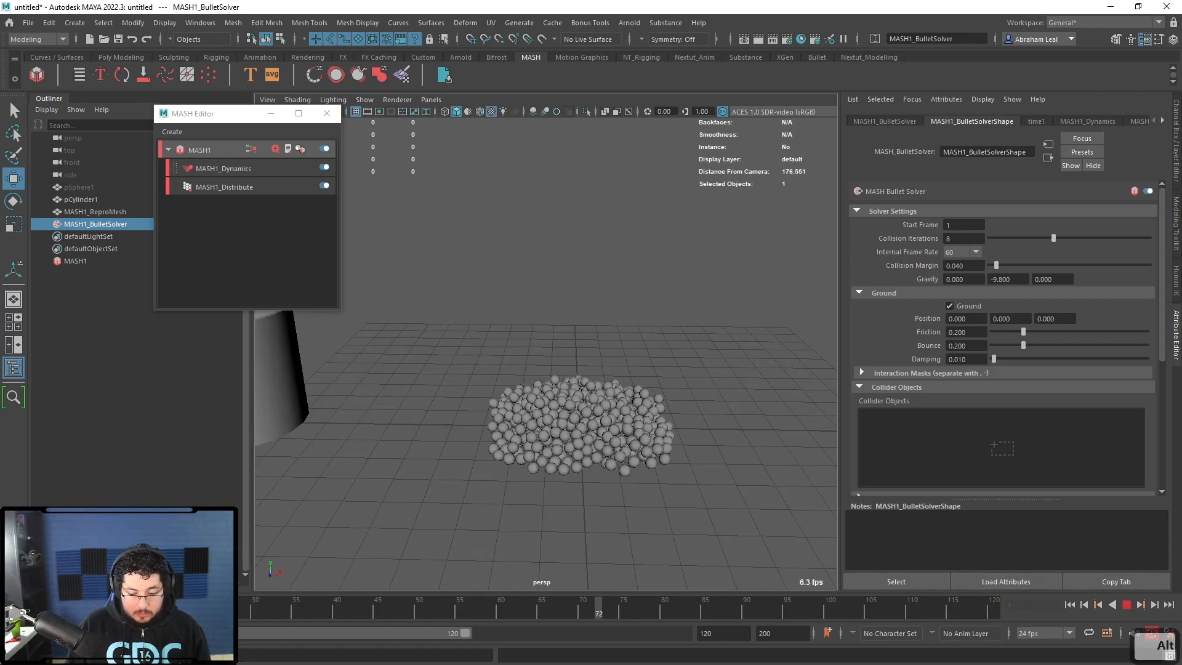
key(Escape)
key(alt+shift+v)
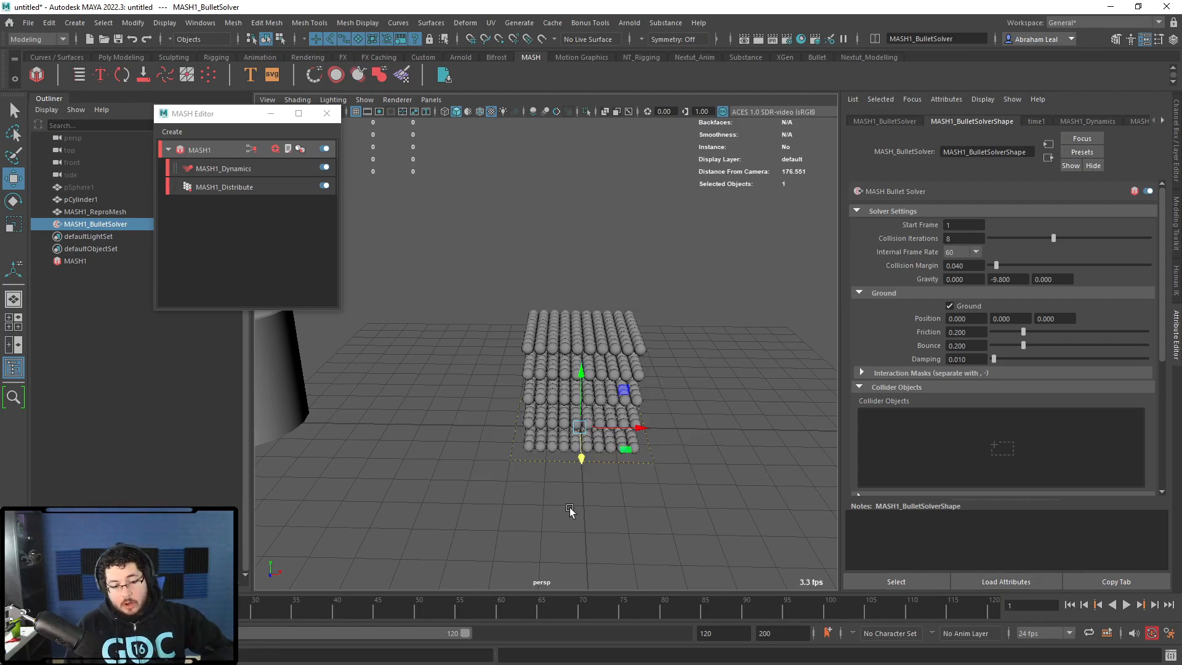
- Move the jar pCylinder1 back around the sphere grid by setting its Translate X to 0
alt+drag(534, 456, 364, 432)
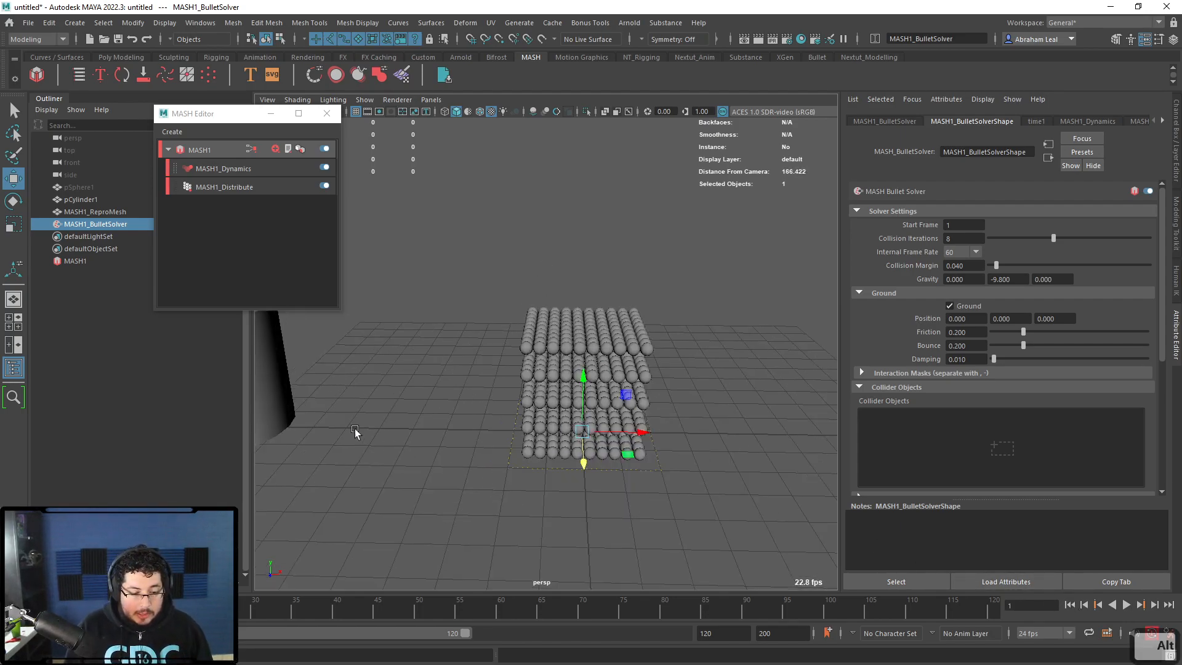
click(290, 402)
key(f)
key(ctrl+a)
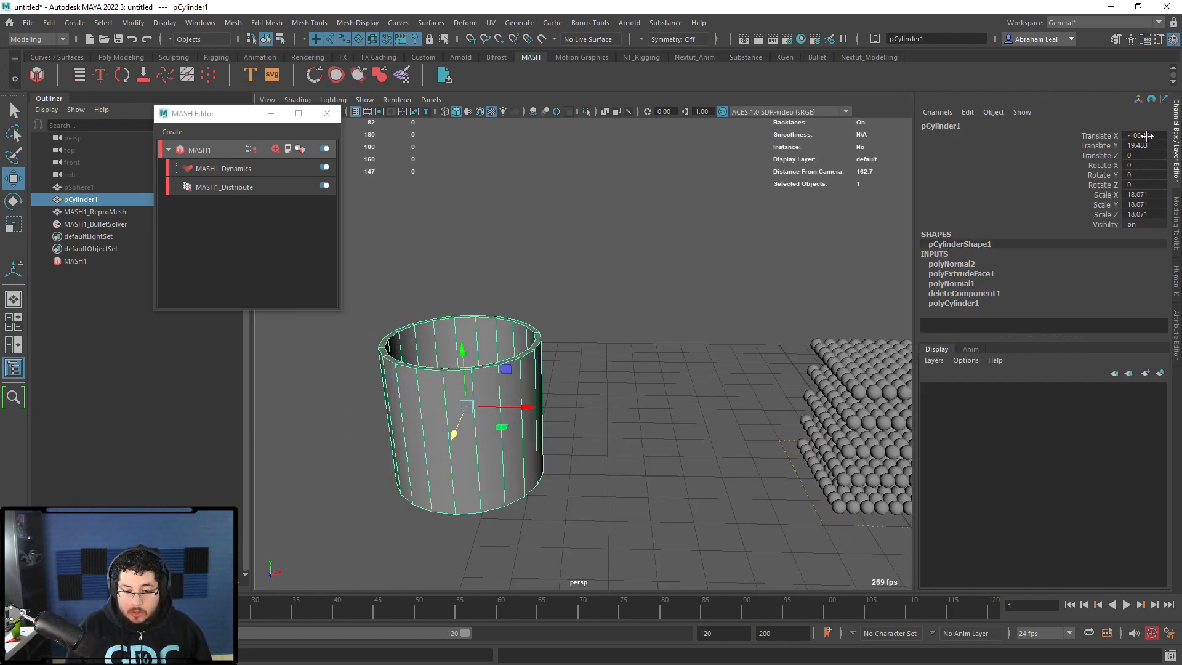
text(0)
key(Return)
alt+middle_drag(734, 283, 554, 338)
alt+right_drag(554, 338, 600, 365)
alt+middle_drag(706, 428, 606, 364)
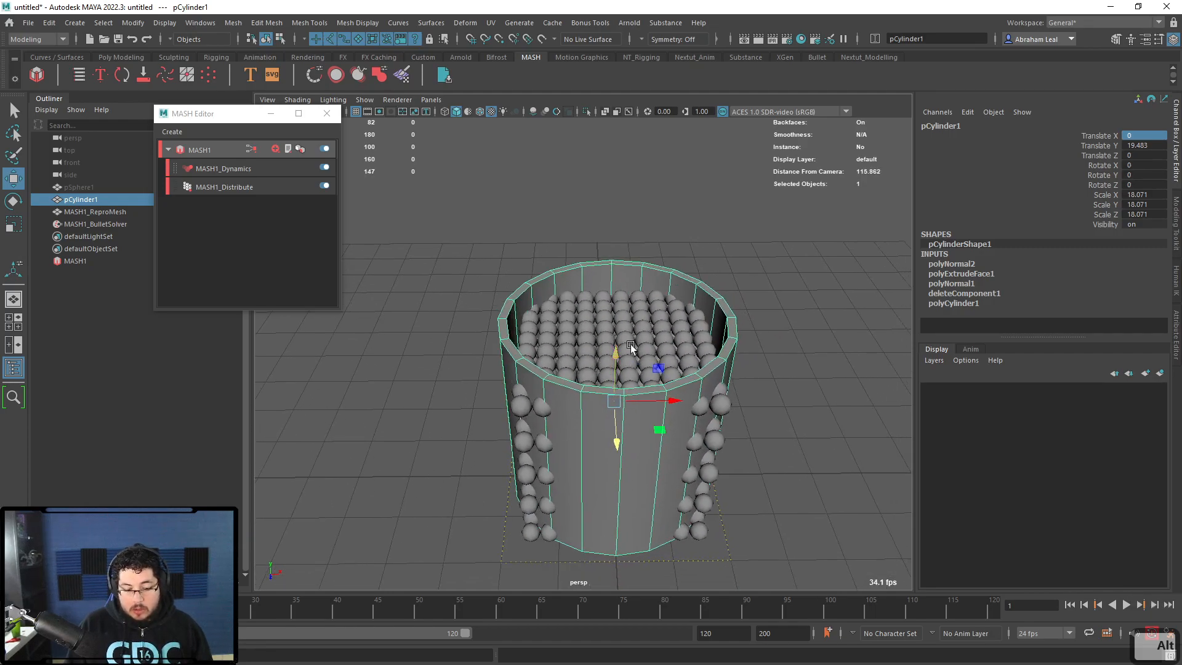
- Add a Transform node to the MASH1 network
click(274, 152)
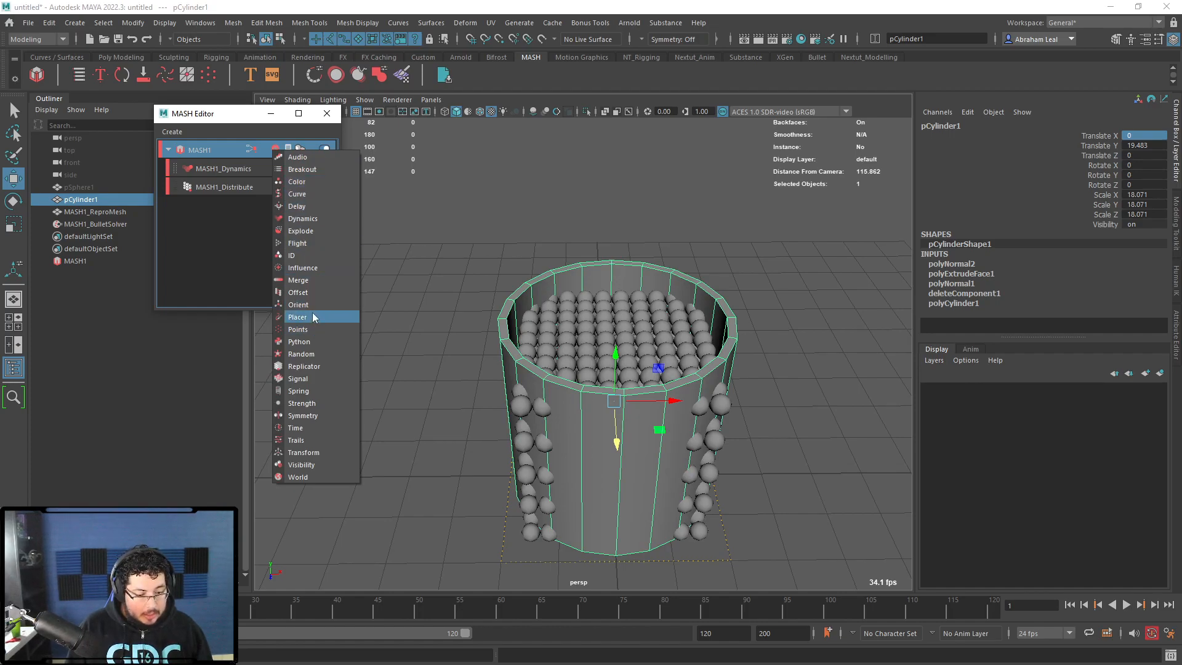
click(316, 452)
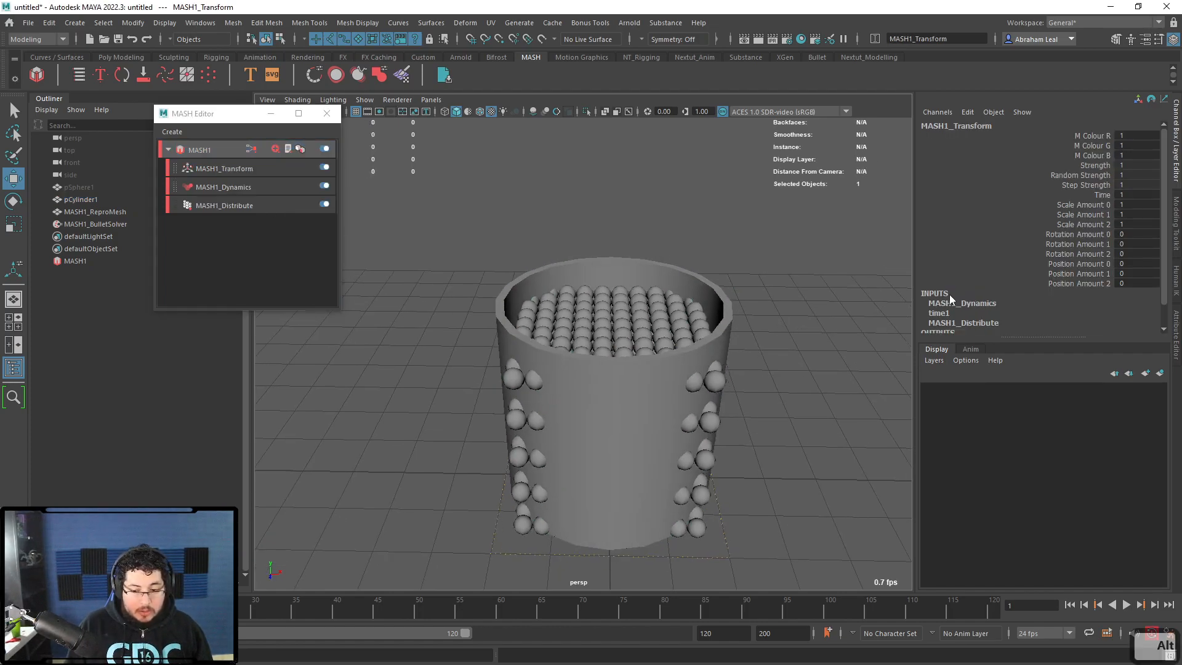
alt+drag(918, 294, 767, 329)
alt+right_drag(768, 329, 734, 316)
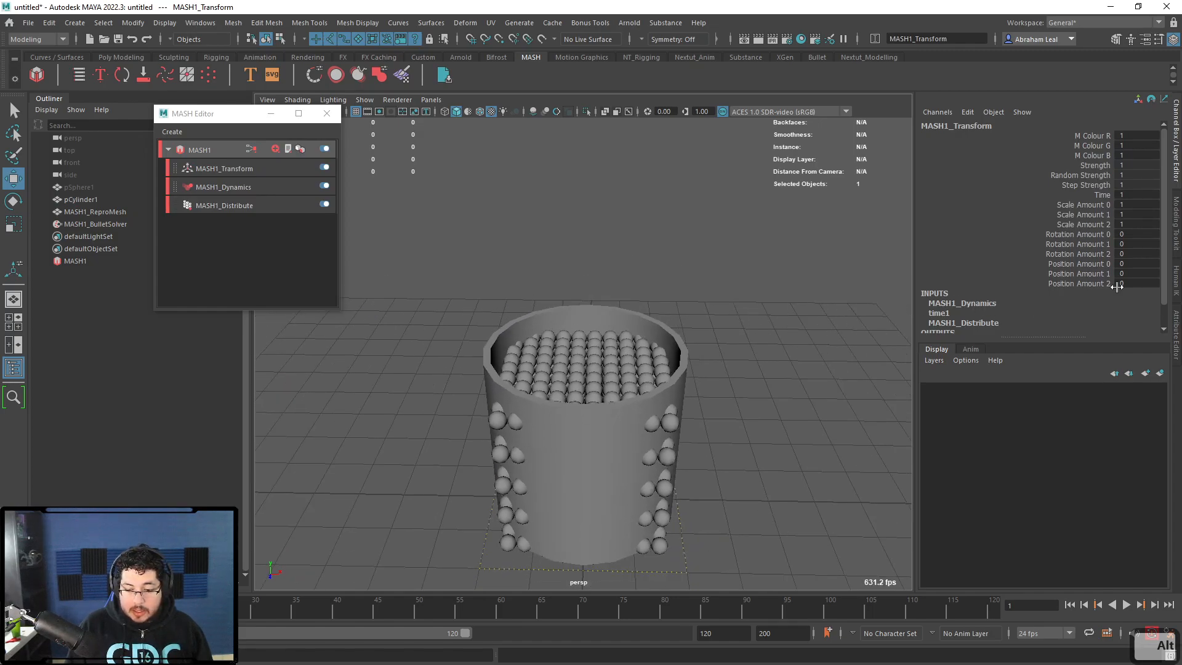
- Set MASH1_Transform's Position Y to 100 to lift the sphere grid above the jar
click(223, 206)
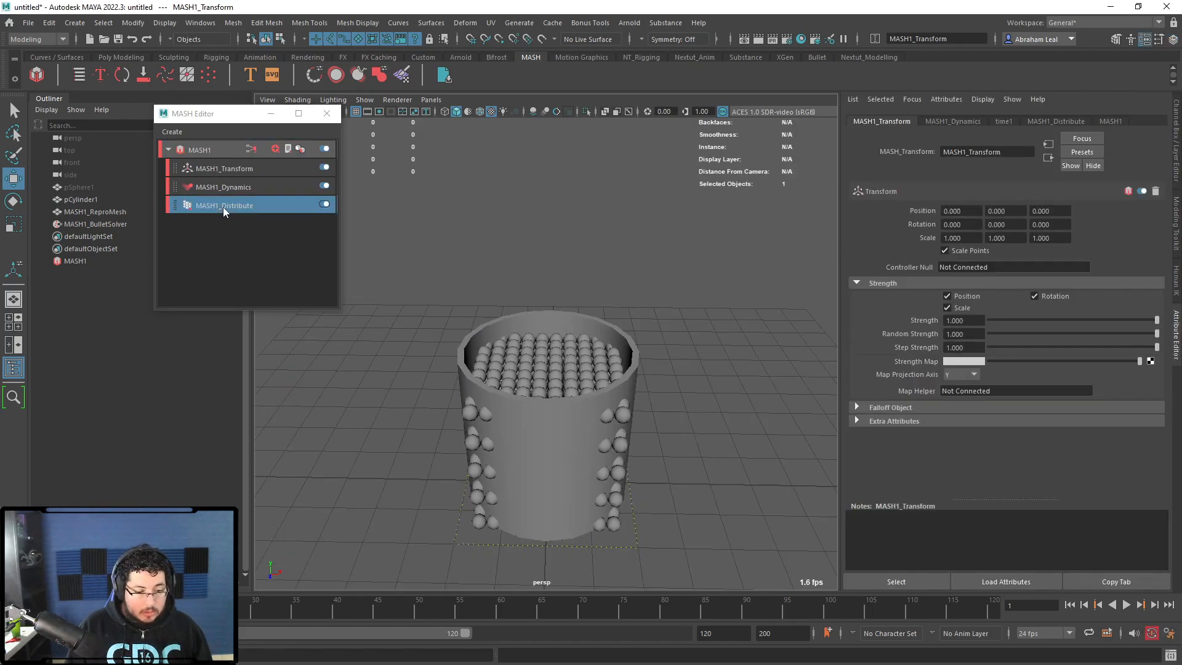
click(221, 172)
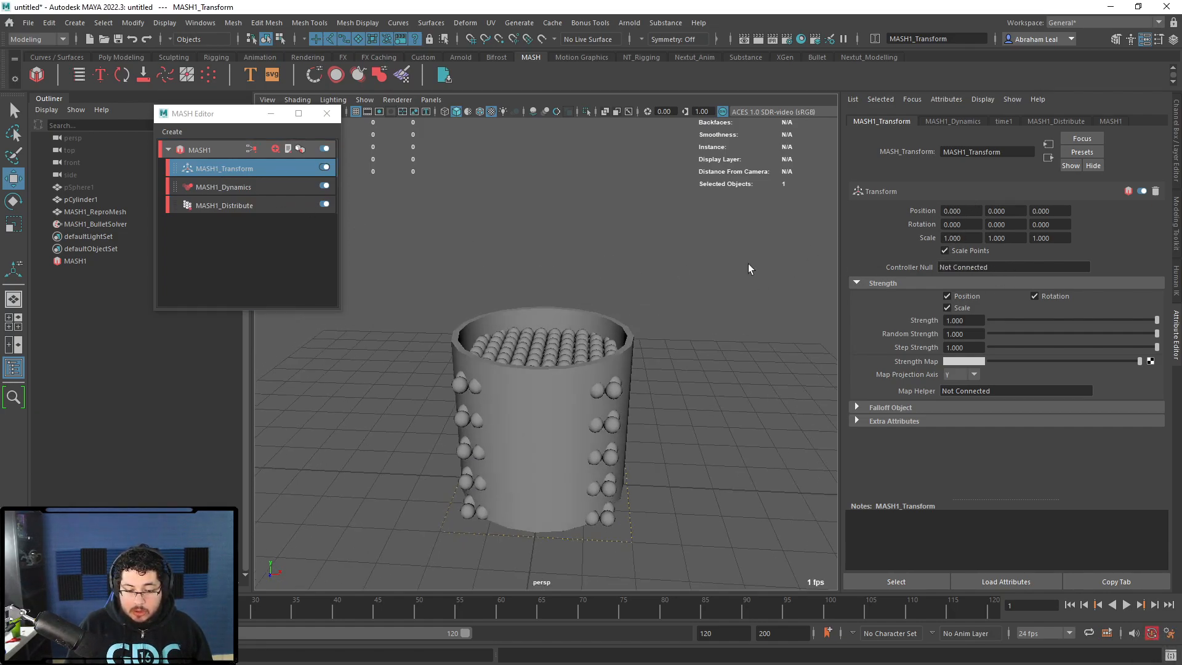
text(100)
key(Return)
alt+right_drag(822, 182, 635, 385)
alt+drag(634, 385, 580, 282)
alt+middle_drag(573, 279, 574, 241)
alt+right_drag(609, 338, 616, 368)
- Create a polygon cone, scale it up to about 20.8, and raise it to about Y 75.7 between jar and spheres
click(128, 56)
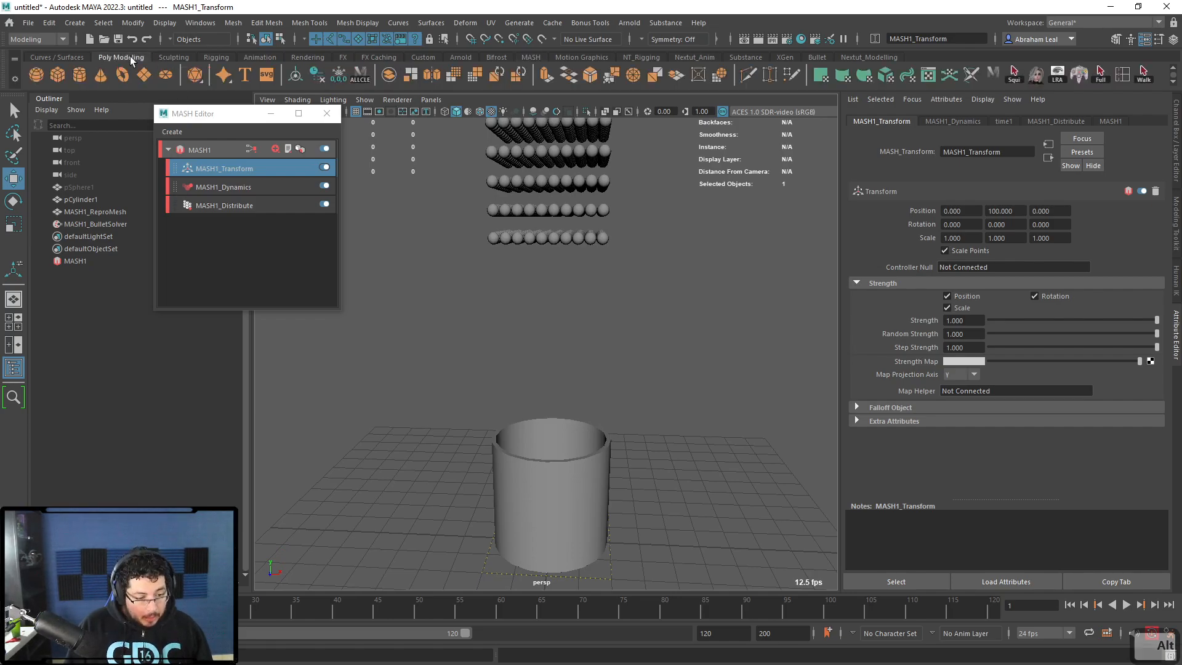
click(100, 76)
key(r)
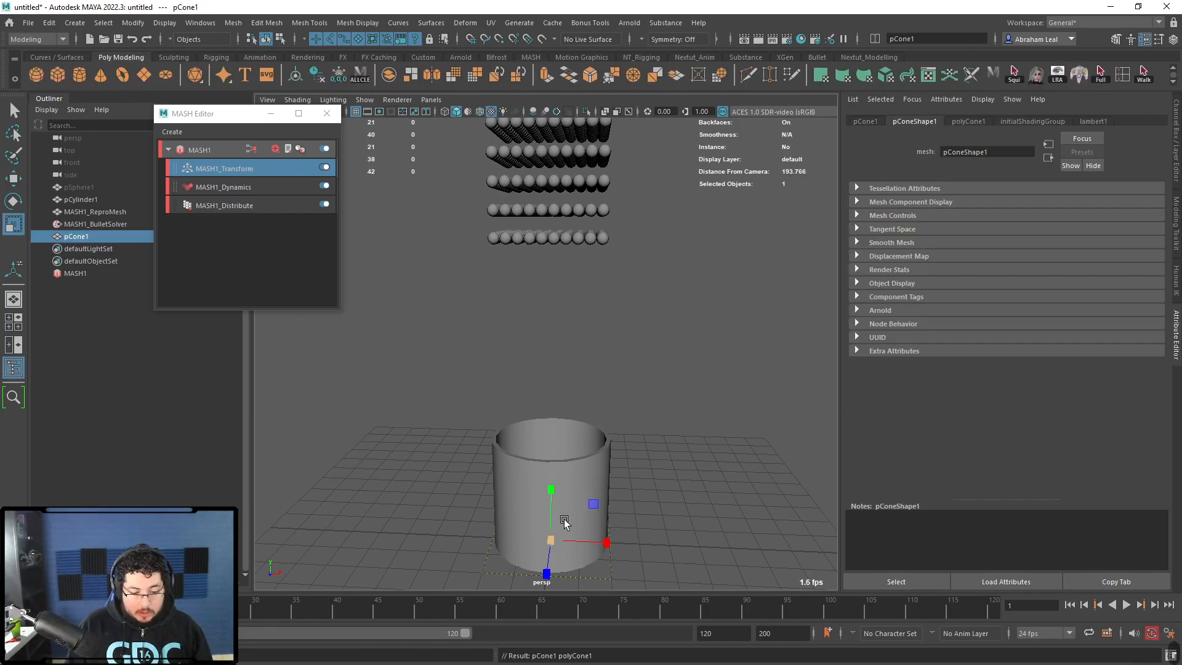
key(w)
drag(563, 494, 563, 287)
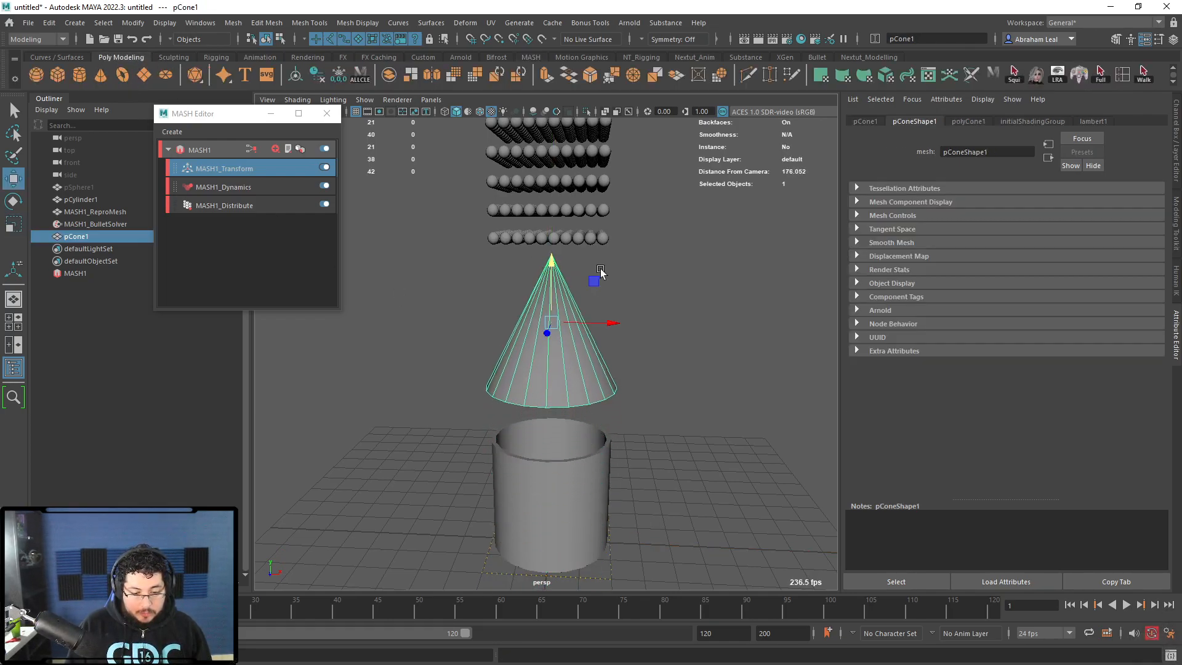
- Increase the cone's height subdivisions and delete the faces at its tip
key(ctrl+a)
click(951, 264)
click(1081, 293)
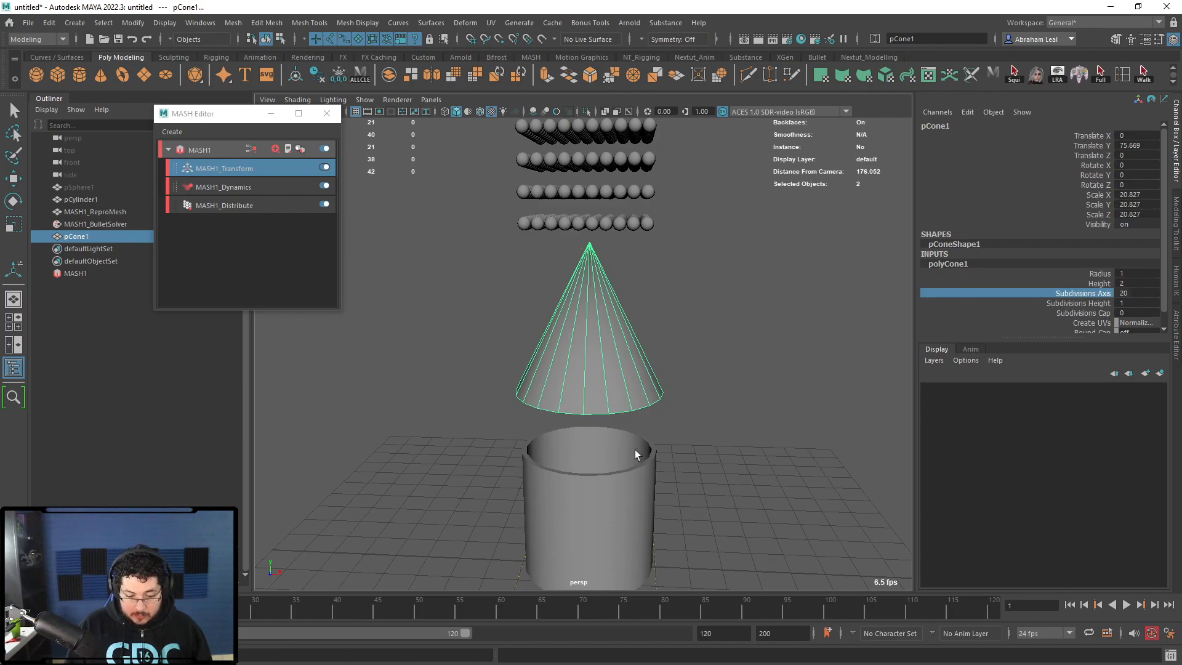
click(1081, 303)
middle_drag(818, 356, 748, 348)
right_drag(602, 287, 602, 318)
drag(607, 244, 580, 254)
key(BackSpace)
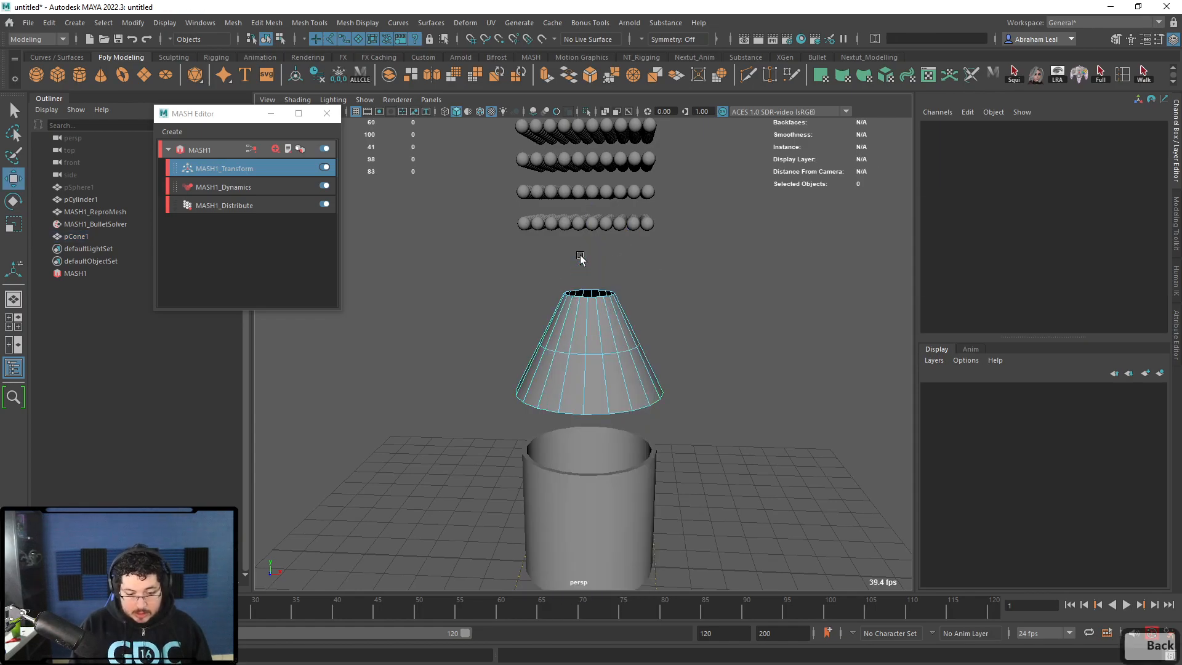
- Turn the cone upside down, lower it to about Y 60.8, and delete the cap face on its wide end
right_drag(609, 325, 621, 317)
click(618, 316)
key(e)
drag(618, 271, 608, 319)
key(w)
key(e)
click(605, 298)
right_drag(614, 298, 560, 264)
key(Delete)
- Scale the cone's upper rim outward to flare it into a wide funnel
drag(723, 266, 513, 318)
key(r)
drag(585, 302, 671, 280)
key(F8)
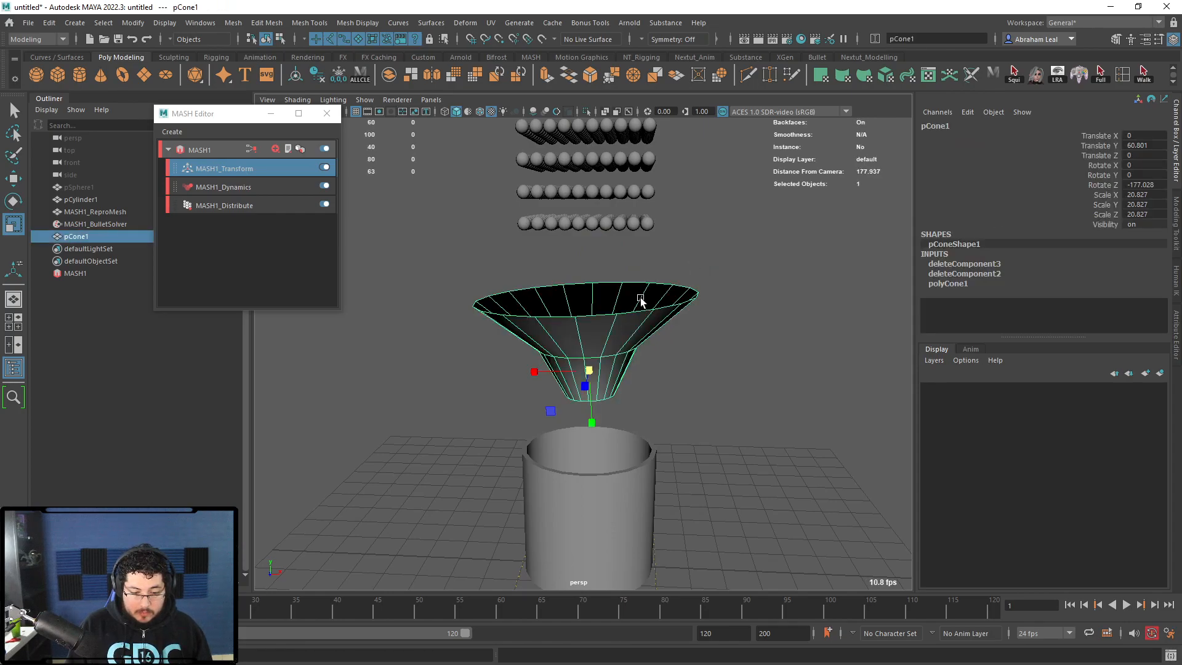
- Delete the funnel's history, freeze its transformations, and reverse its normals
alt+drag(634, 315, 615, 333)
click(299, 76)
click(319, 77)
click(339, 77)
click(351, 25)
click(382, 81)
- Level the funnel with a Z rotation of about -2.9 and lower it by about 9.7 units toward the jar opening
alt+drag(662, 272, 588, 297)
click(719, 297)
click(657, 306)
key(e)
key(w)
key(e)
click(677, 293)
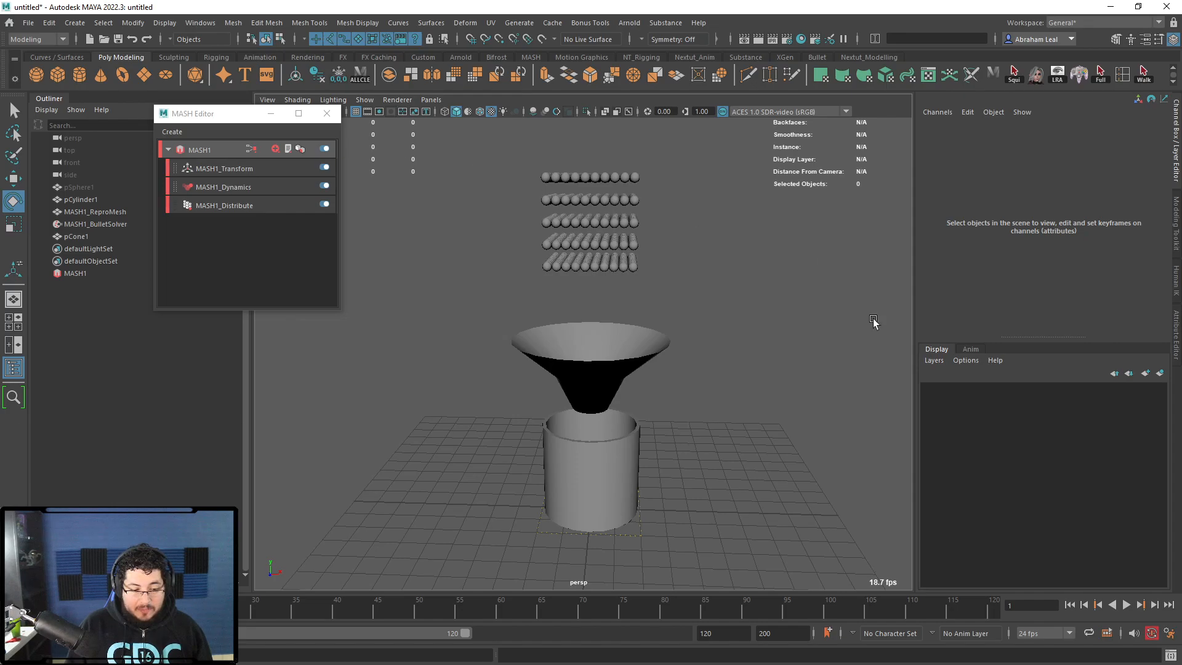
- Play the simulation to check how the spheres fall through the funnel and jar, and rewind to frame 1
click(1125, 605)
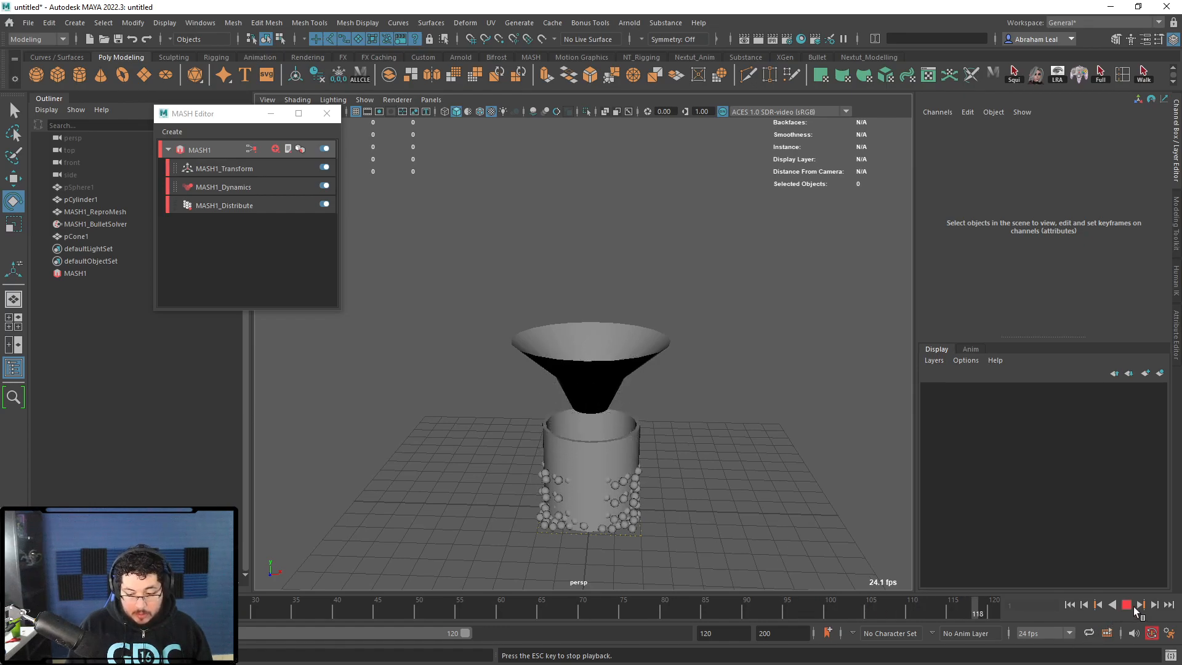
click(1070, 604)
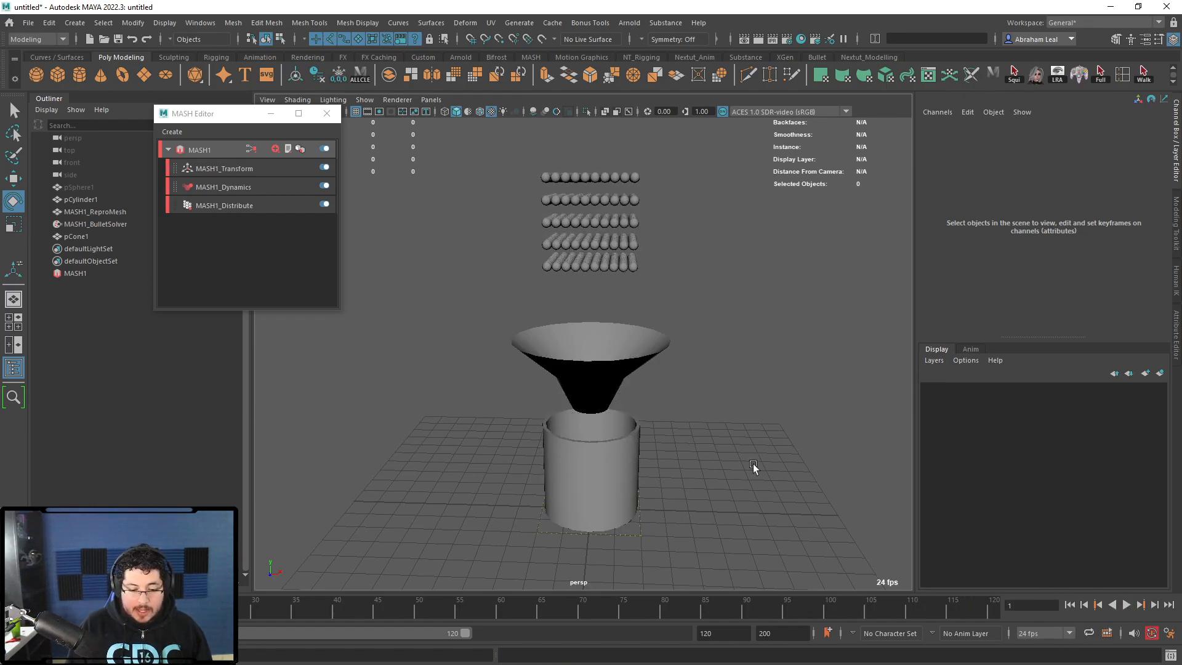
click(579, 371)
drag(694, 445, 368, 273)
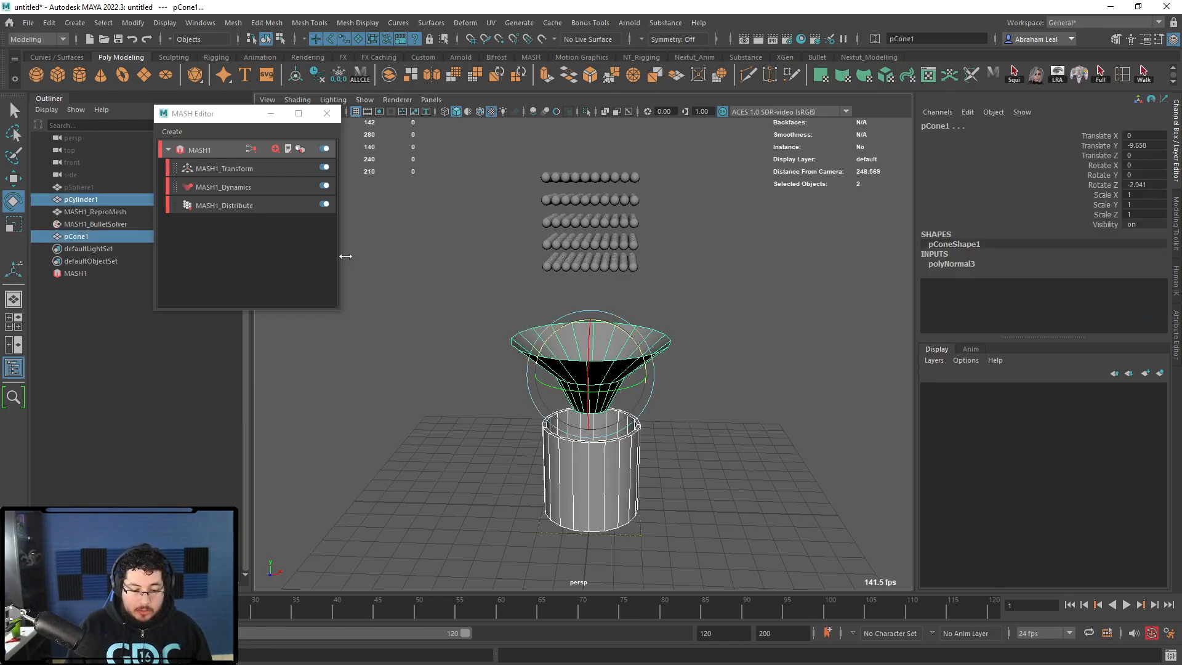
click(428, 323)
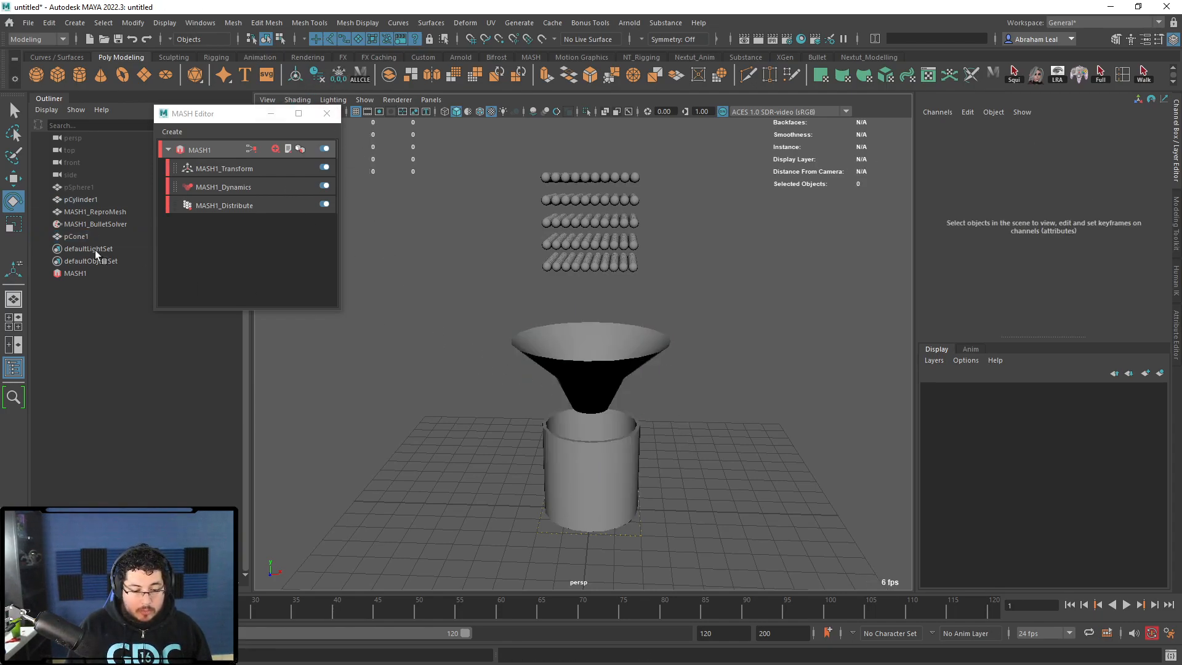
- Add pCone1 and pCylinder1 to MASH1_BulletSolver's collider objects and play the simulation
click(87, 223)
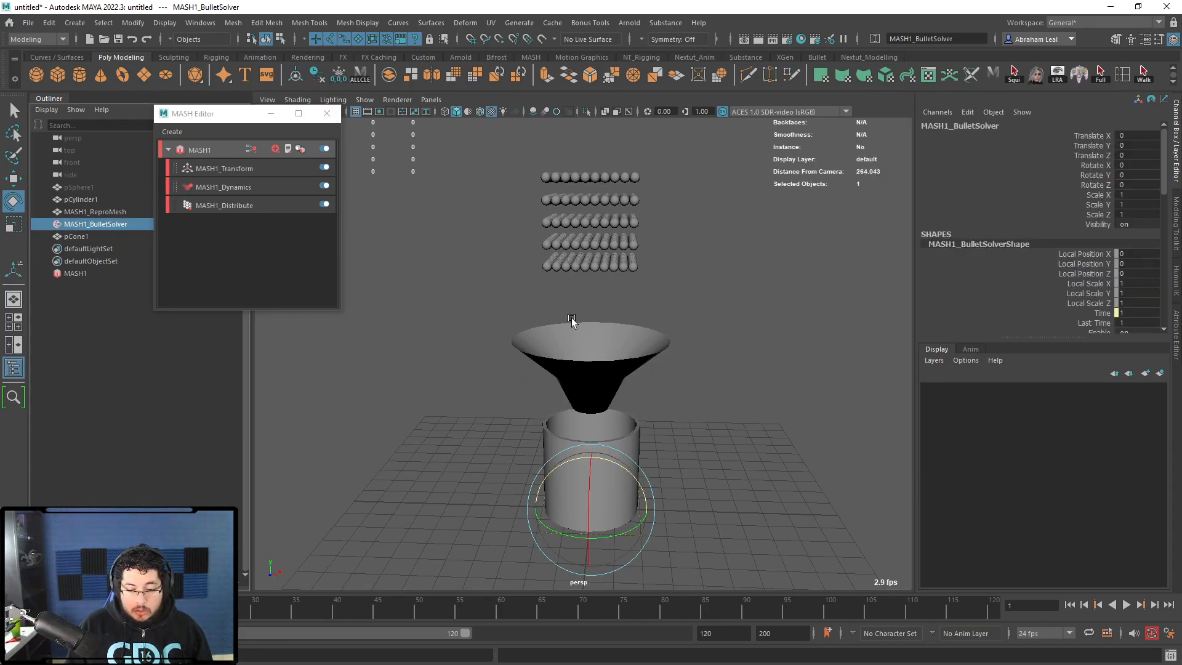
key(ctrl+a)
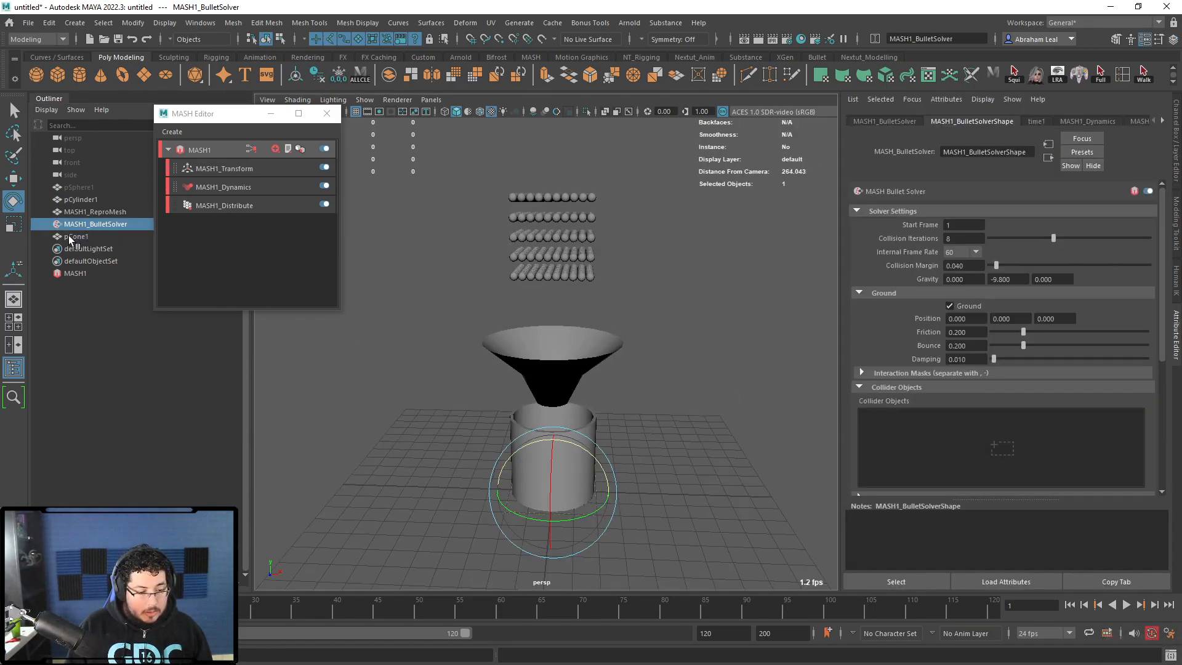
drag(913, 436, 910, 429)
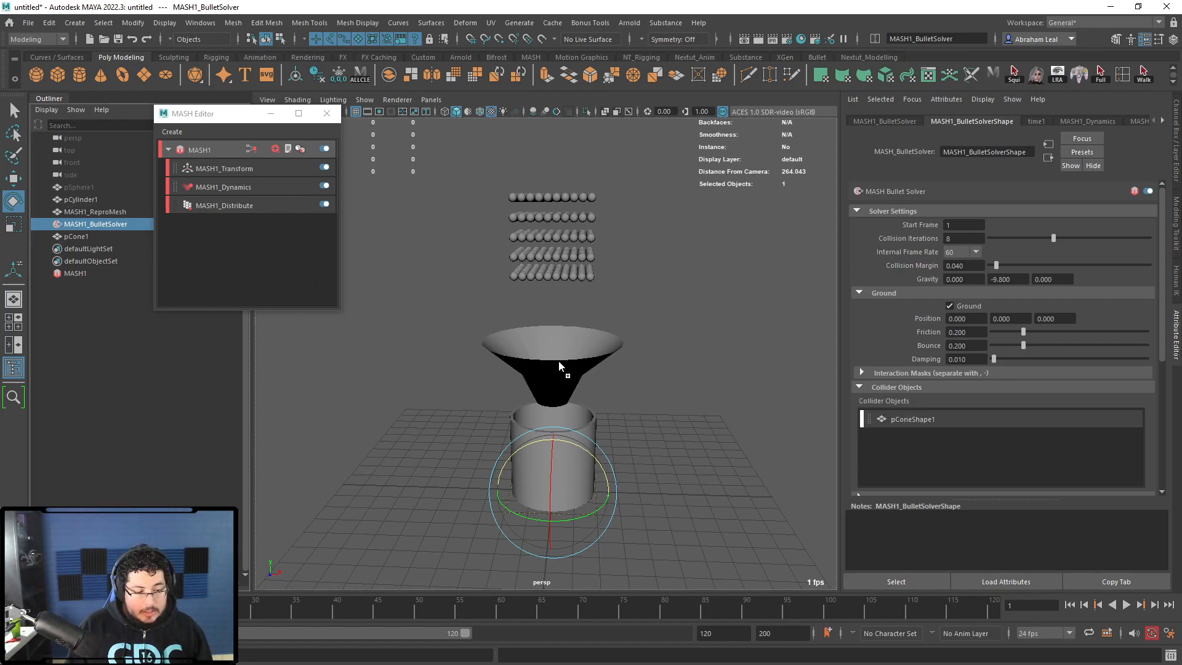
drag(907, 451, 881, 446)
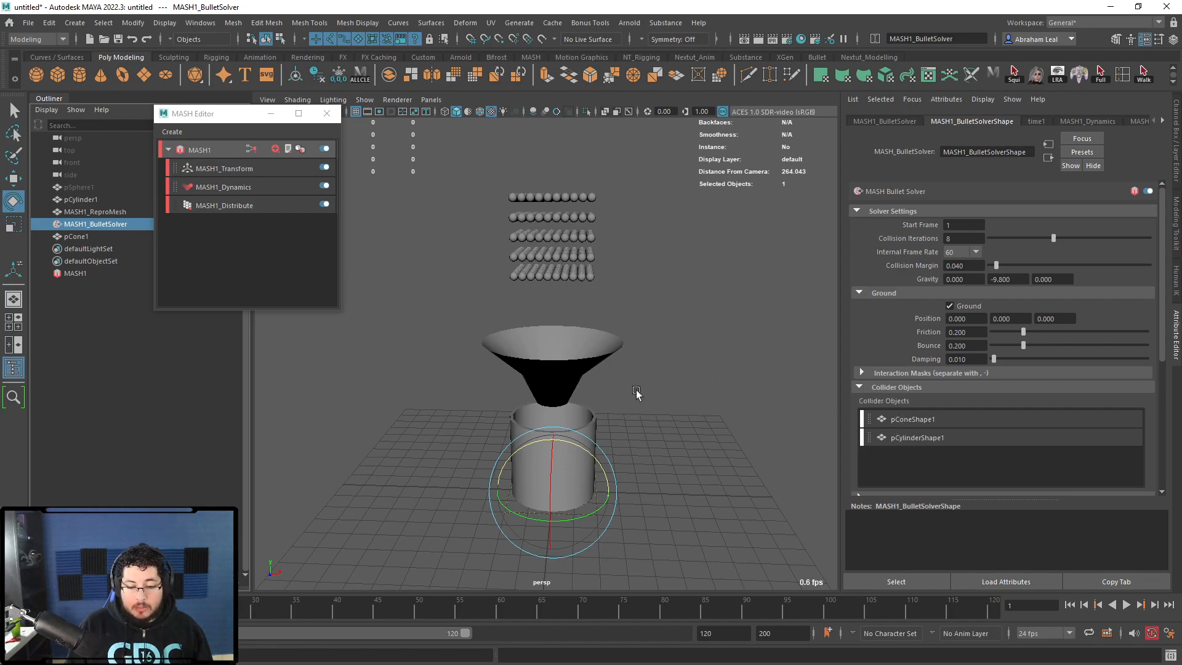
click(1124, 605)
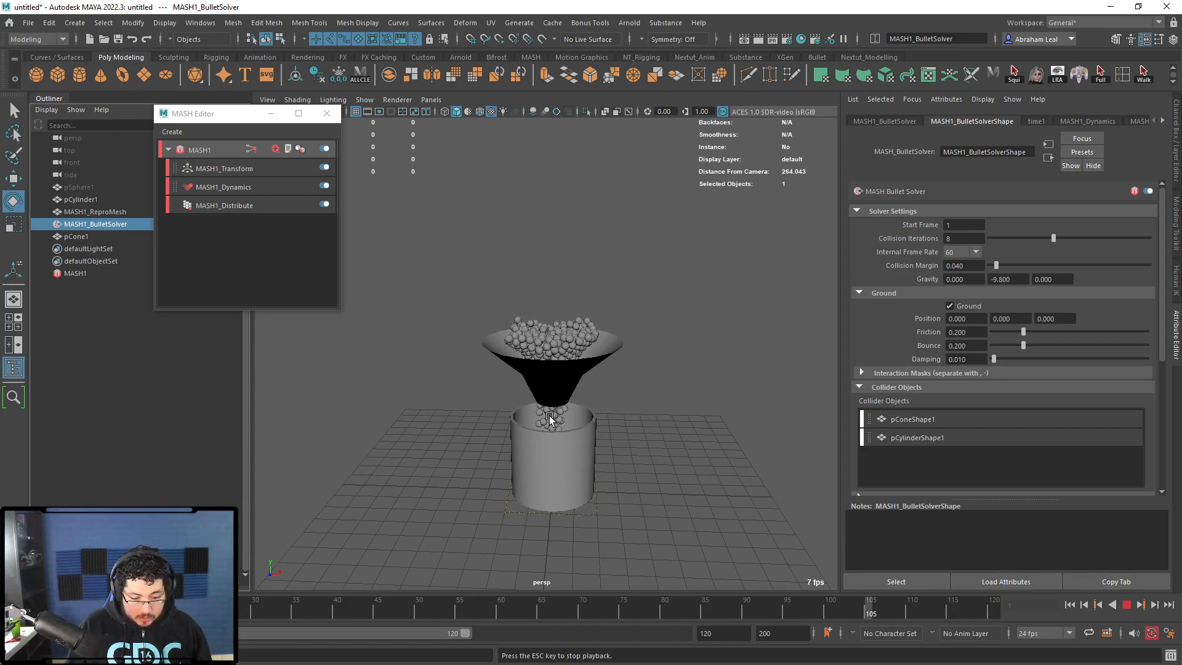
- Stop the playback and extend the playback range to end at frame 1000
key(Escape)
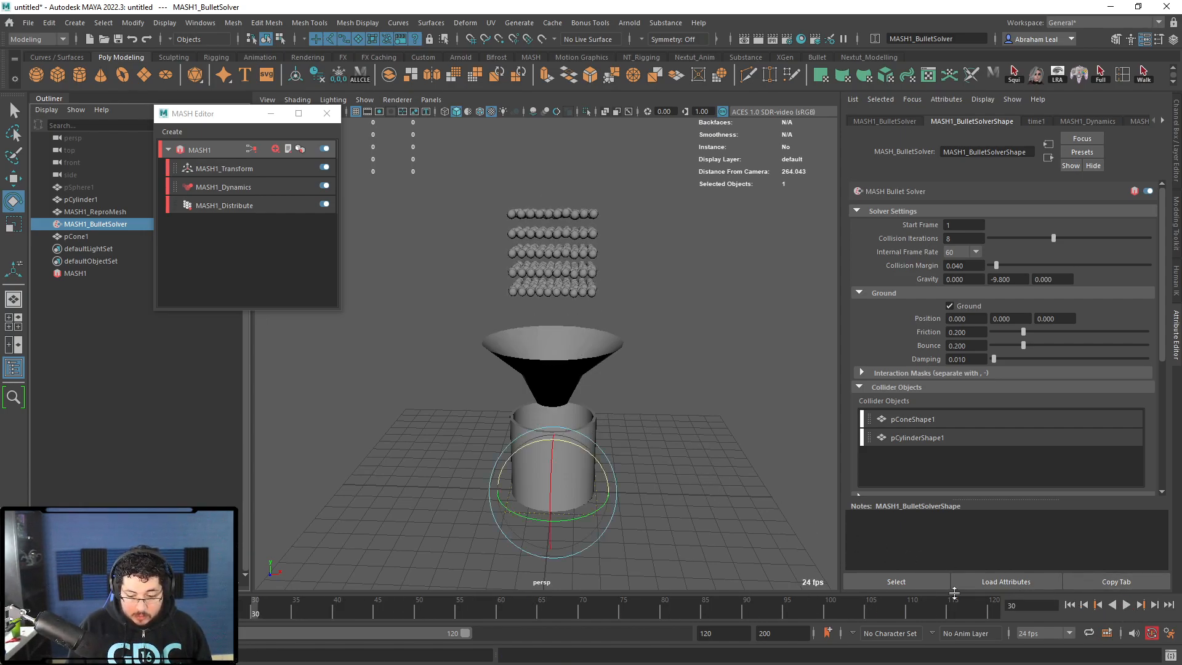
click(756, 535)
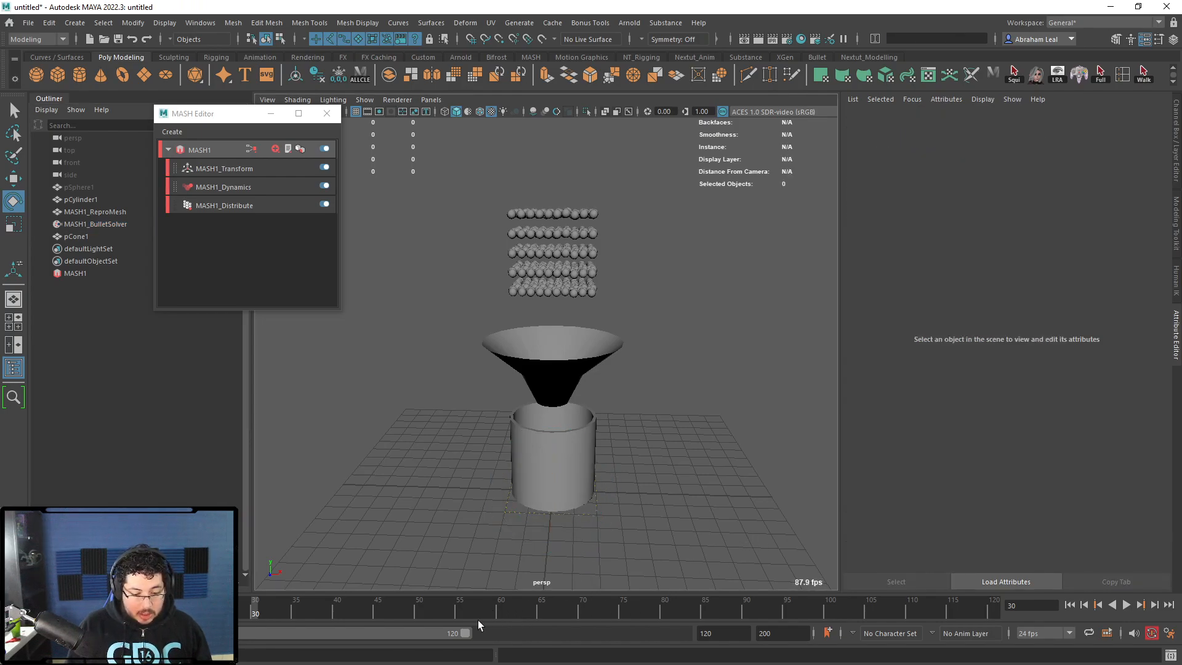
drag(466, 633, 684, 633)
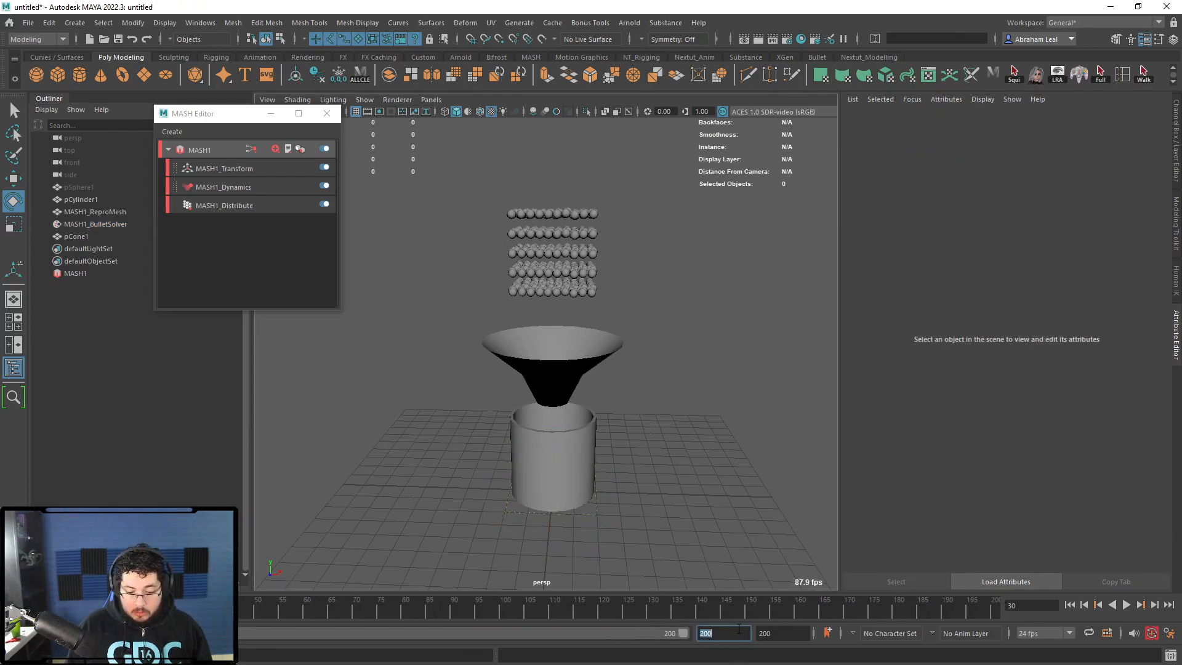
click(739, 629)
text(1000)
key(Return)
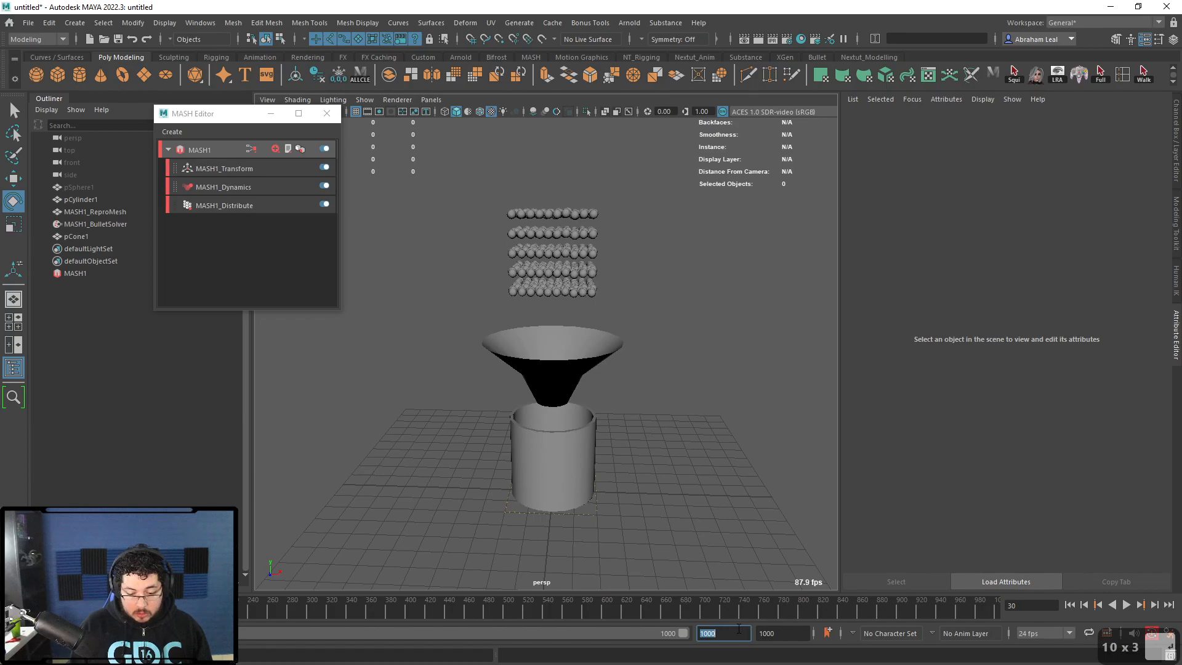
- Replay the simulation from the first frame, watch the spheres fill the jar, and stop it once they have settled
click(1071, 605)
alt+right_drag(685, 502, 703, 434)
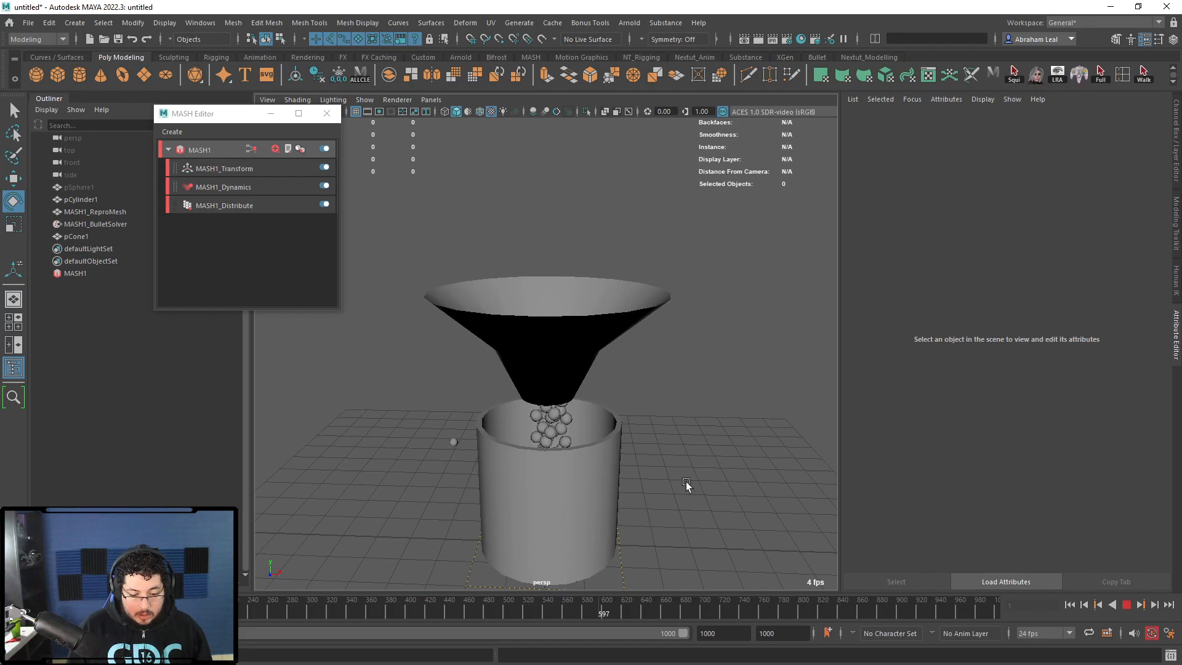
alt+drag(694, 536, 690, 515)
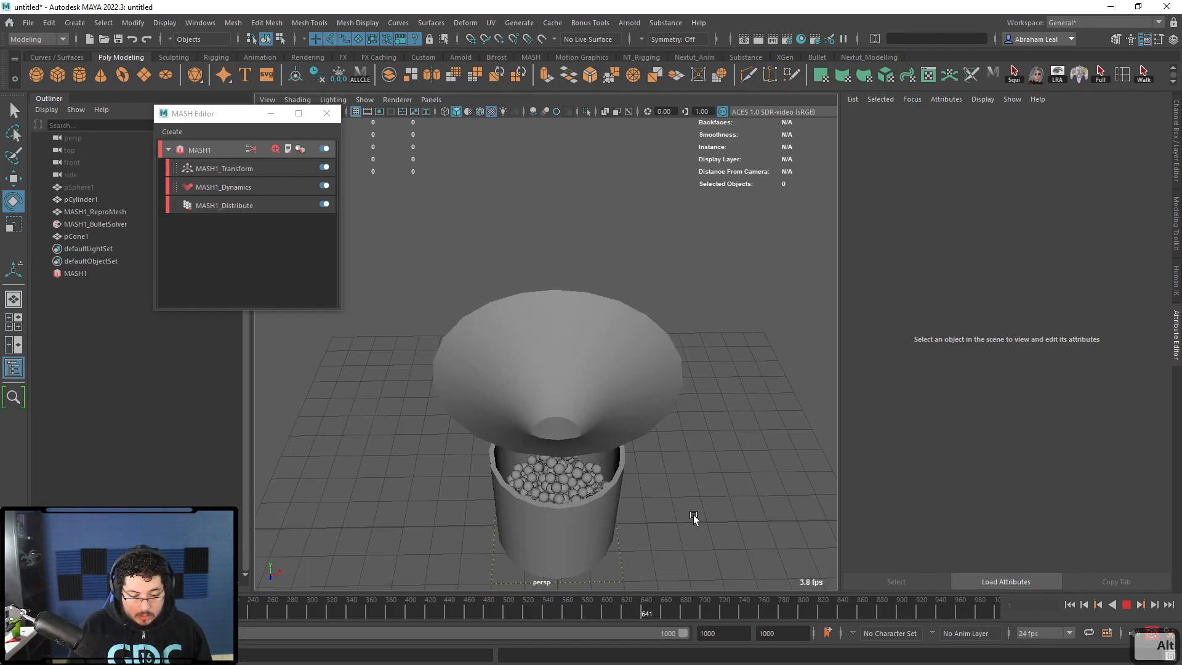
alt+drag(722, 486, 732, 516)
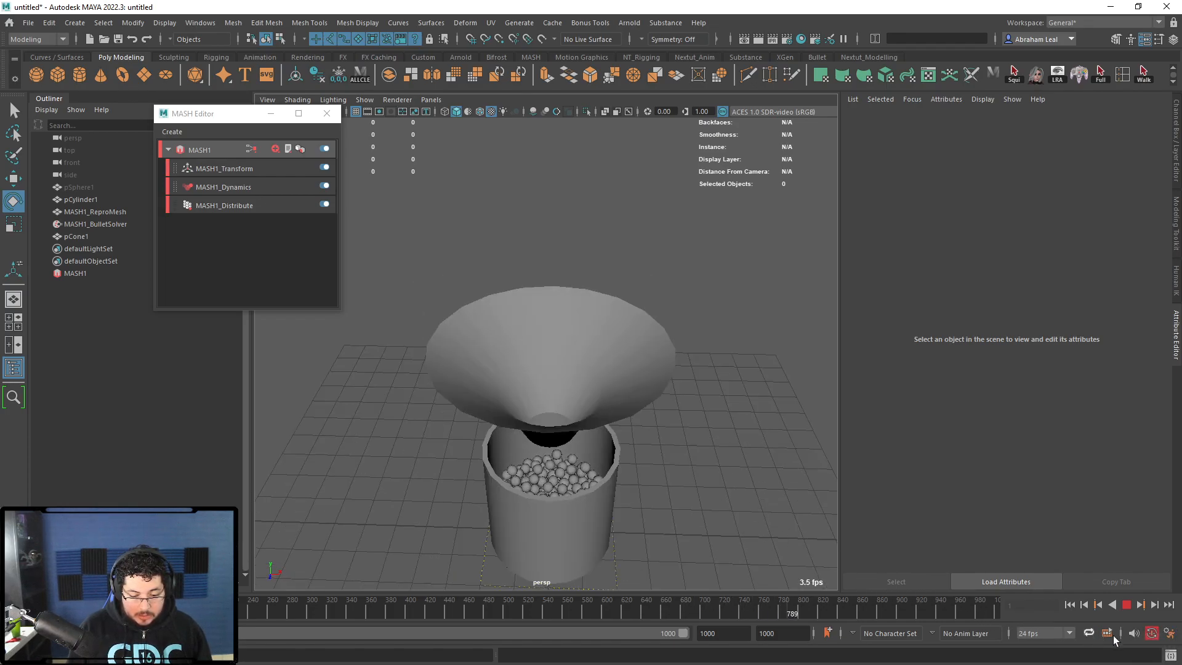
click(1127, 608)
- Examine the settled spheres inside the jar in wireframe and in textured shading, from the side and from above
mouse_move(706, 477)
alt+mouse_down()
mouse_move(702, 445)
mouse_move(710, 484)
alt+mouse_up()
key(6)
key(4)
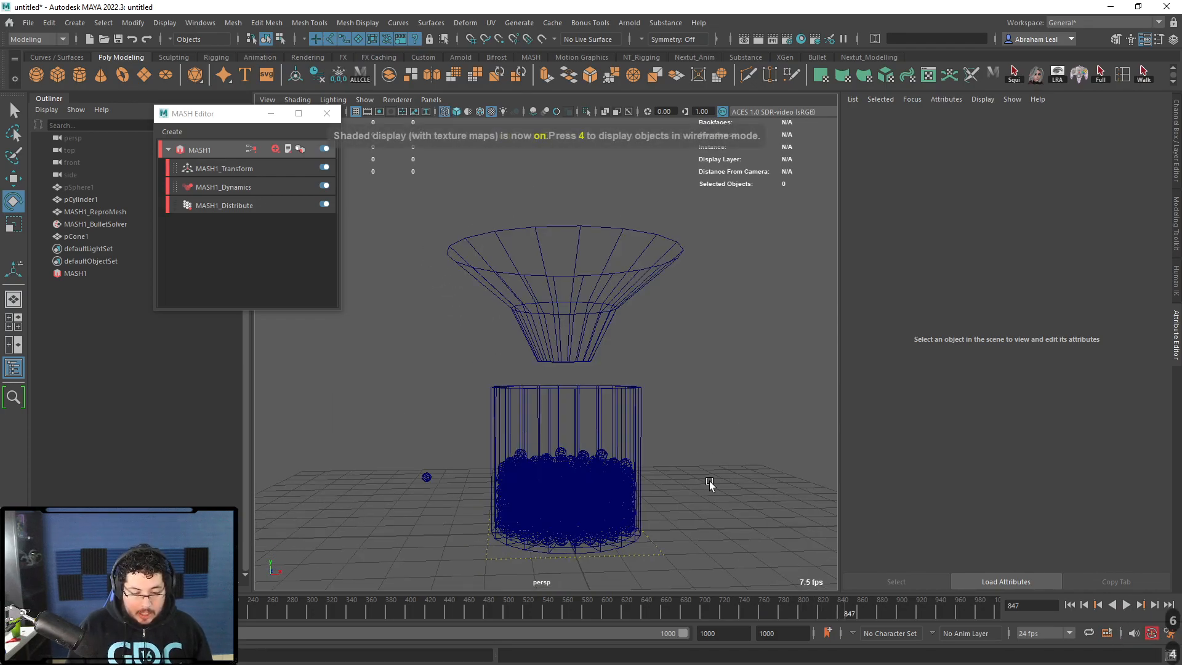
alt+middle_drag(710, 483, 673, 402)
alt+right_drag(673, 402, 708, 522)
alt+middle_drag(709, 521, 712, 452)
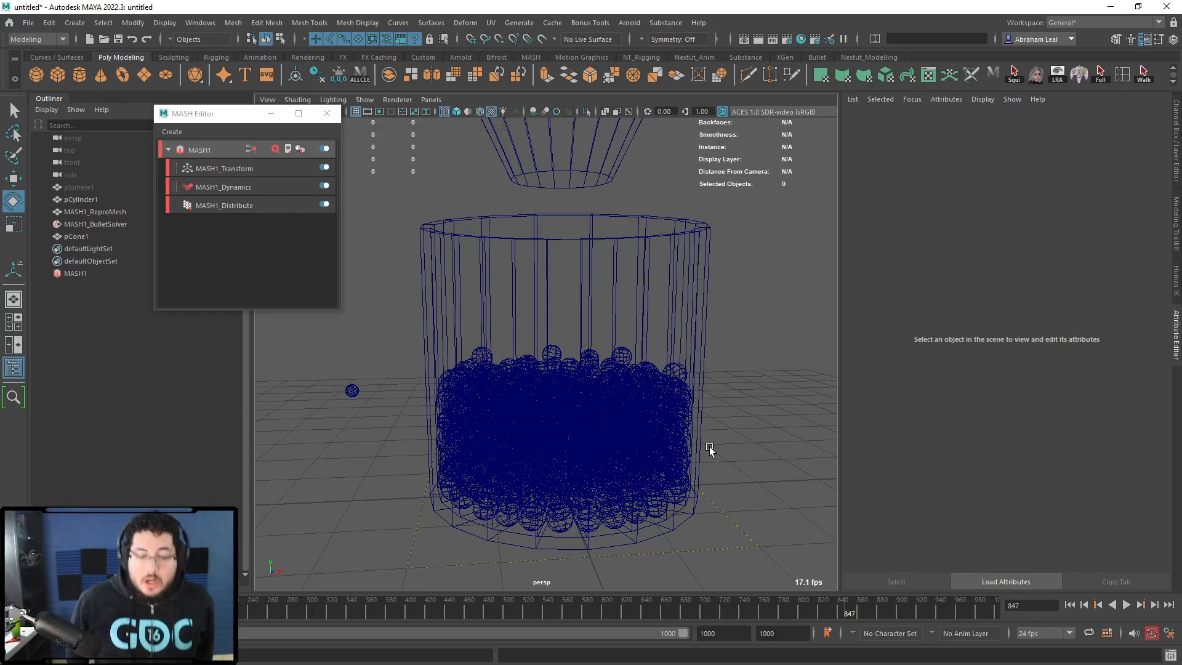
key(6)
mouse_move(692, 461)
alt+mouse_down()
mouse_move(620, 446)
mouse_move(698, 444)
alt+mouse_up()
alt+right_drag(699, 444, 622, 406)
click(474, 326)
alt+drag(571, 375, 557, 431)
alt+middle_drag(557, 431, 501, 383)
alt+right_drag(501, 382, 537, 420)
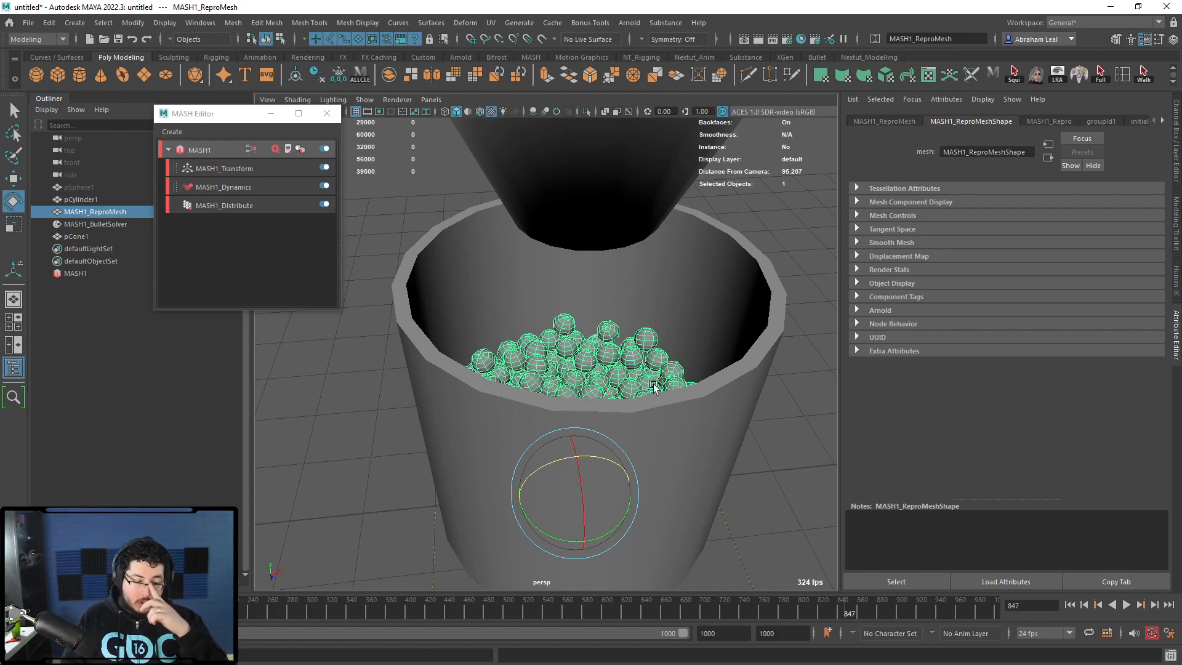
- Delete the funnel pCone1 and select the sphere mesh in the jar
click(612, 213)
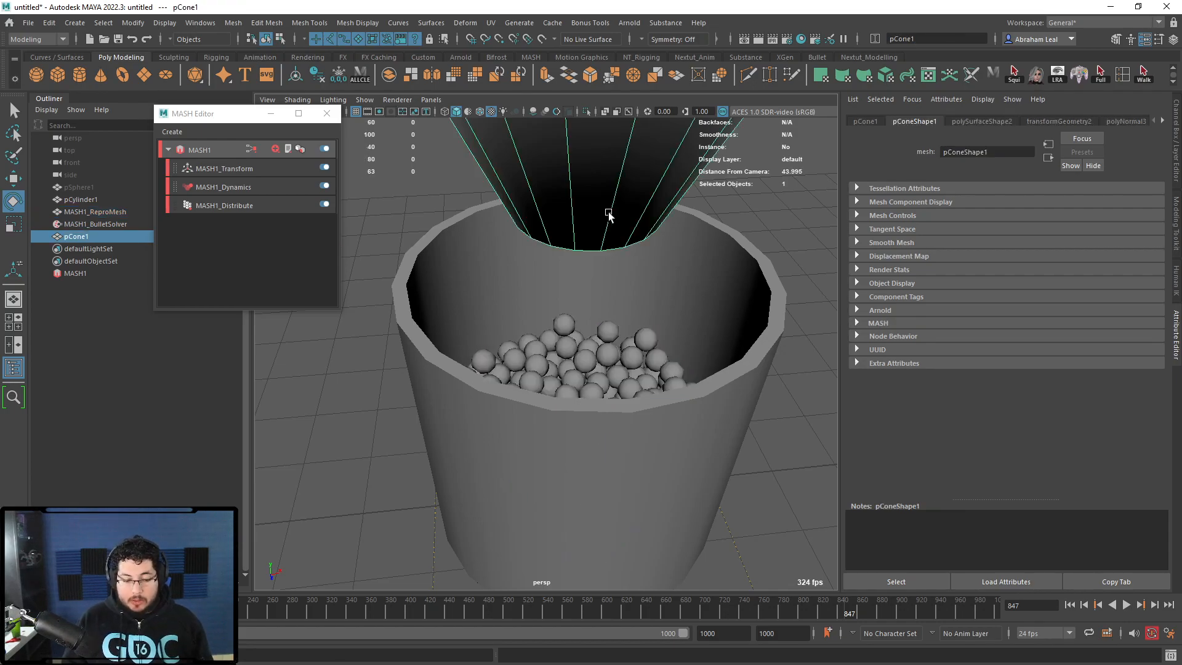
key(Delete)
click(565, 359)
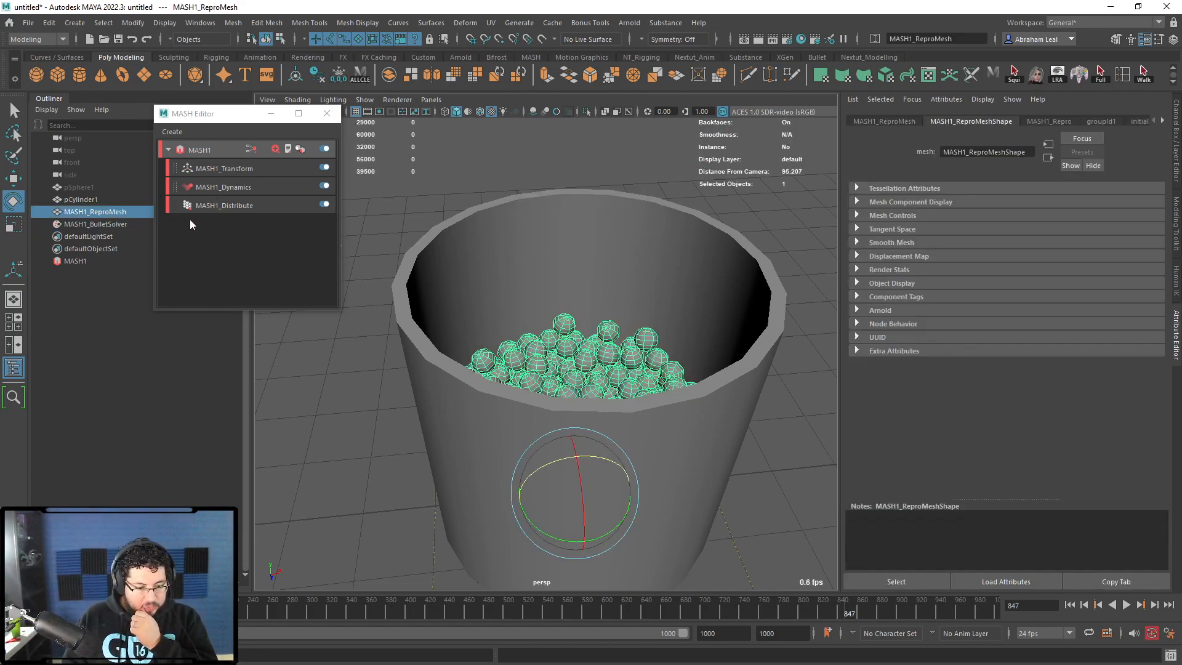
- Try switching the MASH1_Dynamics node off and back on, and restart the simulation from frame 1
click(229, 186)
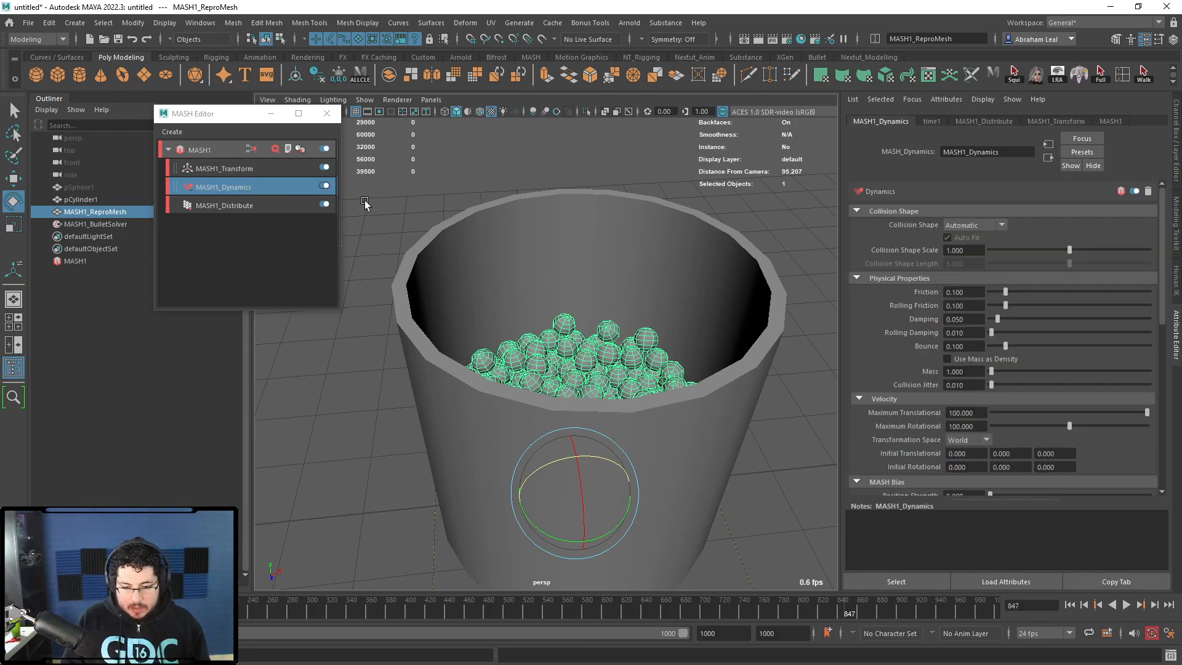
click(323, 187)
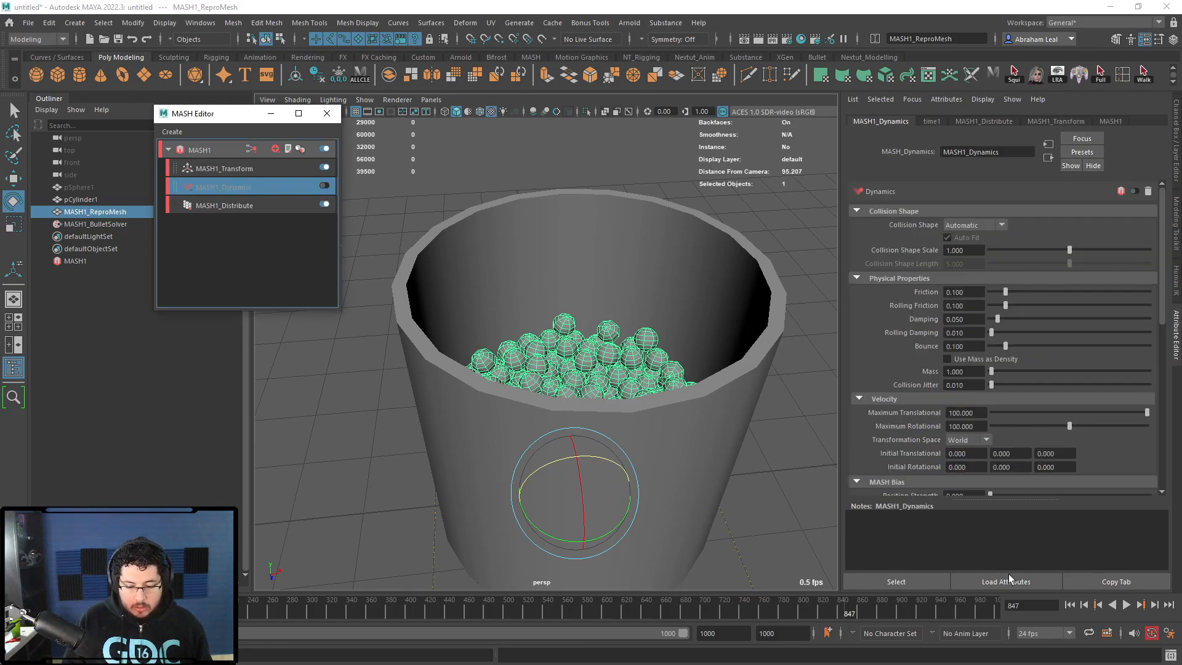
click(1070, 606)
key(ctrl+z)
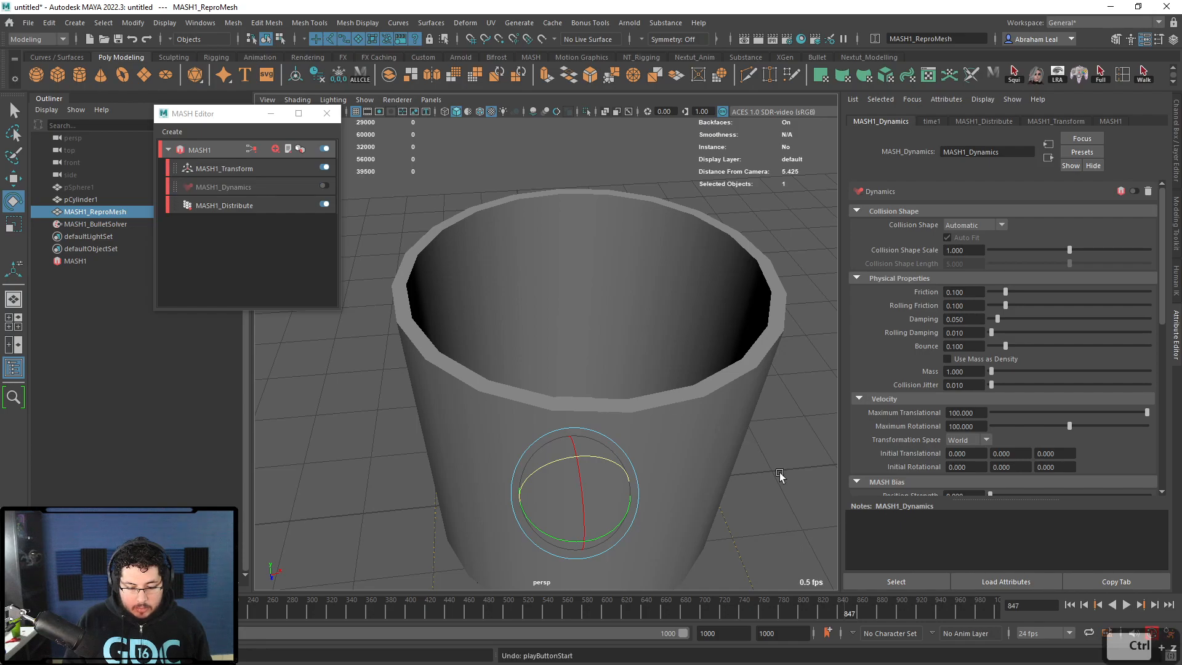
alt+right_drag(694, 449, 378, 255)
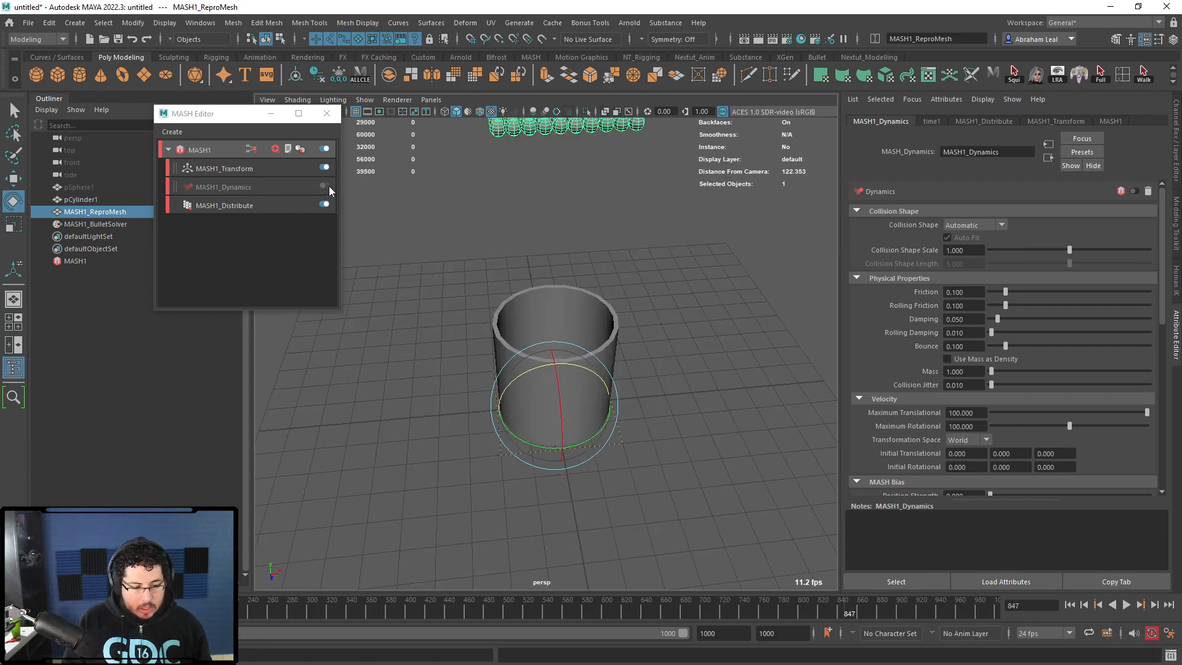
click(324, 186)
click(1070, 606)
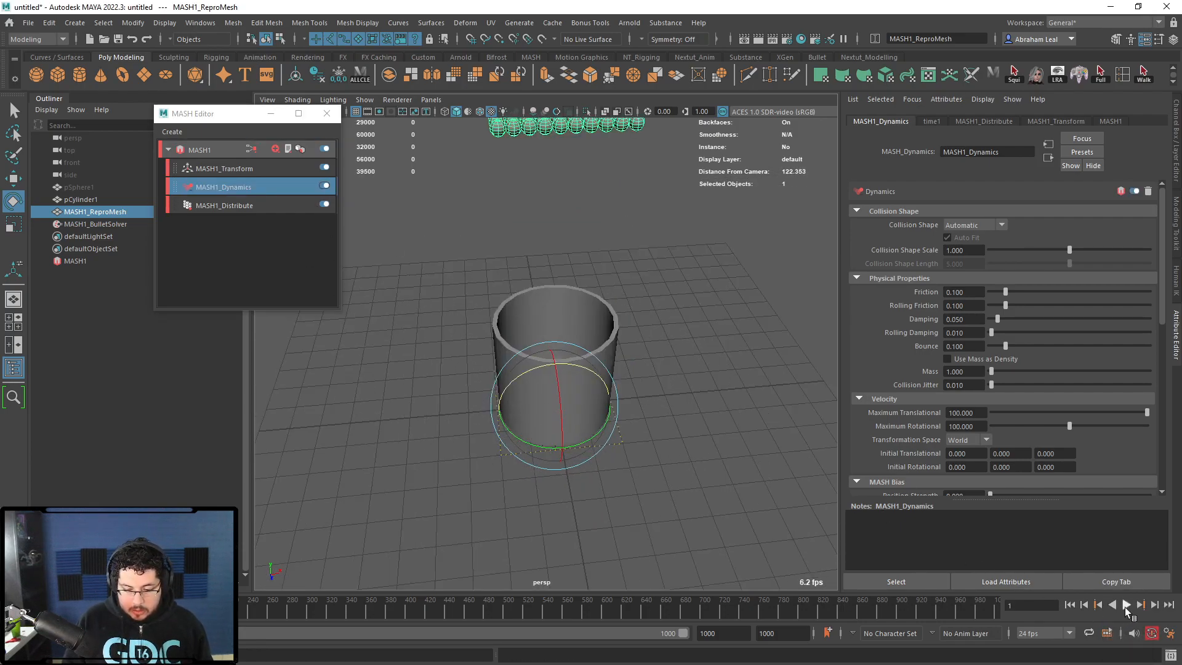
click(1126, 606)
- Undo the Dynamics toggling and the deletion of the funnel
key(ctrl+z)
key(ctrl+z)
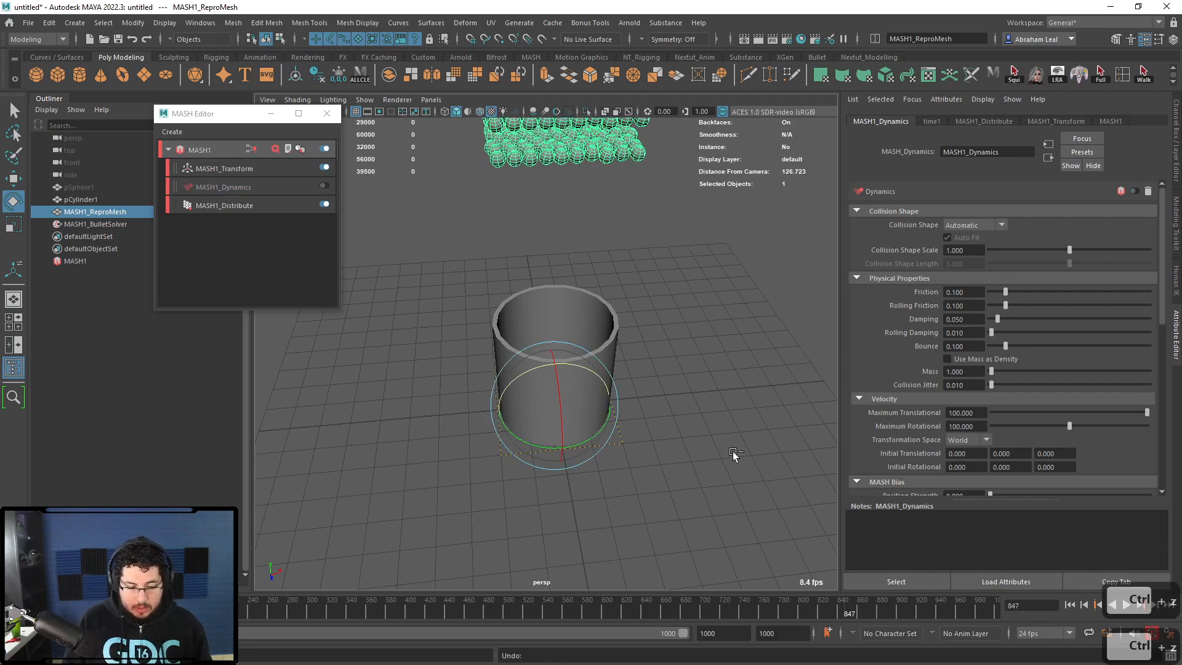
key(ctrl+z)
key(ctrl+z)
key(ctrl+z)
key(ctrl+z)
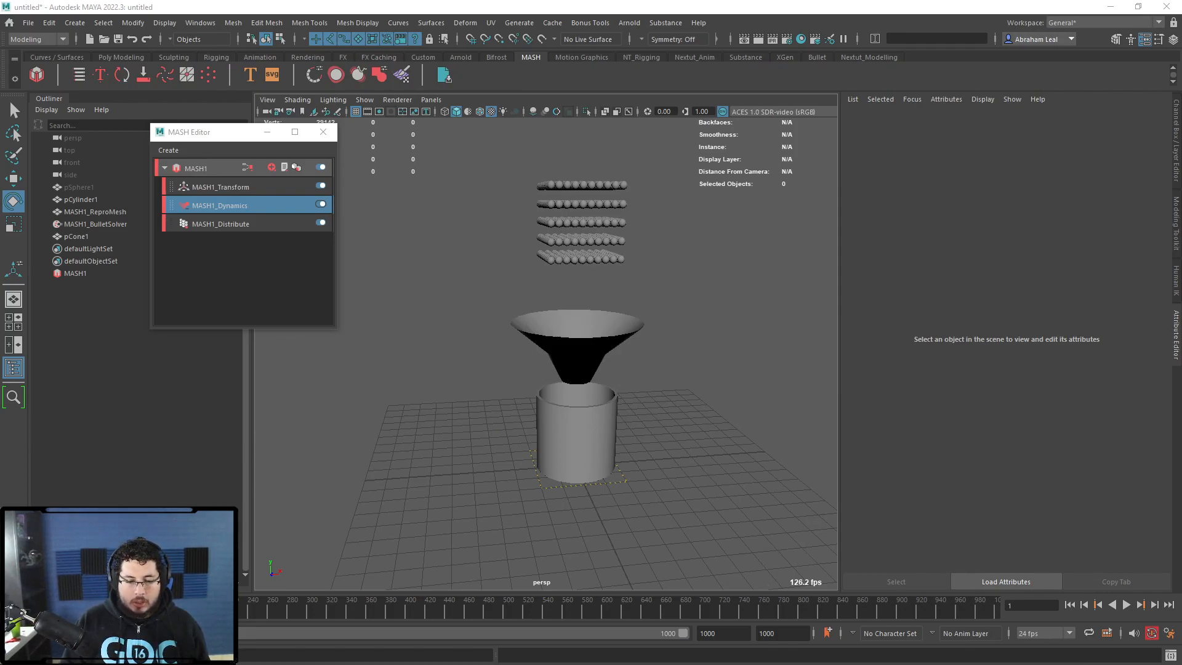
- Play the simulation from frame 1 and stop it at frame 265, while the spheres are still pouring through the funnel
alt+middle_drag(749, 401, 711, 450)
click(1125, 606)
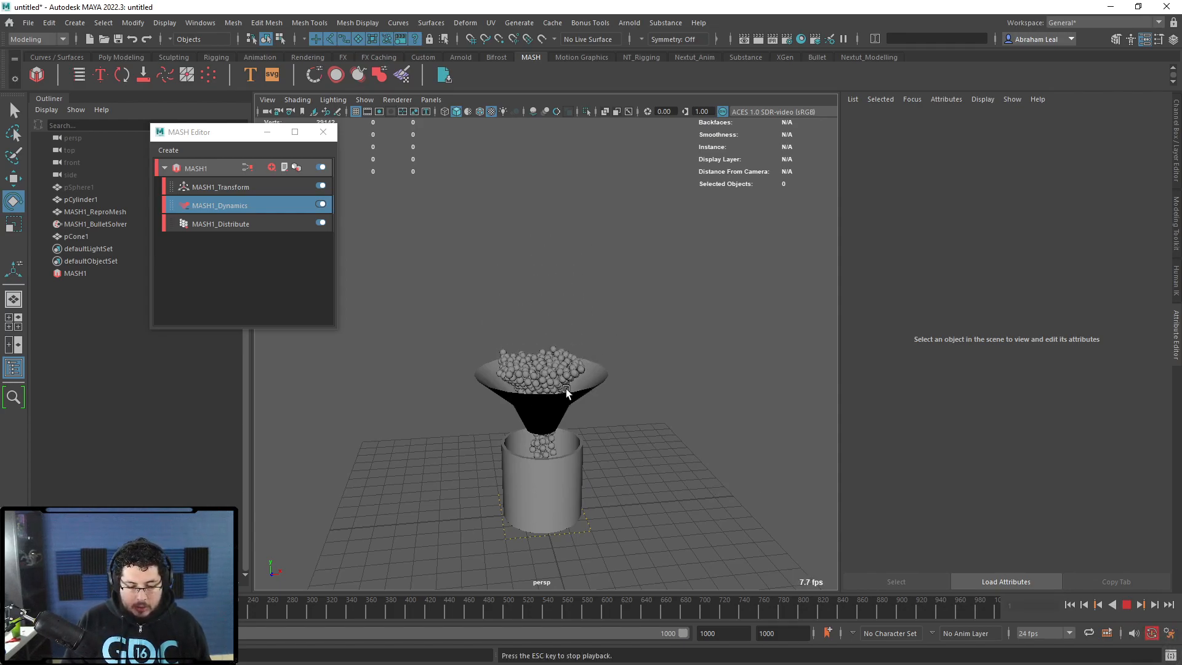
click(1130, 607)
- Hide the funnel pCone1 and the jar pCylinder1 so only the spheres show
scroll(710, 441, up, 2)
alt+middle_drag(711, 441, 711, 376)
scroll(711, 377, up, 3)
alt+drag(710, 380, 626, 341)
click(629, 336)
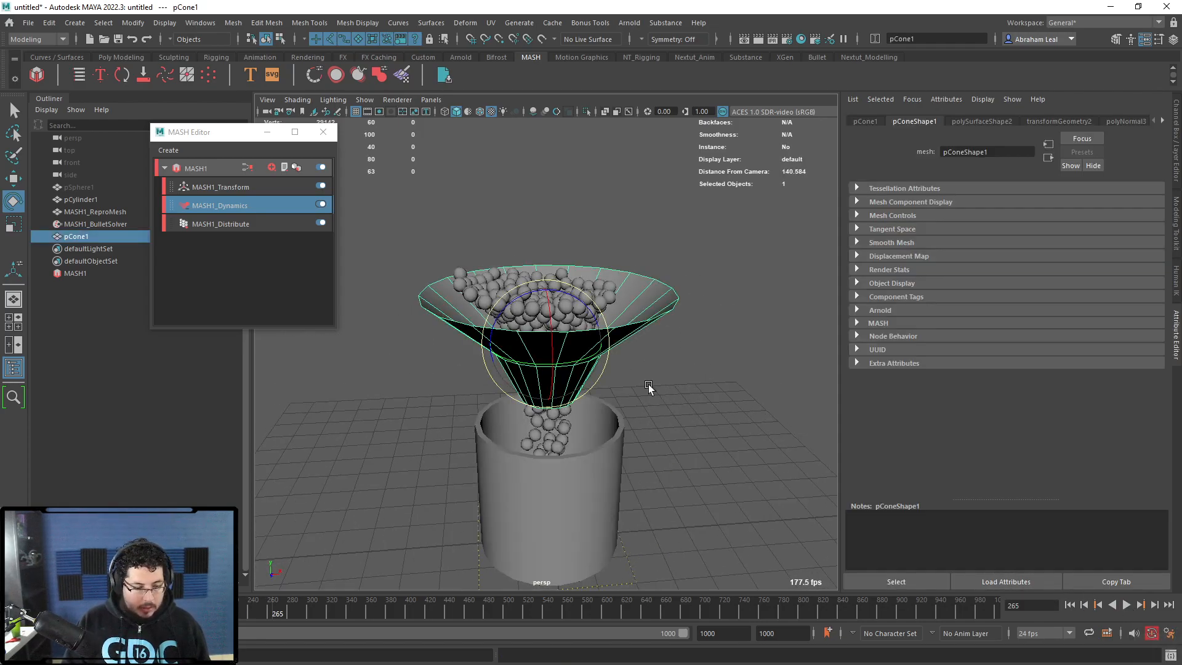
key(ctrl+h)
click(623, 476)
key(ctrl+h)
- Frame the column of spheres and add an Arnold SkyDome light to the scene
mouse_move(679, 452)
alt+mouse_down()
mouse_move(656, 444)
mouse_move(713, 484)
mouse_move(675, 470)
alt+mouse_up()
scroll(667, 472, up, 3)
alt+right_drag(675, 471, 603, 426)
alt+drag(656, 305, 642, 316)
alt+middle_drag(642, 317, 618, 193)
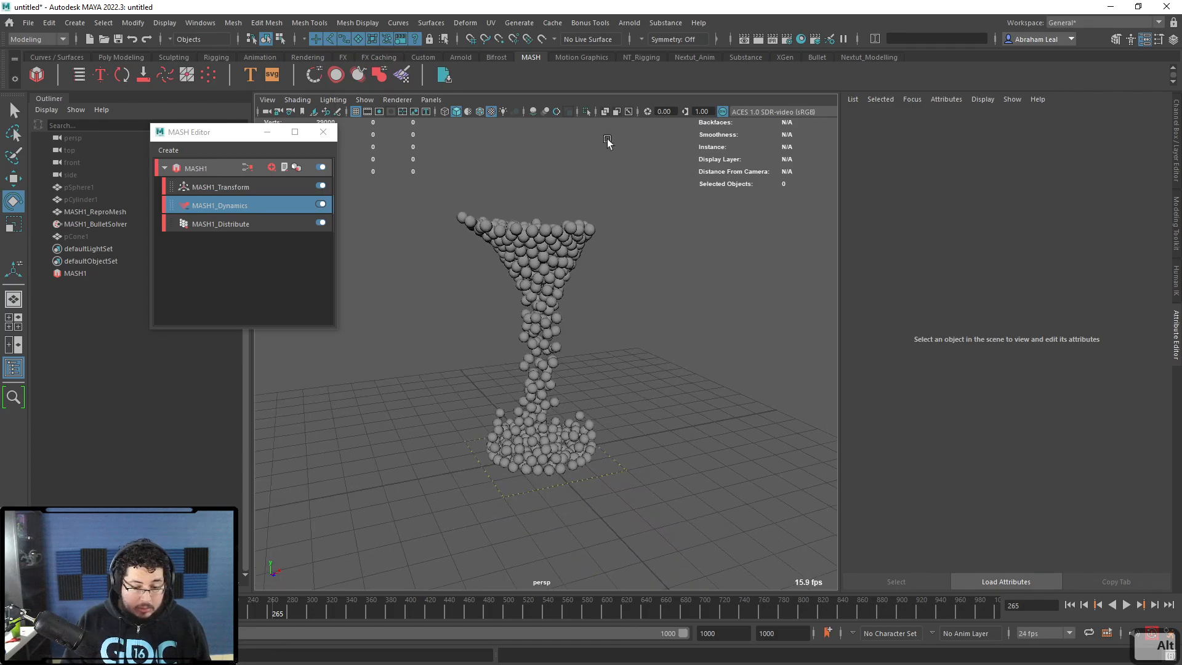
click(629, 22)
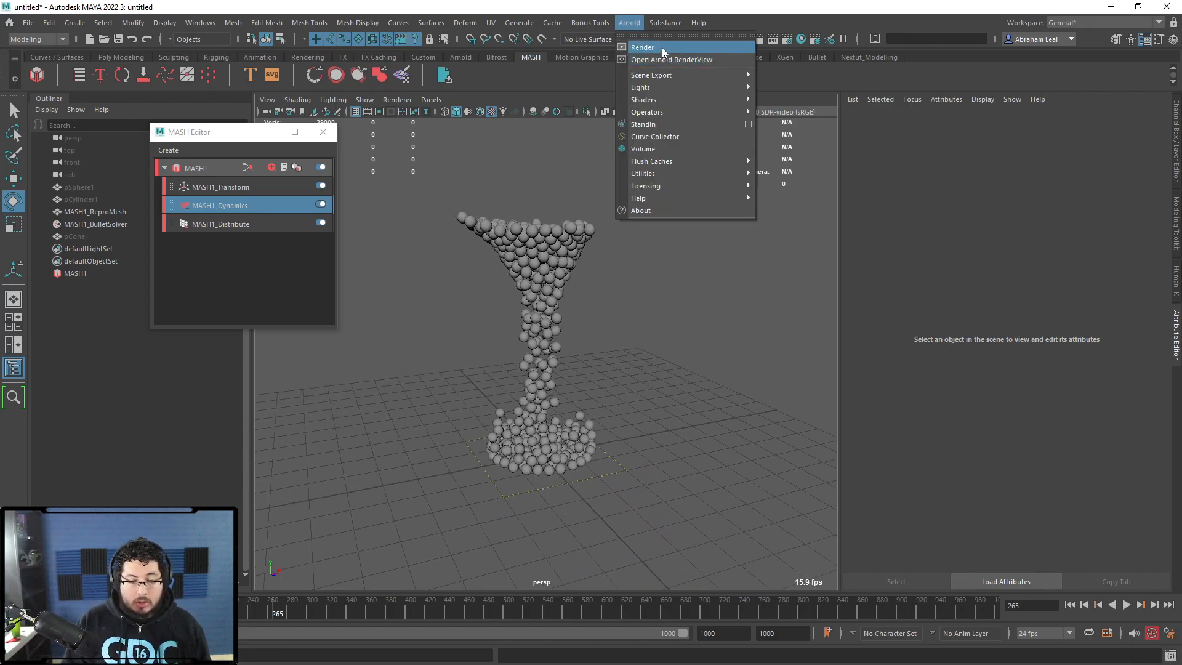
mouse_move(675, 86)
click(795, 99)
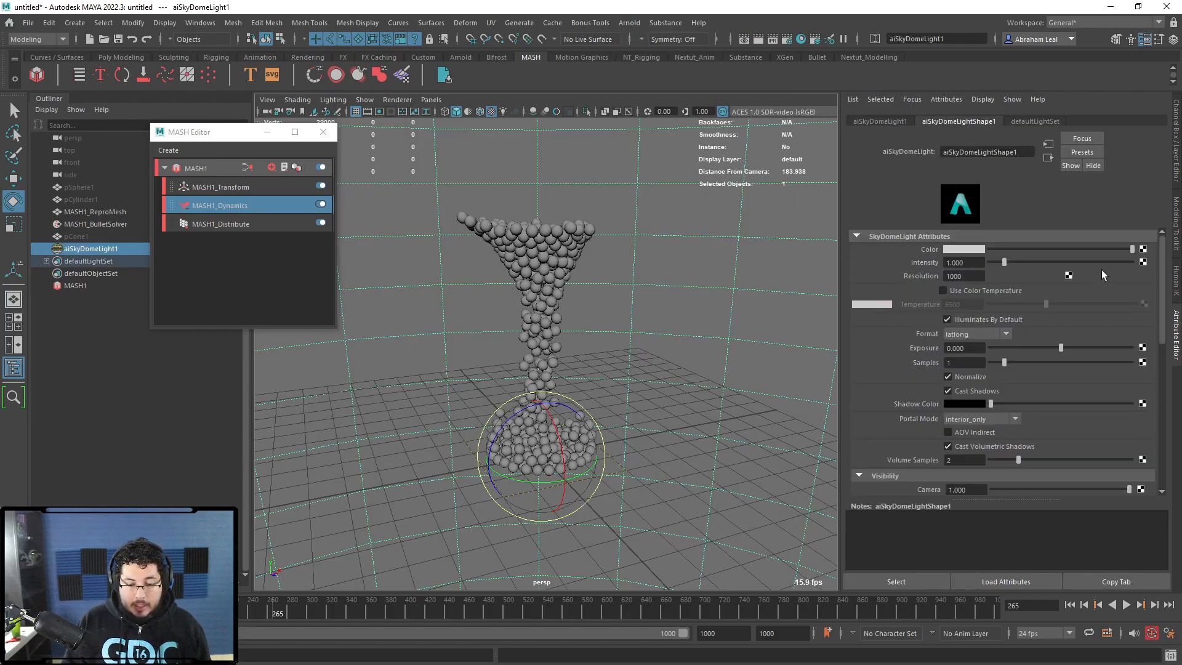
- Connect a file texture to the sky dome light's color and load decor_shop_2k.hdr from sourceimages
click(1143, 249)
click(507, 330)
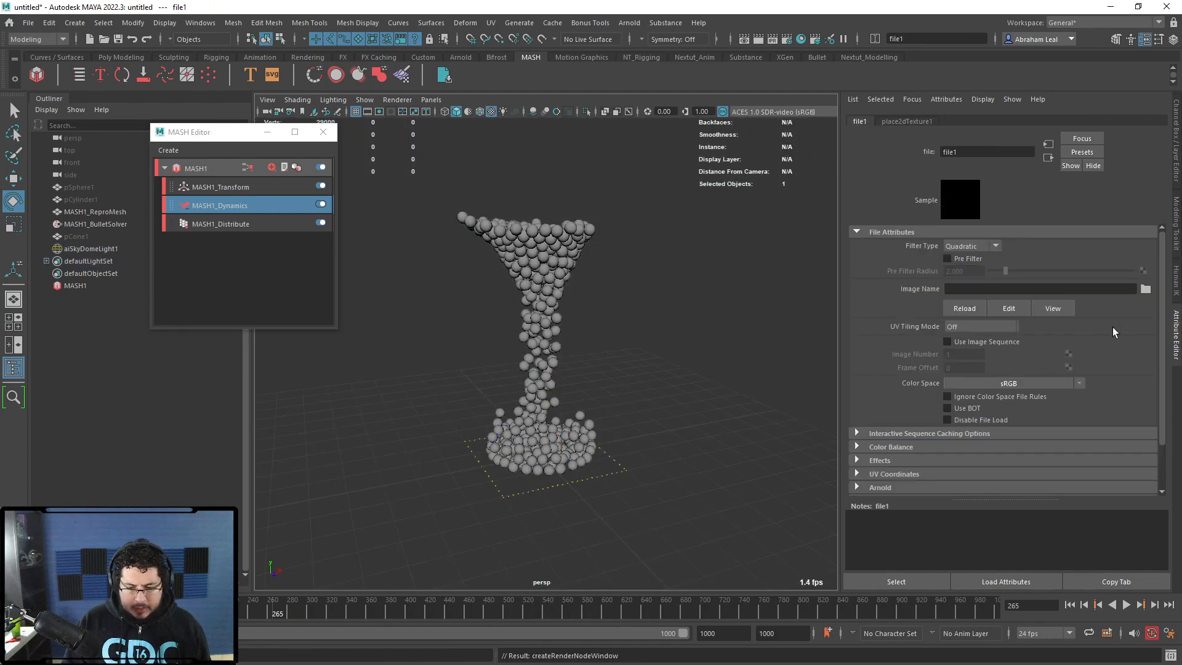
click(1145, 289)
scroll(334, 319, down, 10)
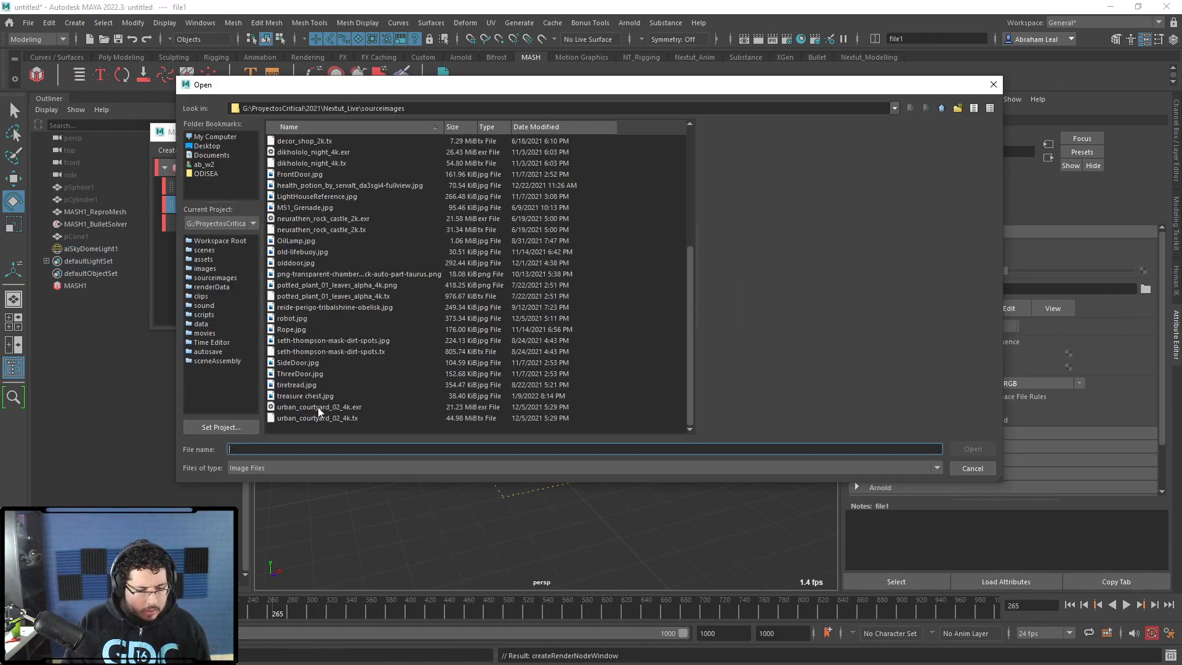
click(317, 219)
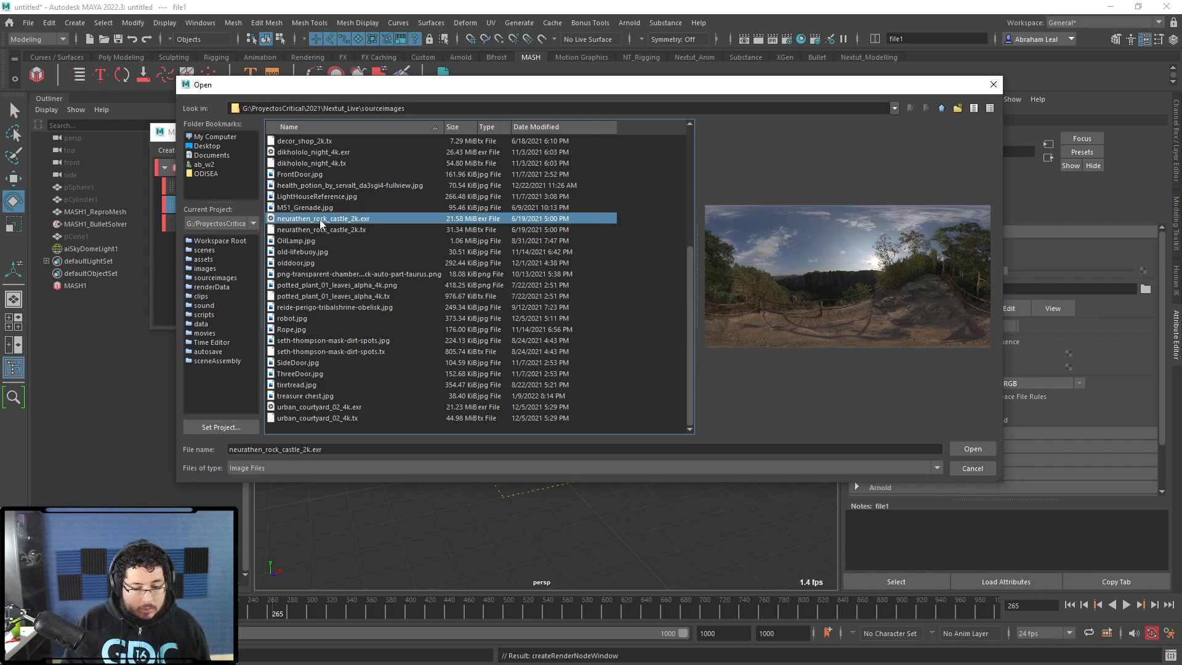
scroll(369, 220, up, 2)
click(312, 197)
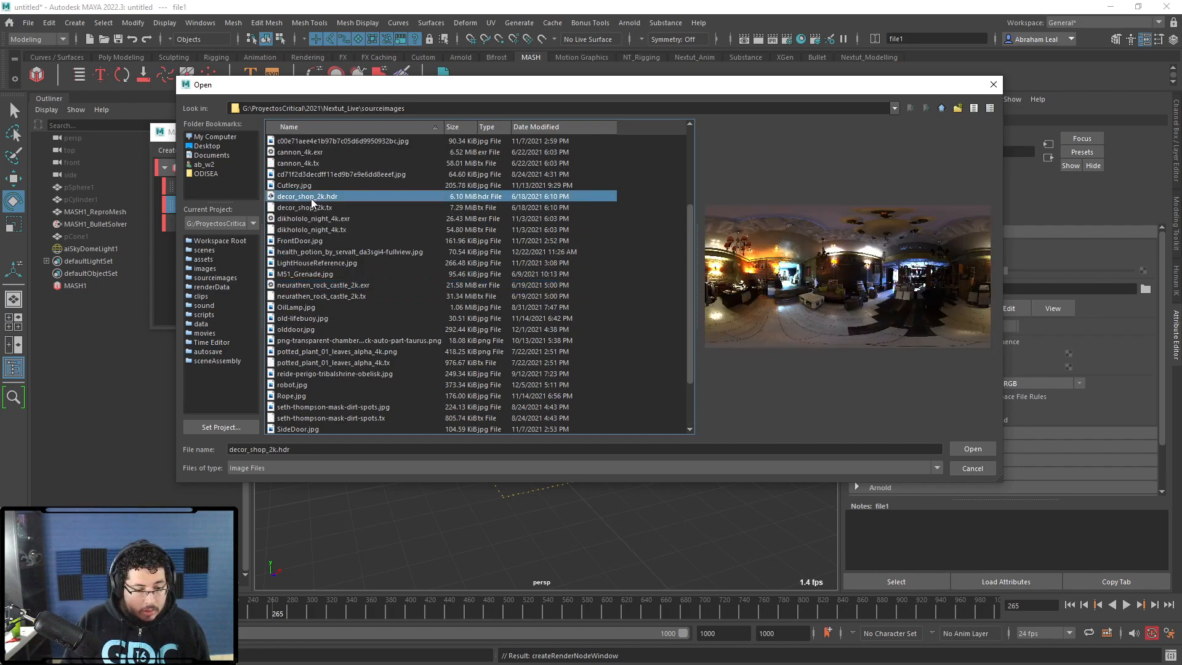
click(971, 449)
- Show the 960 x 540 resolution gate around the spheres and render the perspective view with Arnold
alt+right_drag(651, 349, 615, 304)
click(390, 112)
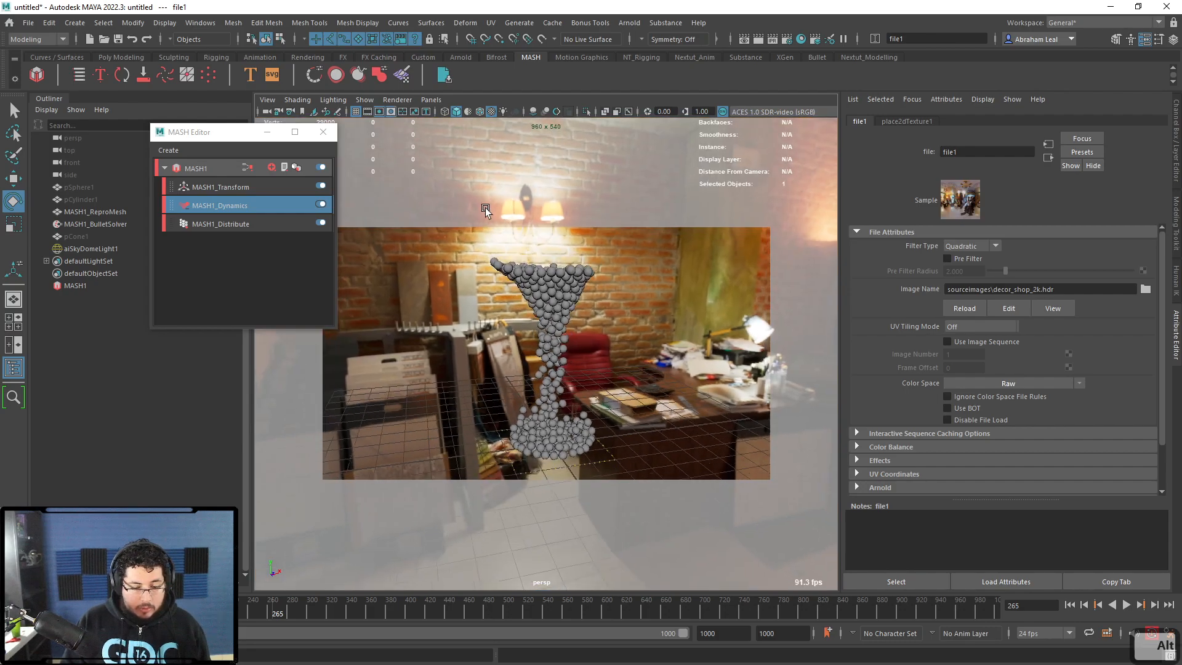
click(634, 23)
click(657, 45)
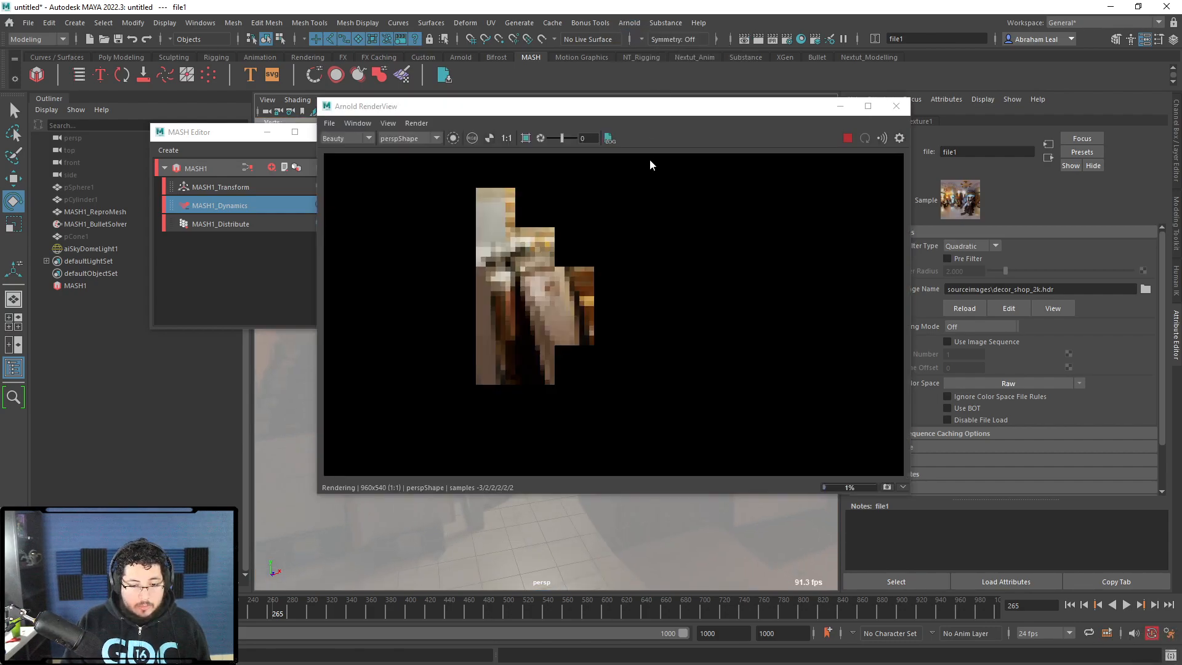
- Examine the rendered spheres up close, then stop the render and minimize the render window
scroll(641, 271, up, 1)
scroll(641, 271, down, 2)
scroll(656, 295, up, 2)
scroll(656, 295, down, 1)
scroll(714, 267, down, 1)
scroll(714, 267, up, 2)
scroll(714, 267, down, 1)
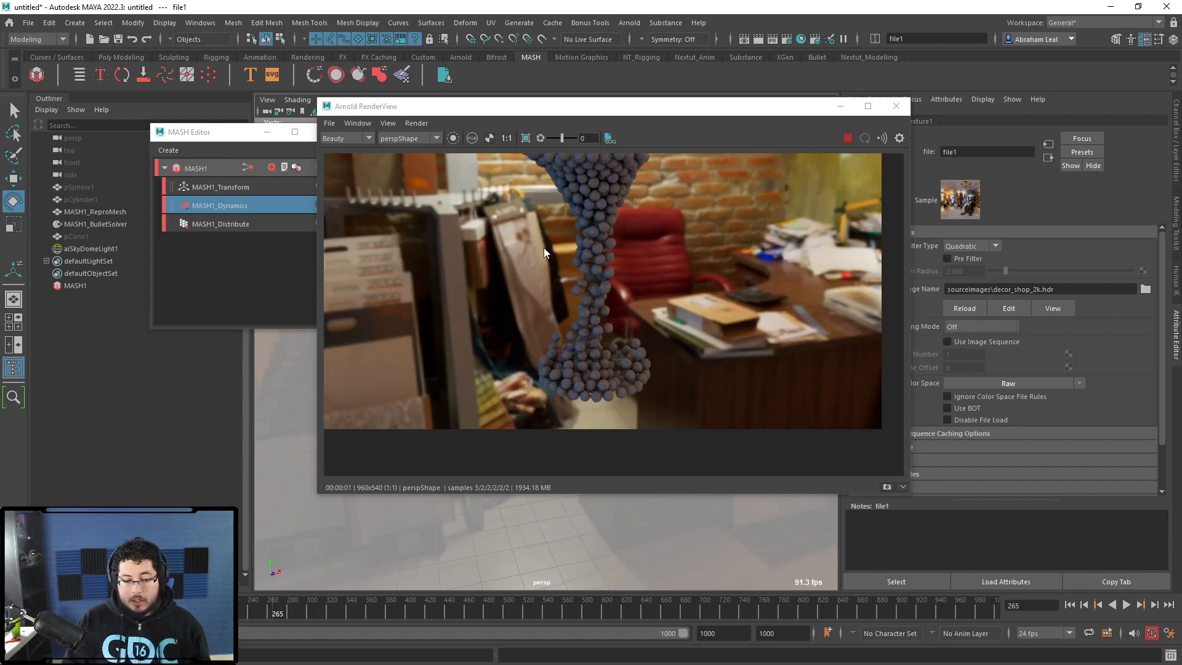
click(848, 138)
click(840, 108)
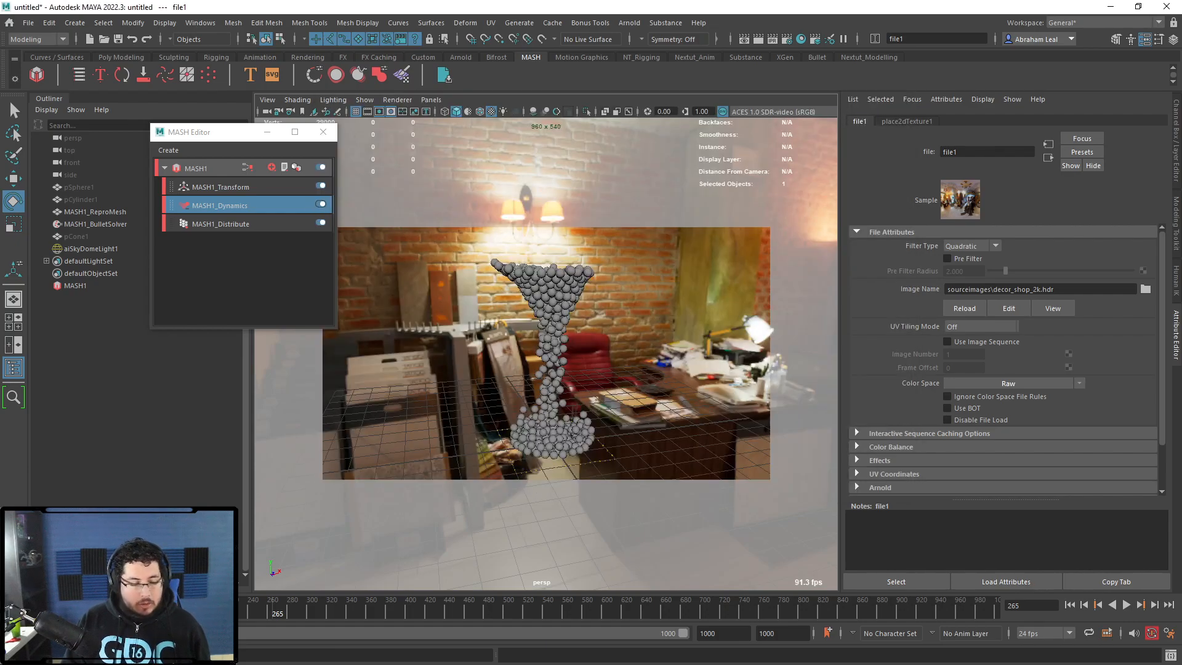
key(super)
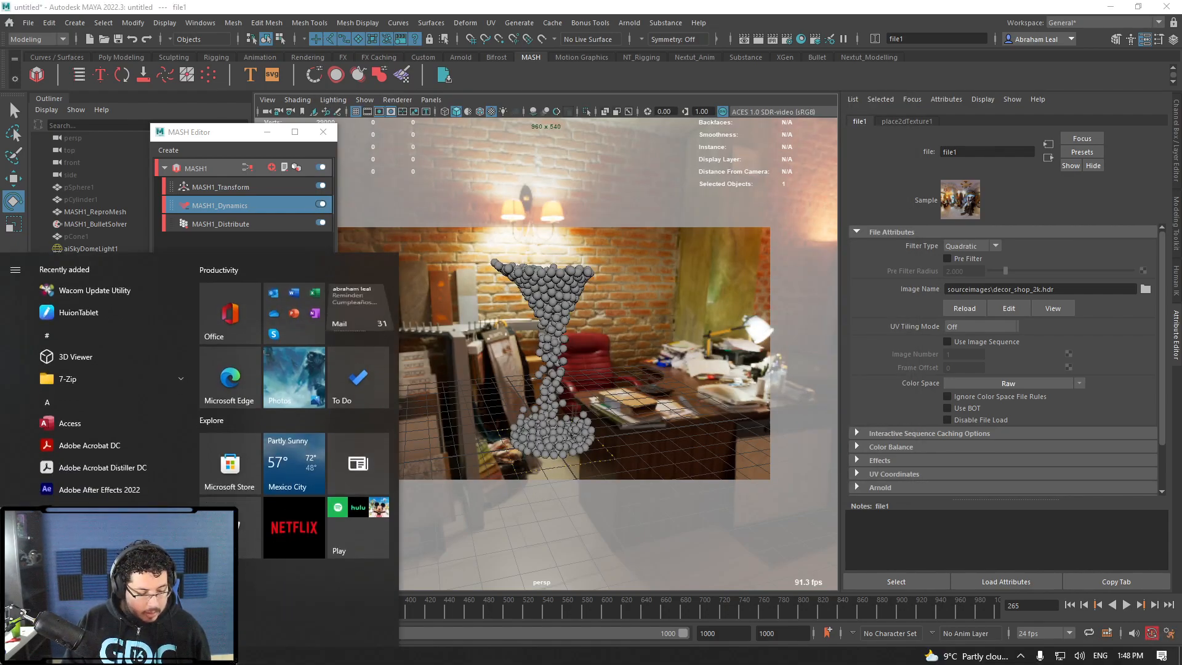
click(242, 616)
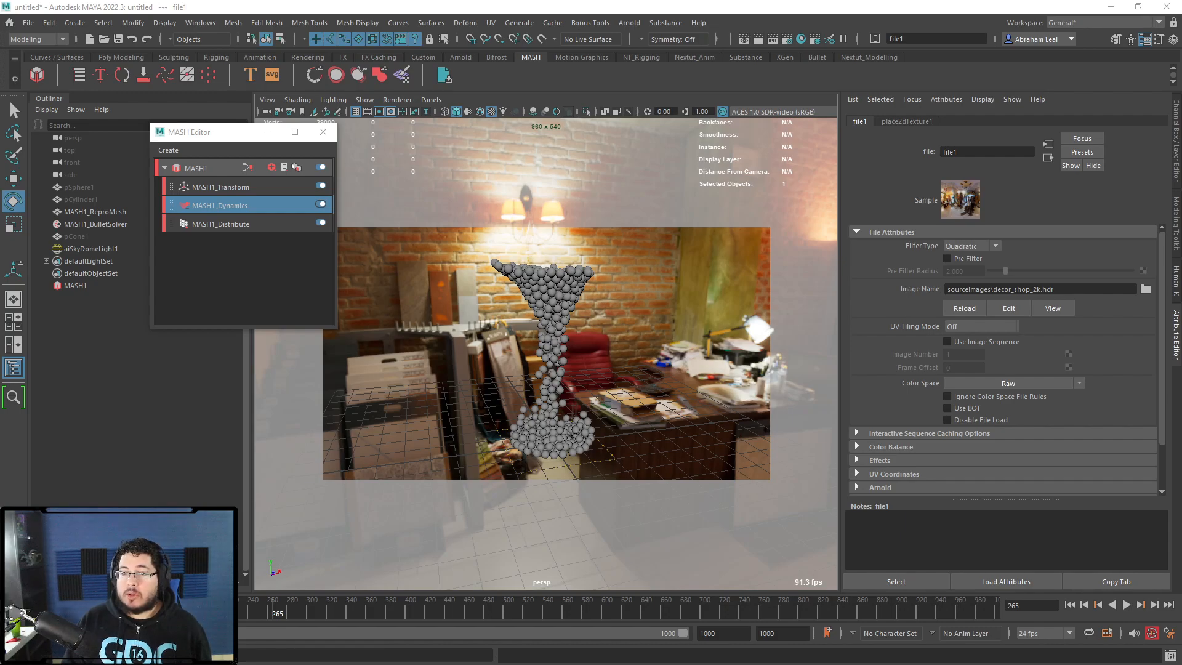
click(664, 351)
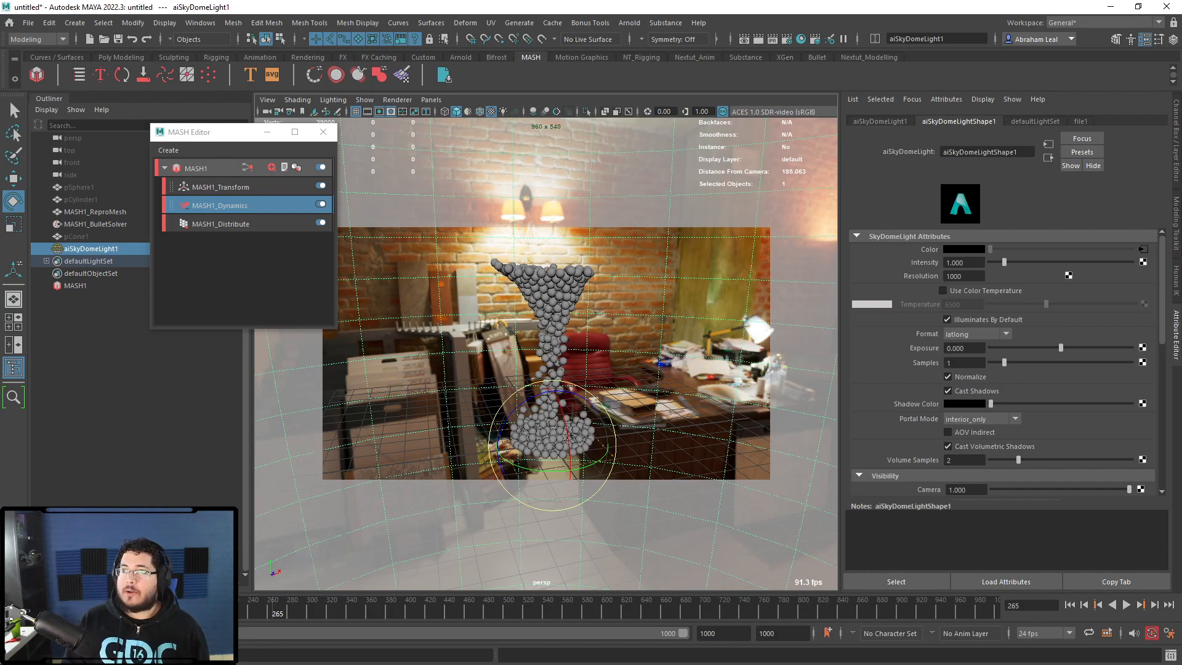
- Hide the resolution gate and reframe the perspective view closer around the column of spheres
mouse_move(1181, 80)
mouse_down()
mouse_move(1102, 72)
mouse_move(1181, 61)
mouse_up()
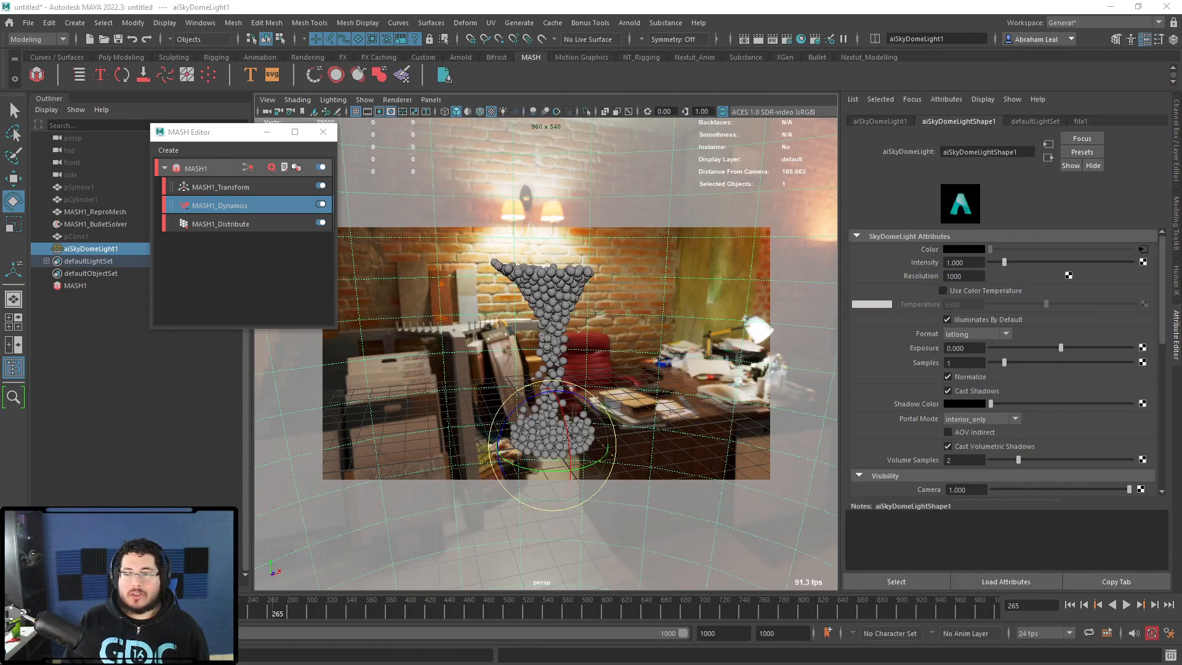
click(664, 326)
key(space)
alt+drag(627, 337, 645, 352)
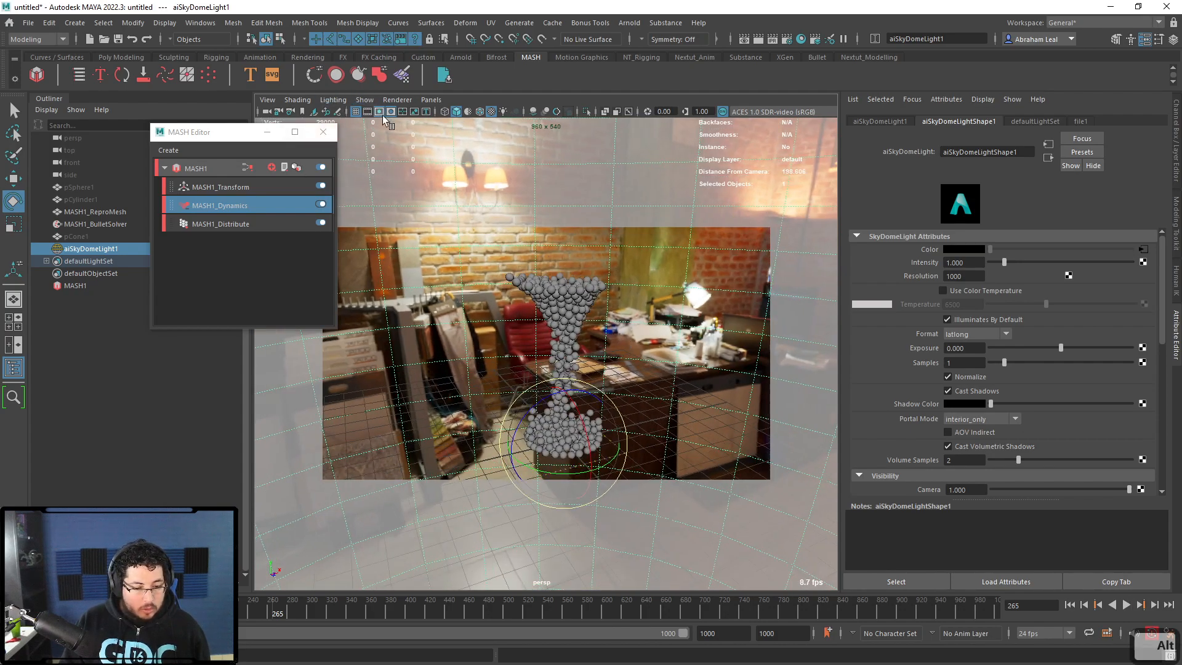
alt+right_drag(383, 116, 451, 194)
alt+middle_drag(641, 355, 622, 326)
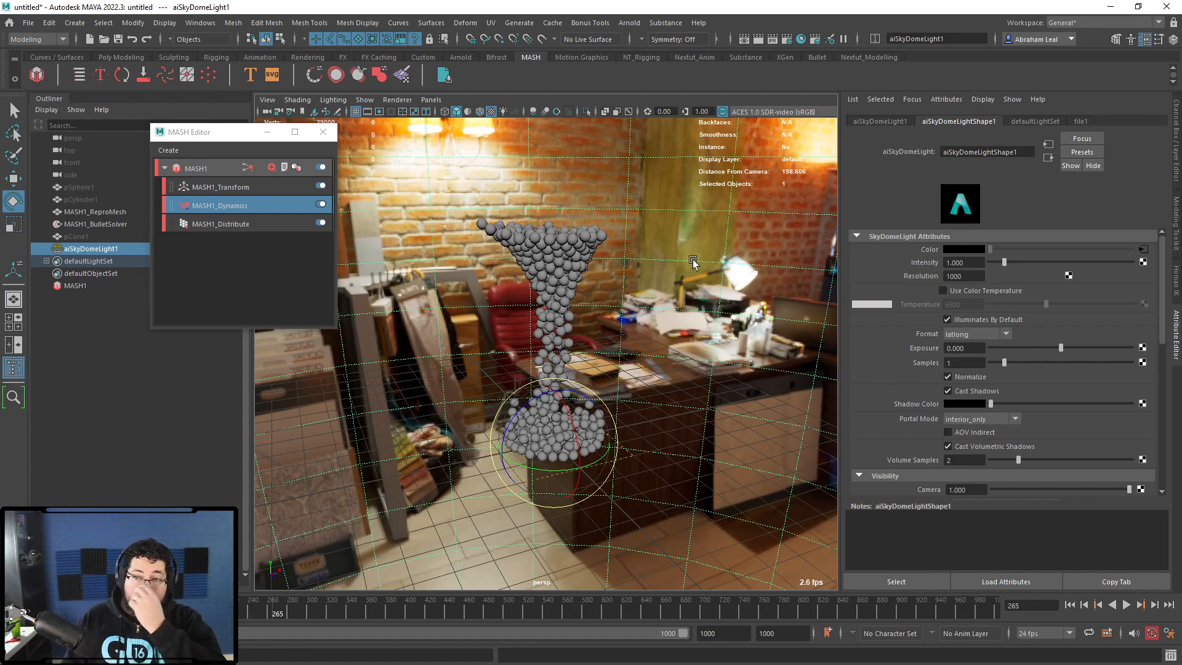
- Add a Color node to the MASH1 network with Random Hue 1.000 and a saturated green base color
click(270, 169)
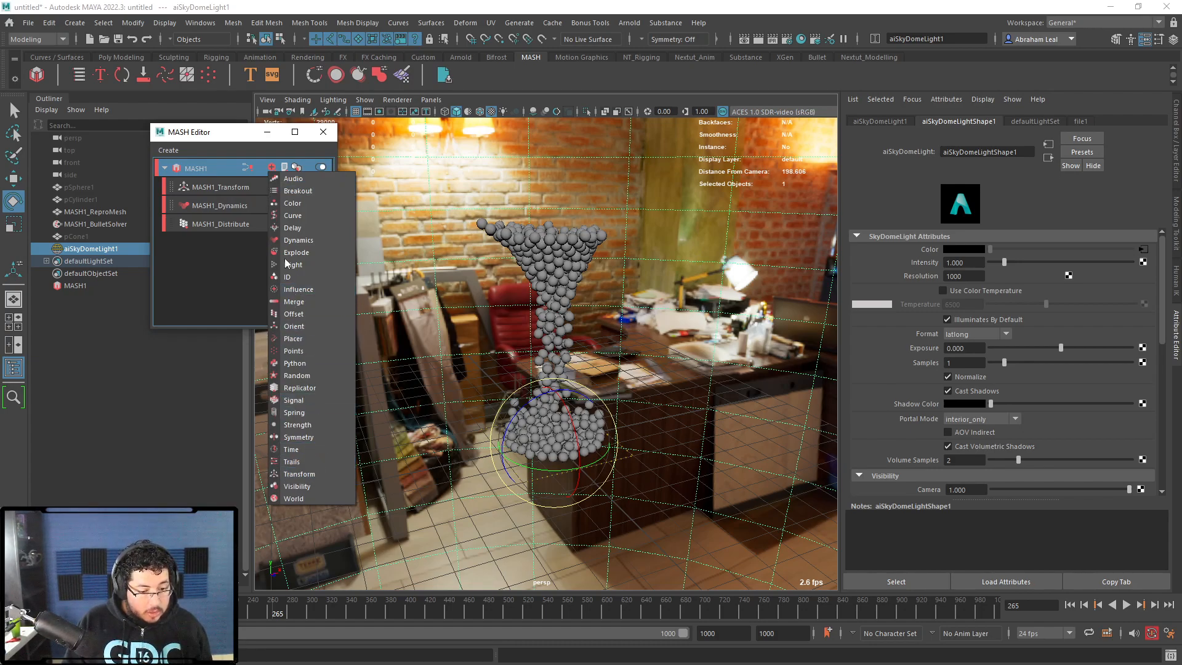
click(295, 203)
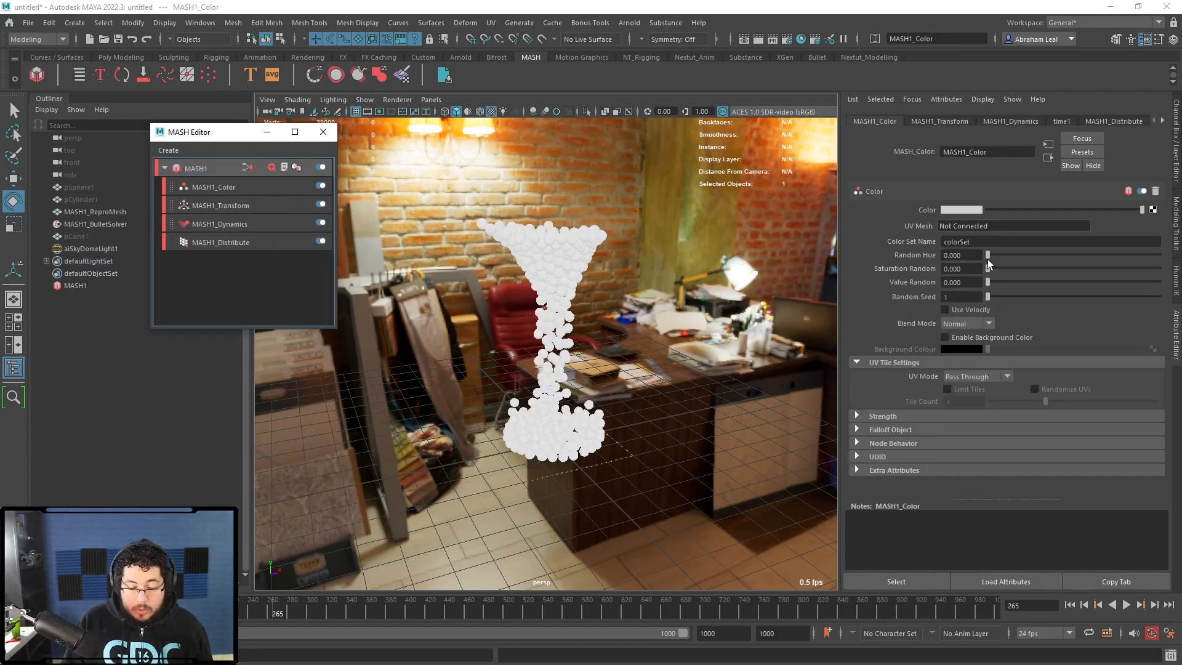
drag(987, 261, 1024, 259)
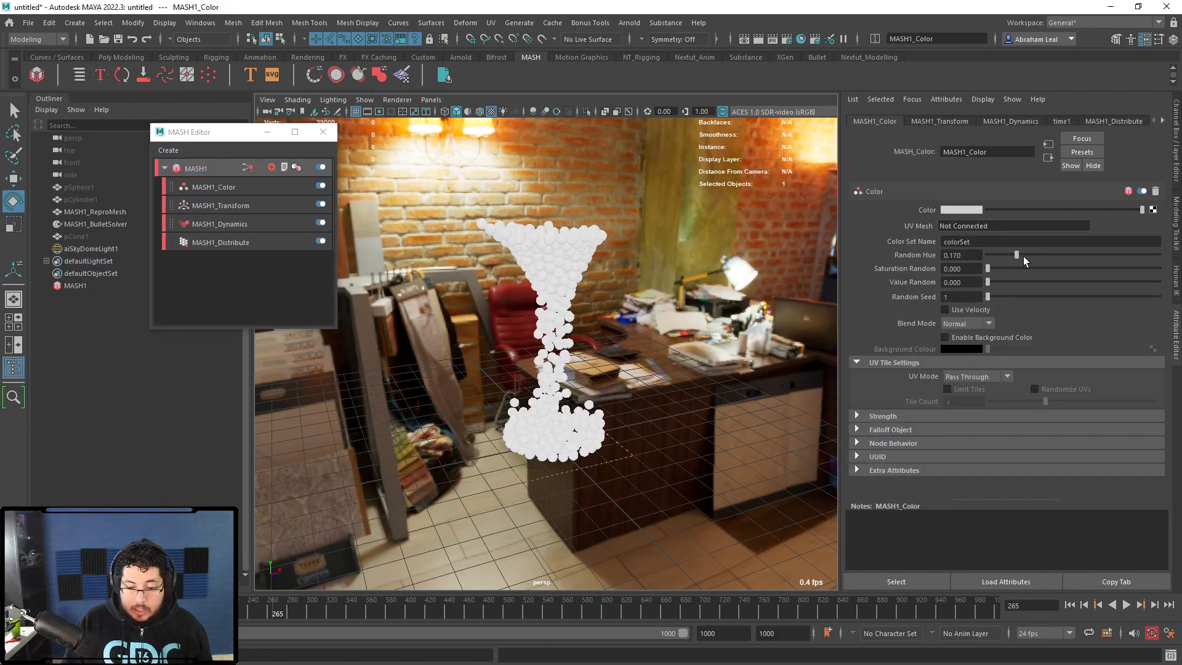
click(970, 209)
click(952, 183)
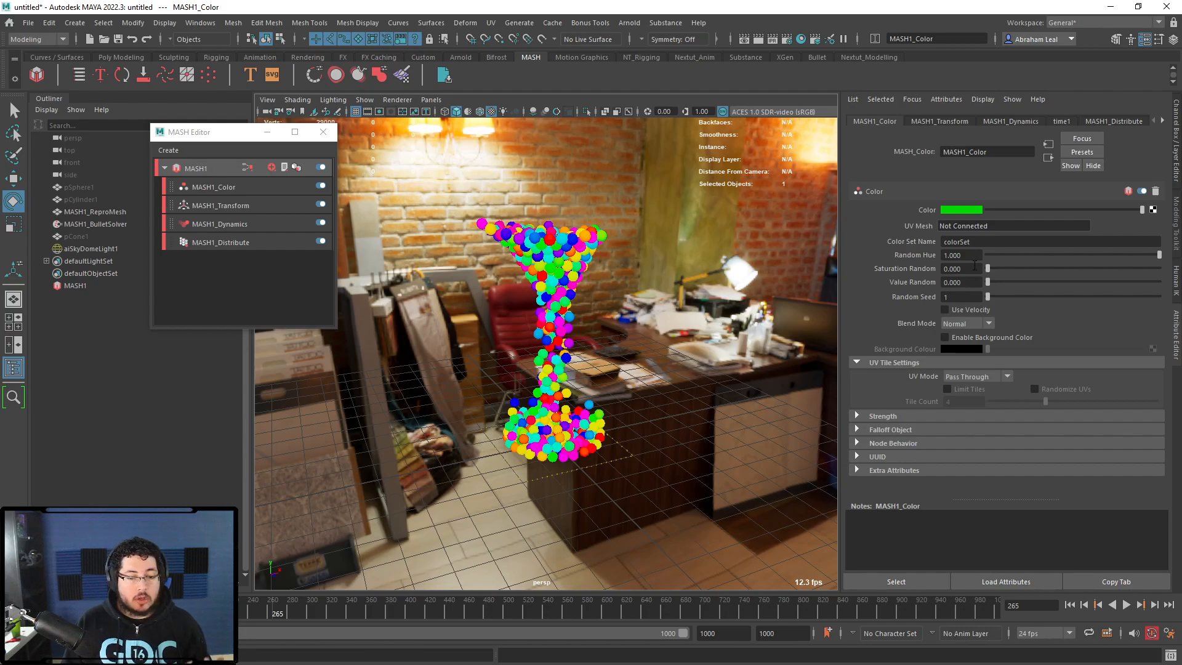
- Render the colored spheres in the Arnold RenderView to check their colors, then stop the render and minimize its window
key(alt+Tab)
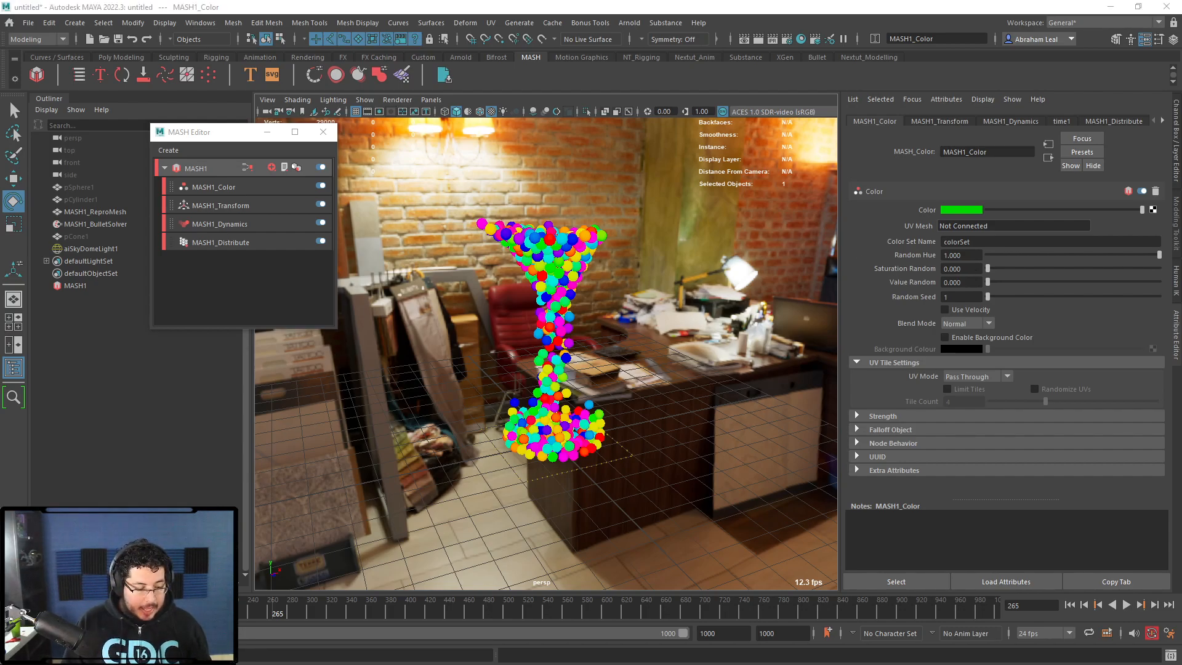
click(848, 138)
scroll(659, 227, down, 2)
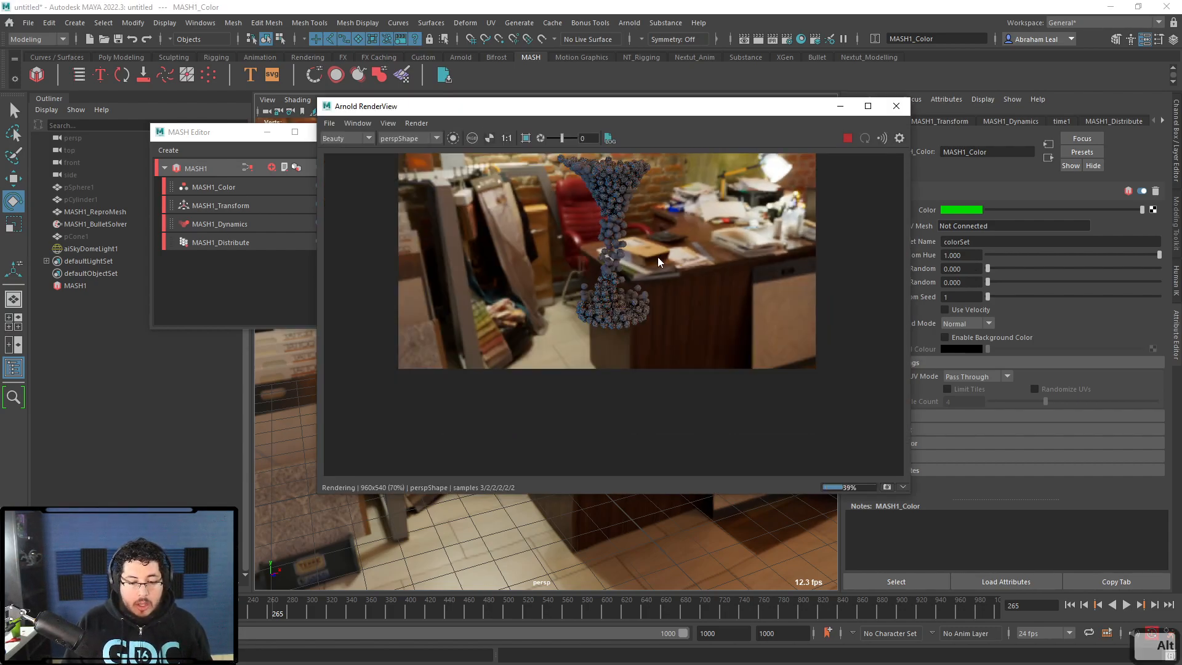
alt+middle_drag(659, 253, 652, 286)
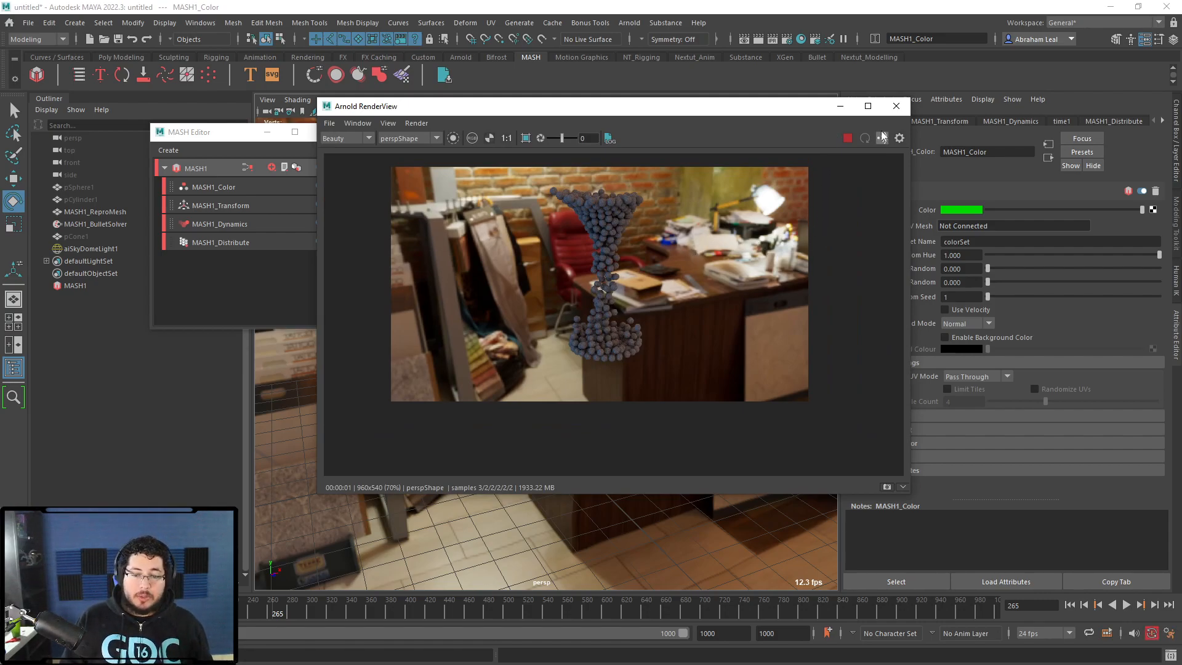
click(848, 138)
drag(816, 114, 550, 127)
click(569, 122)
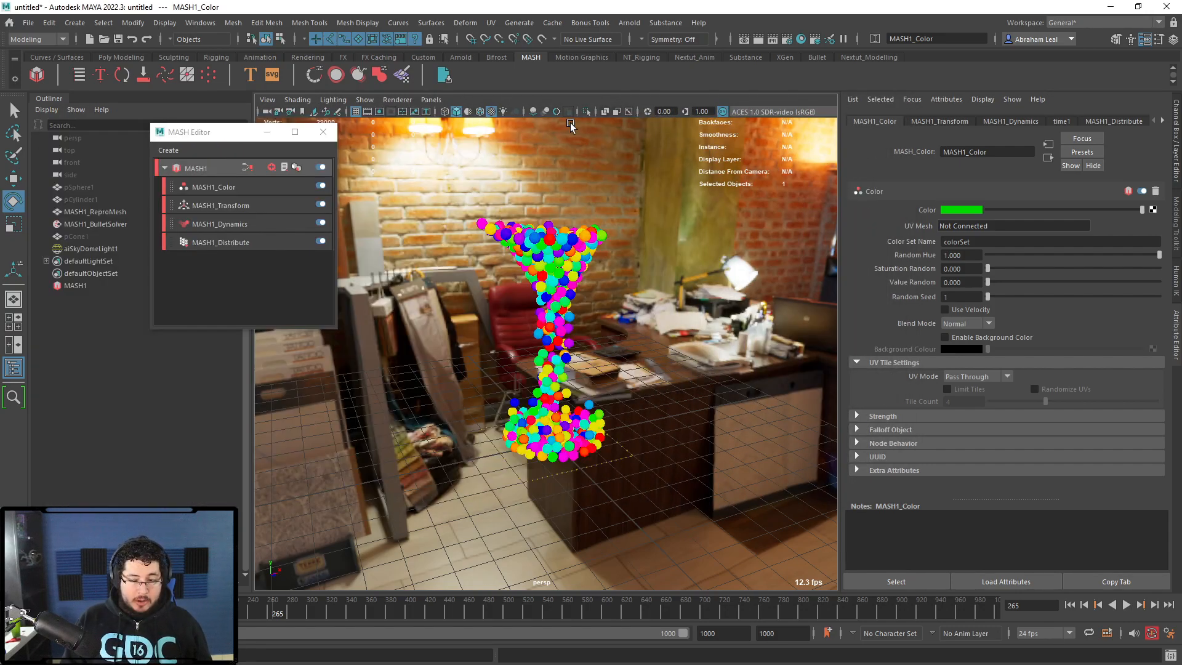
- Inspect the Arnold attributes of MASH1_ReproMesh and the Color Per Vertex output option of its Repro node
click(106, 212)
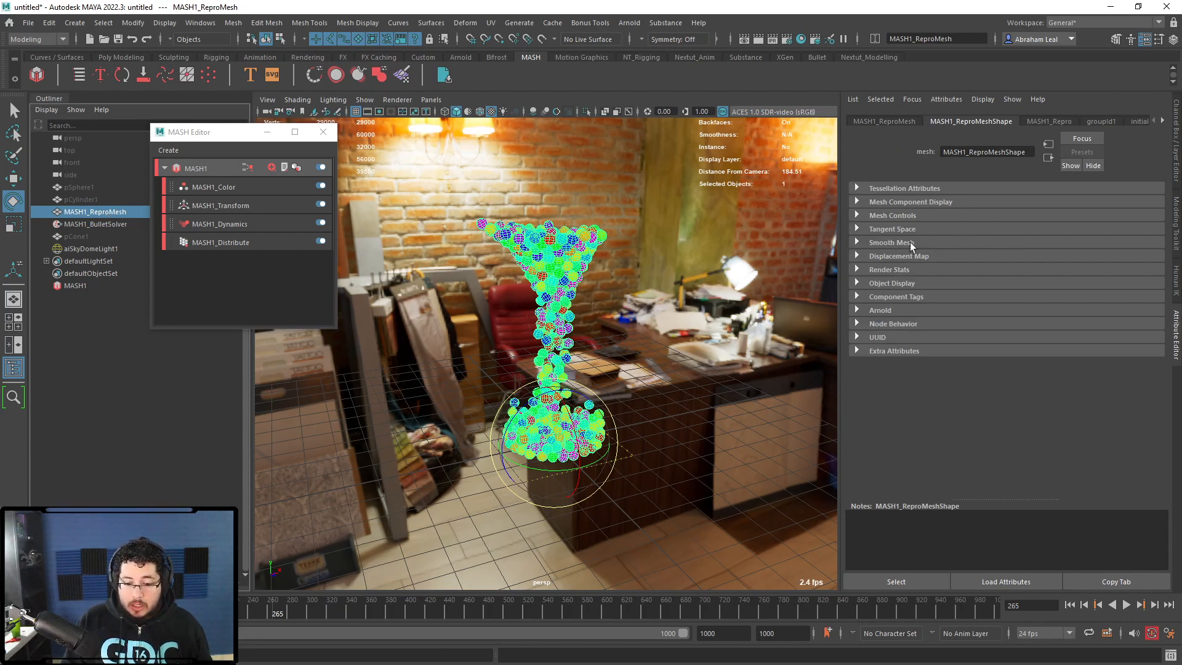
click(857, 310)
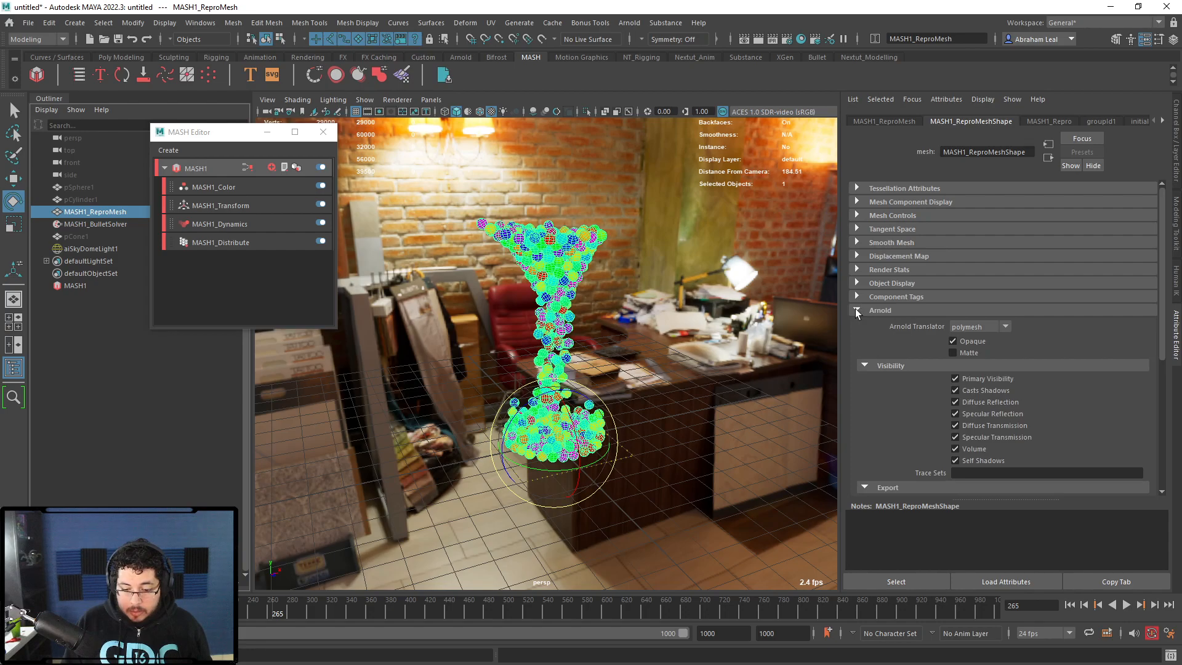
click(1048, 121)
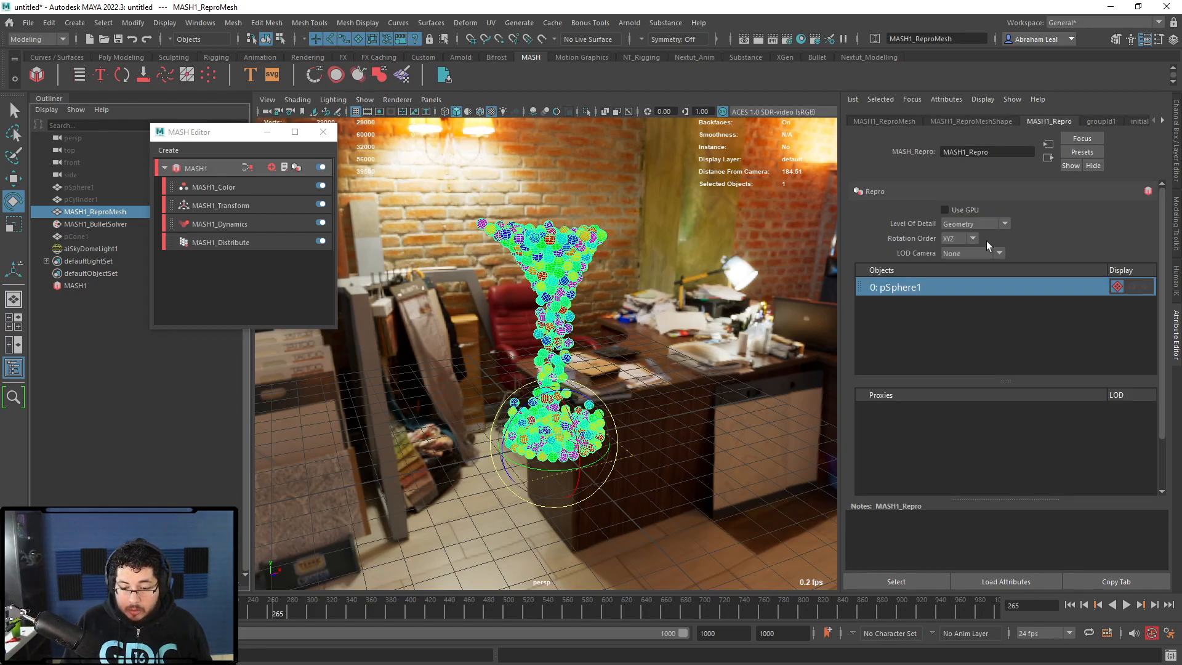
scroll(984, 420, down, 2)
click(859, 463)
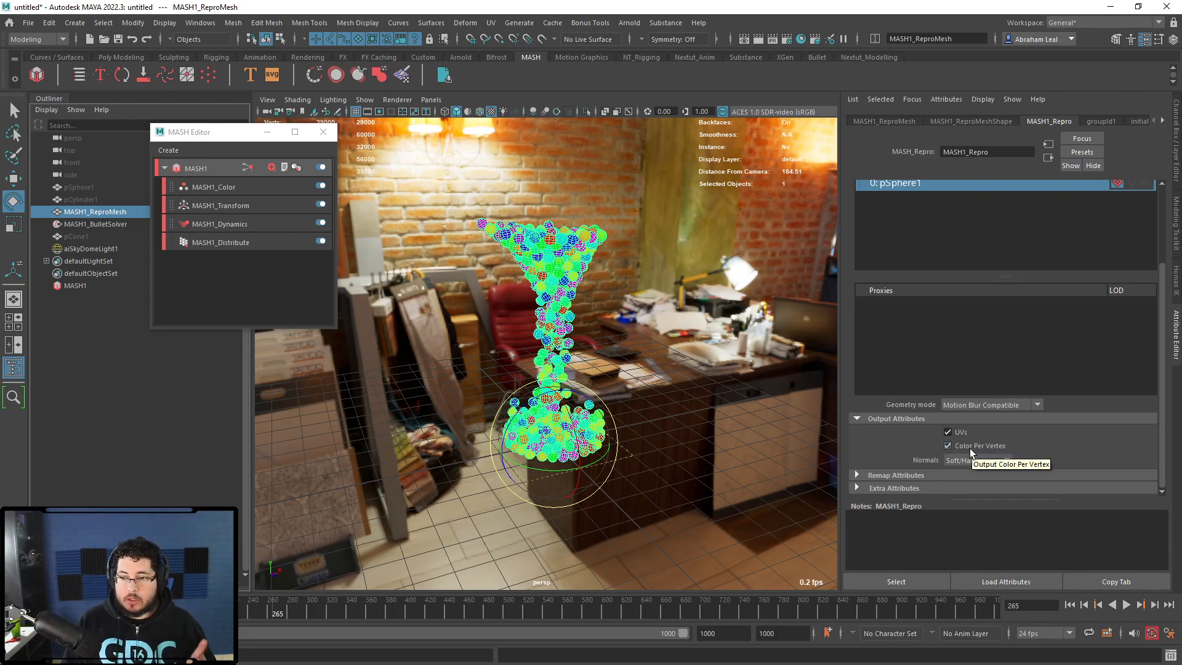
- Assign a new aiStandardSurface material to the sphere mesh and name it M_Candies
right_drag(566, 248, 570, 563)
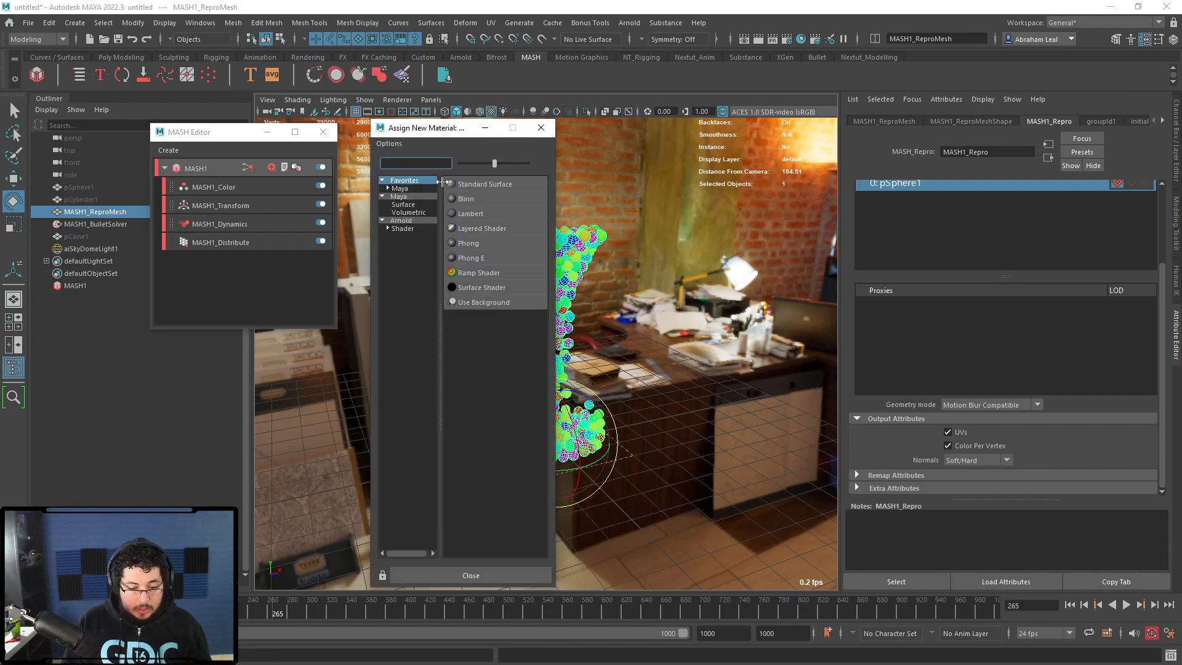
click(400, 219)
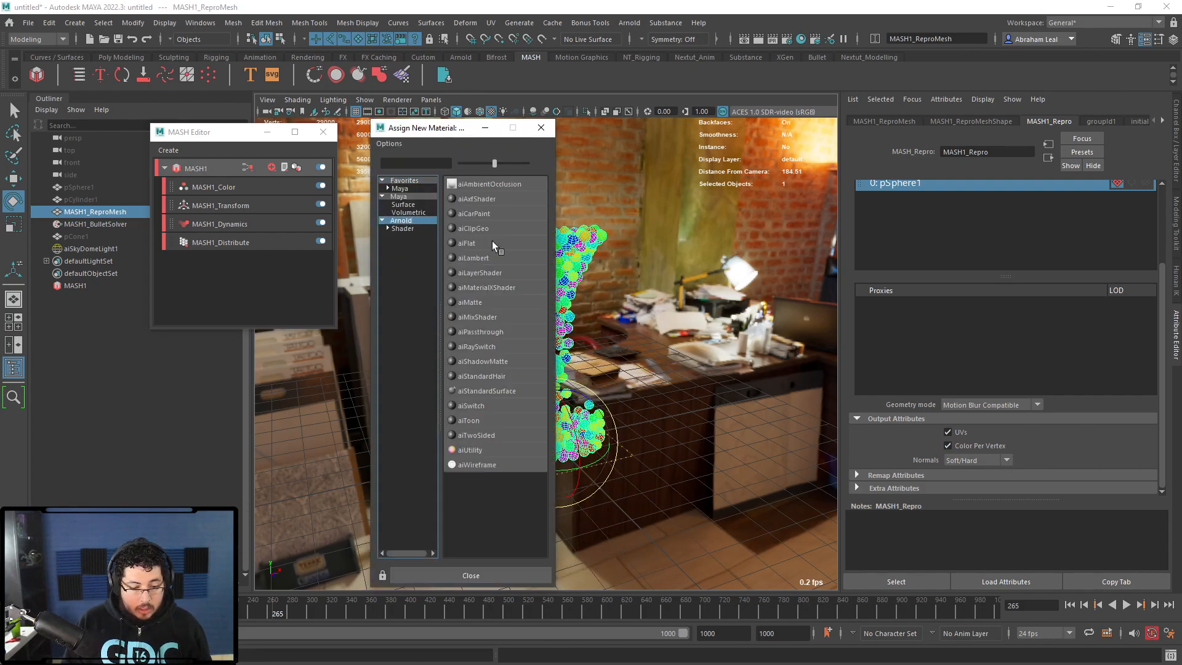
click(479, 391)
double_click(949, 151)
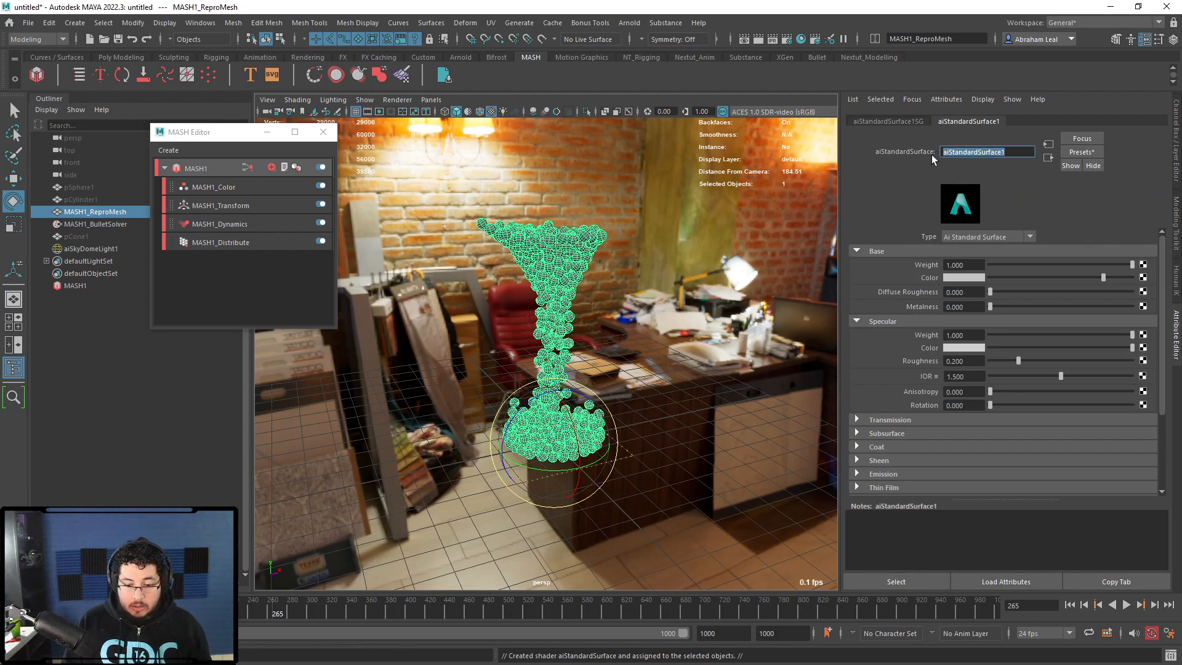
text(M_Candies)
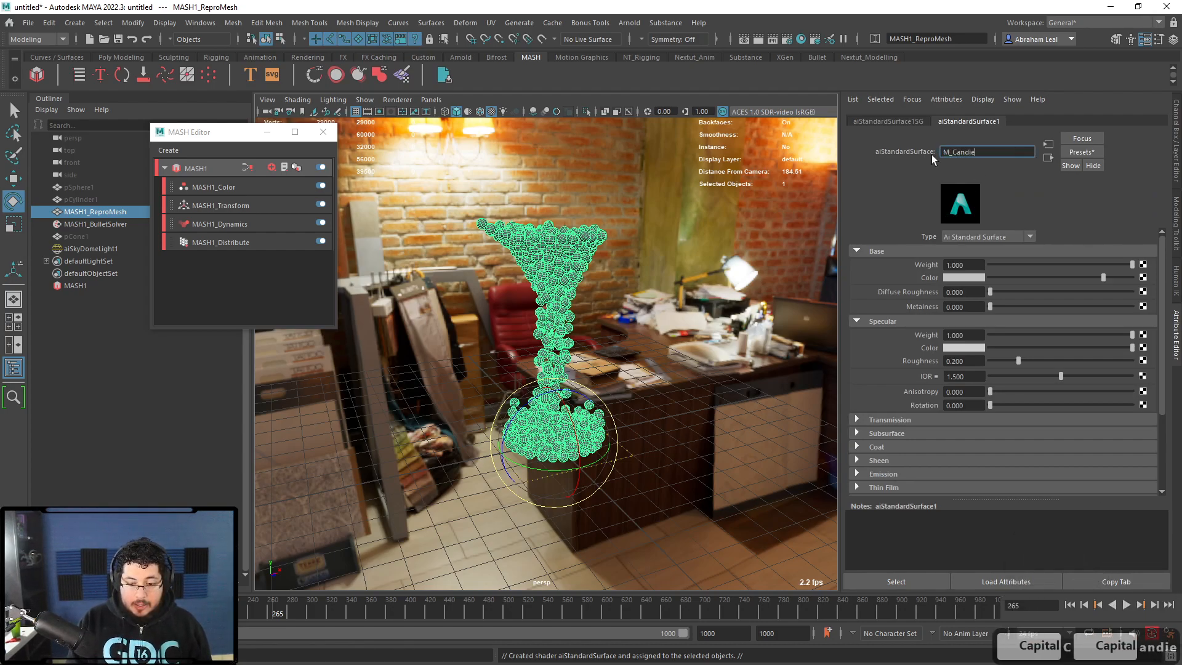
key(Return)
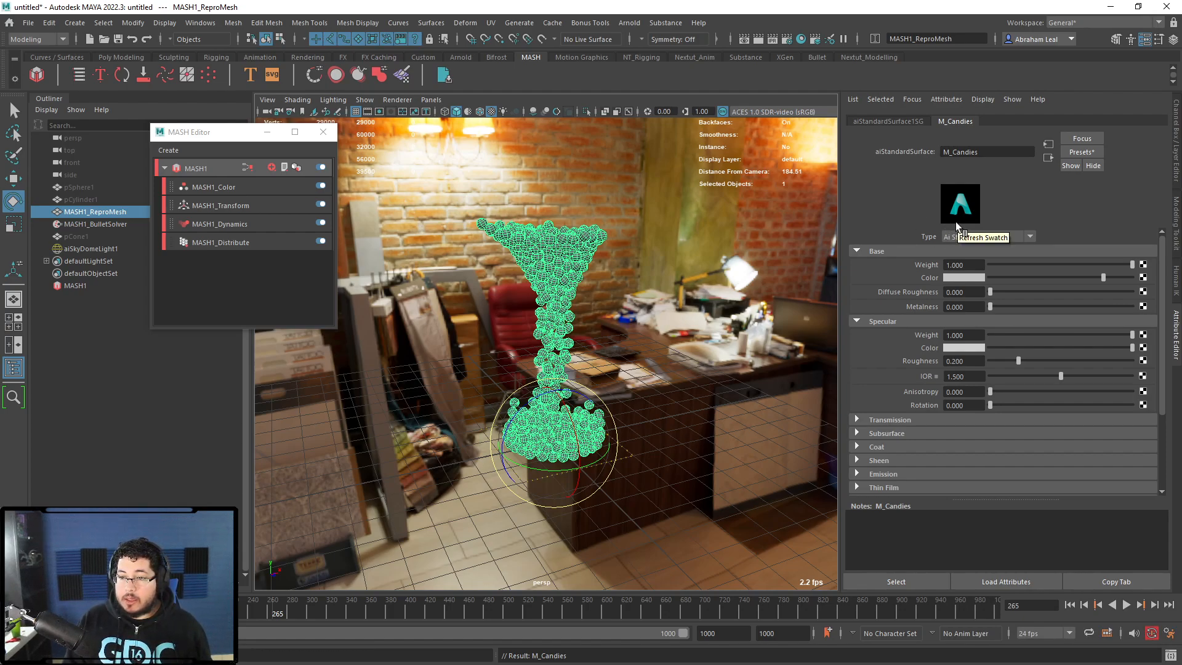
- Rename the MASH1_Color node's color set to CandiesSet and copy that name
click(229, 191)
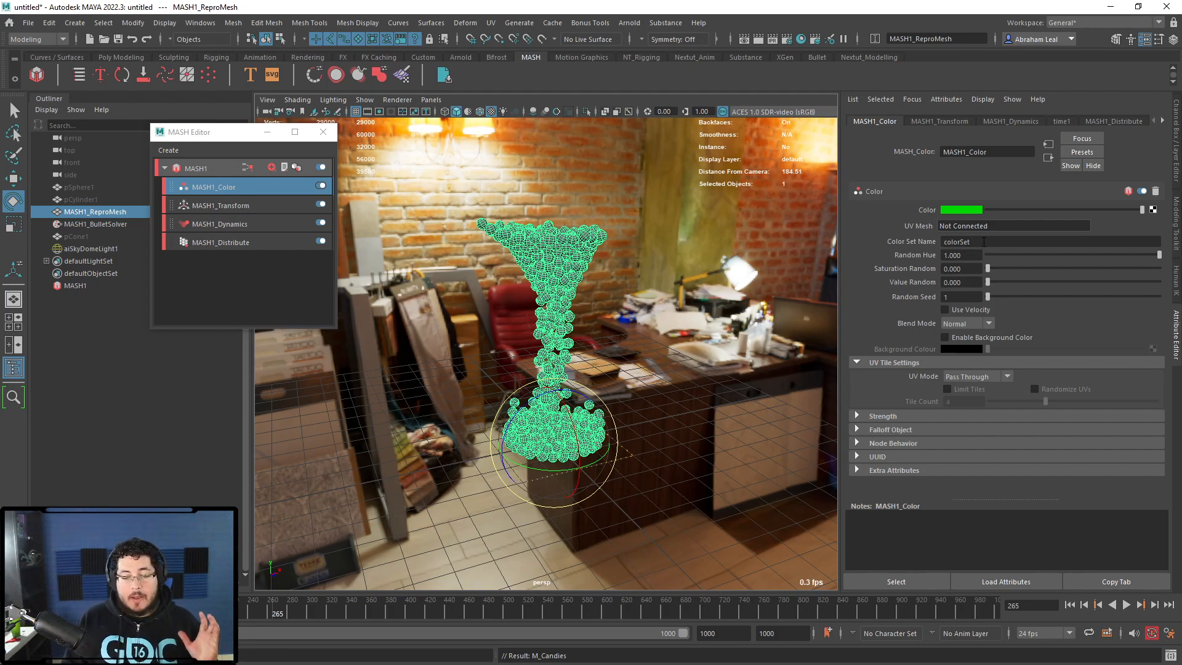
double_click(951, 242)
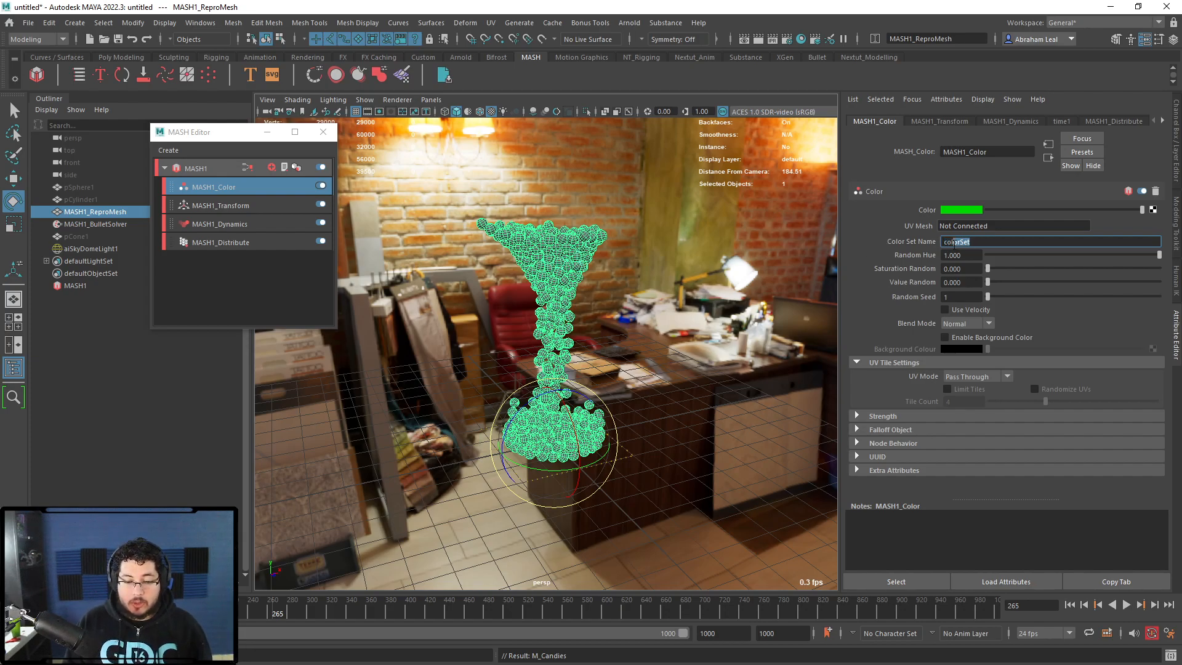
text(Can)
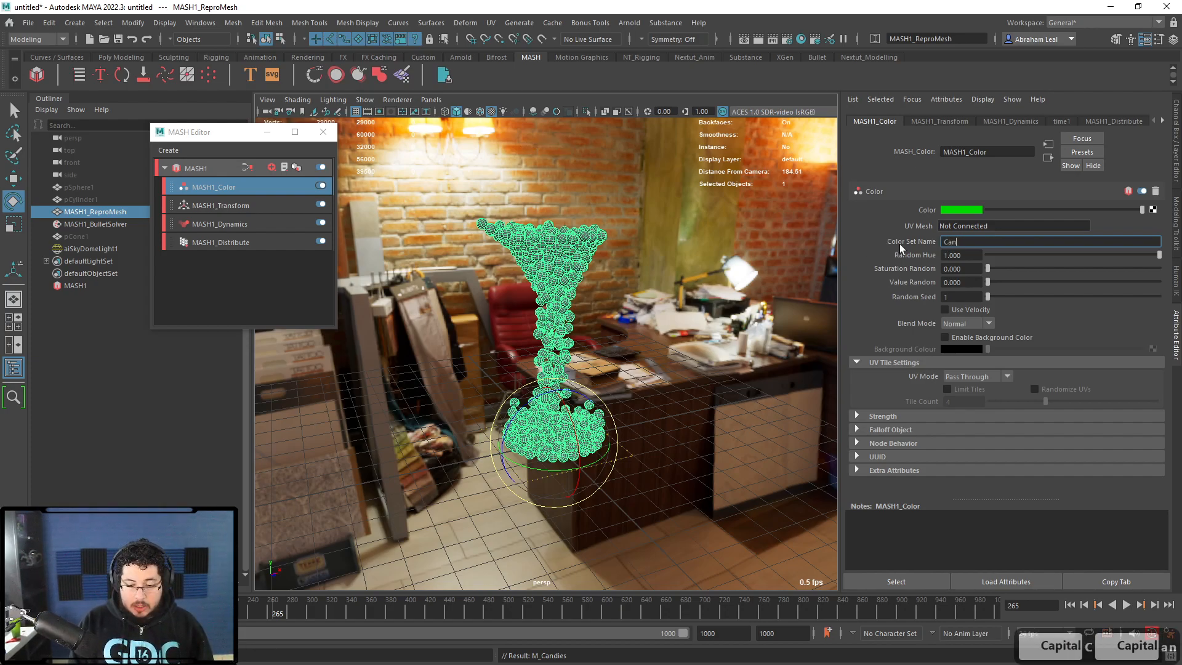
text(diesSet)
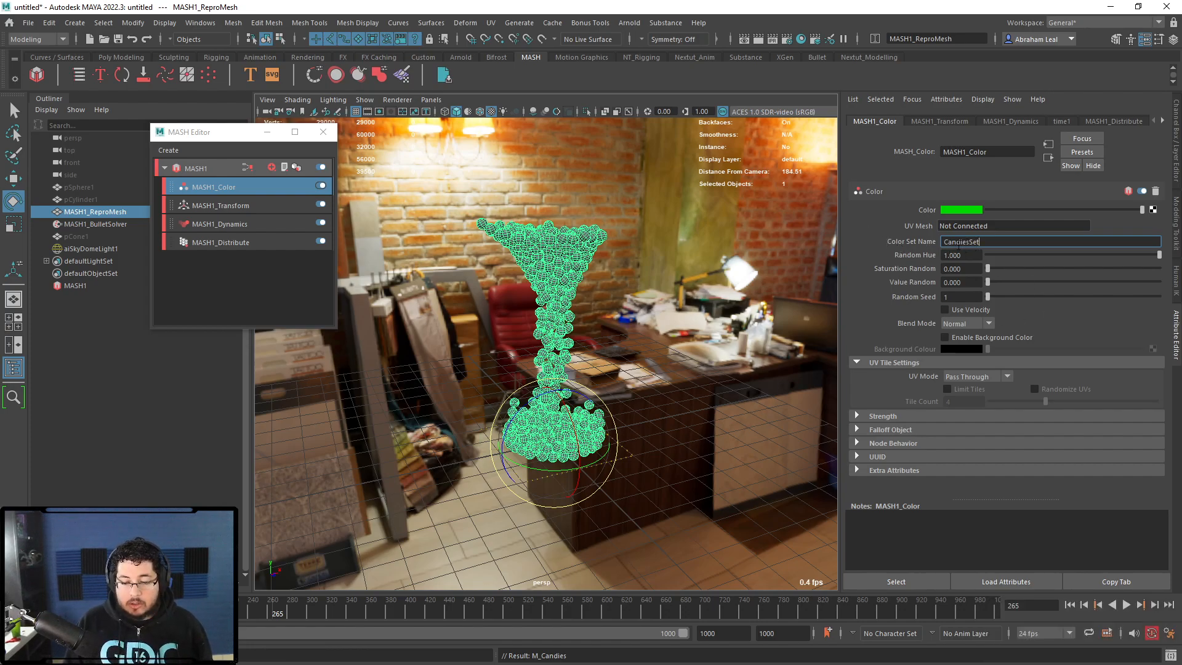
key(ctrl+a)
key(ctrl+c)
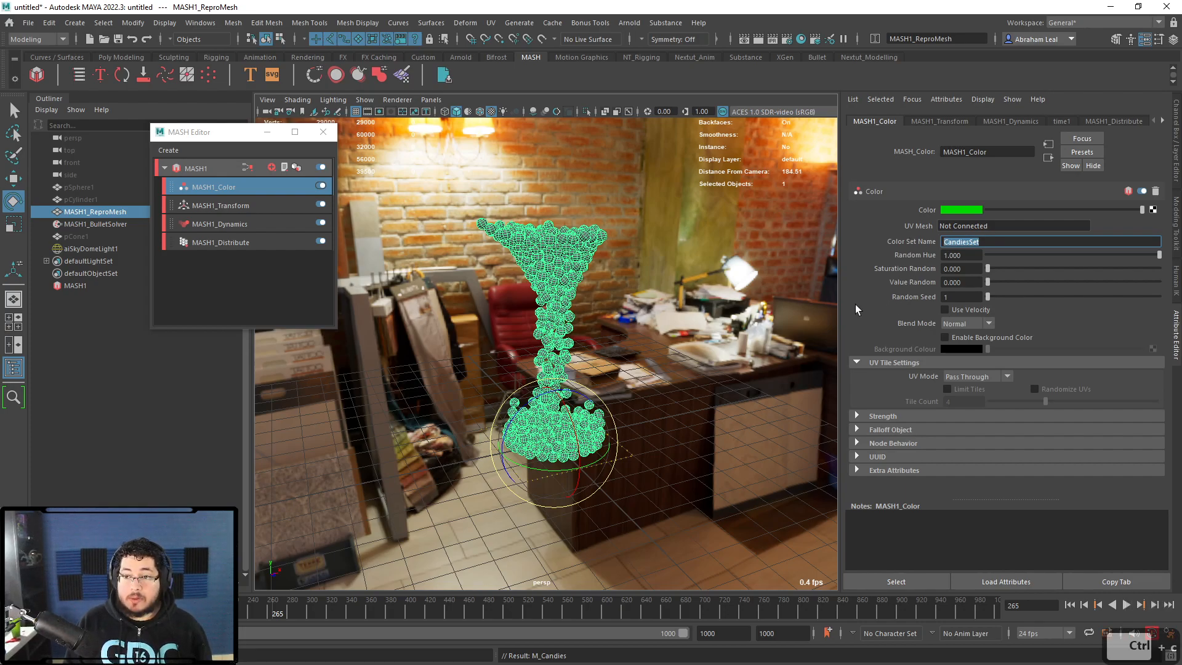
- Connect an aiUserDataColor node to the base color of the M_Candies material
click(1162, 123)
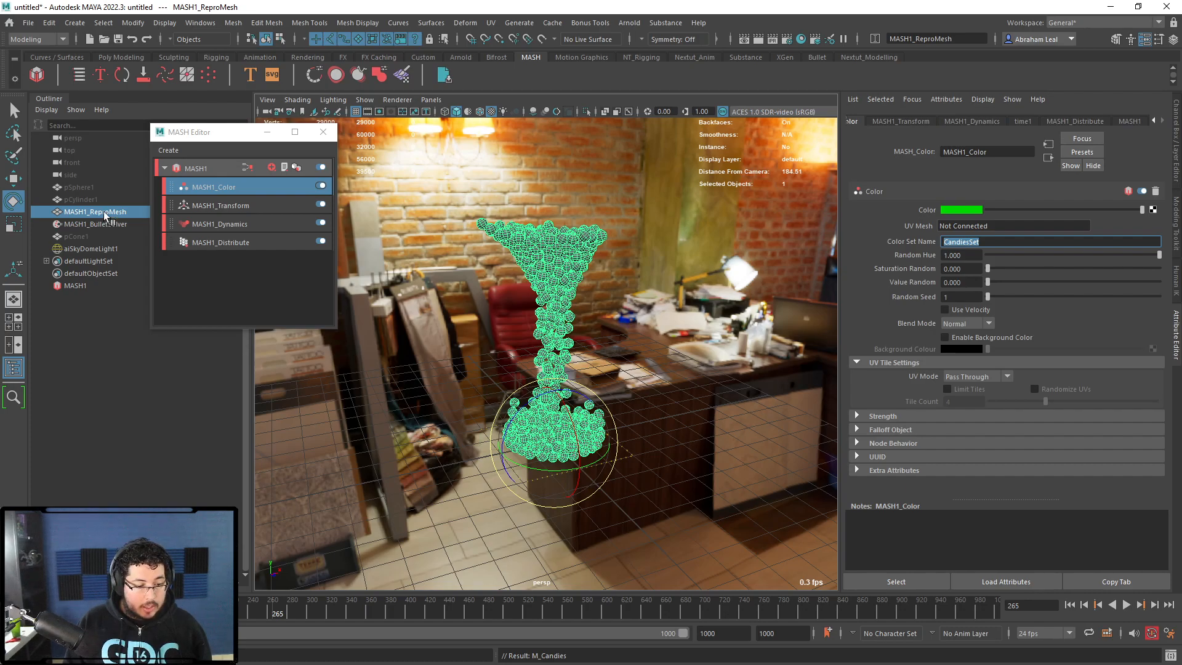
click(578, 286)
click(552, 268)
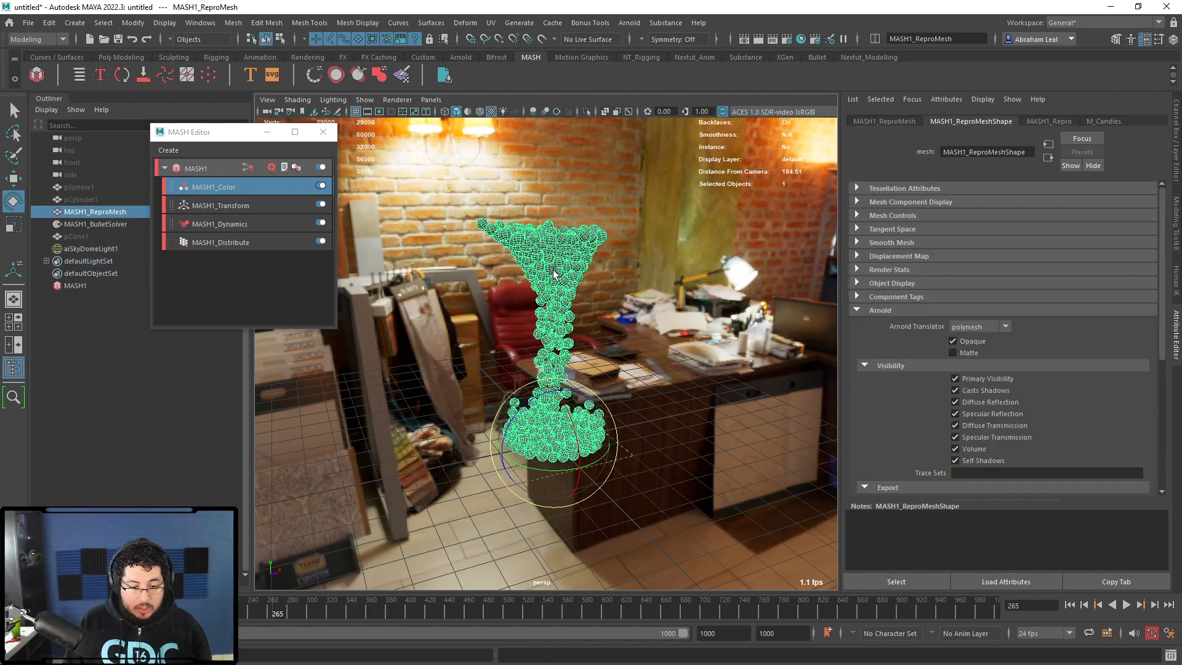
click(1106, 122)
click(1143, 278)
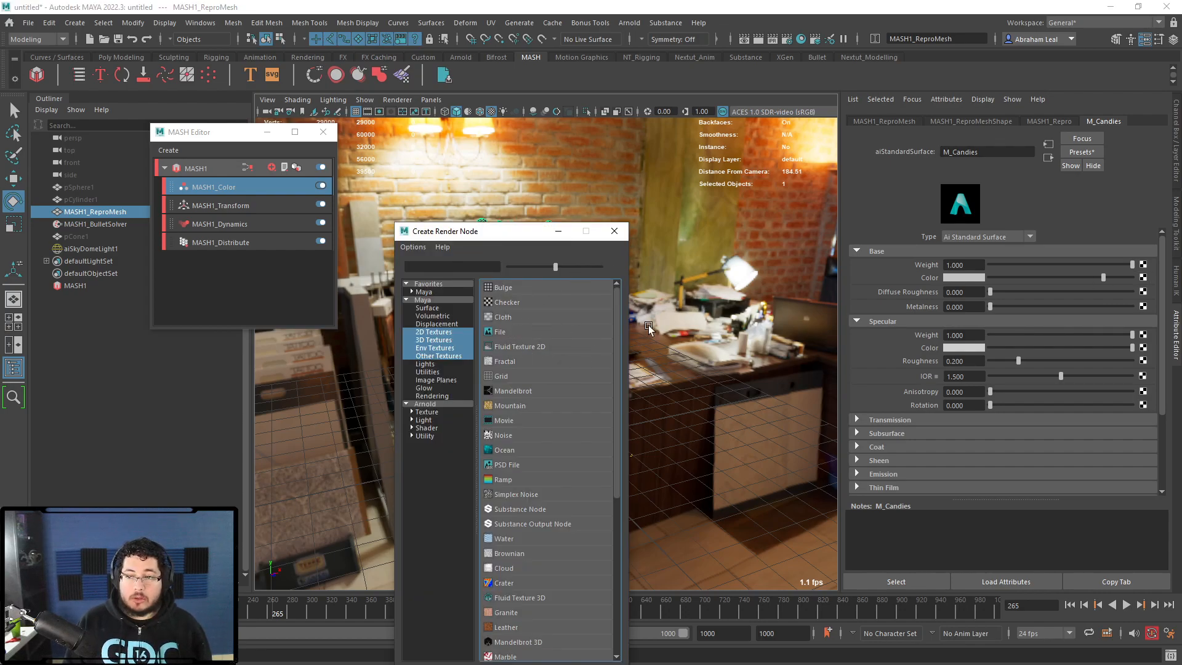
click(451, 267)
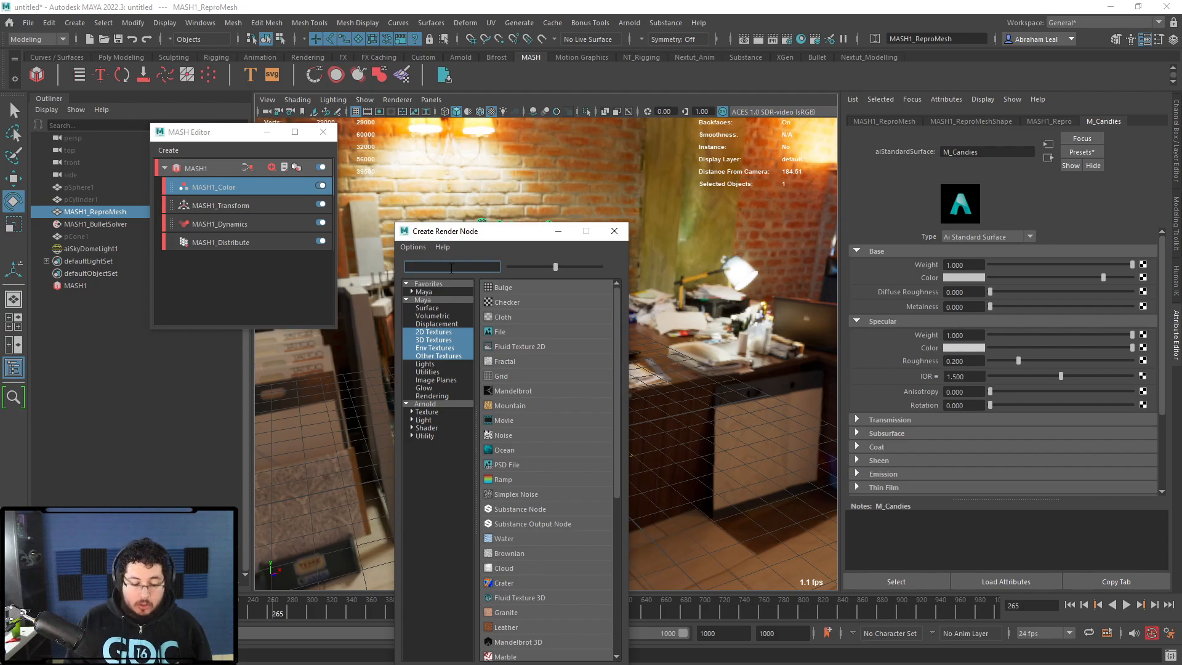
text(user)
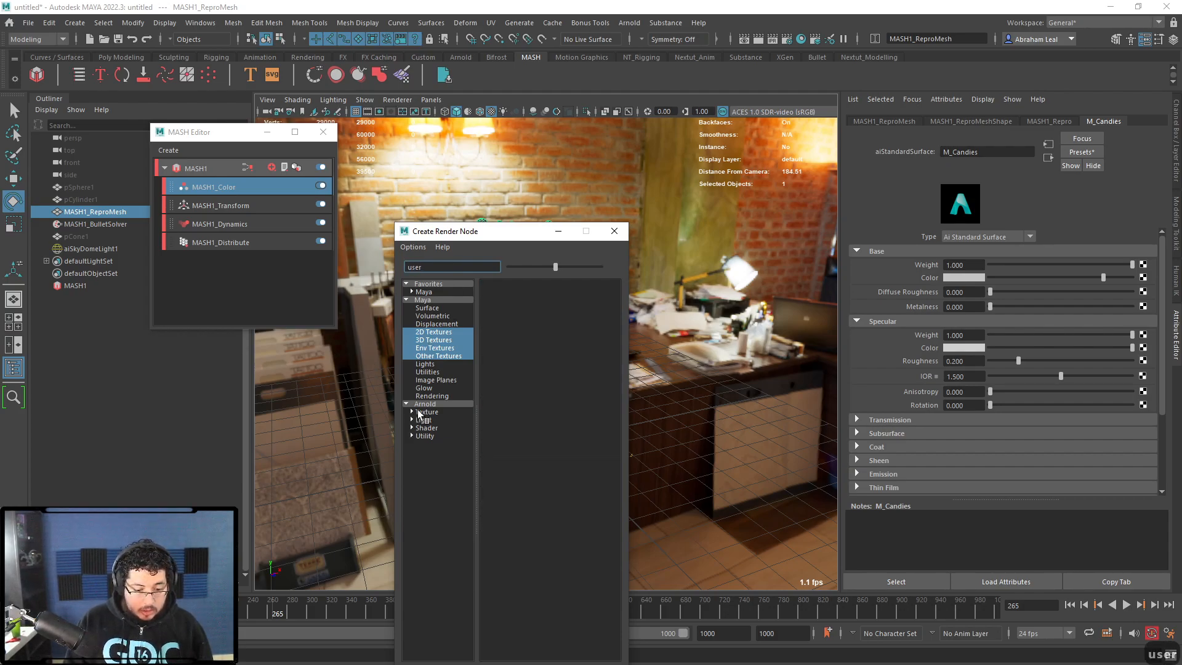
click(423, 405)
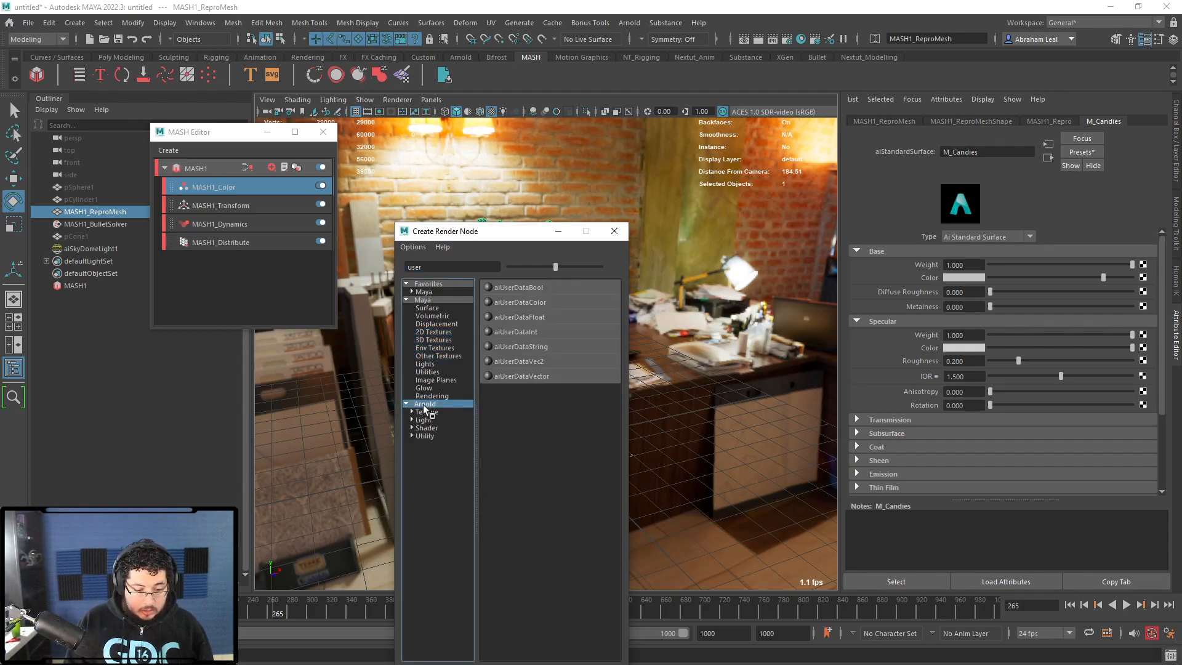
click(533, 305)
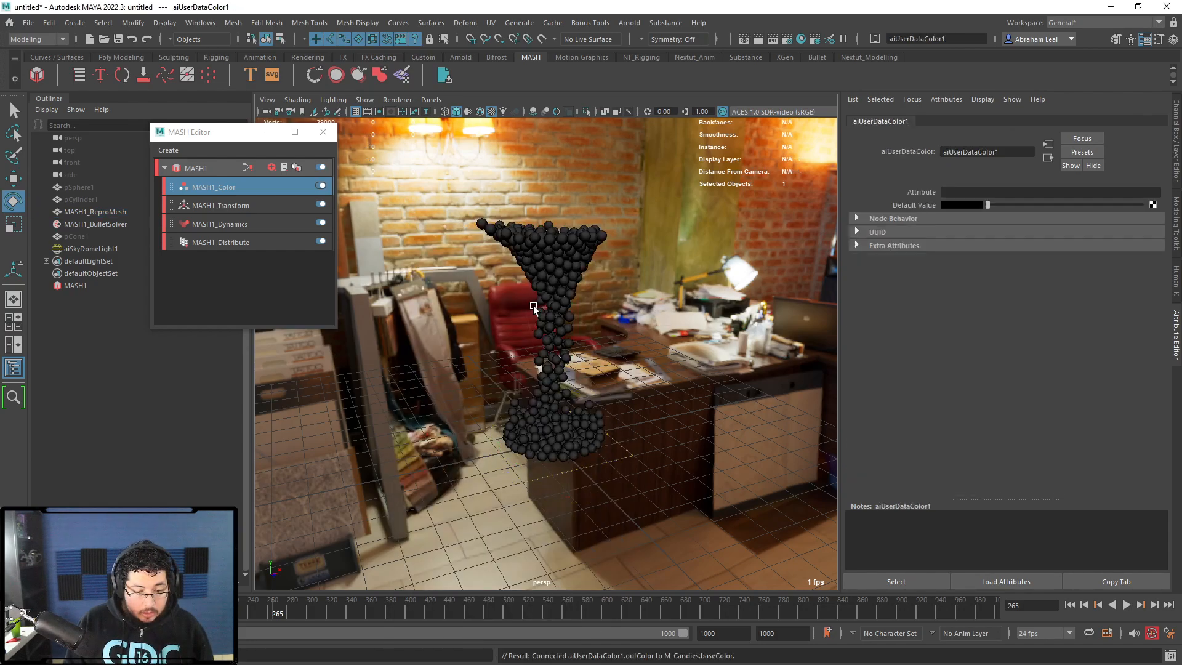
- Set the aiUserDataColor node's attribute to the copied color set name, CandiesSet
click(962, 193)
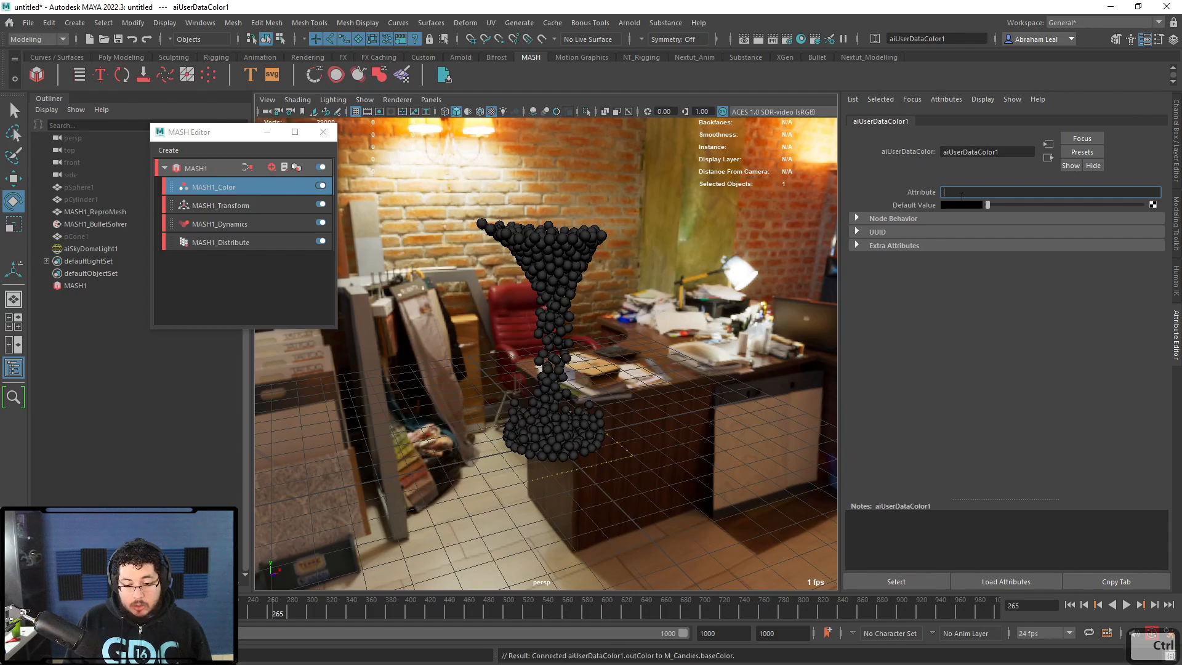
key(ctrl+v)
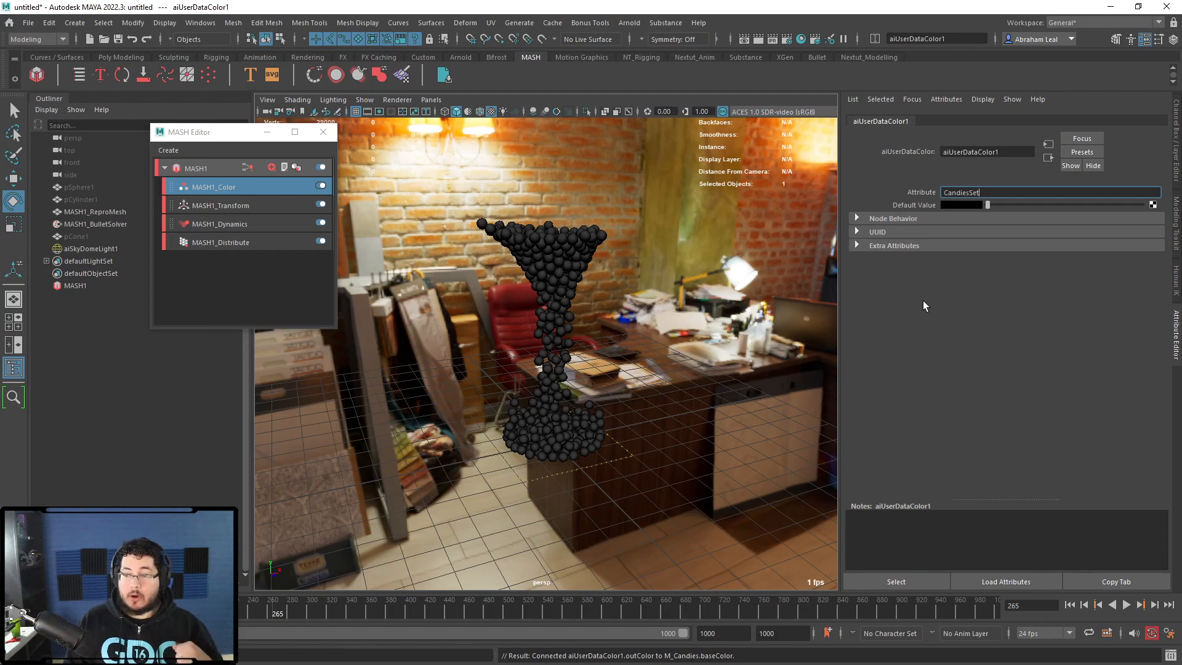
click(734, 334)
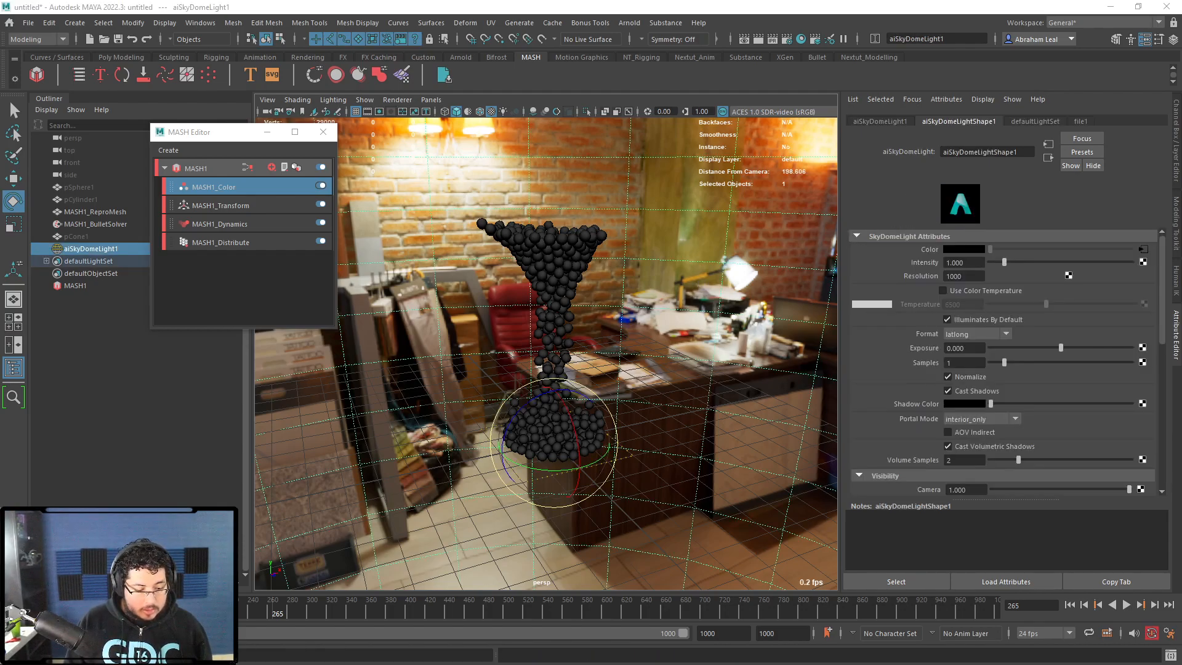
- Examine the candies in the Arnold render and check the color texture of the sky dome light
key(alt+Tab)
click(574, 150)
alt+right_drag(308, 293, 387, 323)
scroll(386, 322, down, 2)
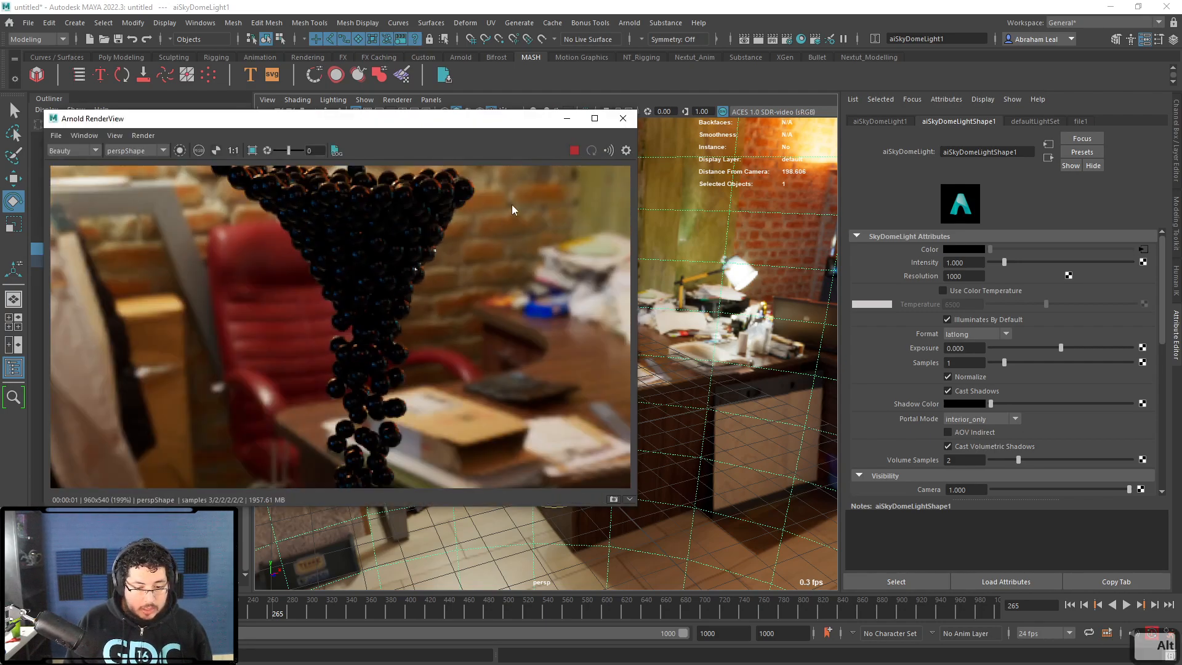
scroll(421, 216, down, 1)
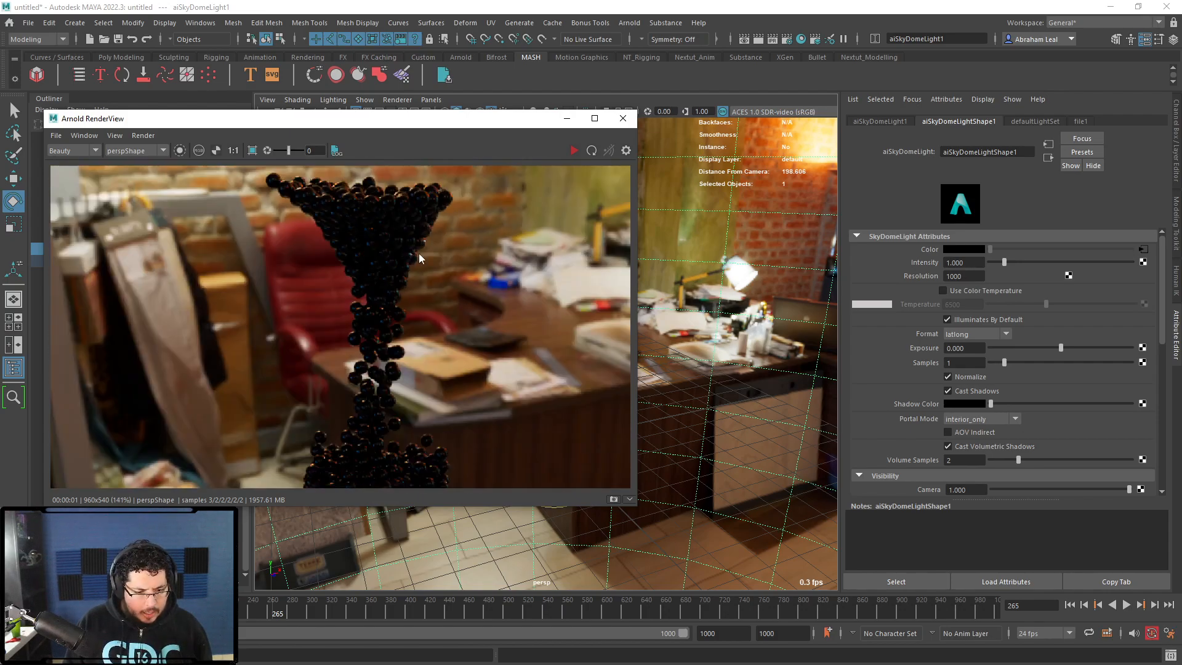
click(1144, 249)
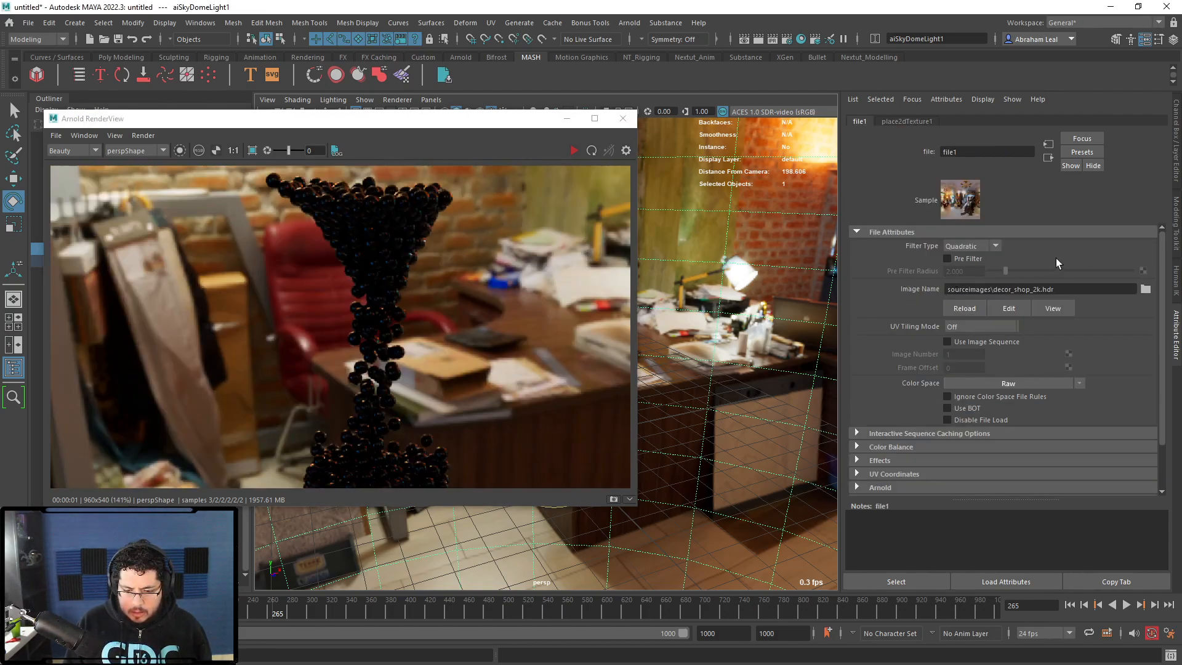
- Check the aiUserDataColor node connected to the base color of the sphere mesh's M_Candies material
click(710, 362)
drag(502, 119, 400, 119)
click(547, 242)
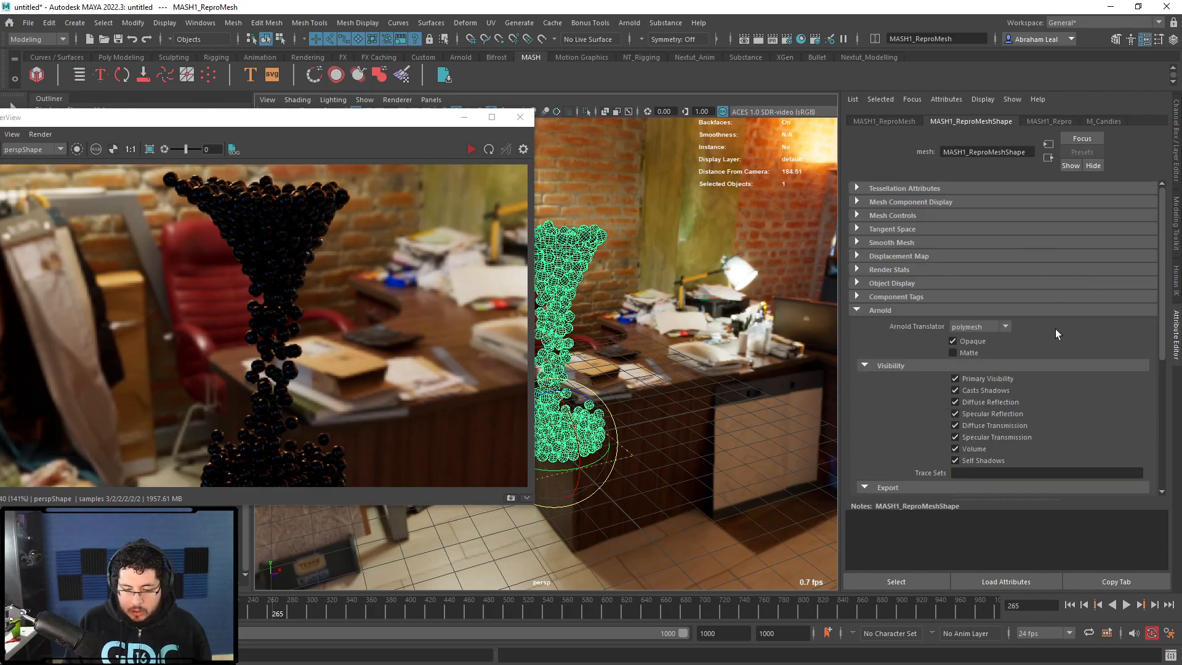
click(1103, 122)
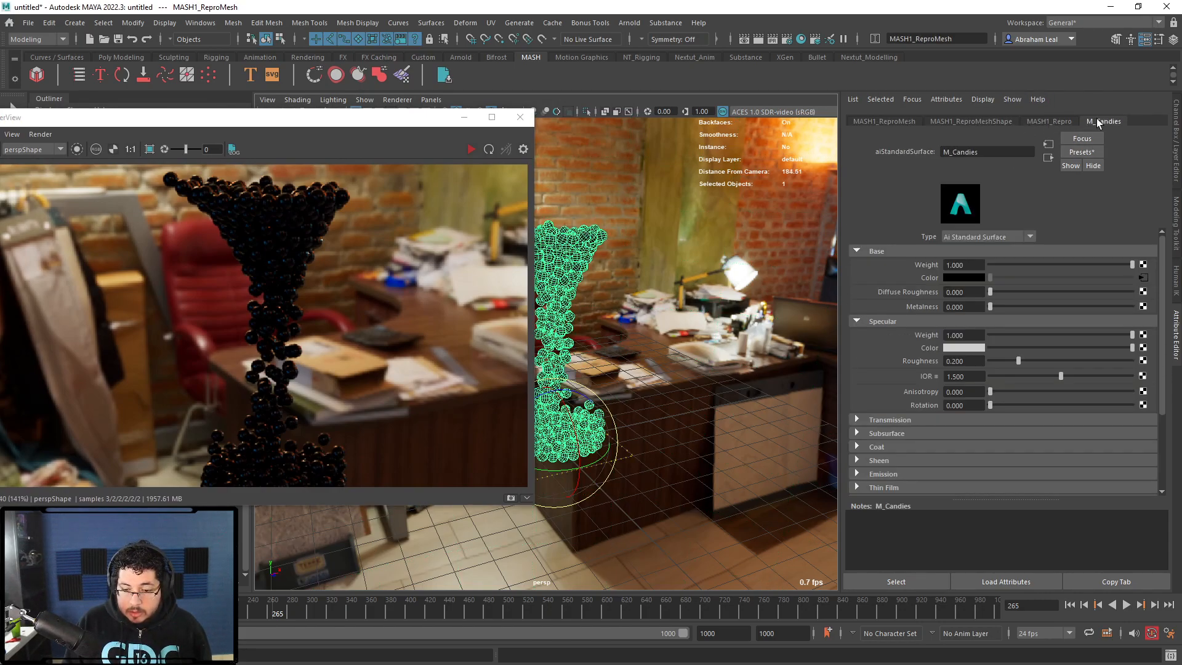
click(1138, 277)
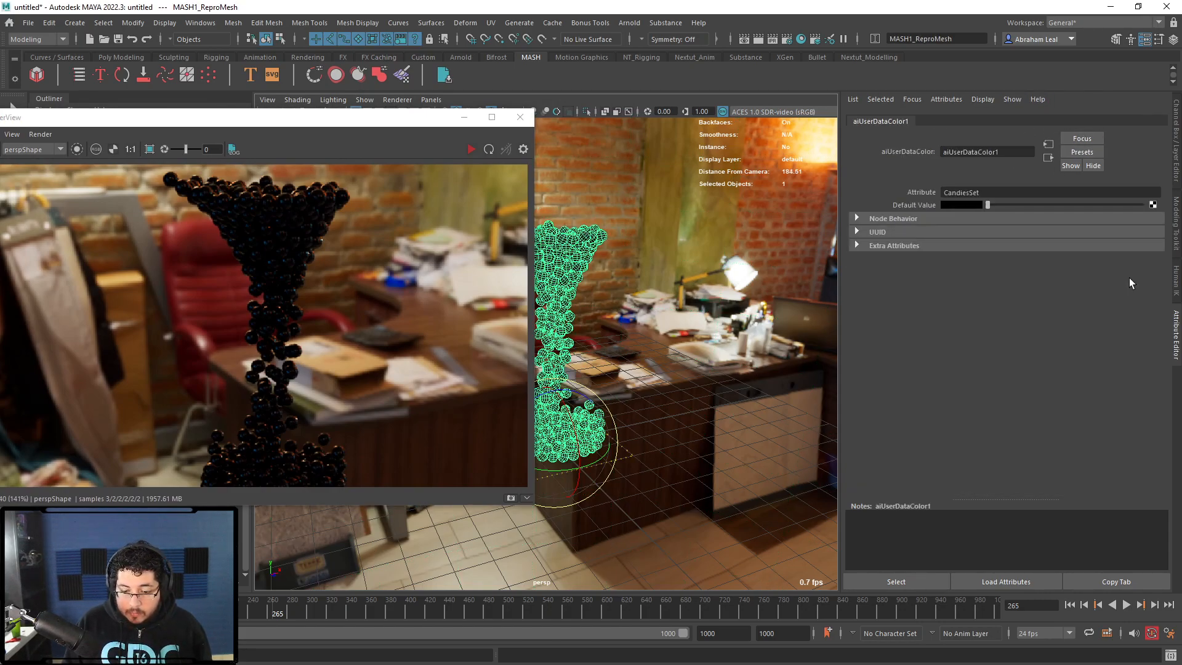
click(856, 219)
click(856, 218)
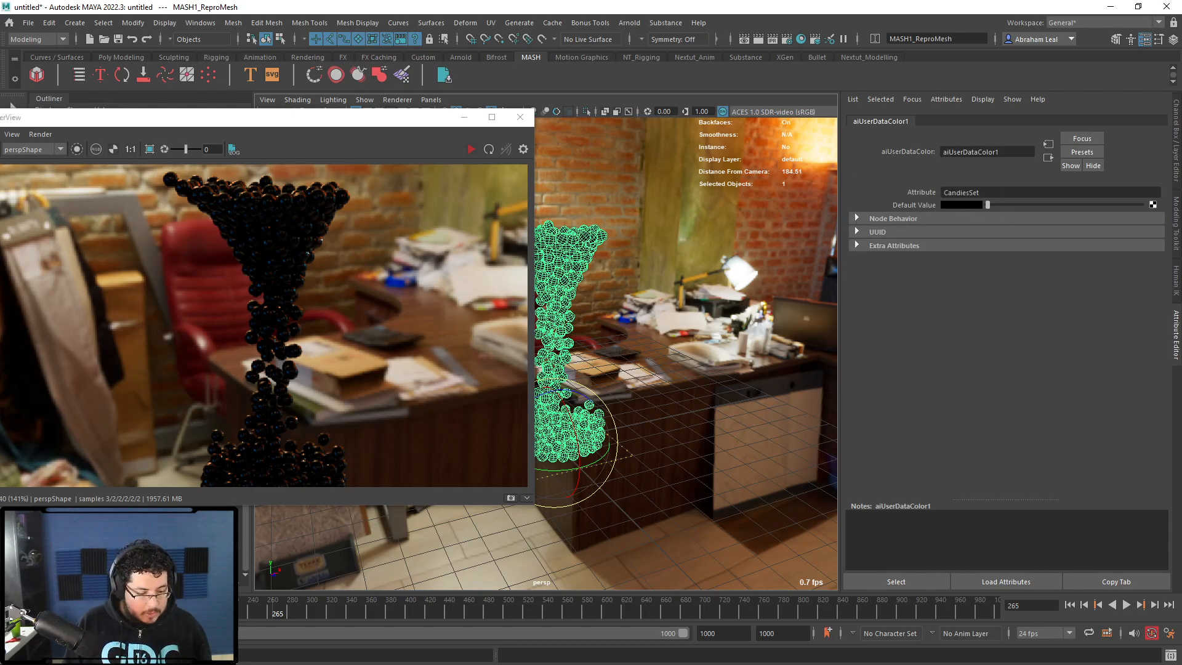
- Review the color set name and other settings of the MASH1_Color node
drag(369, 117, 602, 192)
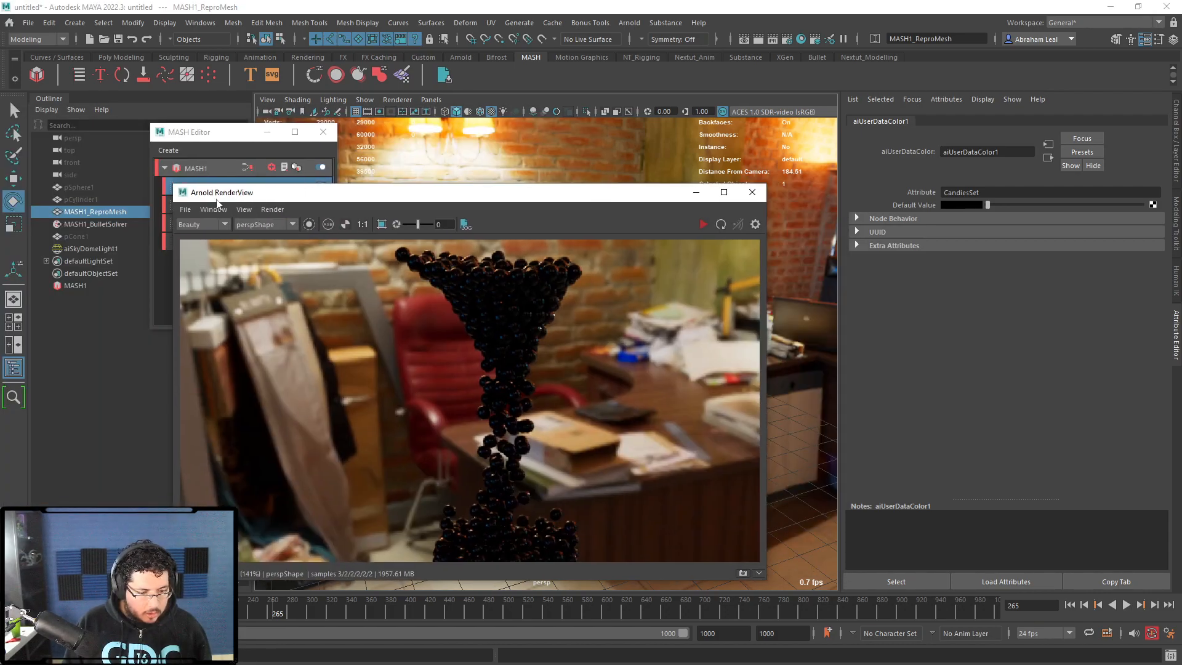
drag(207, 132, 169, 143)
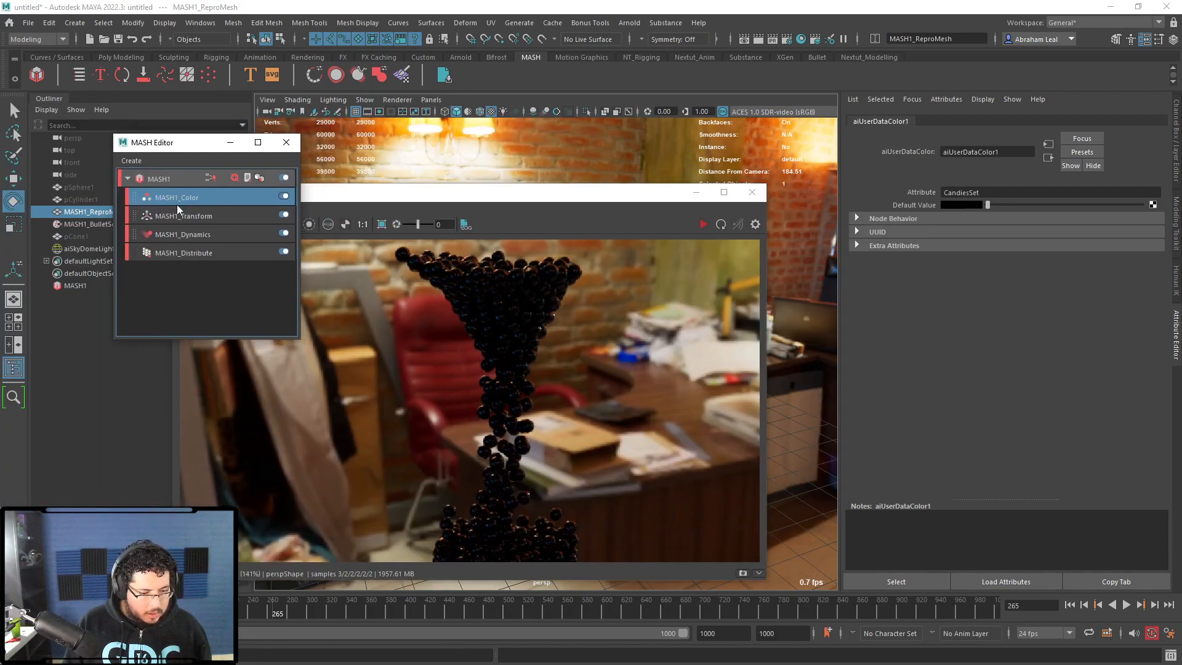
click(171, 181)
scroll(953, 357, down, 2)
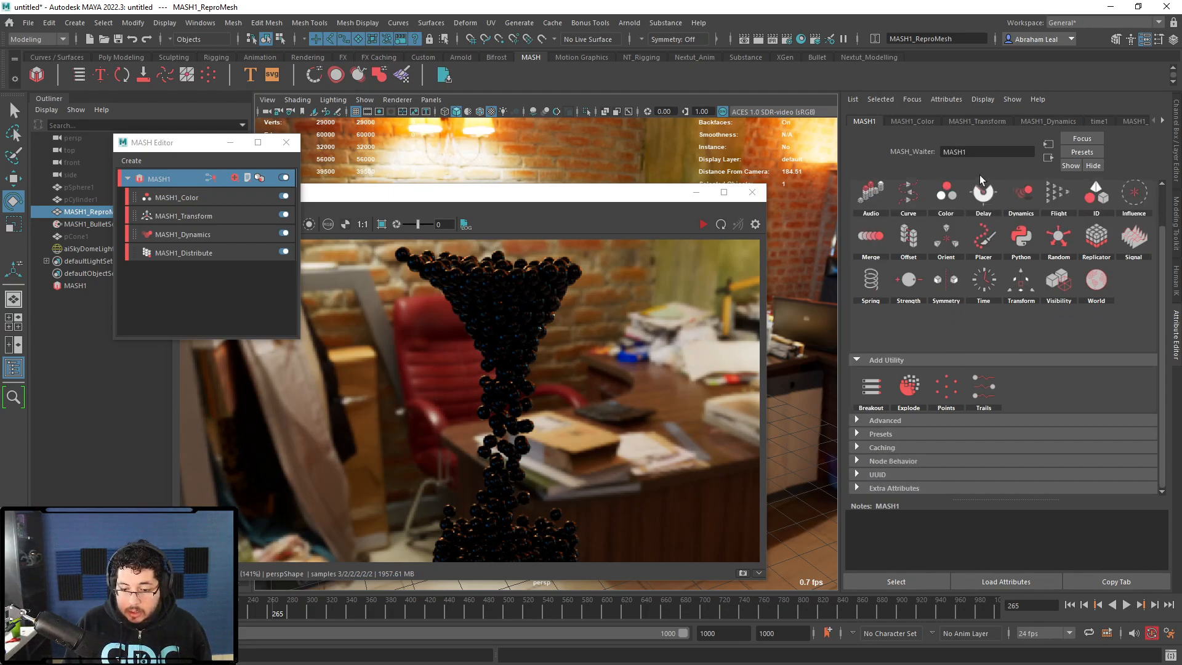
click(922, 124)
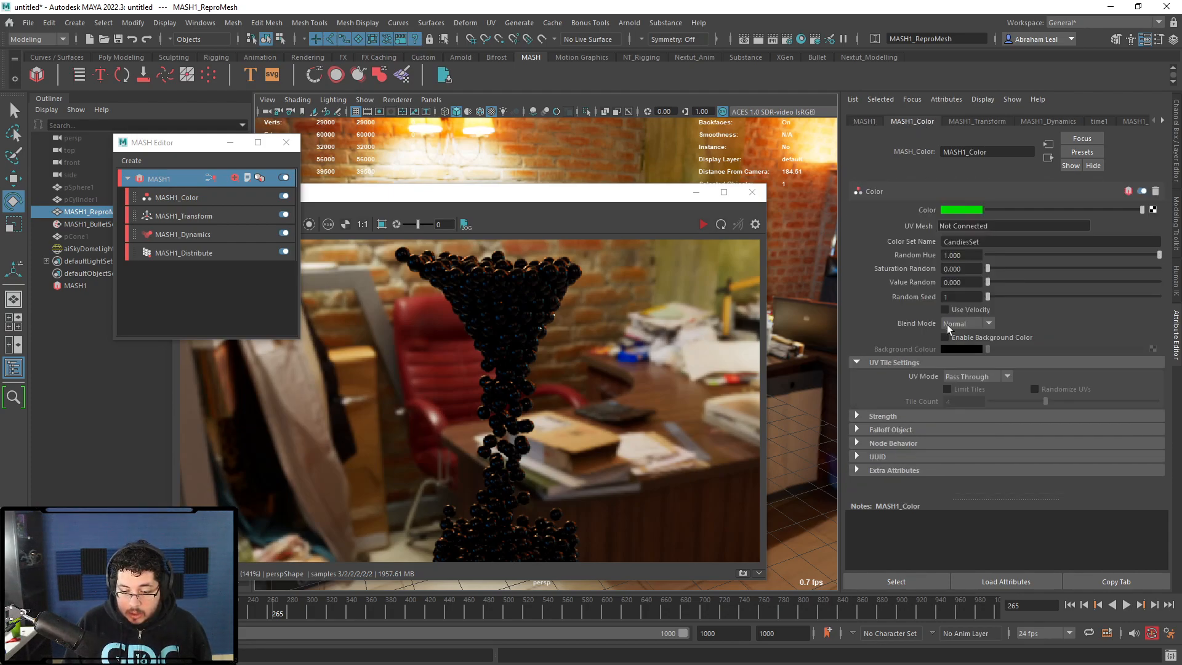
click(856, 429)
click(853, 429)
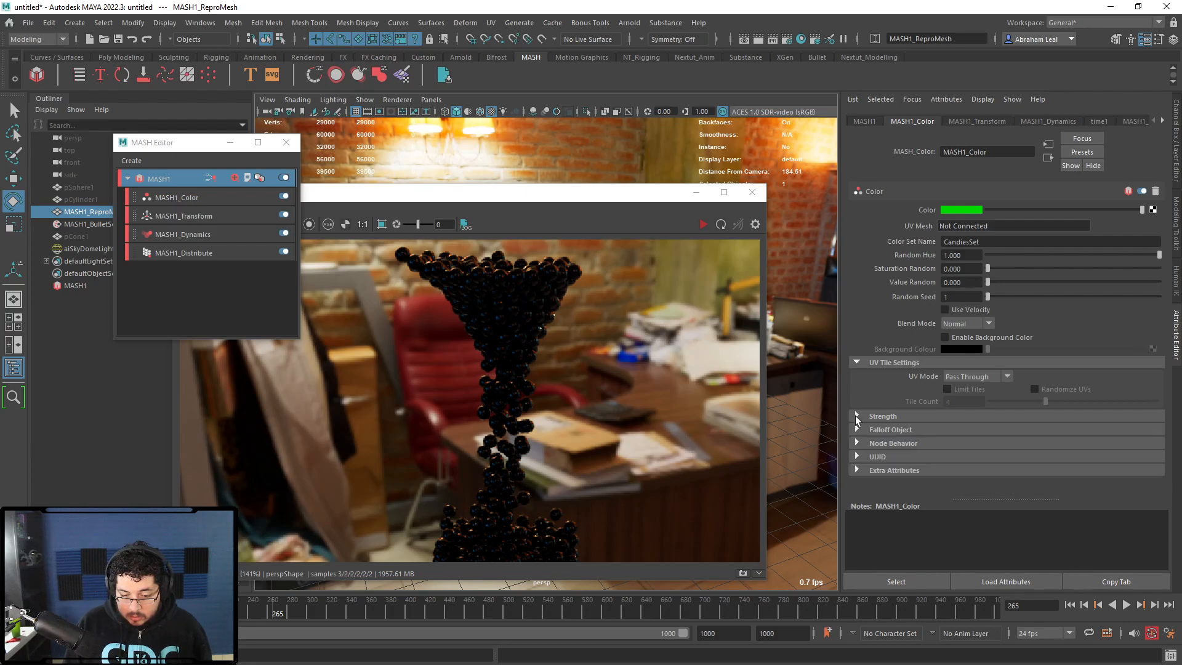
- Look through the MASH network's Transform, Dynamics, time and Distribute nodes
click(981, 123)
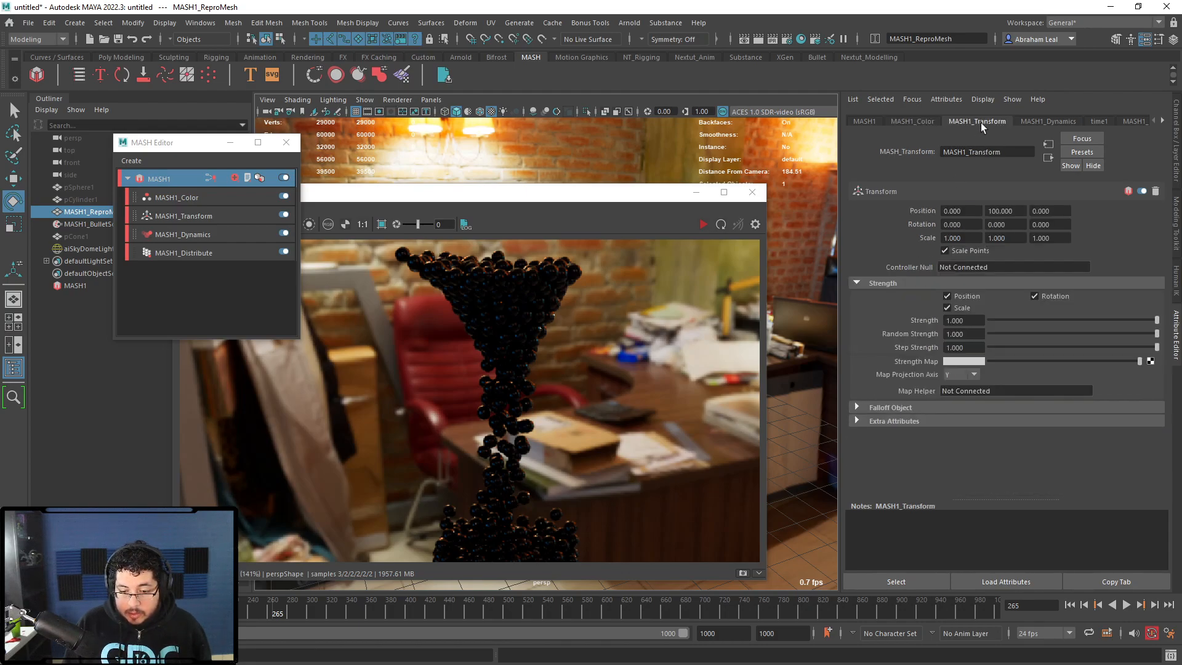
click(1050, 121)
click(1097, 122)
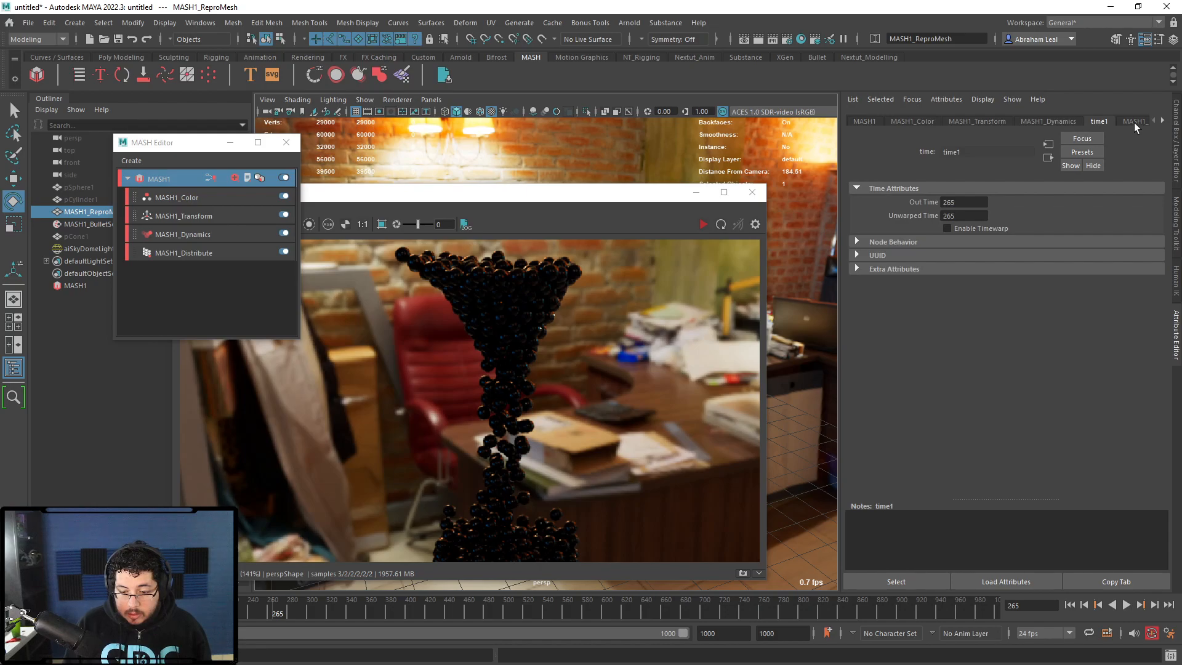
click(1135, 120)
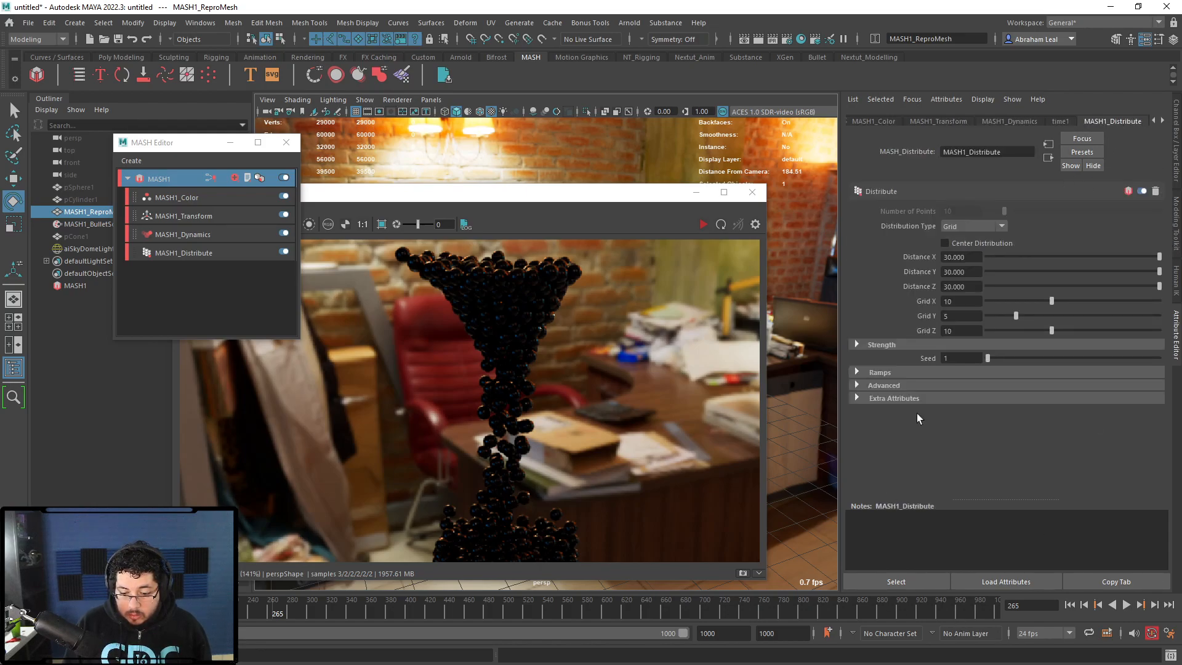
- Examine the output attributes of the MASH1_Repro node
click(1163, 122)
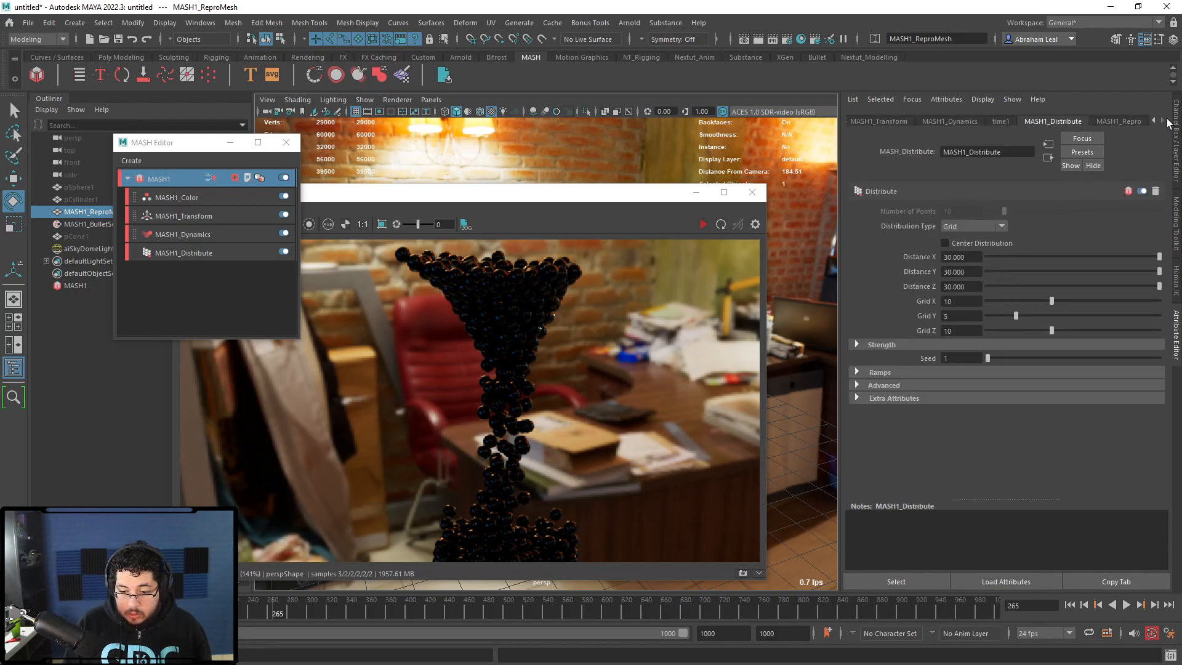
click(1121, 122)
scroll(991, 400, down, 2)
click(998, 459)
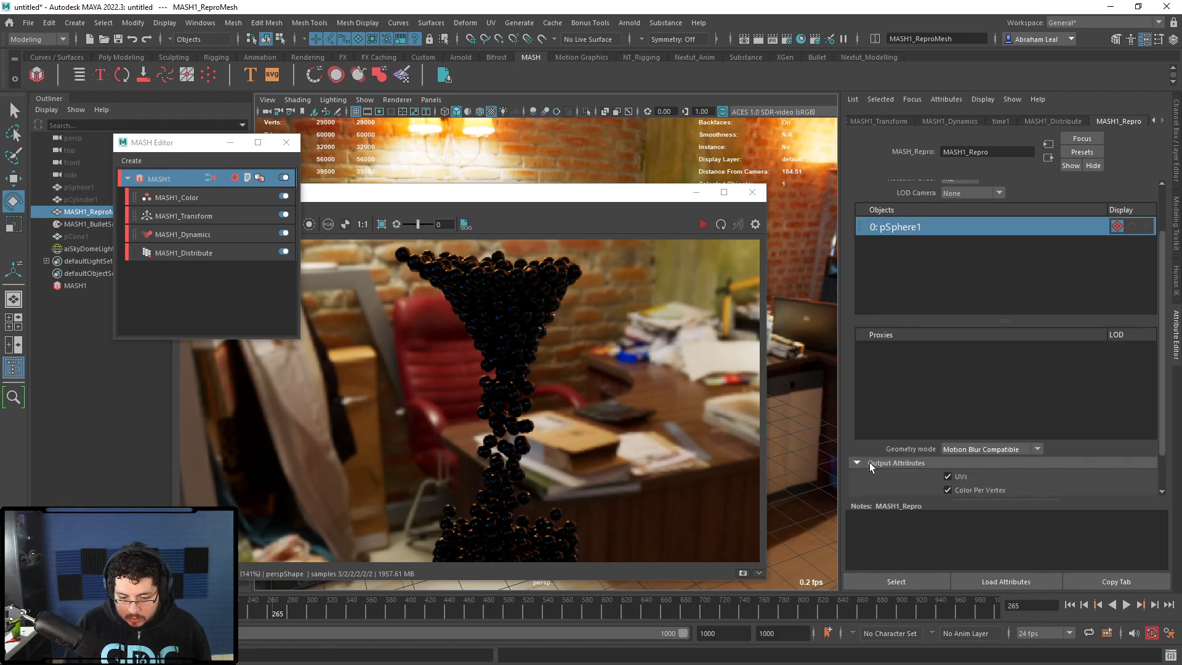
scroll(935, 470, down, 1)
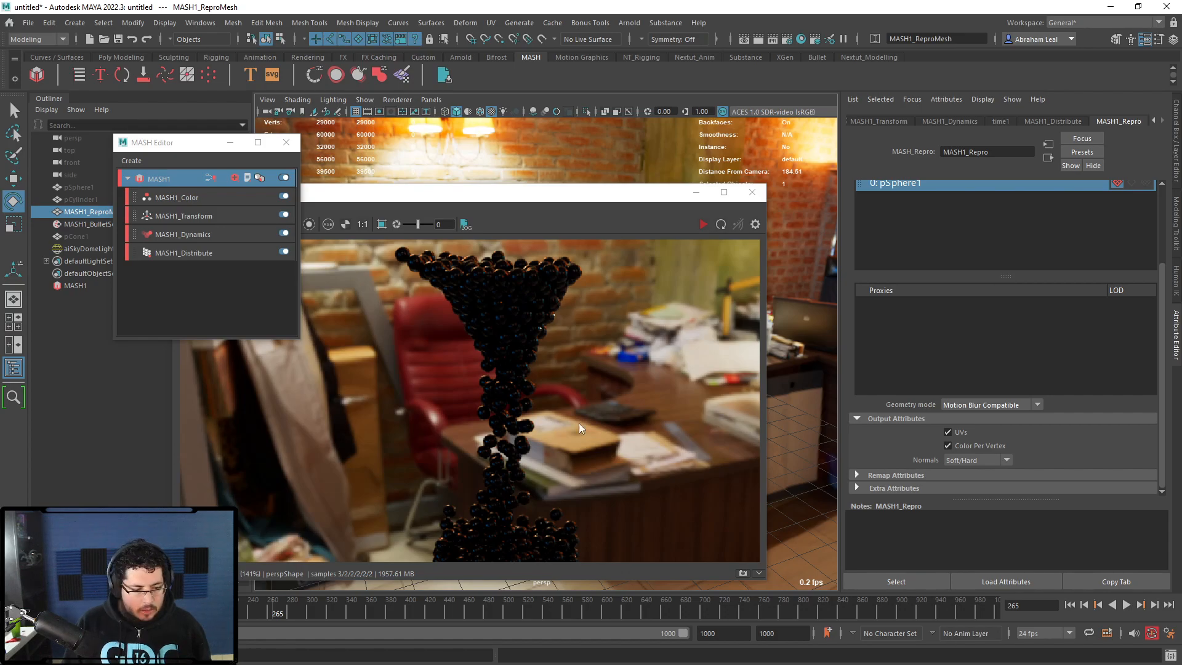
- Graph the M_Candies material in the Hypershade and delete its aiUserDataColor node
click(801, 39)
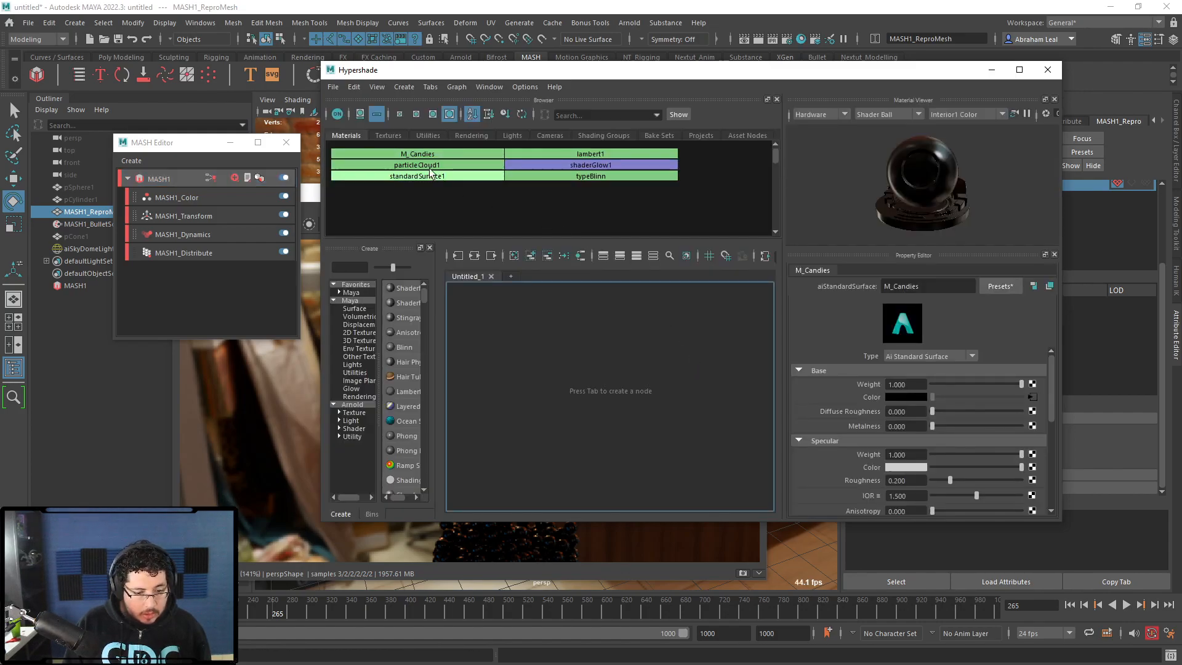
click(425, 155)
click(475, 256)
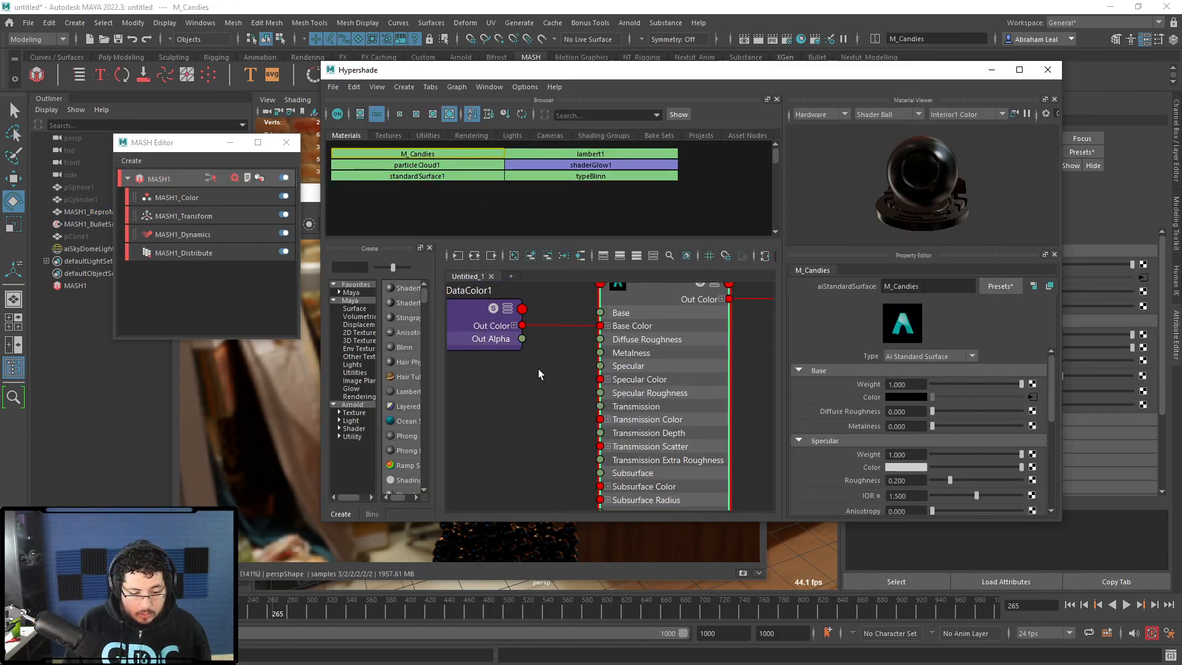
click(580, 381)
key(Delete)
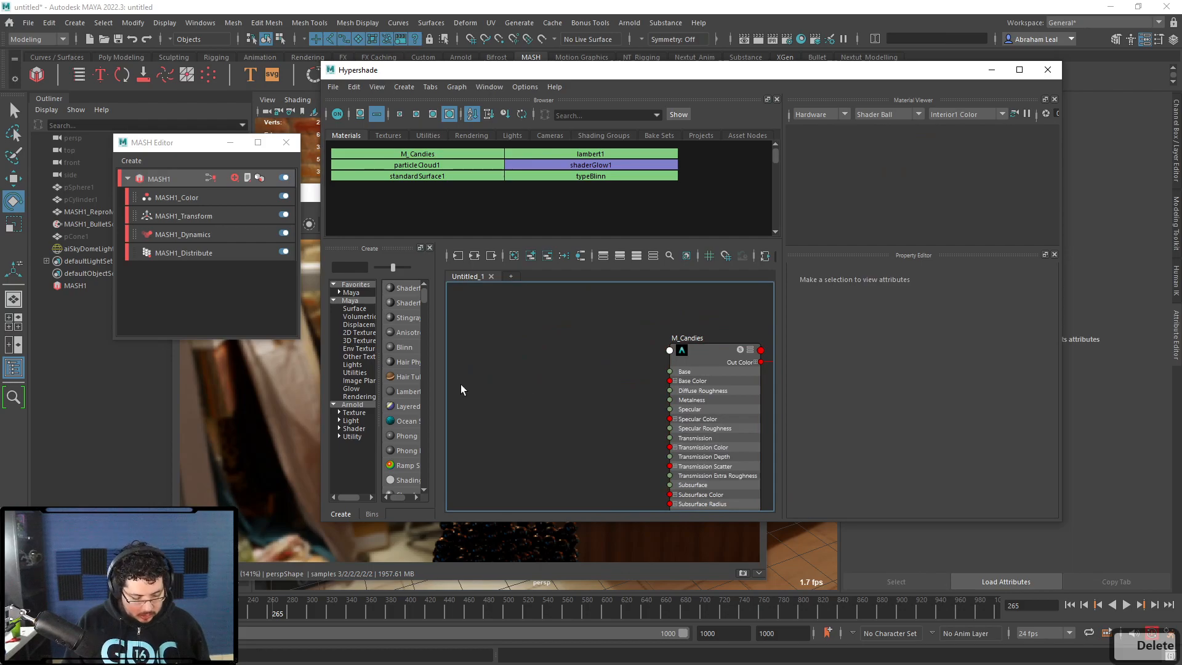
- Try an aiUserDataInt node with its attribute set to CandiesSet for the M_Candies material, and remove it again
key(Tab)
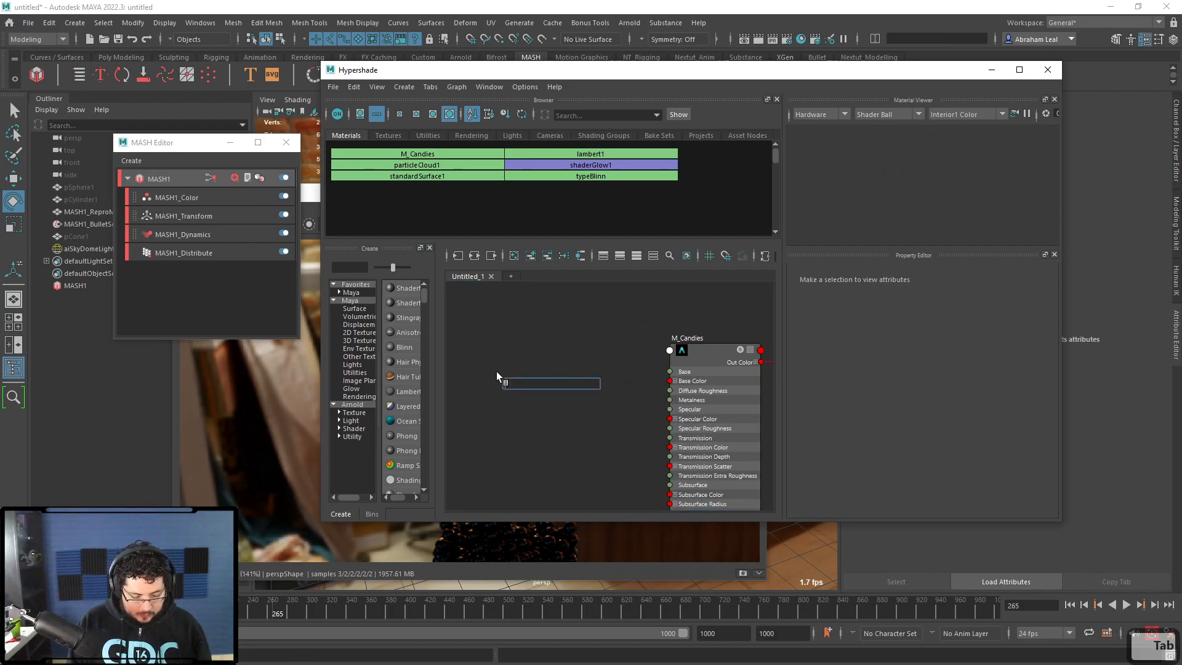
text(aiuser)
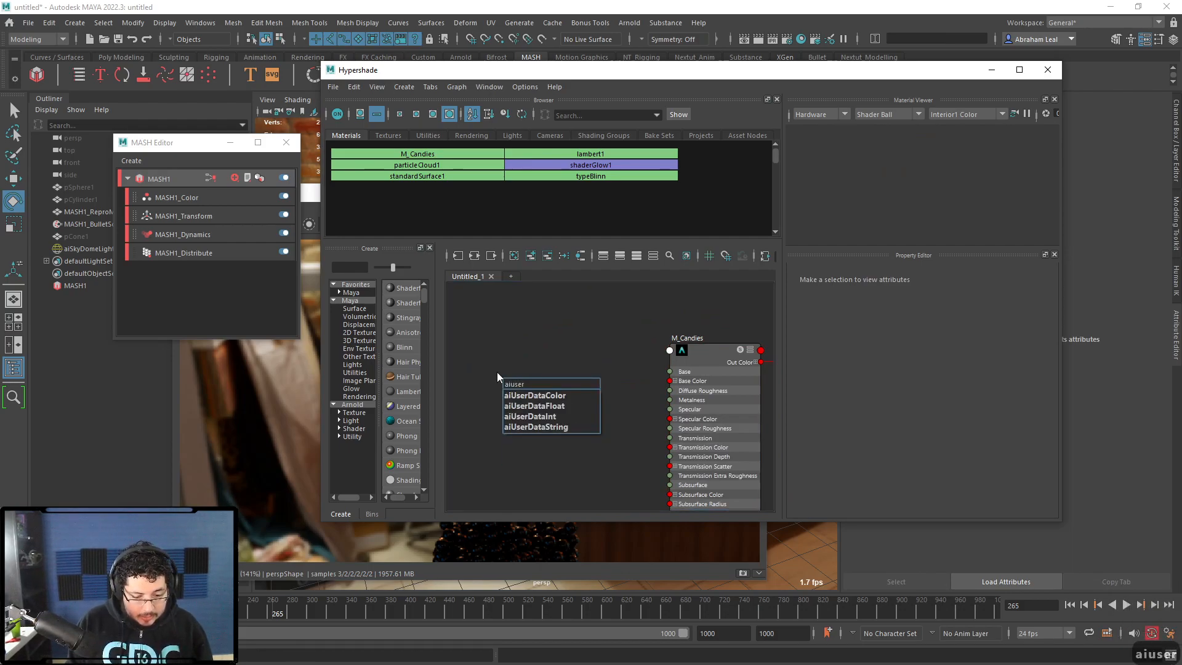
key(Down)
key(Down)
key(Down)
key(Return)
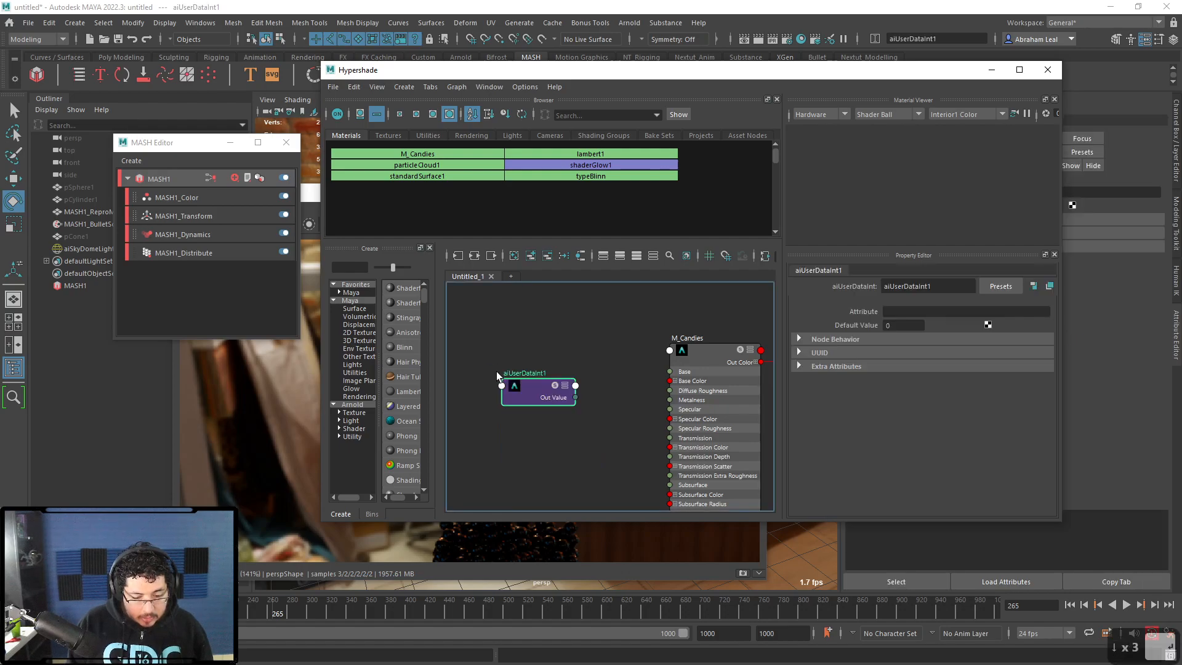
click(933, 311)
text(CandiesSet)
click(621, 354)
drag(575, 397, 630, 364)
click(537, 386)
key(Delete)
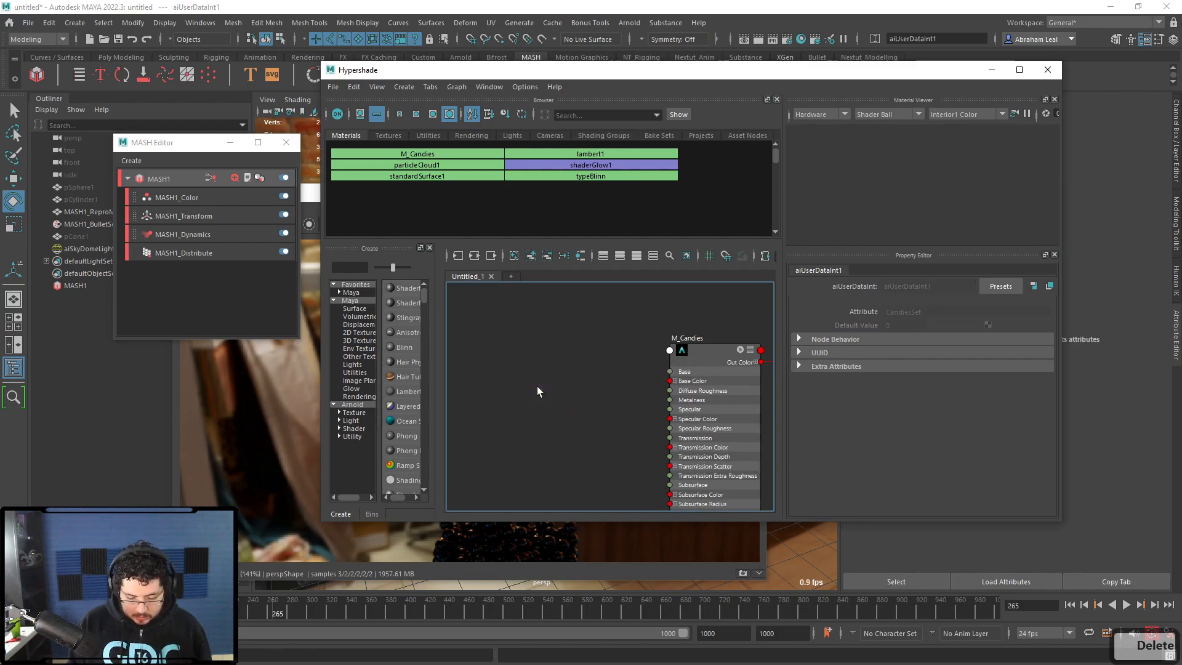
- Create an aiUserDataColor node, set its attribute to CandiesSet and connect its Out Color to the Base Color of M_Candies
key(Tab)
text(aiuse)
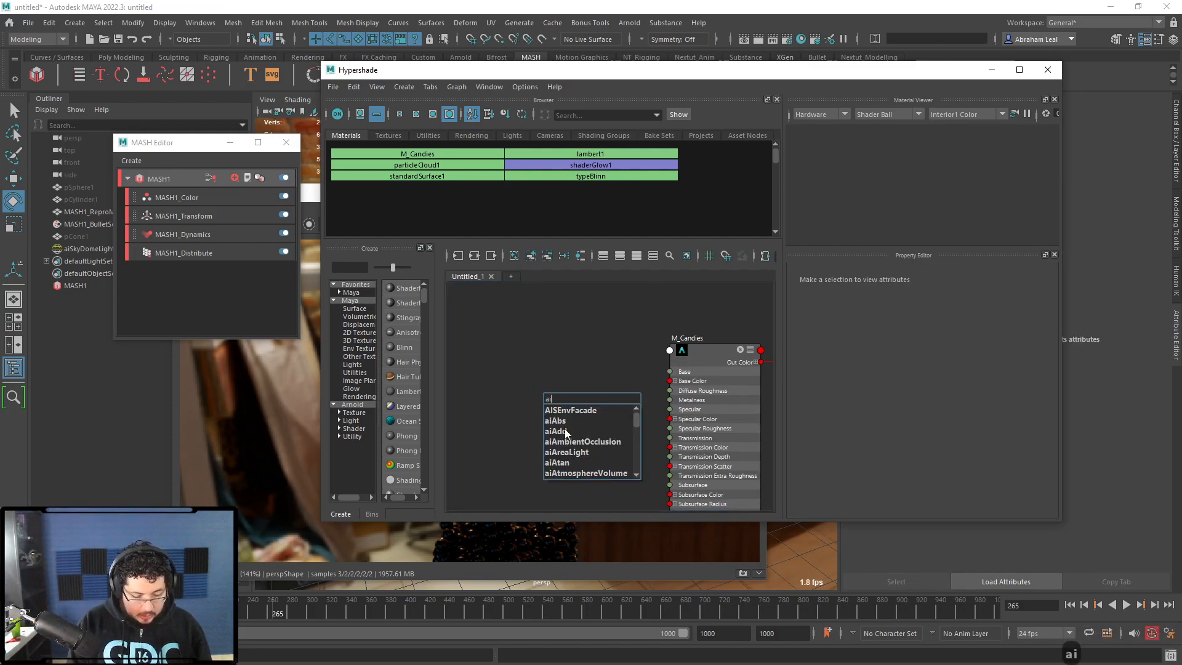
key(Down)
key(Return)
click(920, 313)
text(CandiesSet)
drag(579, 411, 670, 381)
click(596, 413)
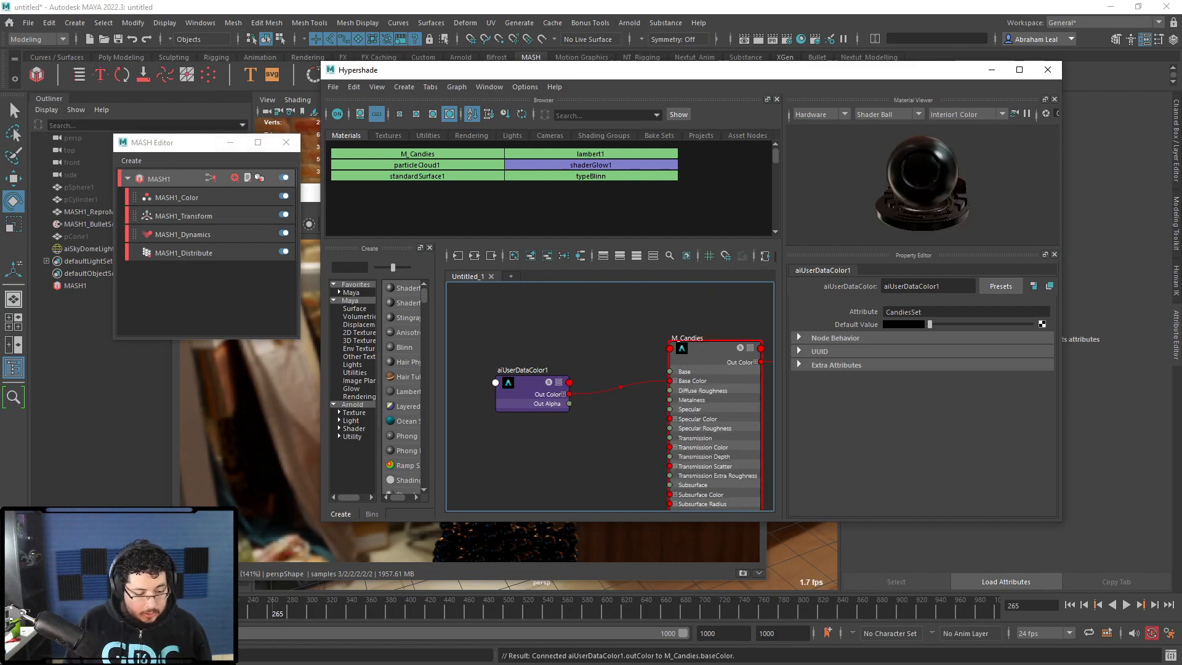
- Render the scene again with Arnold to check the candies' color, and stop the render
click(635, 24)
click(648, 49)
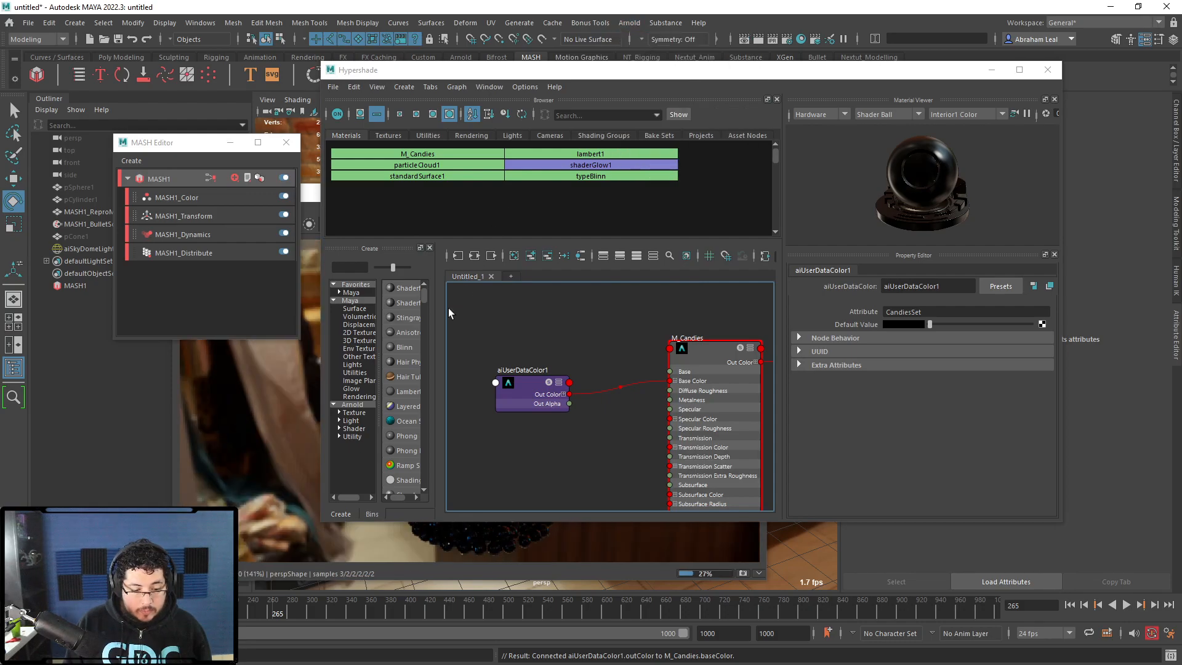
drag(712, 69, 737, 43)
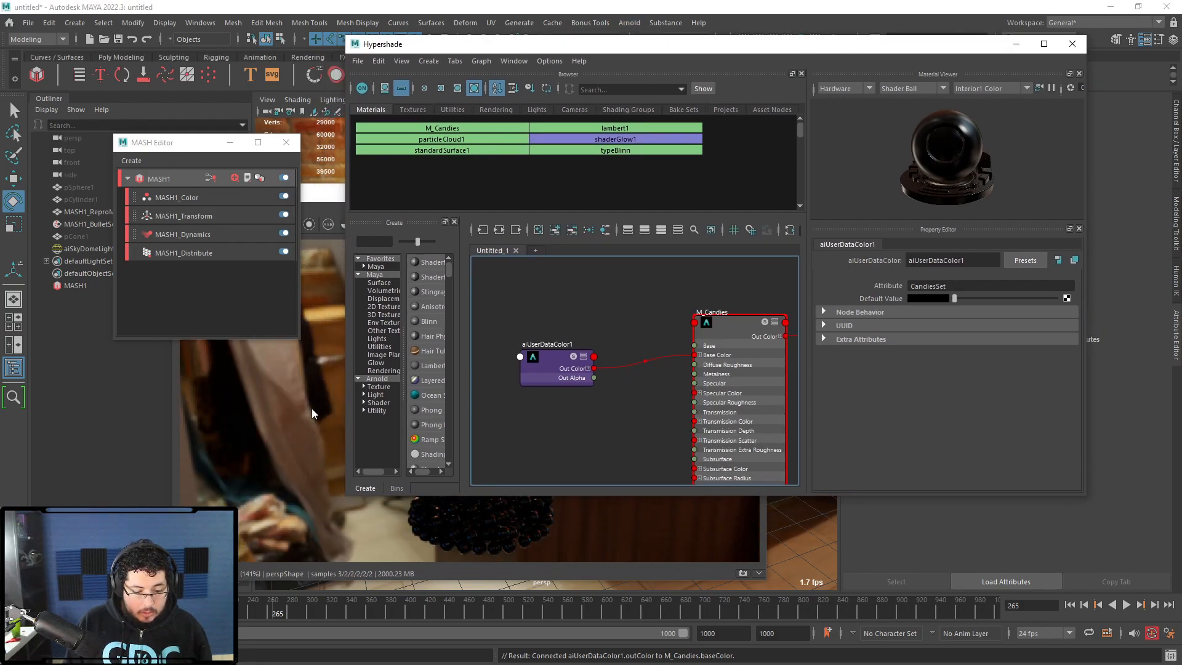
click(314, 411)
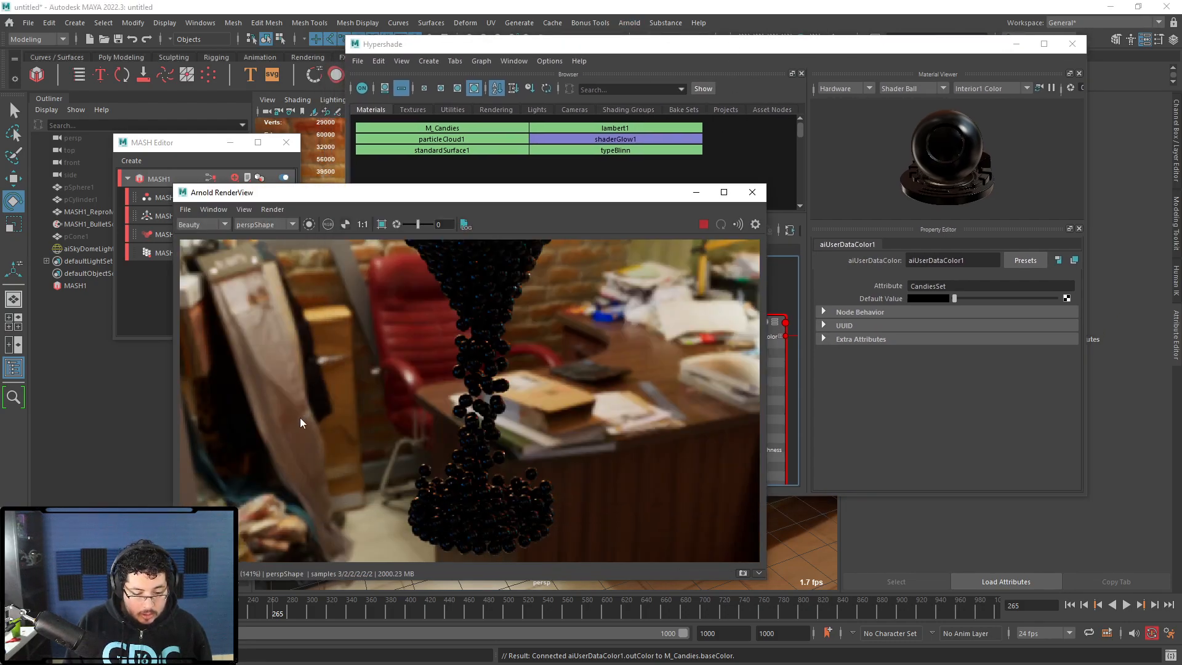
click(704, 224)
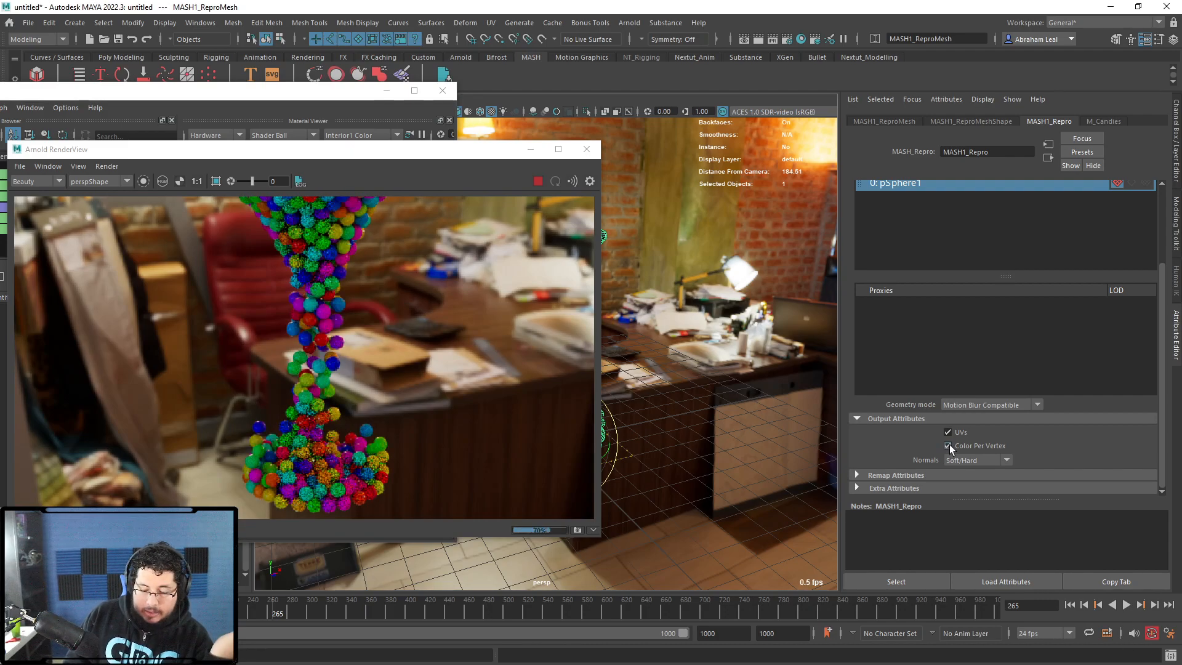
- Inspect the candies' random colors up close and as a whole in the Arnold render
drag(332, 151, 584, 153)
scroll(555, 345, down, 1)
scroll(558, 337, up, 2)
scroll(561, 330, down, 1)
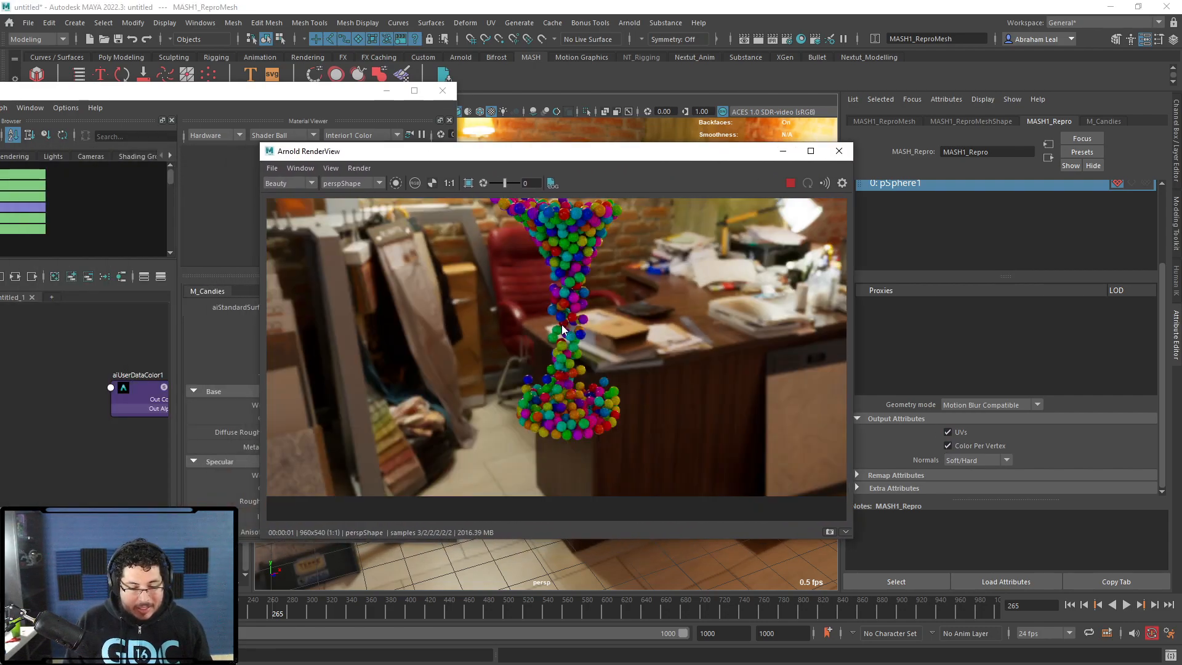
scroll(585, 348, up, 2)
scroll(608, 321, down, 2)
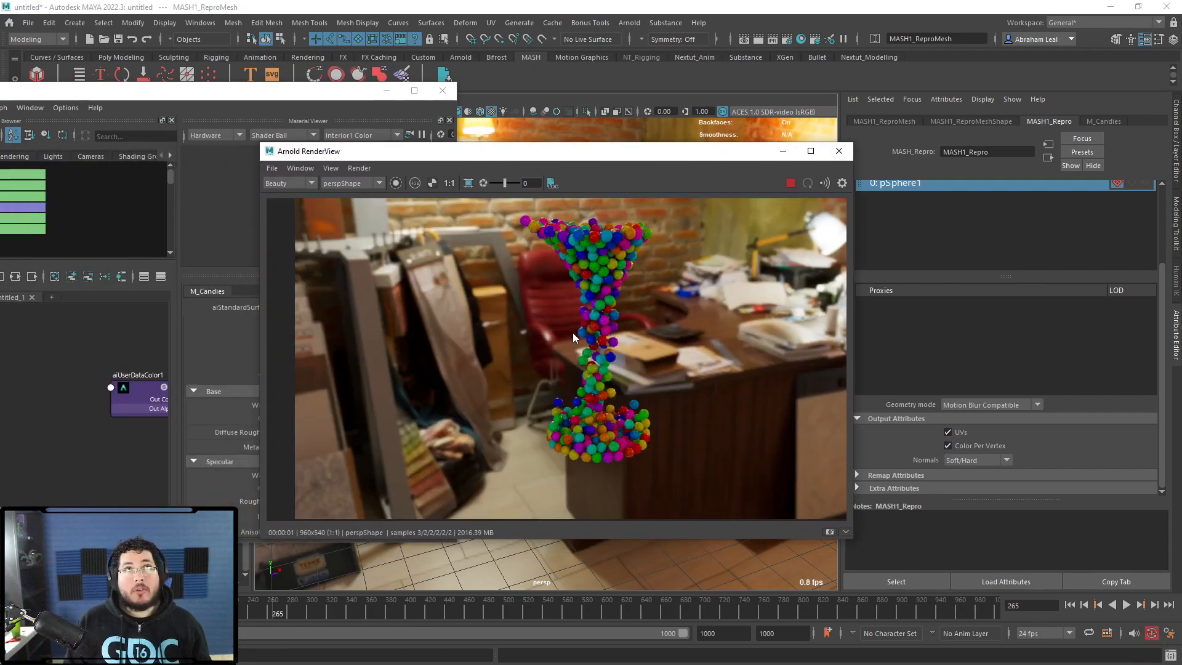
scroll(575, 326, up, 2)
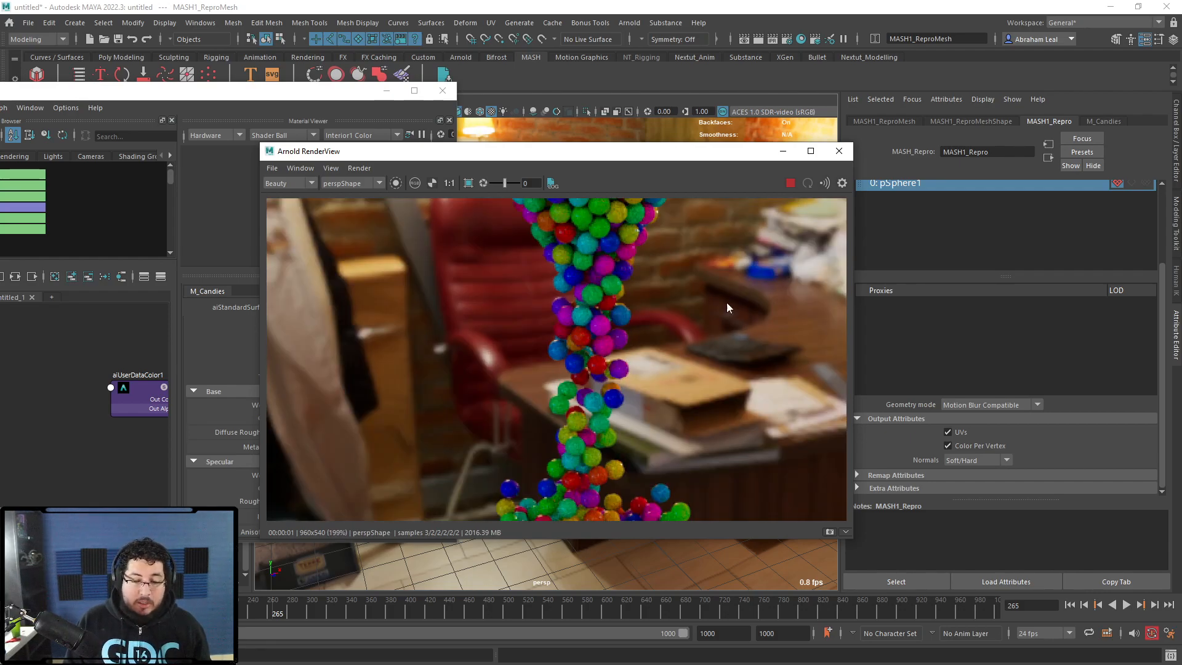
- Lower the Specular Roughness of M_Candies to about 0.039 and check the glossier candies up close in the render
click(1092, 120)
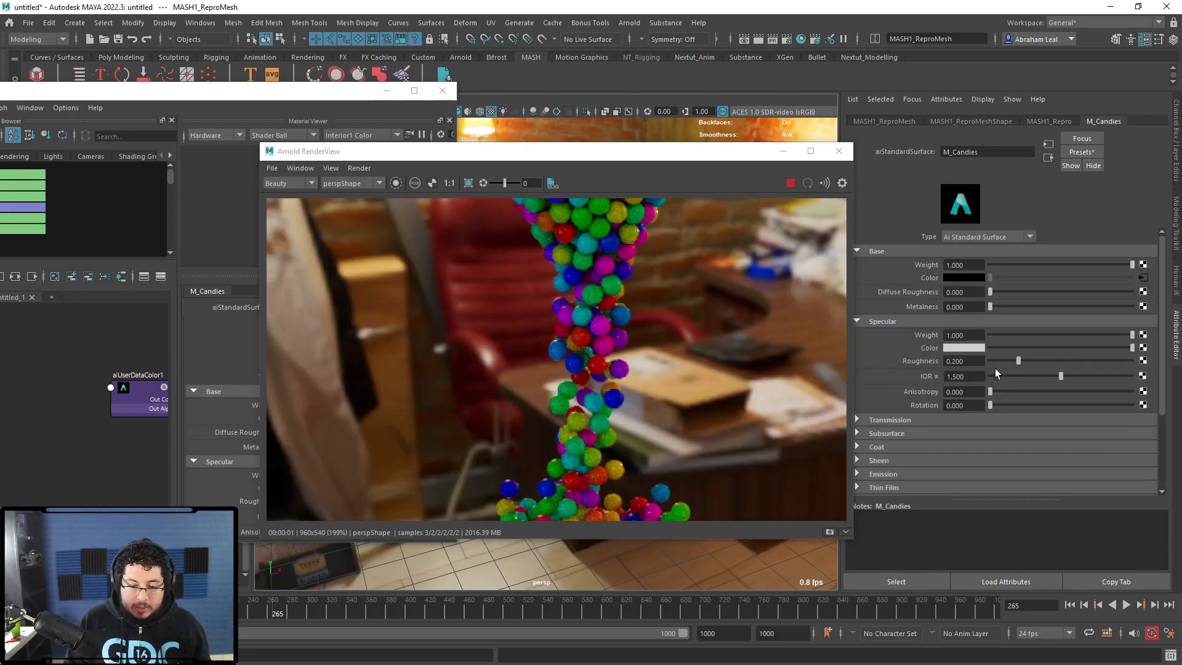
drag(1018, 359, 995, 359)
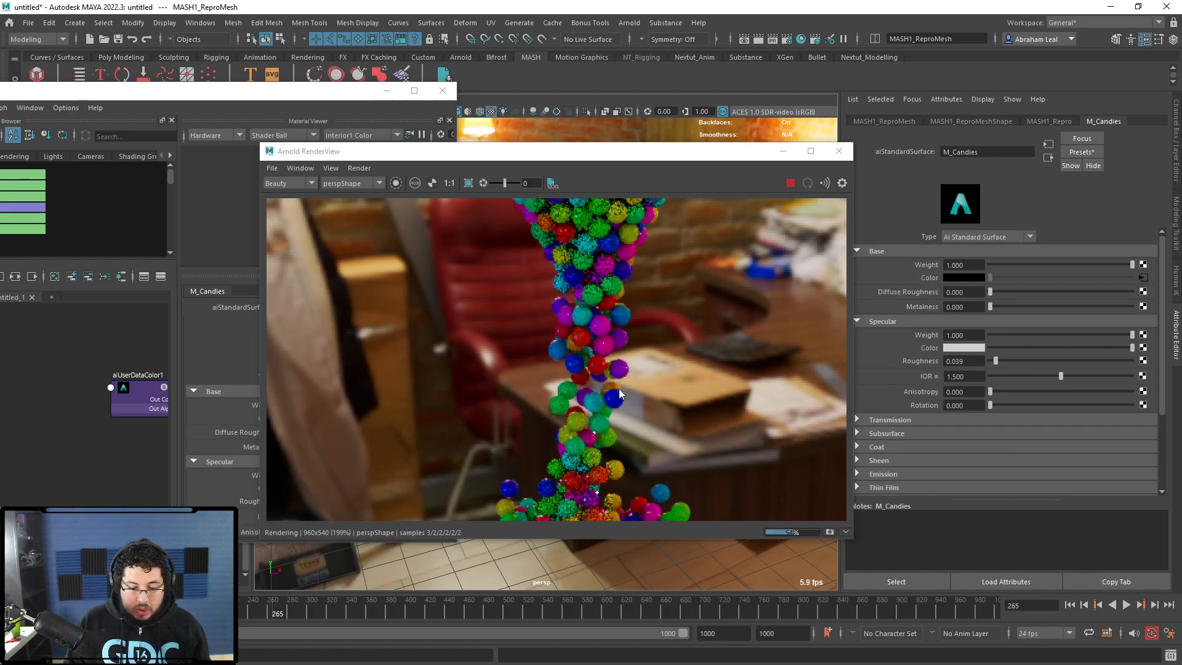
scroll(604, 369, up, 5)
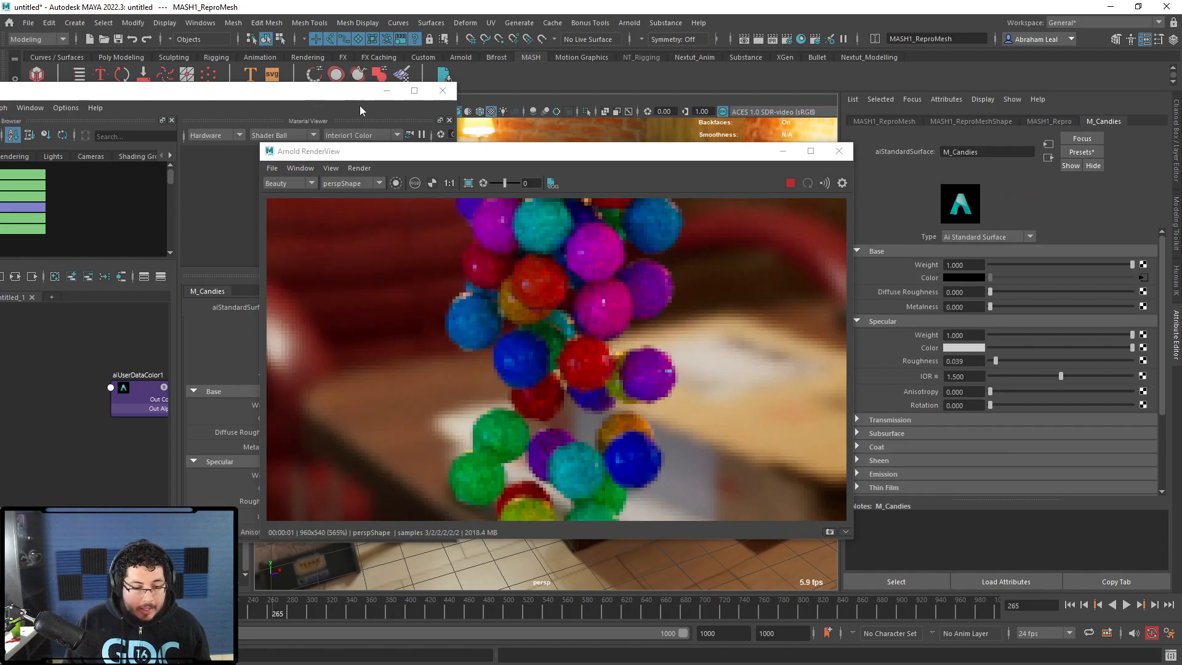
- Try other Random Hue and Saturation Random amounts on the MASH1_Color node, ending at 1.000 and 0.000, and set Random Seed to 40
click(387, 91)
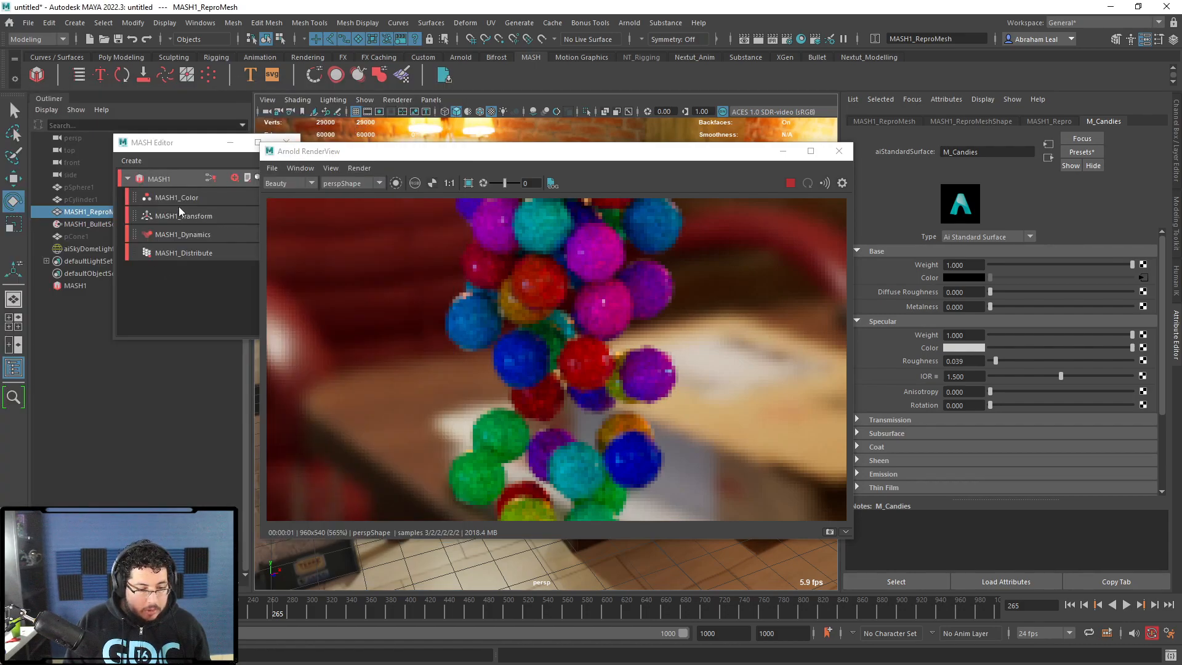
click(179, 204)
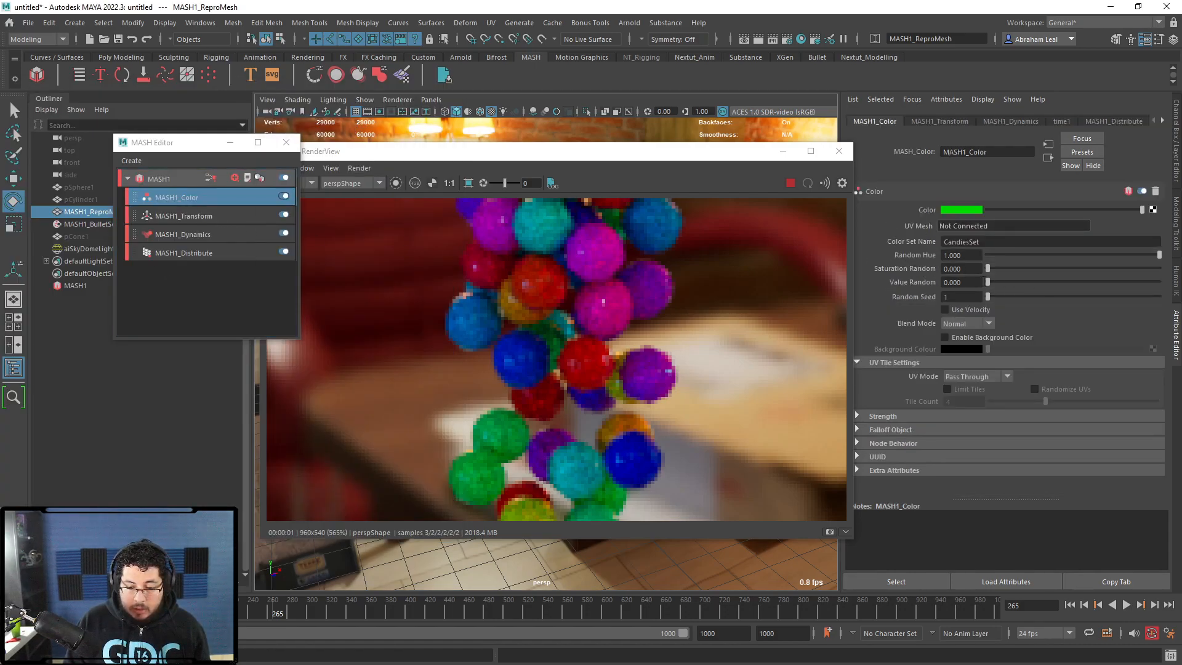
drag(988, 269, 1046, 255)
drag(1017, 255, 1075, 255)
scroll(615, 321, down, 5)
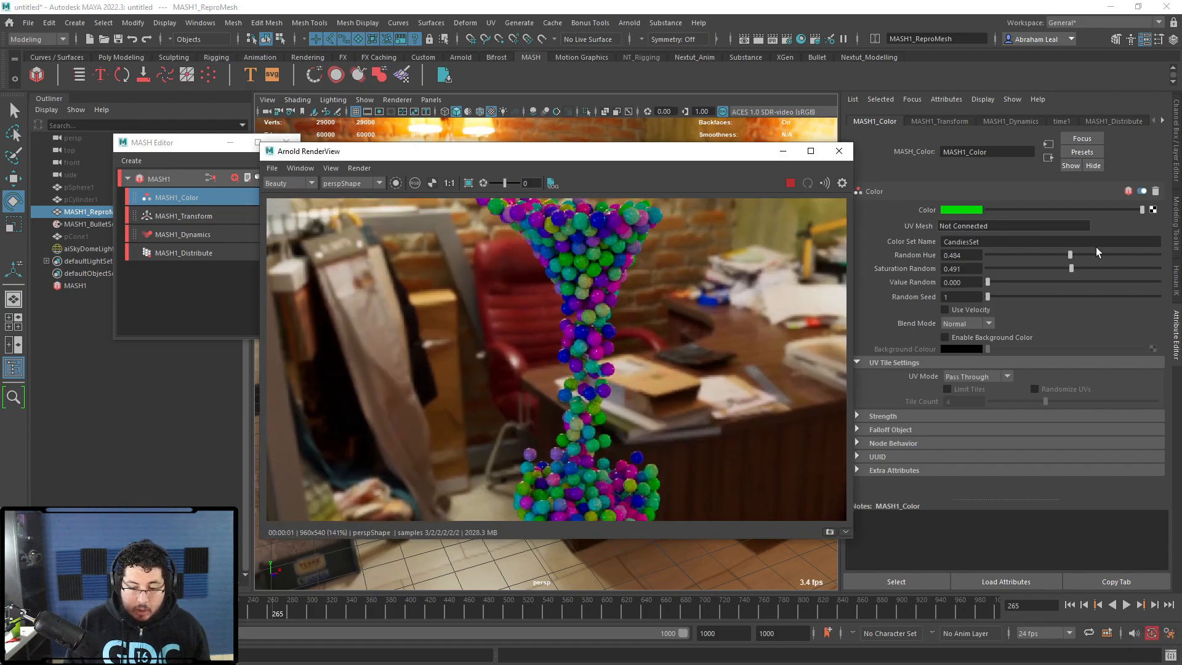
drag(1071, 255, 1160, 255)
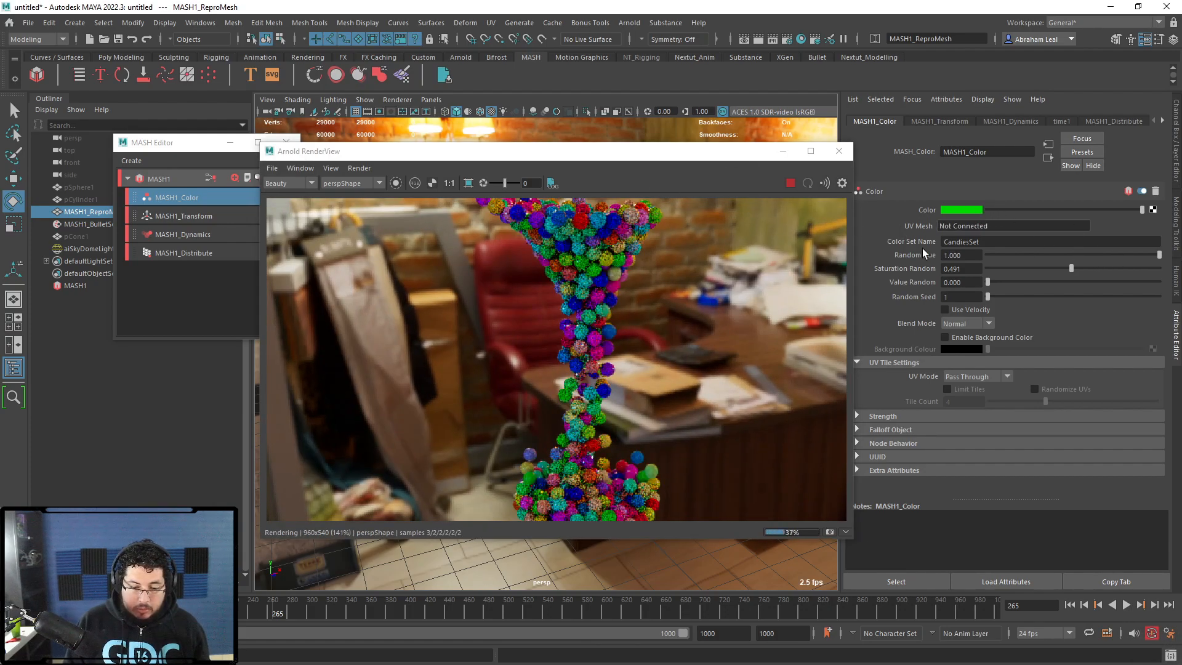
drag(1072, 269, 1054, 293)
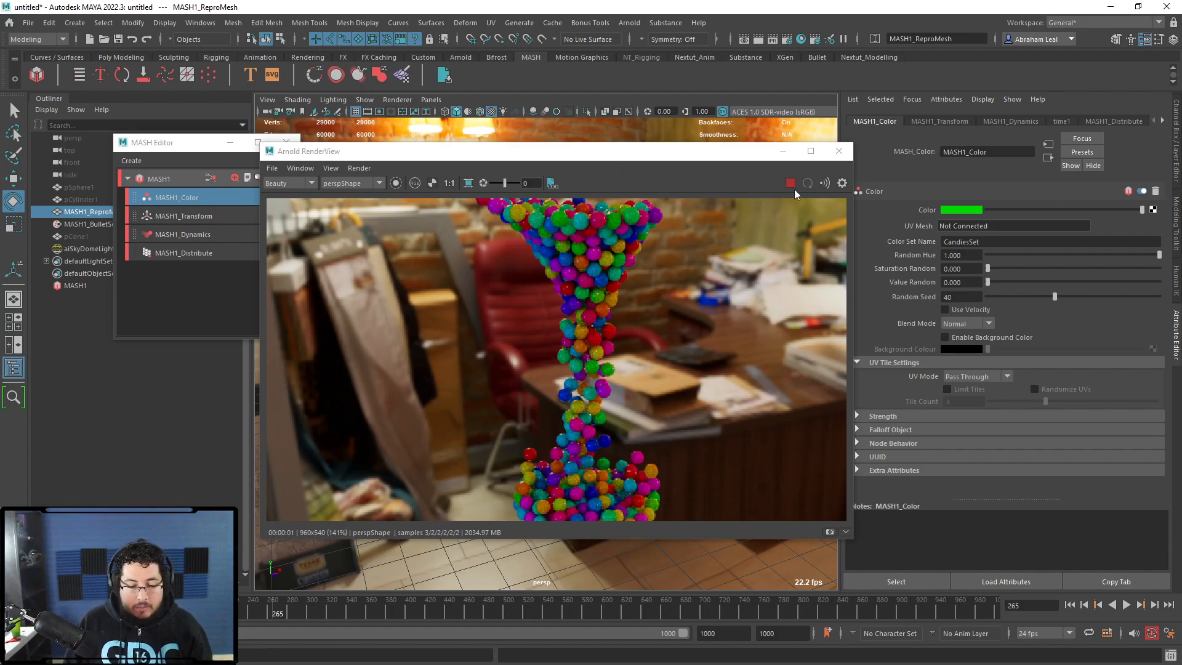
- Play the simulation onward from frame 265 until the candies settle in the jar, and stop at frame 751
click(784, 151)
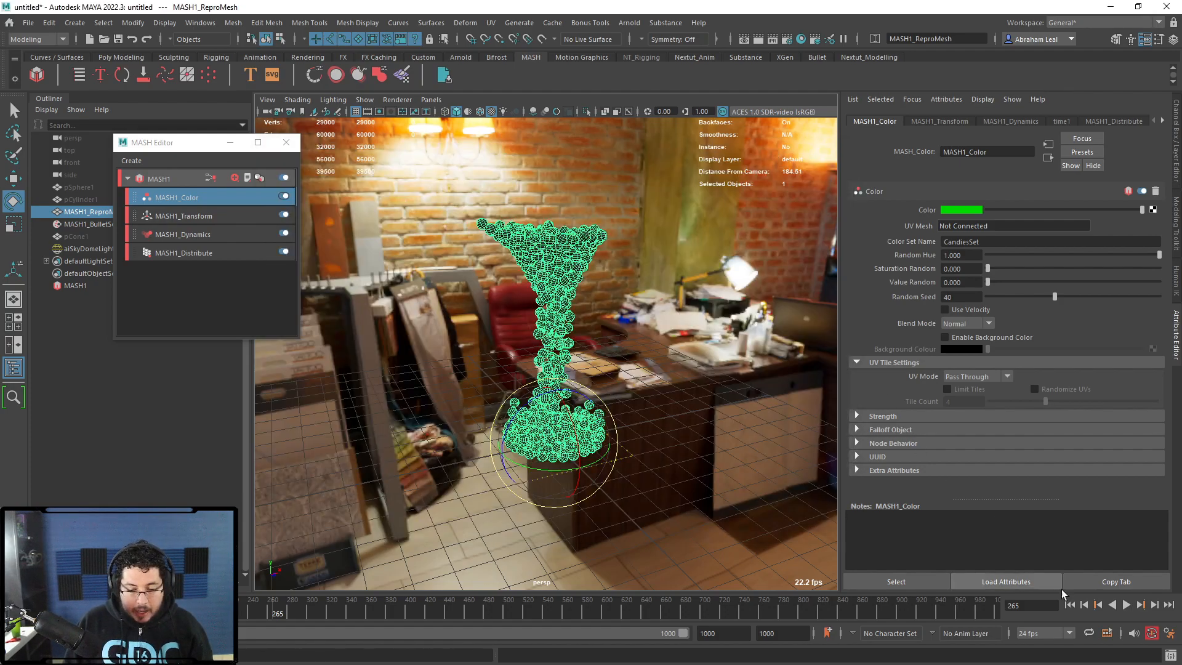
click(1127, 605)
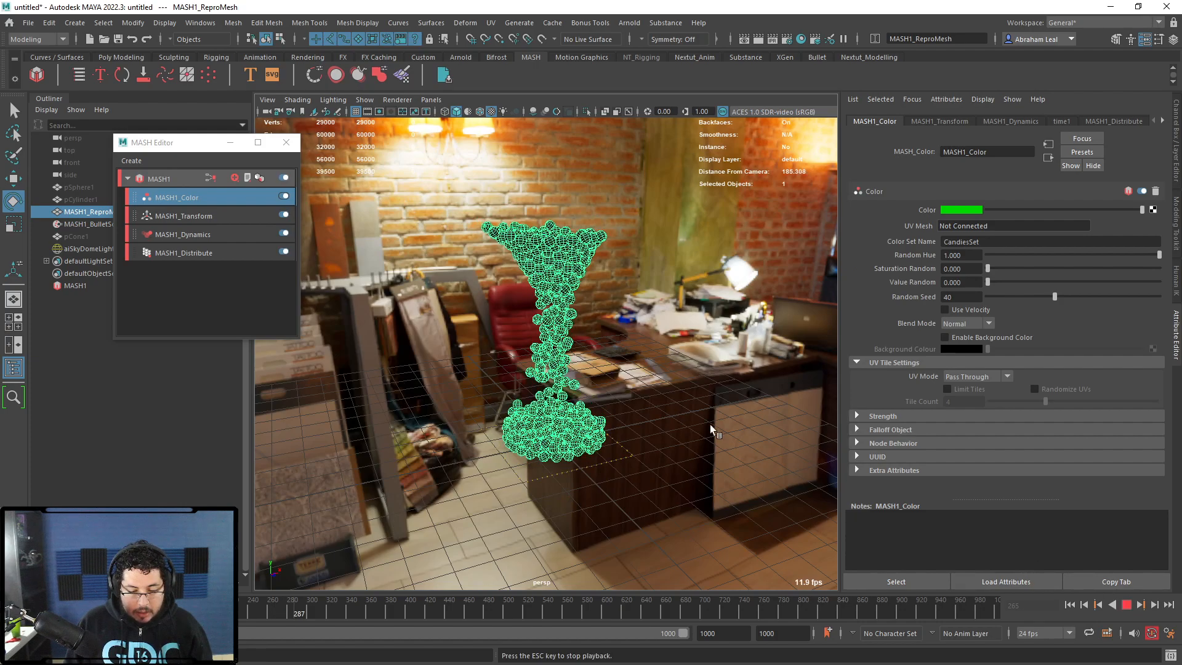
alt+drag(719, 411, 496, 277)
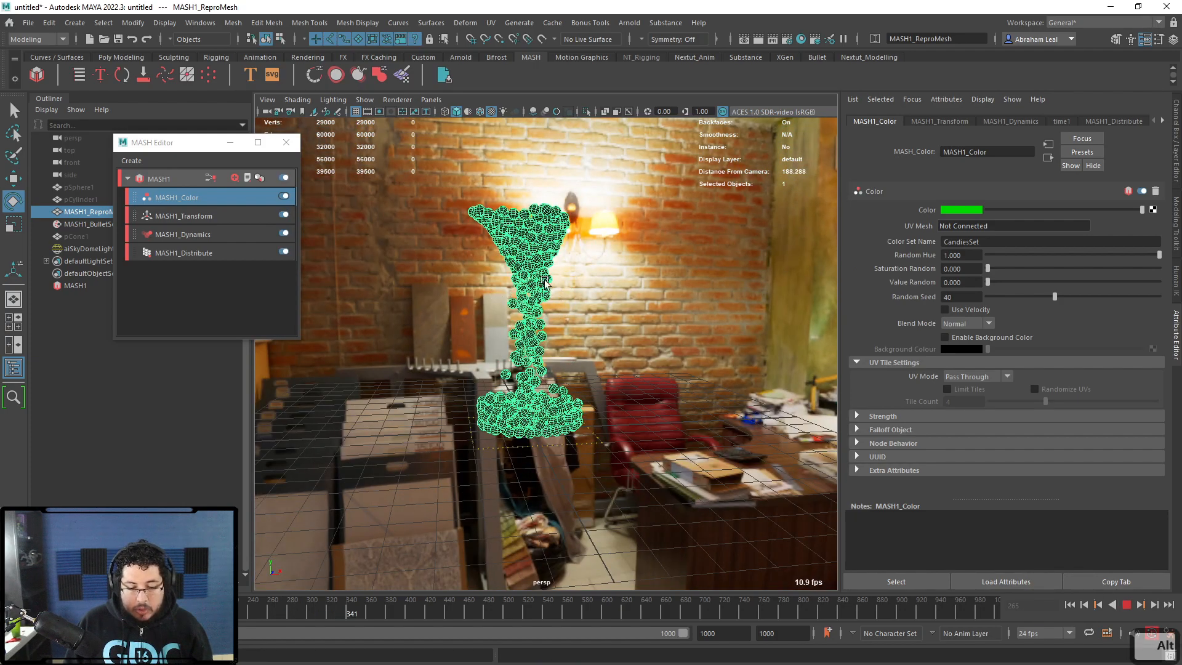
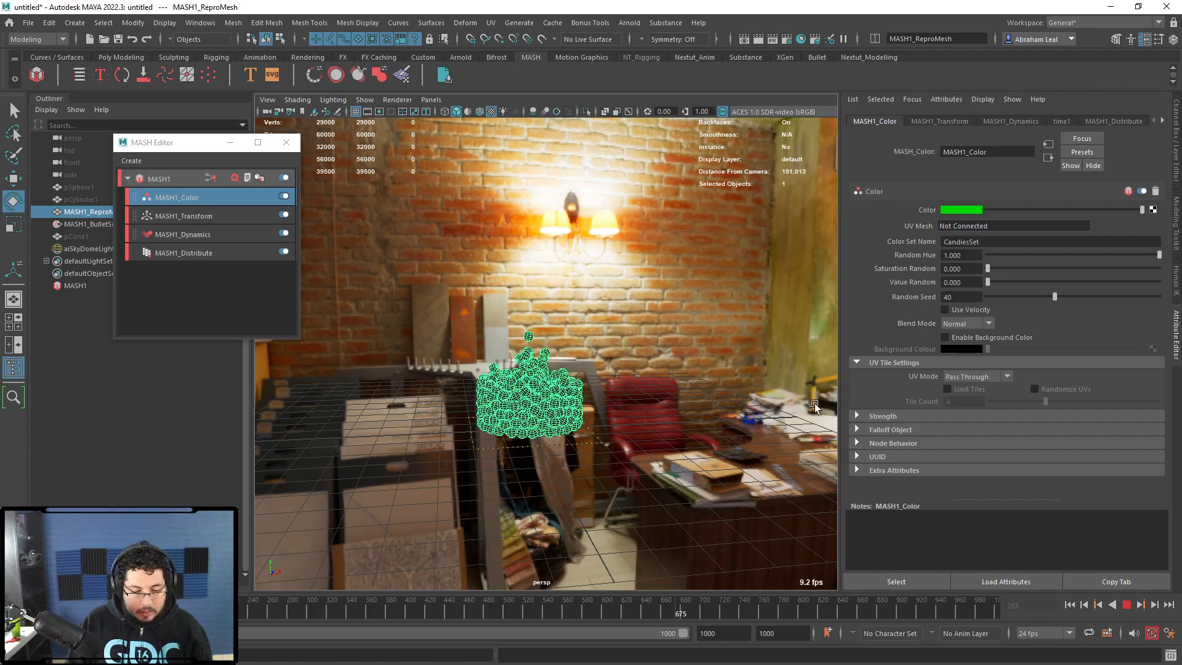
click(1127, 605)
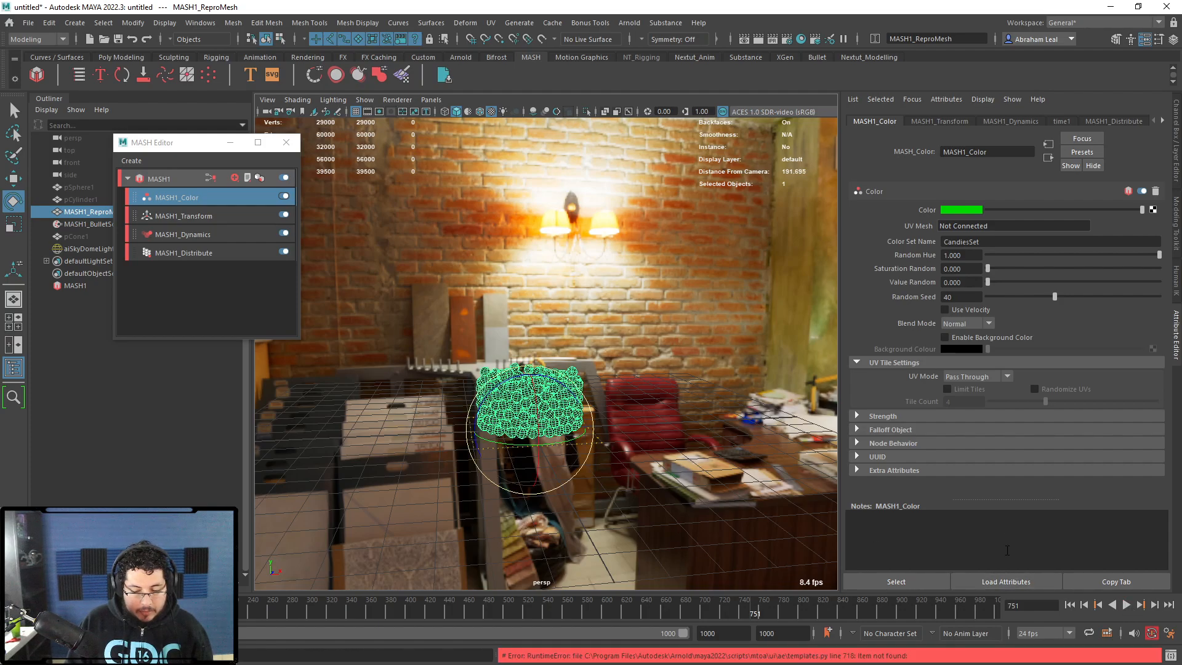
- Render the settled candies with Arnold, inspect the pile up close and as a whole, and put the render view away
click(700, 341)
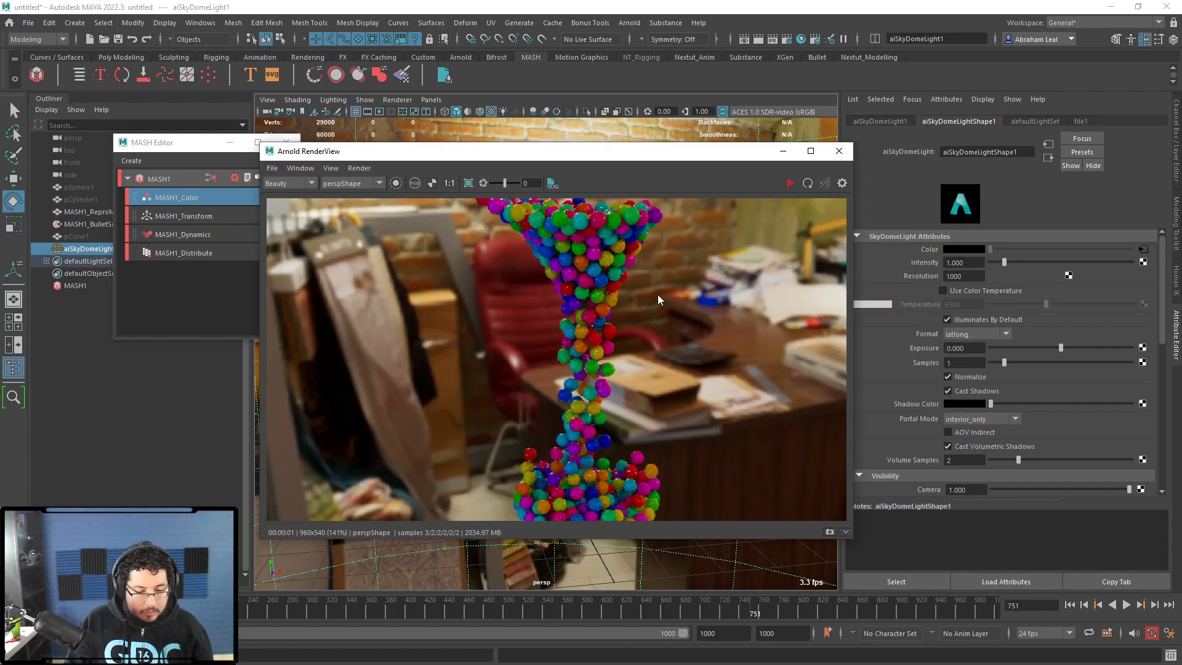
click(793, 186)
scroll(606, 431, down, 1)
scroll(568, 441, up, 2)
alt+middle_drag(577, 444, 587, 404)
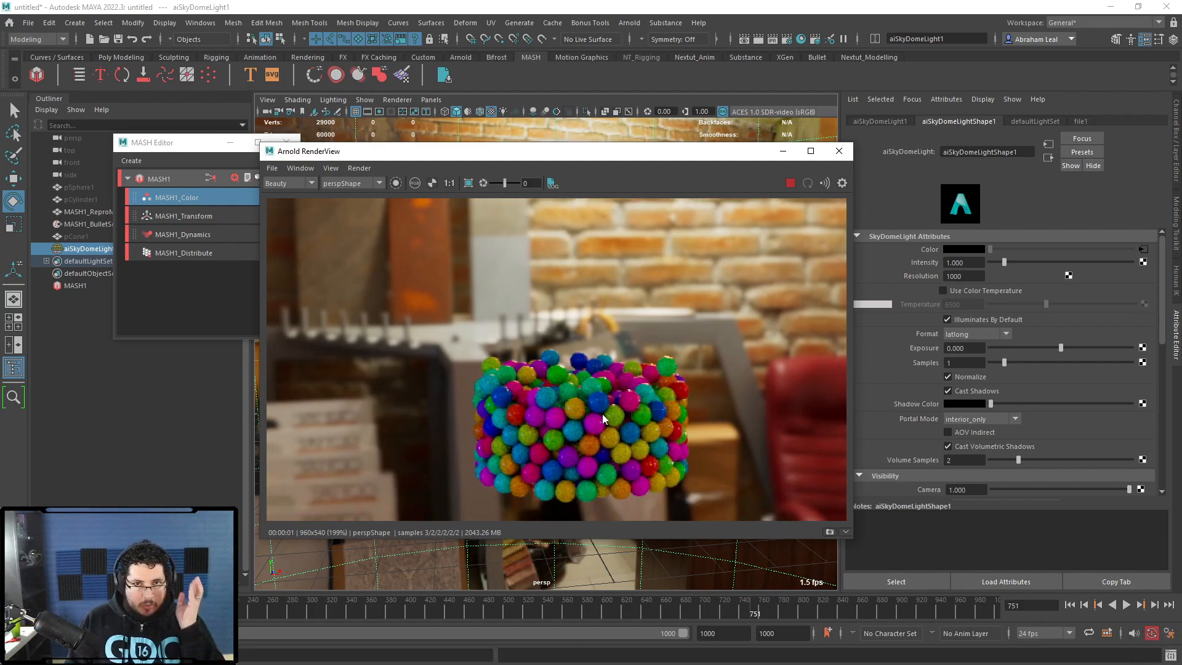
scroll(602, 414, down, 1)
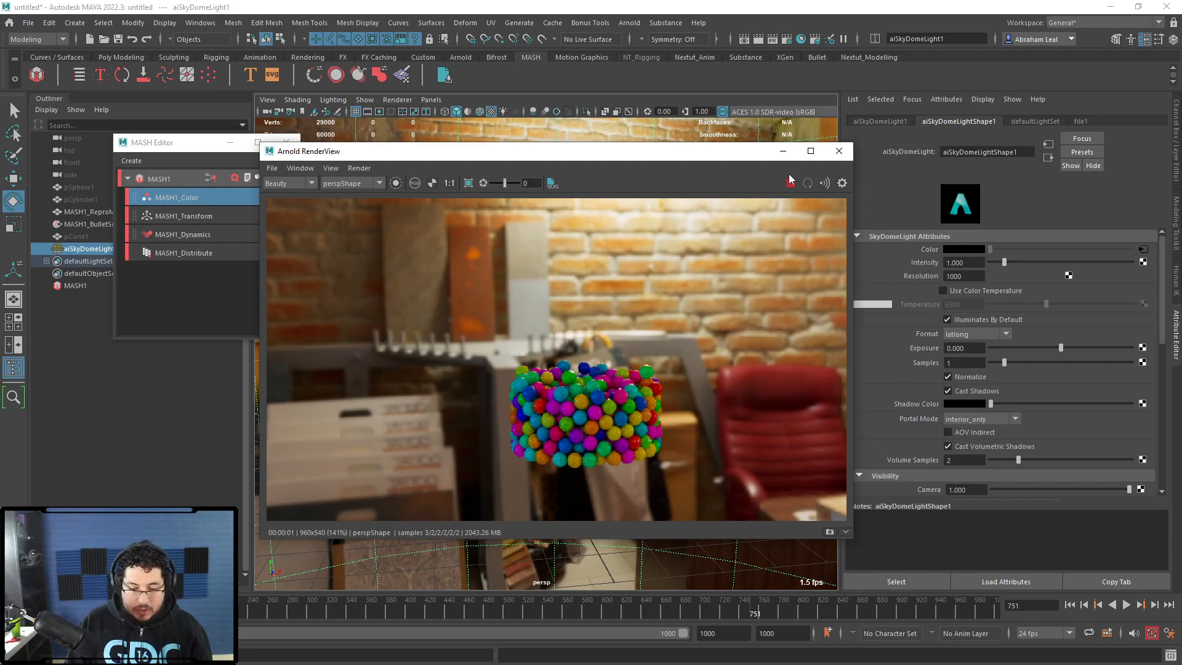
click(782, 152)
- Duplicate the hidden pCylinder1 jar, make the copy visible and isolate it in the viewport
click(82, 199)
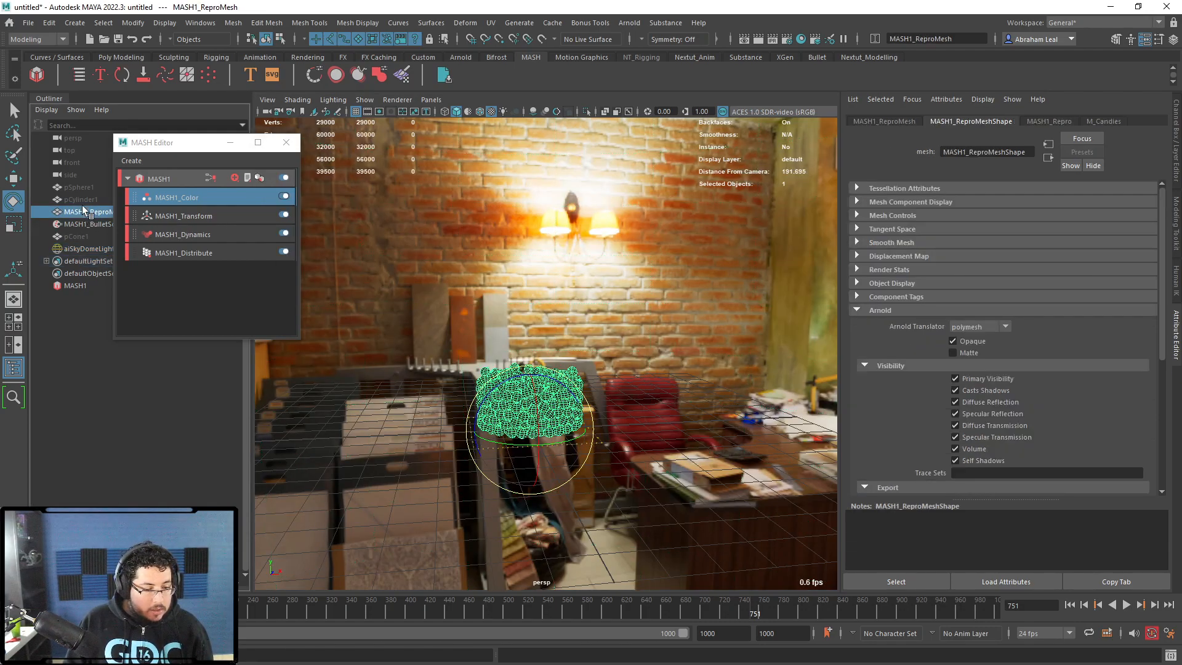
key(ctrl+d)
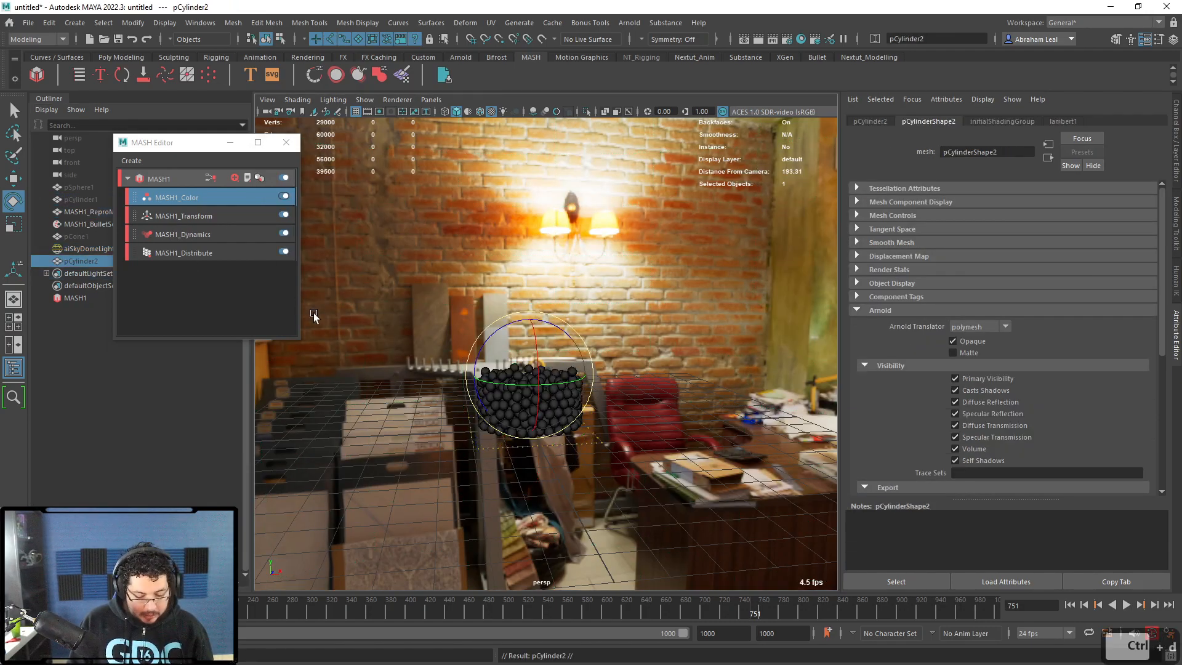
key(h)
alt+drag(604, 357, 658, 357)
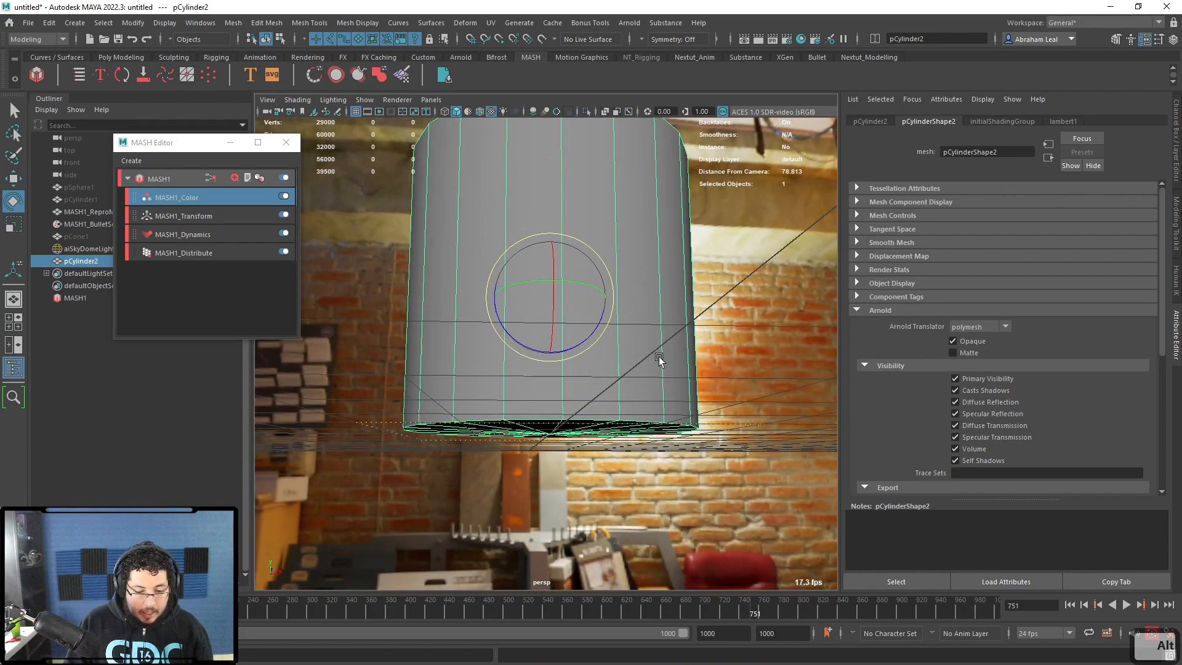
right_drag(659, 357, 659, 320)
double_click(627, 417)
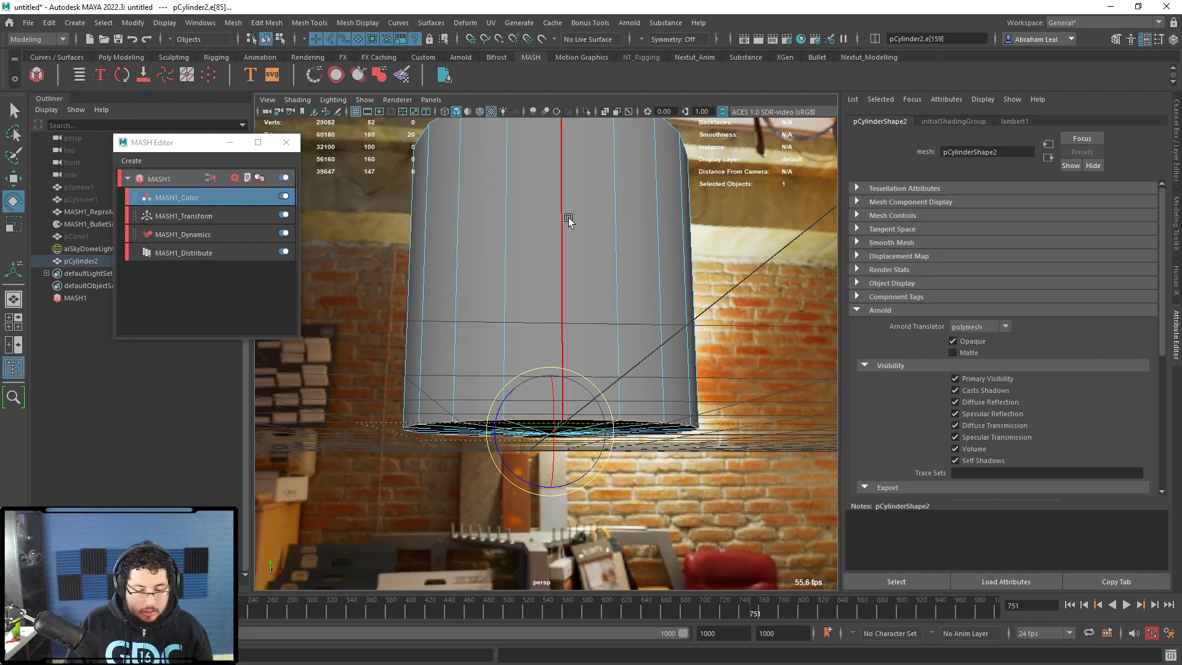
right_drag(568, 217, 595, 201)
click(585, 112)
- Bevel the two edge loops around the jar copy's base with a Fraction of 0.04 and 3 segments
alt+drag(572, 230, 518, 354)
right_drag(522, 240, 521, 212)
alt+drag(516, 462, 527, 349)
shift+double_click(448, 325)
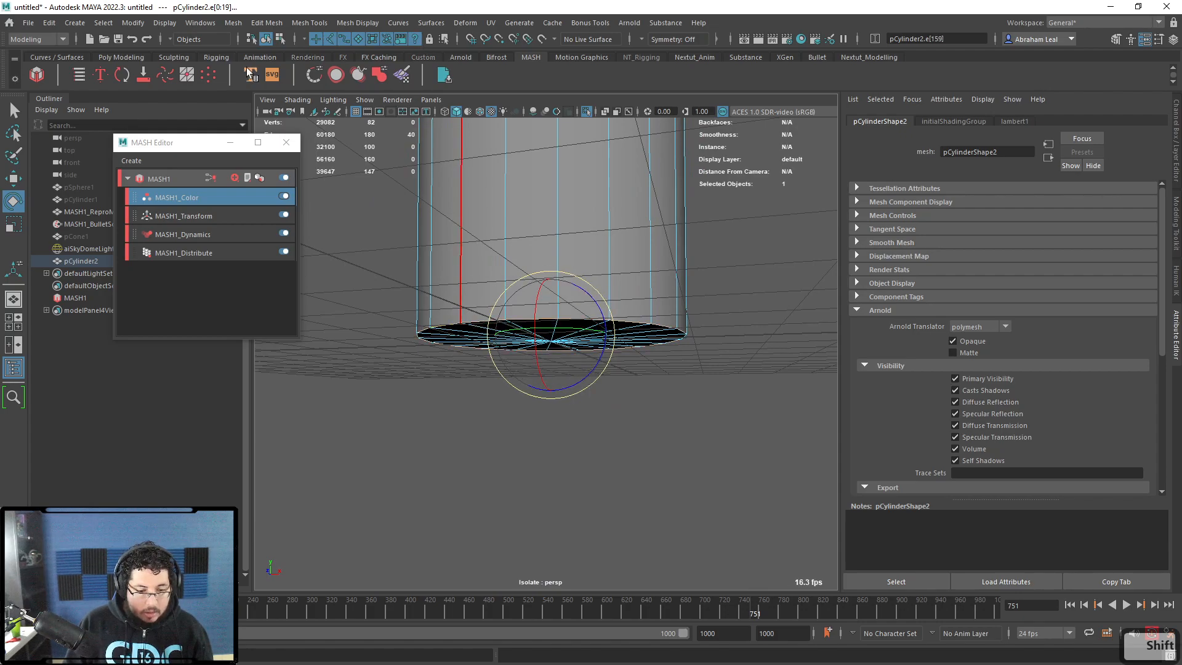
click(114, 57)
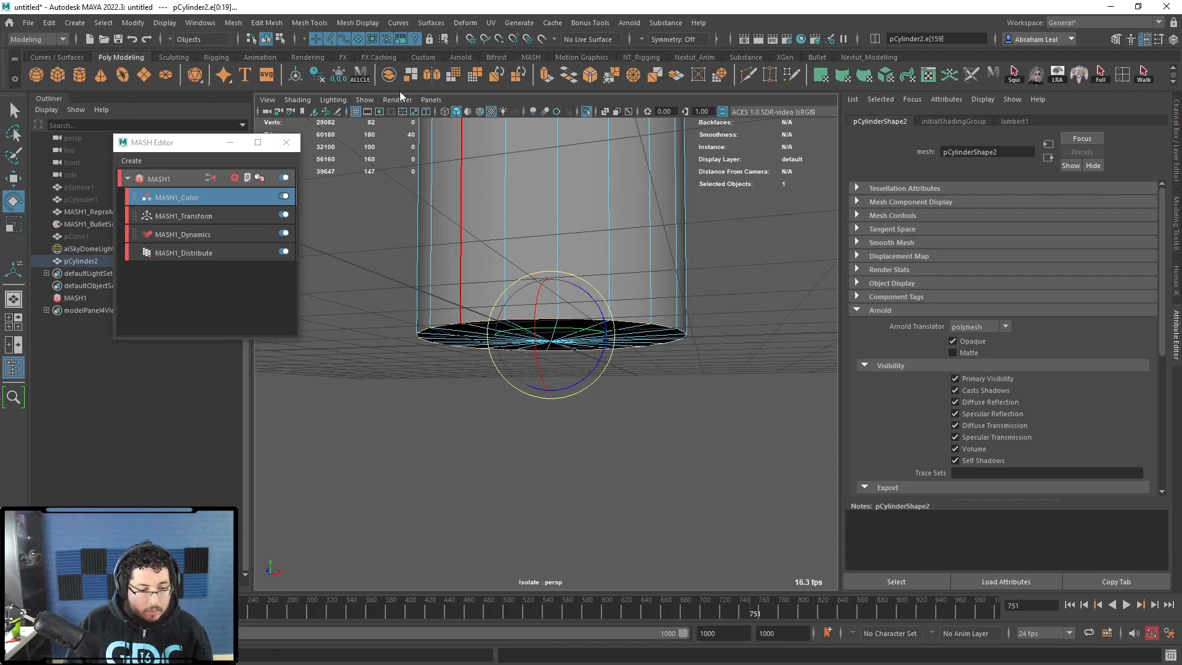
click(589, 75)
mouse_move(676, 241)
ctrl+mouse_down()
mouse_move(654, 242)
mouse_move(684, 250)
mouse_move(678, 240)
ctrl+mouse_up()
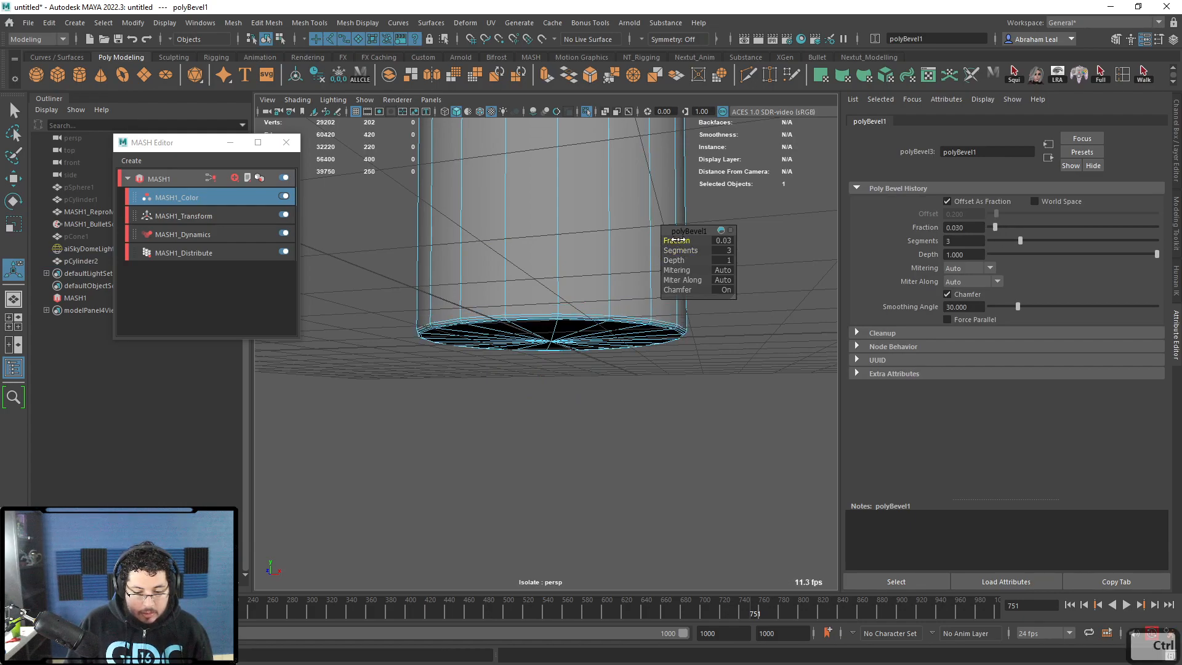
- Extrude the ring of faces on the jar's top rim, raise it and scale it inward to form a sloping shoulder
alt+drag(562, 264, 552, 330)
alt+right_drag(552, 330, 561, 331)
right_drag(423, 301, 423, 320)
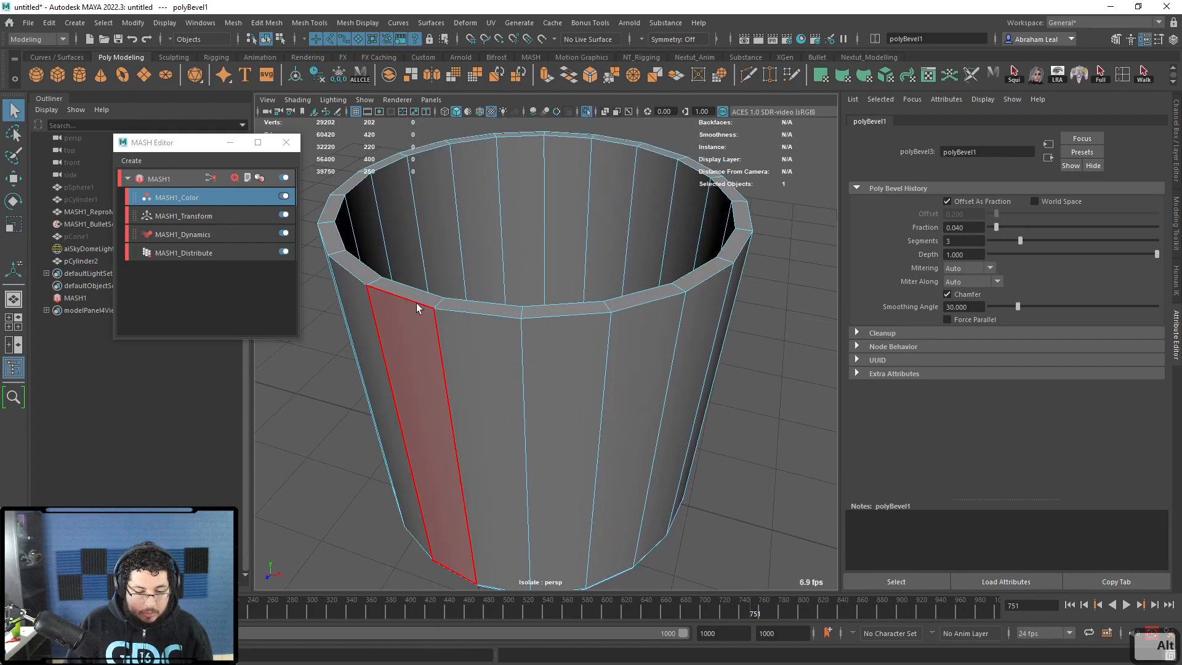
click(414, 300)
alt+drag(414, 302, 478, 334)
double_click(474, 389)
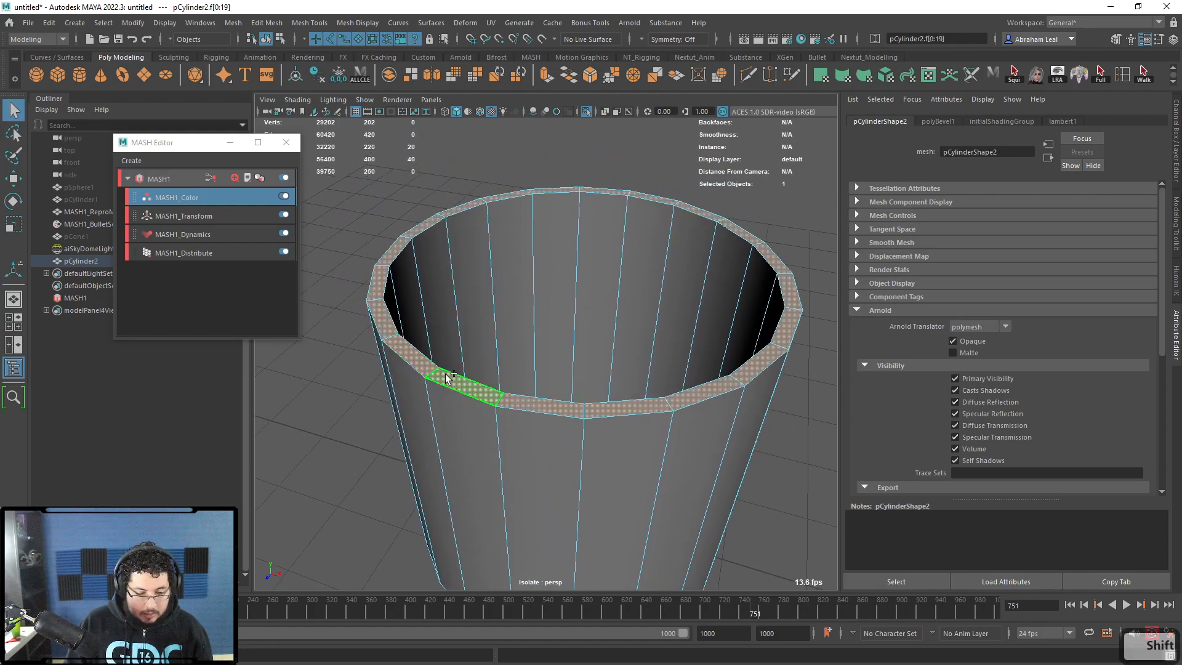
key(ctrl+e)
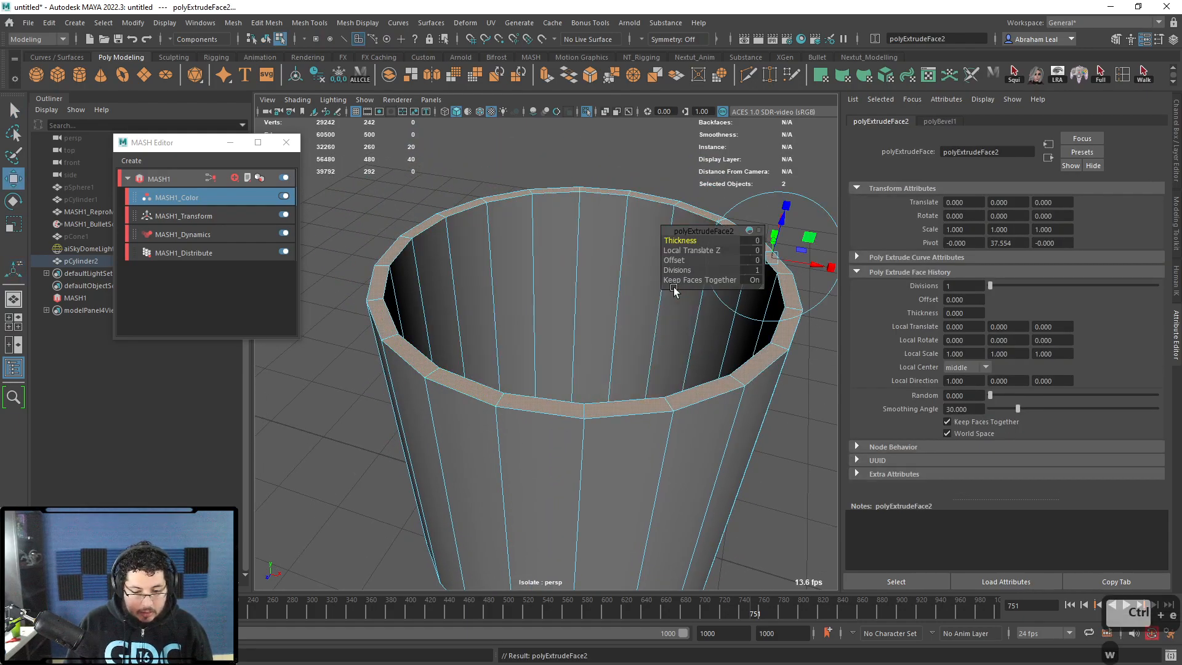
key(w)
drag(584, 215, 588, 163)
key(r)
drag(584, 218, 463, 208)
- Extrude the narrowed rim faces again and move them straight up to form the jar's neck
key(ctrl+e)
key(w)
drag(585, 160, 574, 104)
- Bevel the edge loops where the jar's body meets the shoulder with a Fraction of 0.18 and 2 segments, and check the smoothed shape
alt+drag(557, 184, 510, 267)
key(F10)
double_click(699, 355)
alt+drag(699, 356, 583, 353)
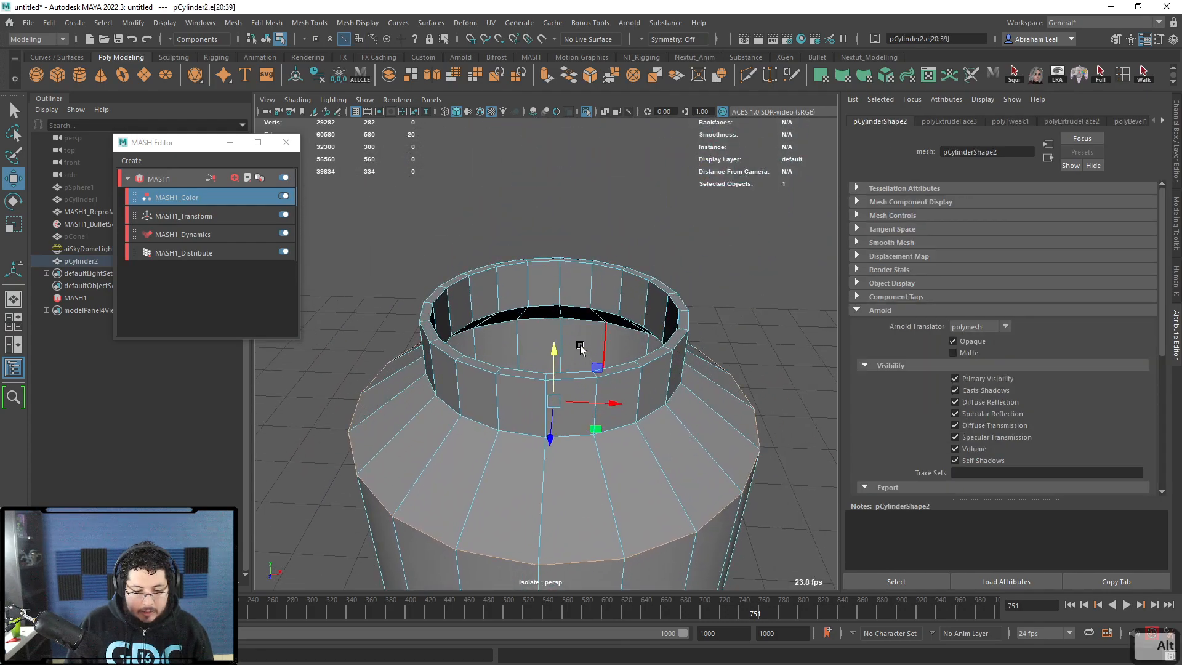
shift+double_click(578, 324)
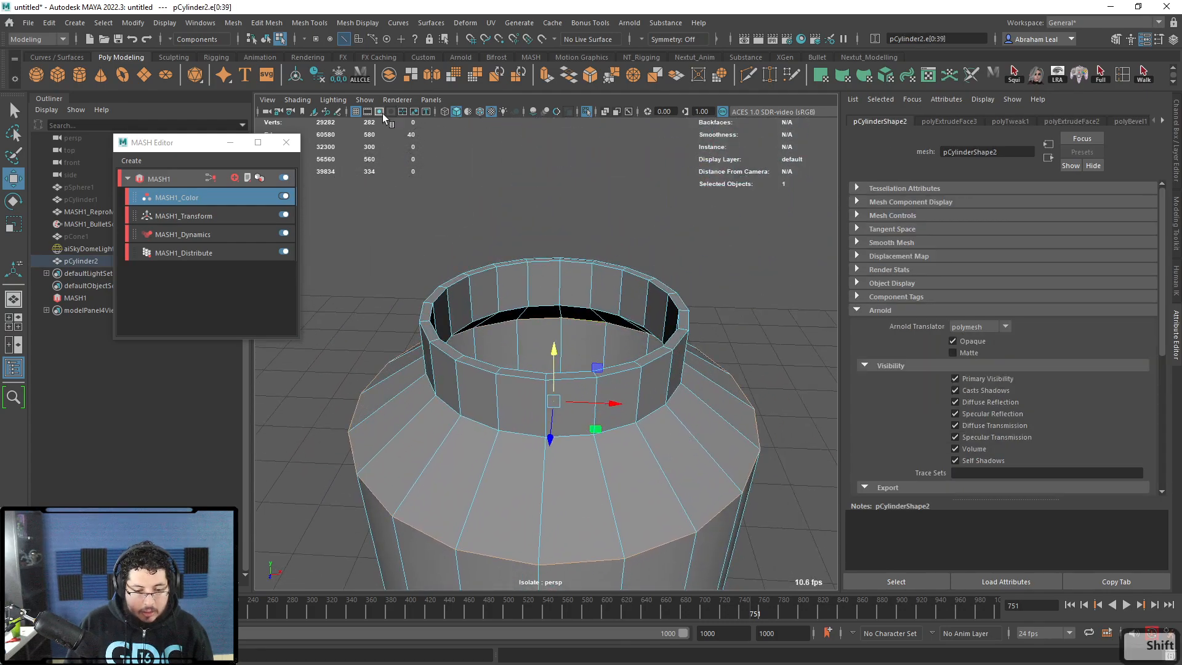
click(594, 79)
drag(679, 250, 664, 242)
key(3)
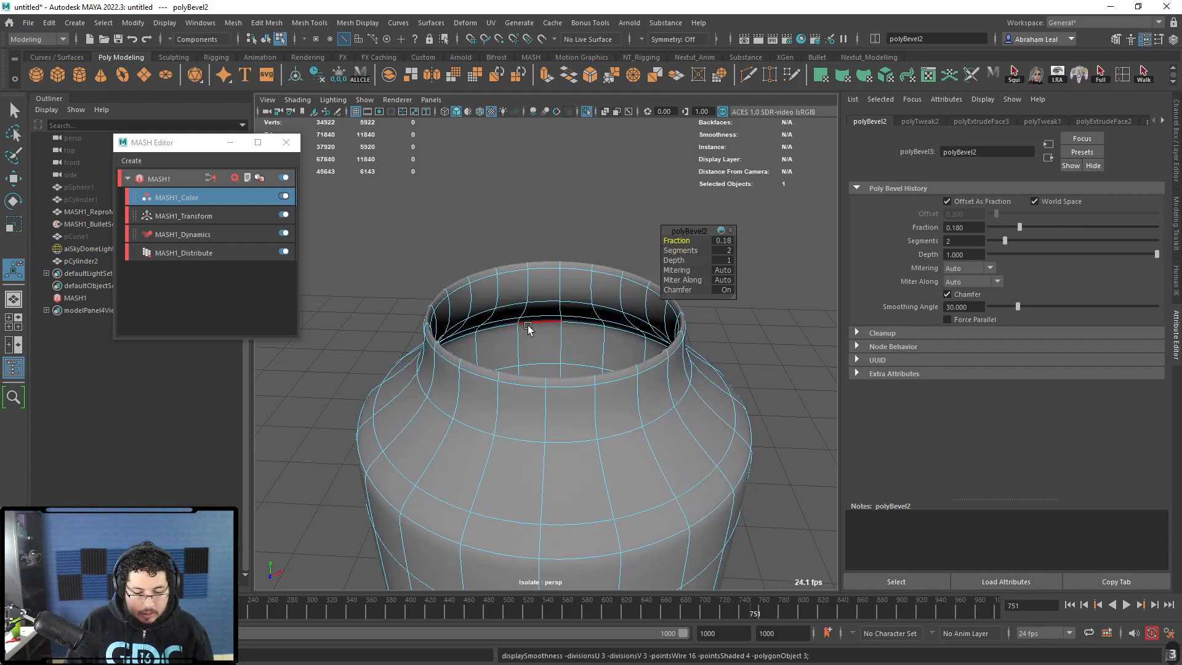
key(1)
- Bevel the inner and outer edge loops of the neck's top rim with a Fraction of 0.34 and 2 segments
key(q)
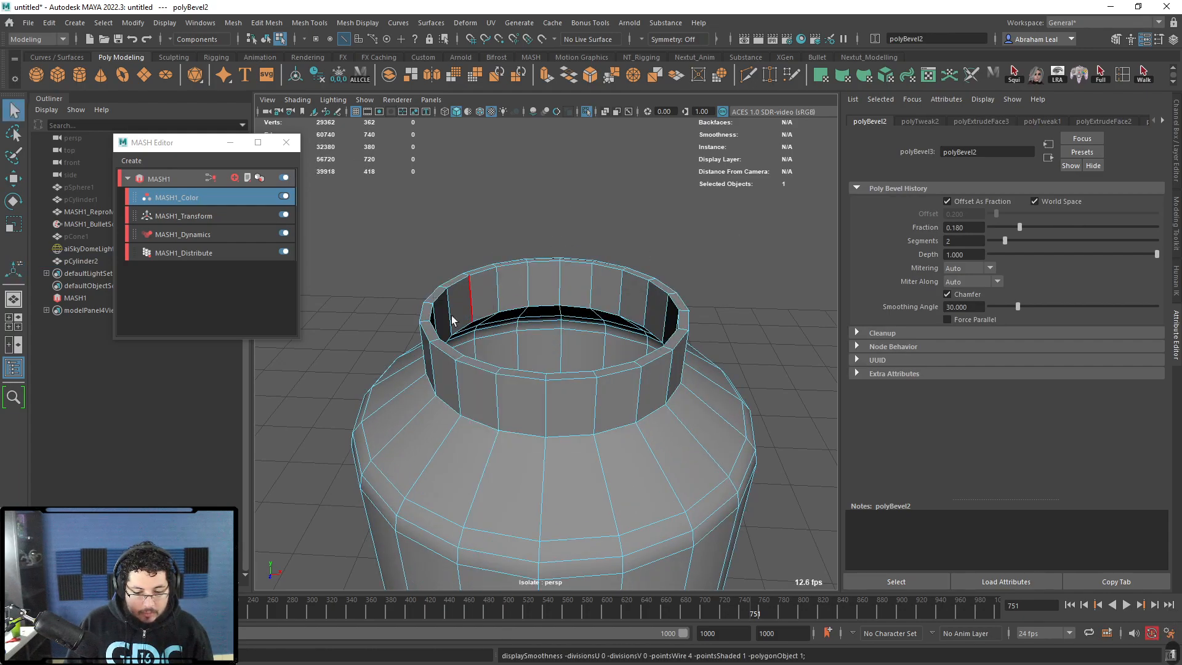
double_click(424, 330)
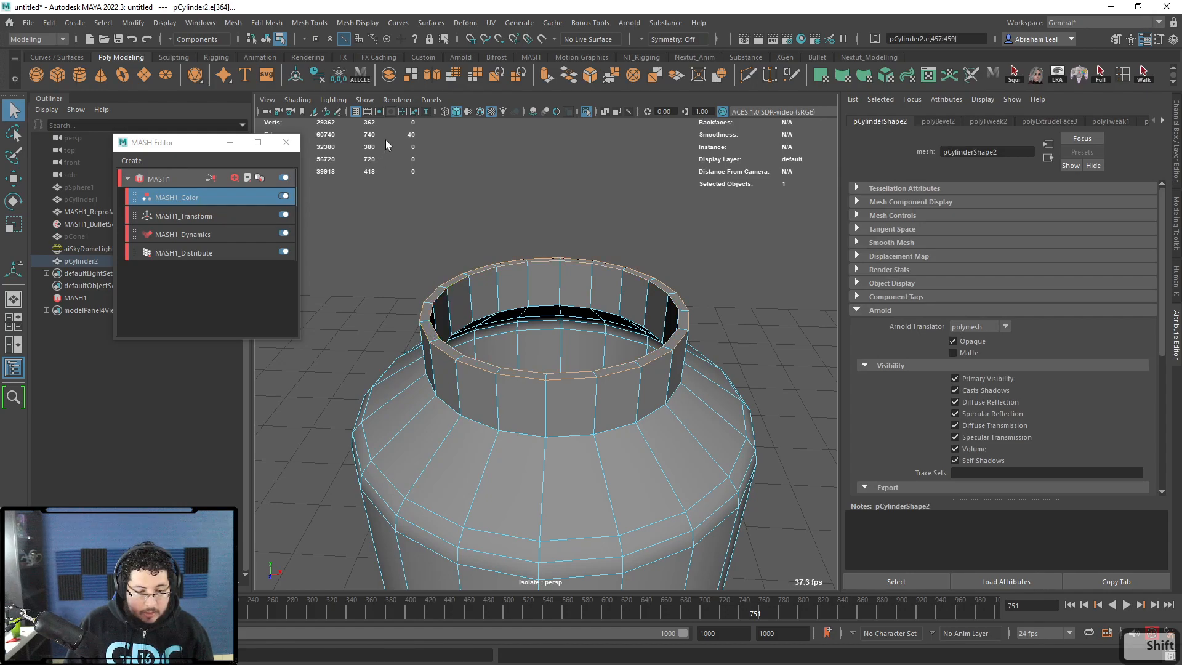
click(590, 74)
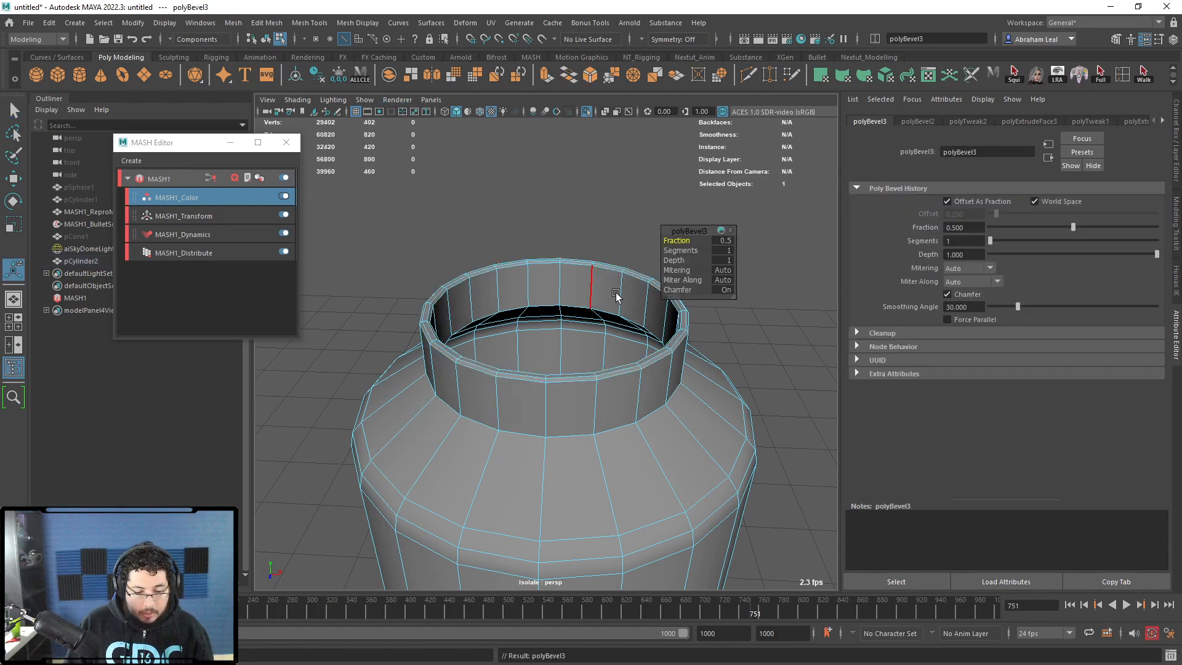
ctrl+drag(685, 240, 680, 240)
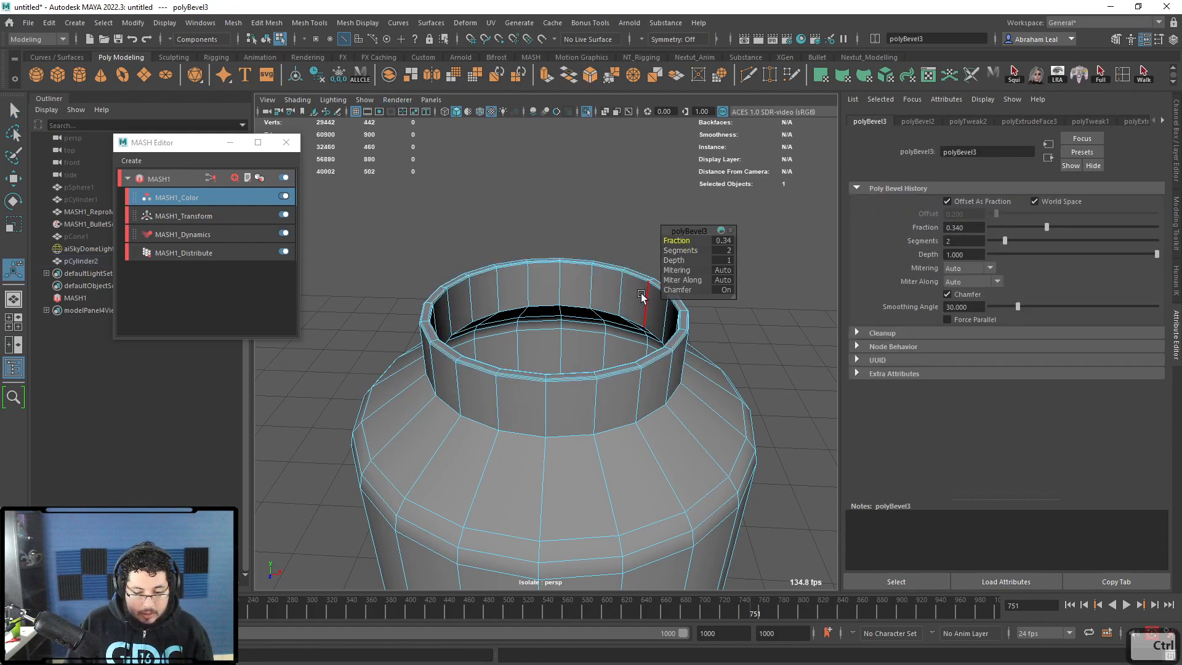
- Turn on the jar's smooth mesh preview, return to object mode and look over the whole shape
key(3)
click(726, 358)
alt+drag(726, 358, 708, 392)
right_drag(656, 371, 725, 289)
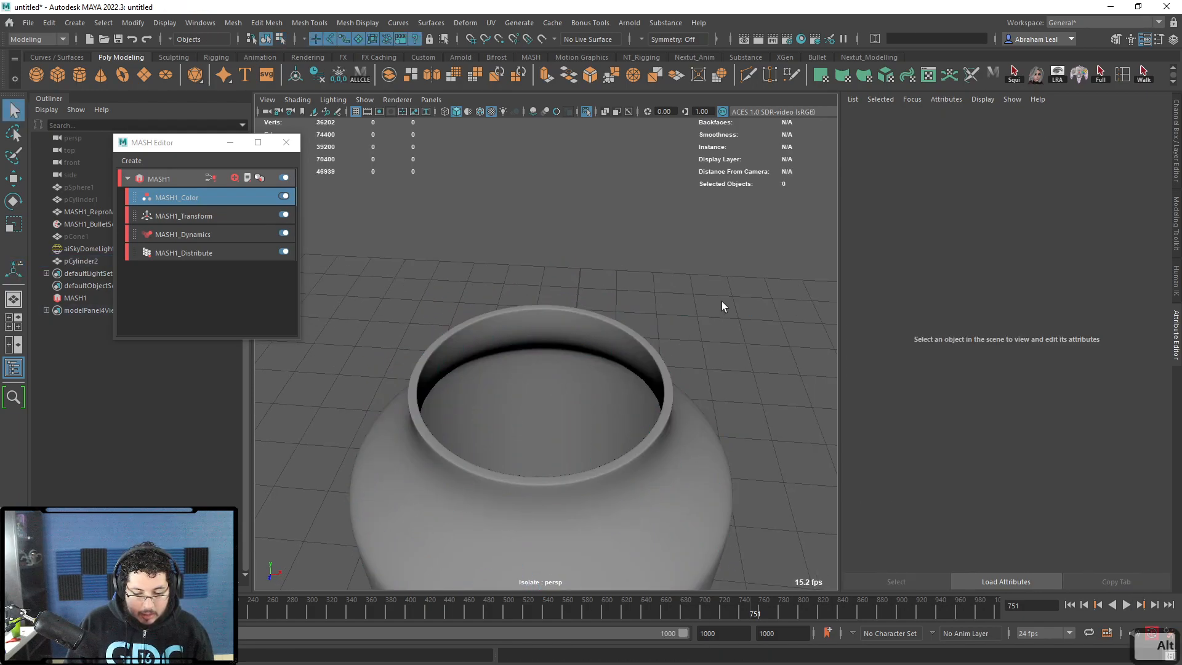
alt+drag(725, 294, 675, 360)
alt+right_drag(675, 359, 667, 330)
- Assign a new aiStandardSurface material to the jar with base weight 0, specular roughness 0 and transmission weight 1
click(584, 312)
right_click(585, 312)
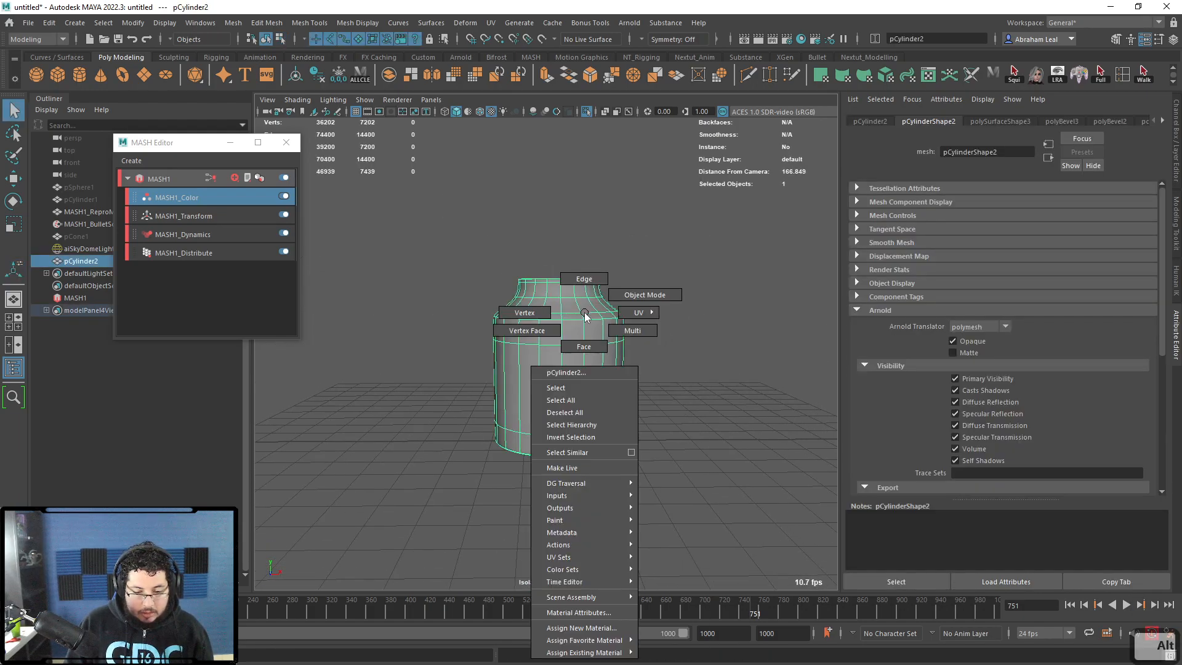
click(581, 628)
click(401, 221)
click(480, 390)
drag(1063, 267, 990, 266)
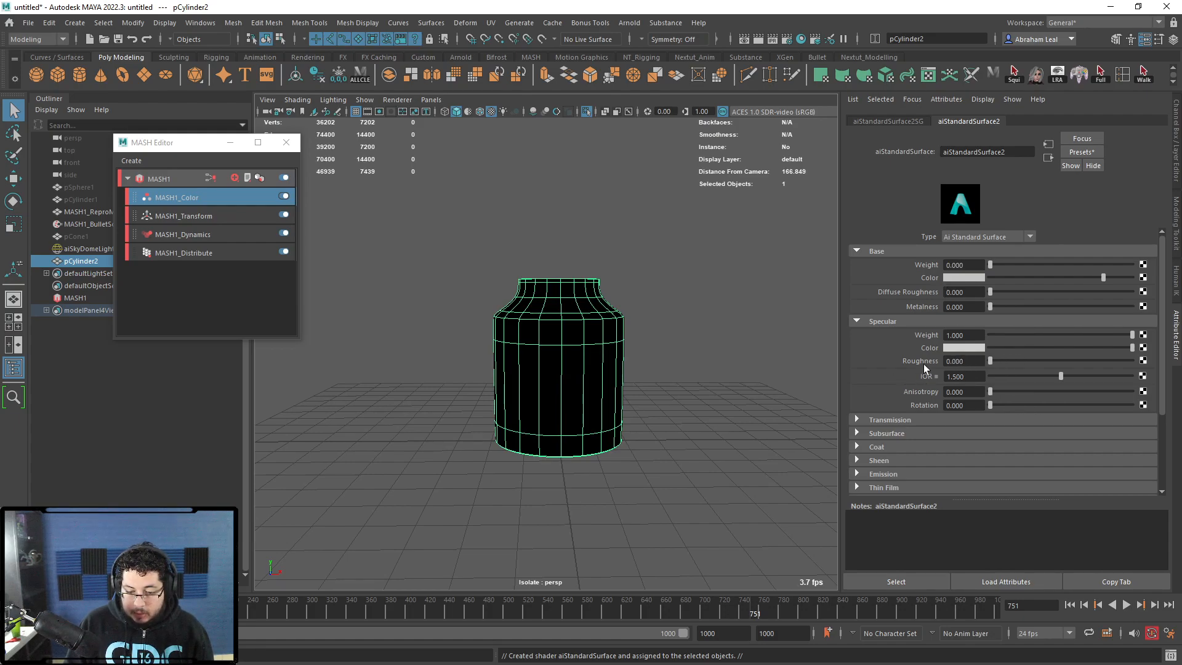
click(856, 420)
drag(990, 434, 1168, 439)
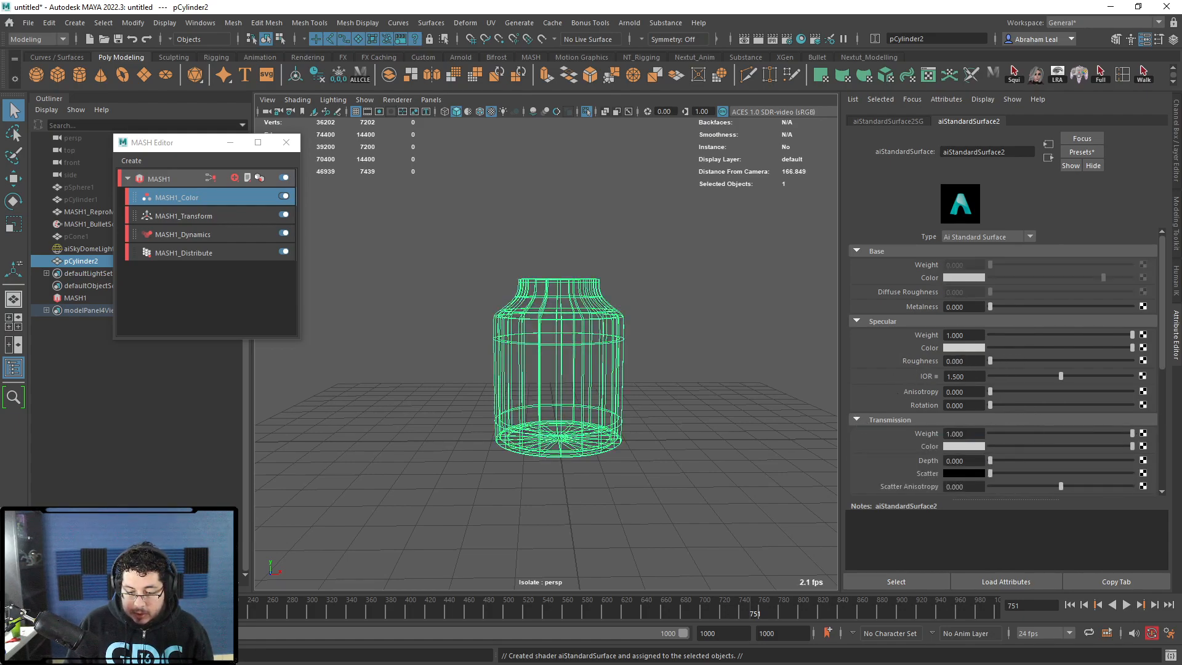
- Exit the jar's isolated view and check how the jar fits around the candies in the full scene
click(675, 329)
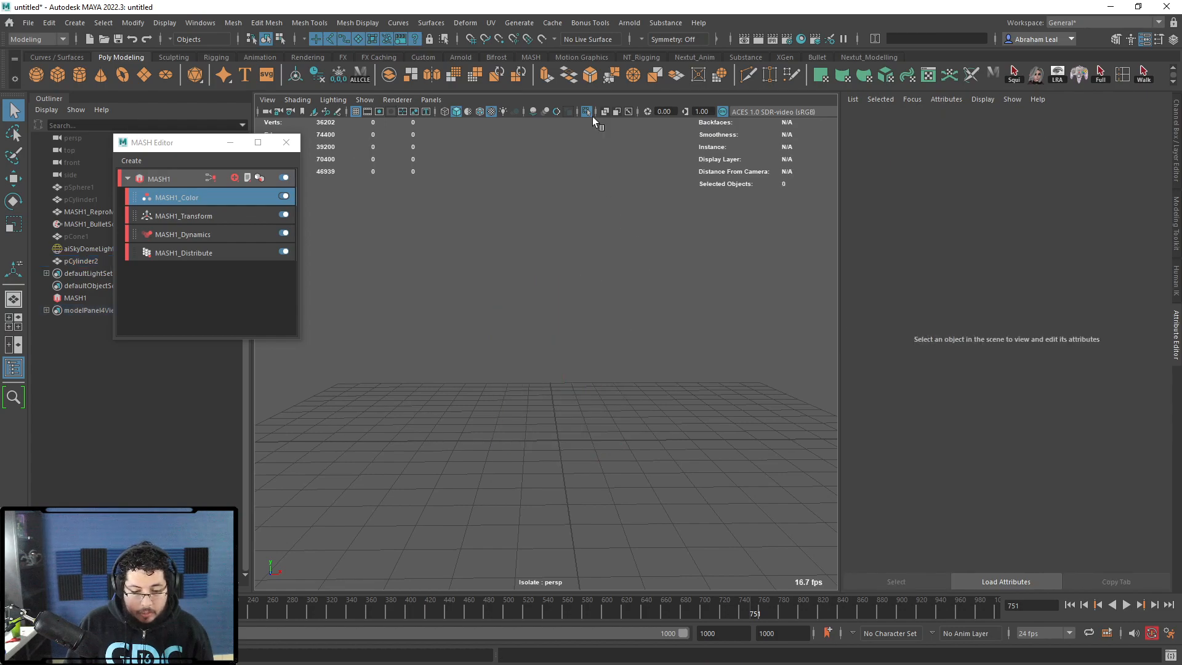
click(588, 112)
click(570, 329)
alt+drag(570, 329, 652, 343)
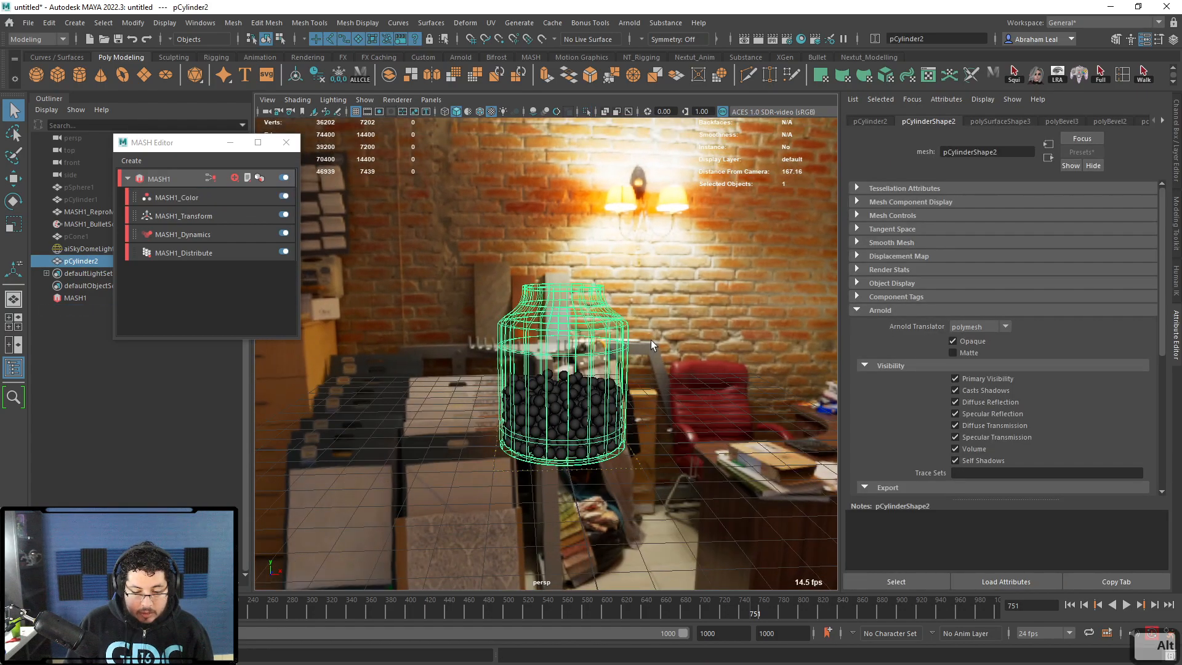
- Create a polygon plane and scale it up into a large floor under the jar
click(151, 75)
key(r)
drag(562, 447, 936, 473)
alt+drag(567, 436, 813, 469)
alt+drag(490, 377, 498, 382)
- Select the plane's entire rear border edge and raise it straight up to form a back wall
right_drag(515, 313, 516, 275)
click(671, 308)
alt+drag(691, 300, 363, 326)
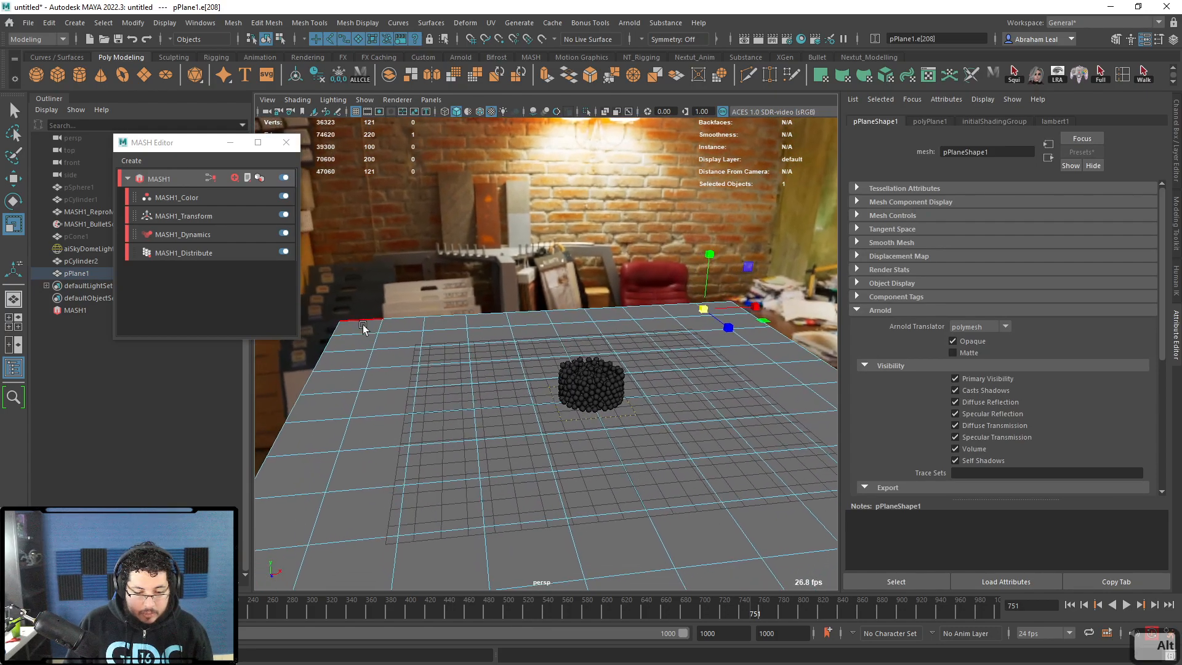
shift+double_click(717, 305)
shift+drag(547, 254, 446, 342)
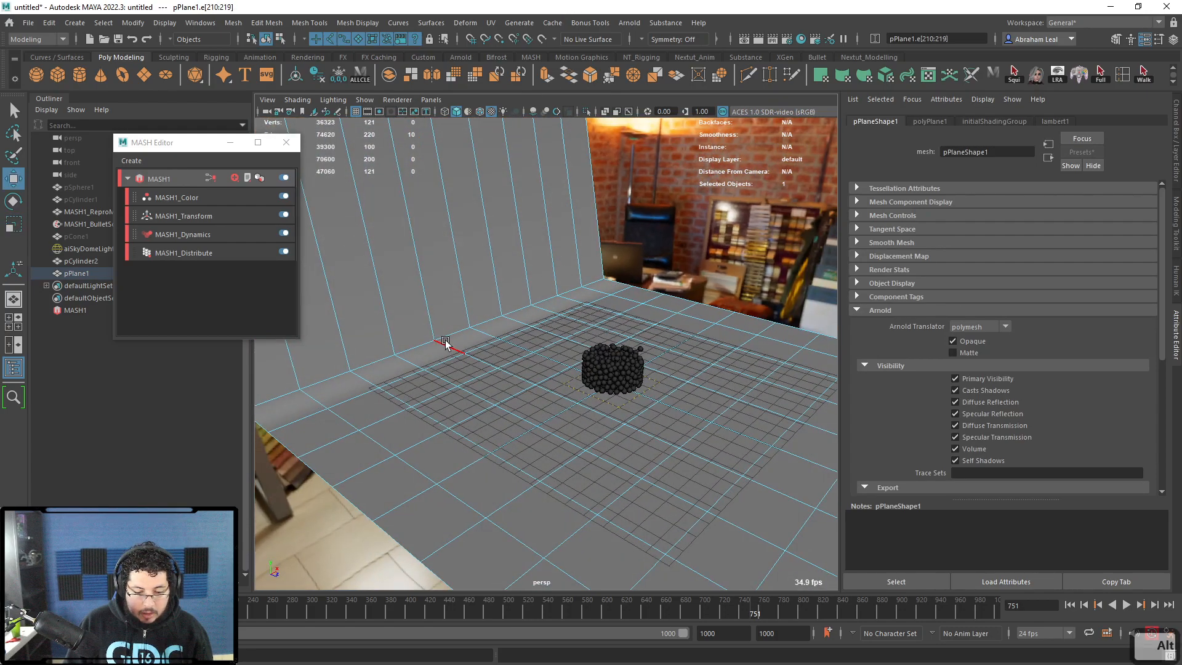
- Raise the neighbouring edge row to shape the backdrop's curve, turn on its smooth preview and return to object mode
double_click(463, 330)
drag(463, 269, 460, 175)
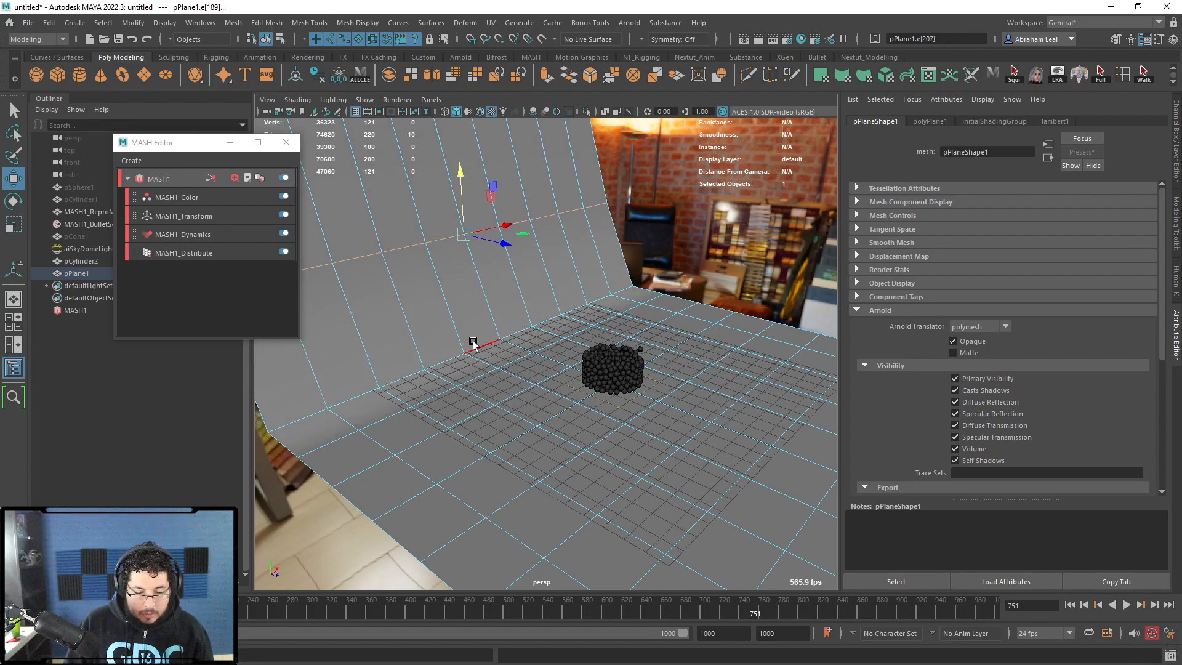
key(3)
key(F8)
- Slide the backdrop plane backward relative to the candies and close the MASH Editor
alt+drag(503, 299, 722, 363)
drag(599, 367, 590, 368)
key(ctrl+z)
drag(687, 380, 530, 367)
key(ctrl+z)
click(477, 294)
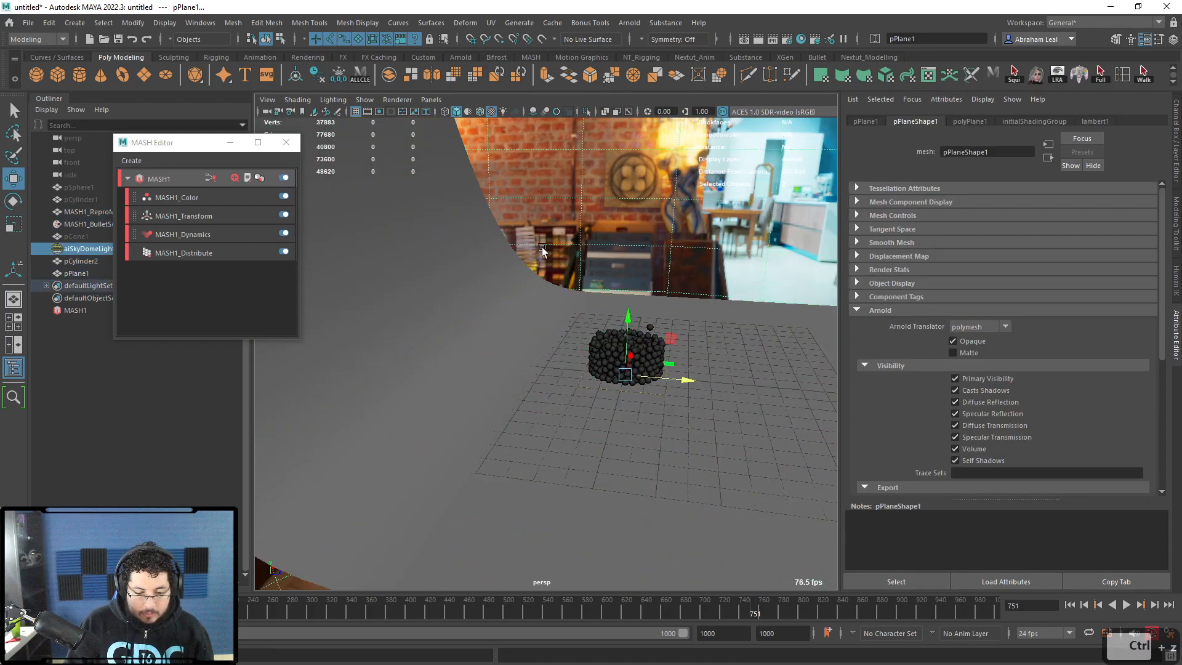
drag(687, 381, 524, 376)
click(286, 143)
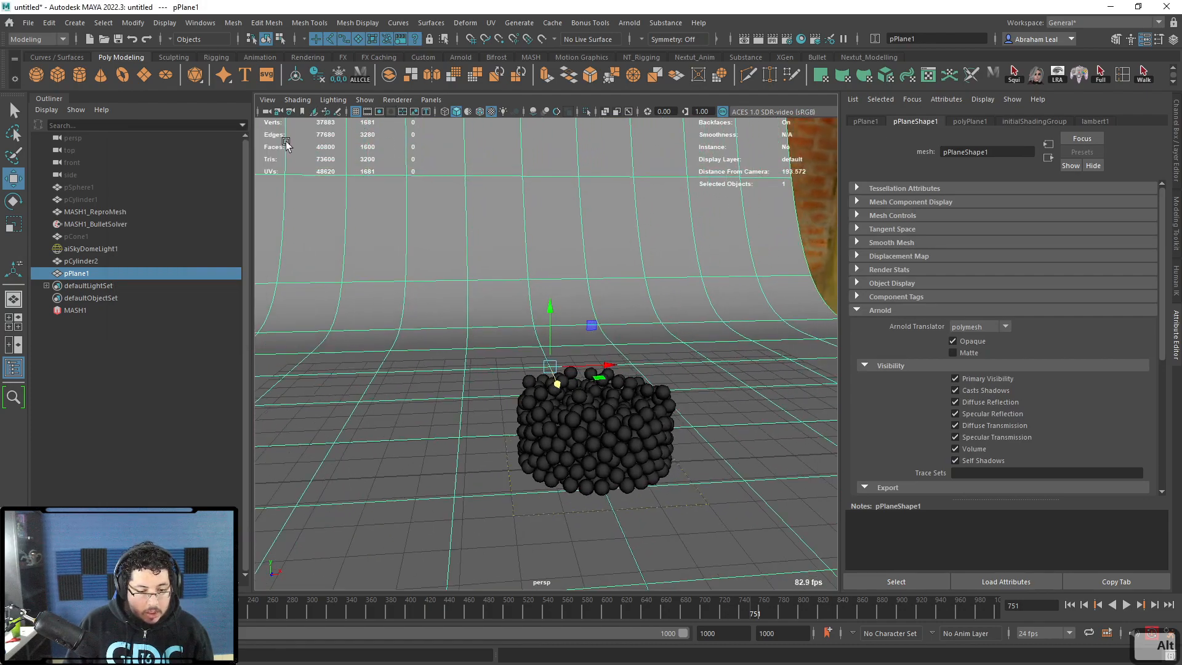
- Create a new camera, look through it and pull it back until the candies are in view
click(285, 57)
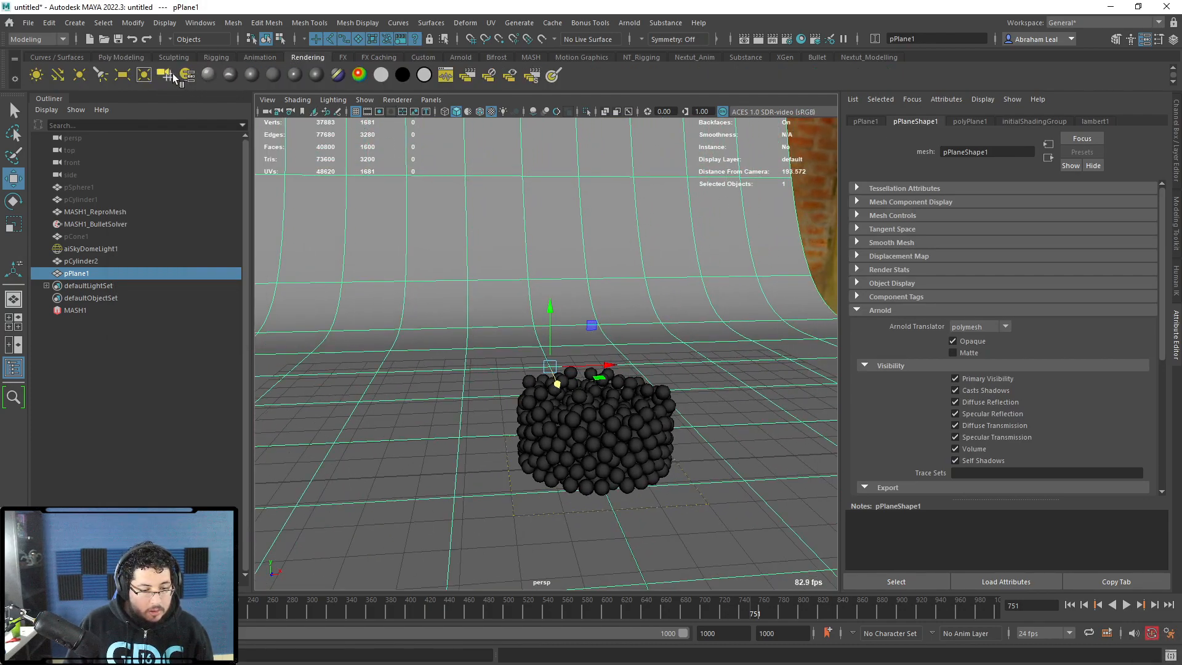
click(431, 100)
click(458, 153)
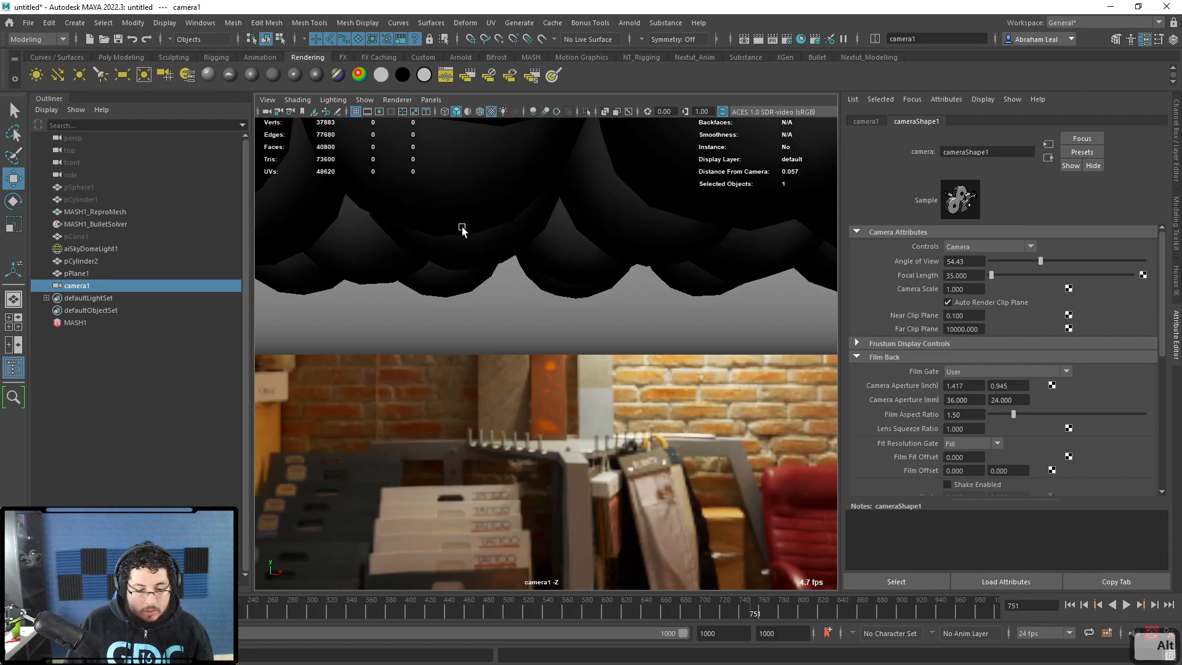
alt+drag(486, 234, 512, 275)
alt+right_drag(512, 276, 318, 138)
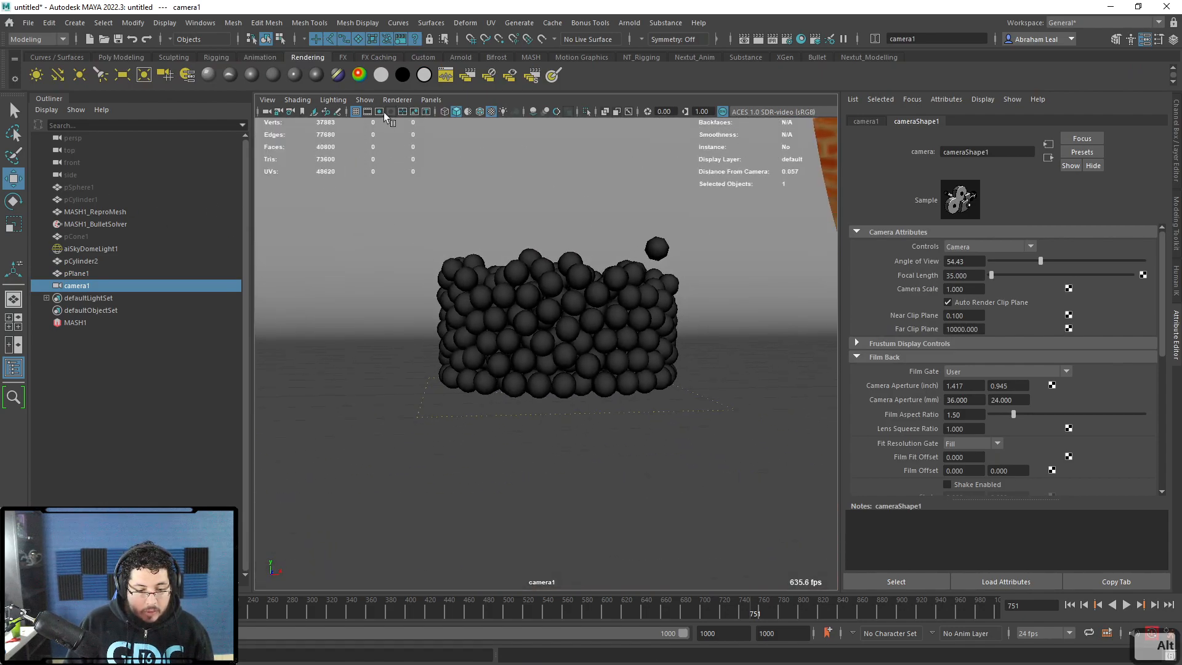
- Display wireframe on shaded and the resolution gate, and frame the jar on the right side of the camera's image
click(480, 112)
alt+middle_drag(557, 219, 552, 287)
mouse_move(552, 288)
alt+mouse_down()
mouse_move(528, 333)
mouse_move(505, 338)
alt+mouse_up()
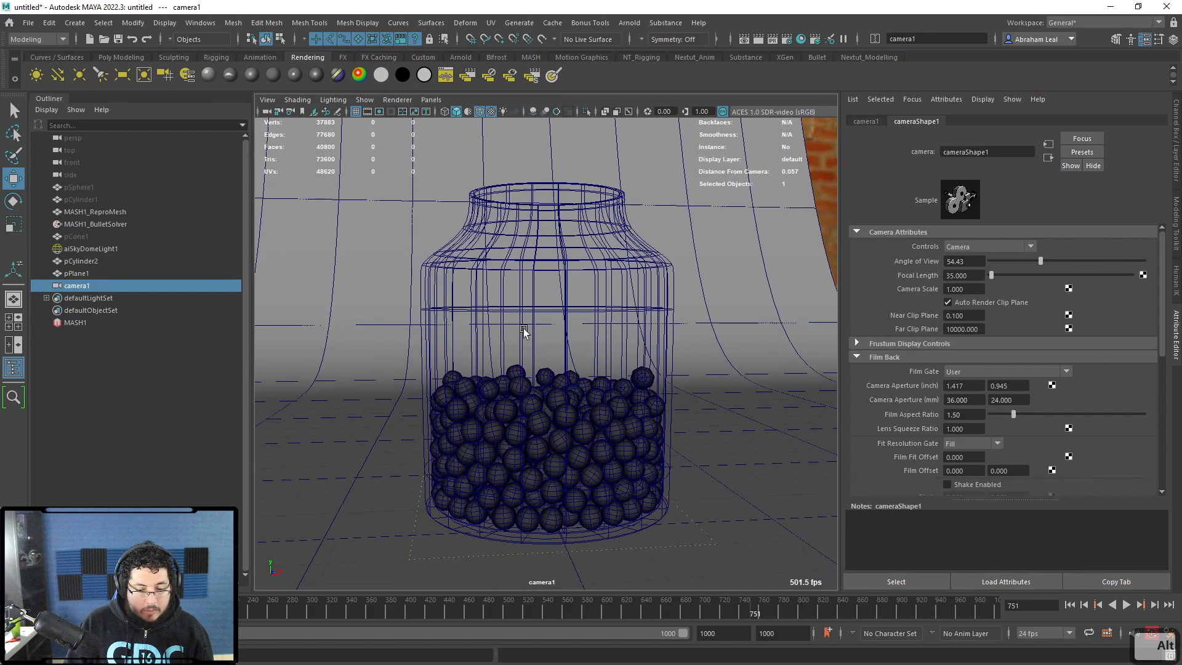
click(380, 111)
alt+drag(419, 154, 475, 180)
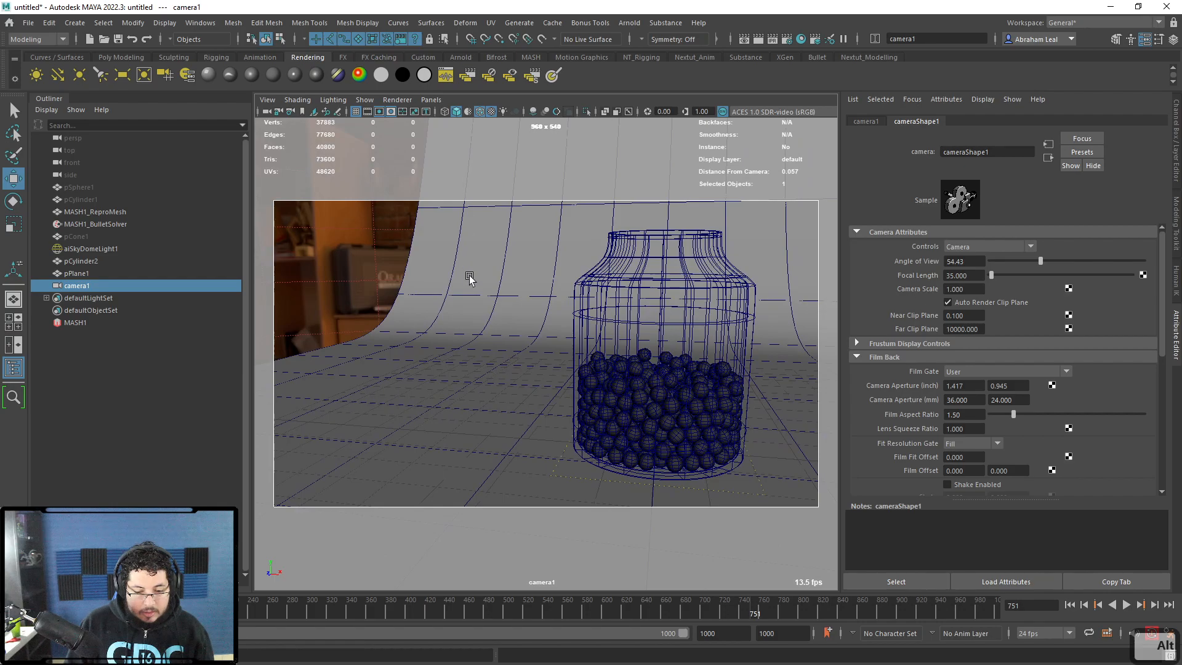
- Rotate the backdrop plane slightly toward the camera and scale it wider to fill the frame
click(470, 274)
key(e)
drag(634, 382, 646, 382)
key(r)
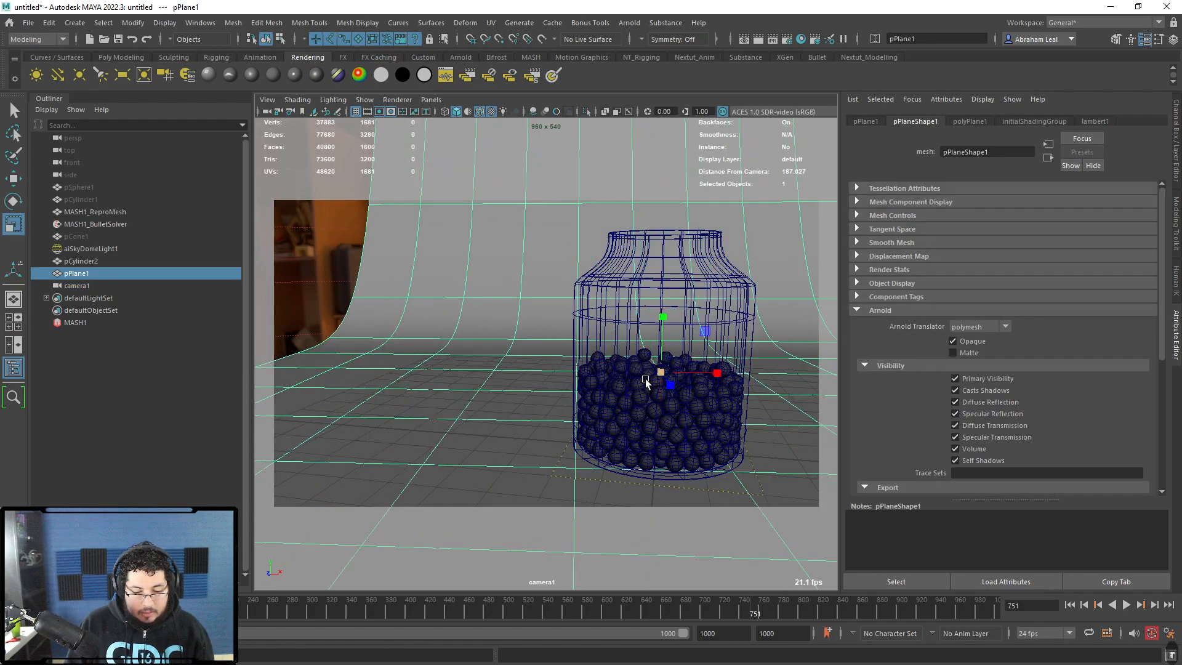
drag(723, 373, 793, 360)
- Switch to the perspective view and select the jar
key(space)
drag(523, 333, 674, 338)
alt+middle_drag(749, 299, 622, 294)
alt+drag(739, 237, 751, 221)
click(670, 142)
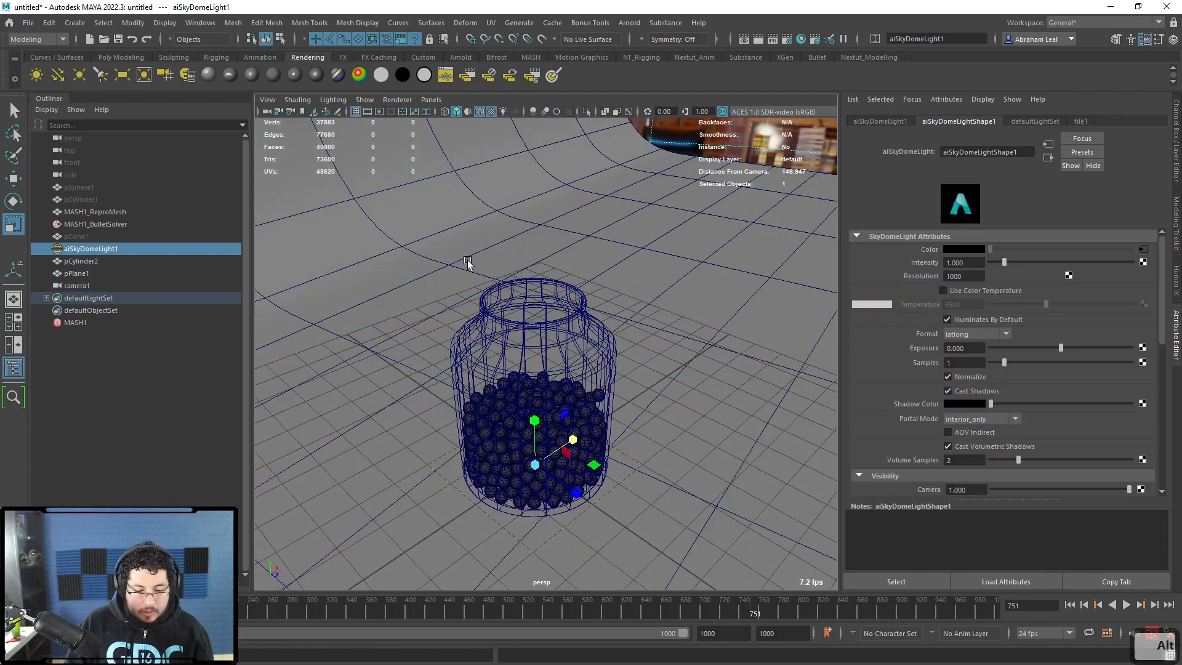
click(539, 325)
- Turn off the jar's smooth preview and display it with the default material for editing its neck
key(1)
alt+drag(548, 334, 502, 261)
alt+right_drag(502, 261, 572, 365)
key(6)
key(3)
key(1)
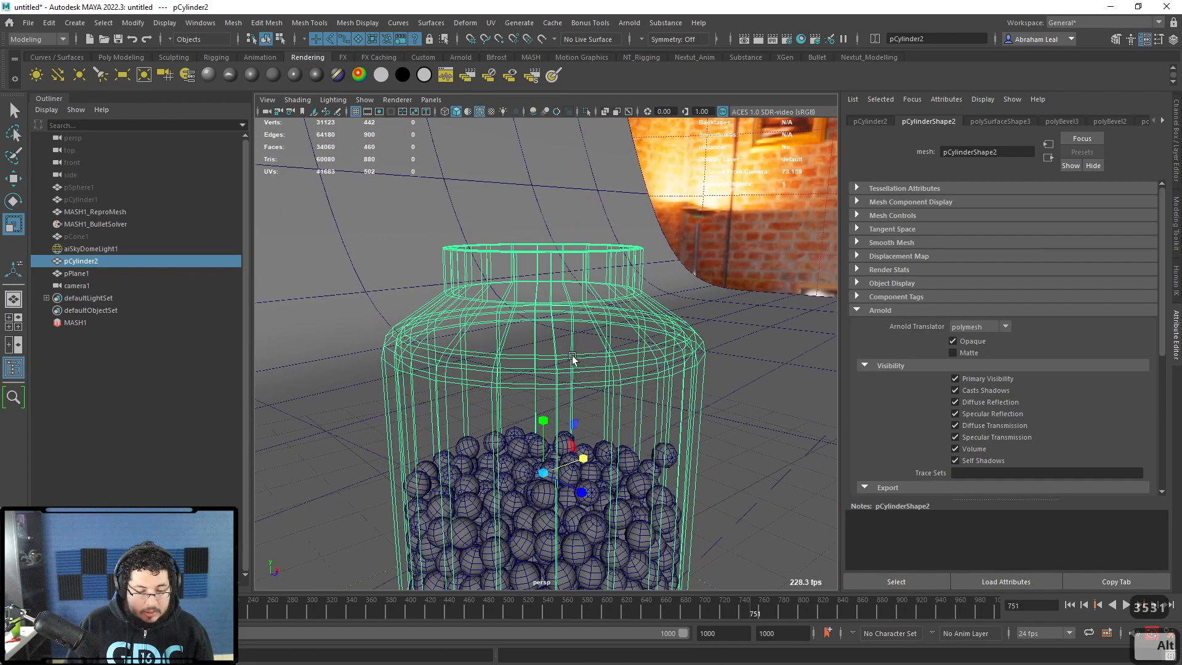
click(468, 113)
alt+right_drag(533, 304, 597, 353)
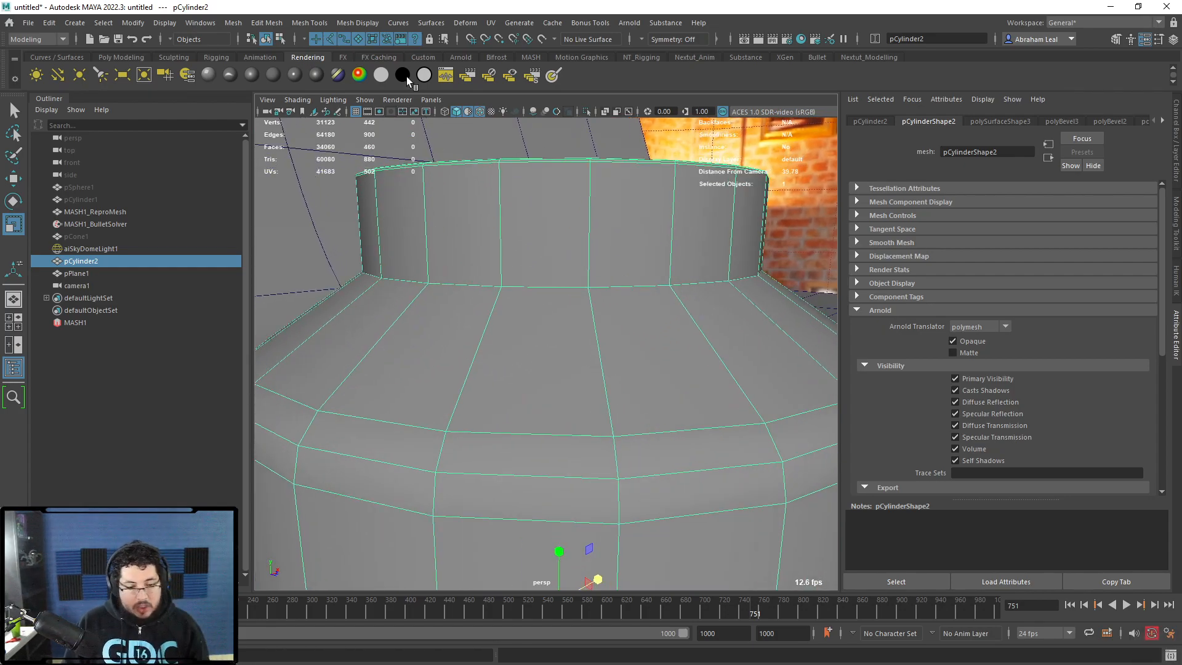
- Insert supporting edge loops around the crease between neck and shoulder with Multi-Cut and check the smoothed shape
click(135, 58)
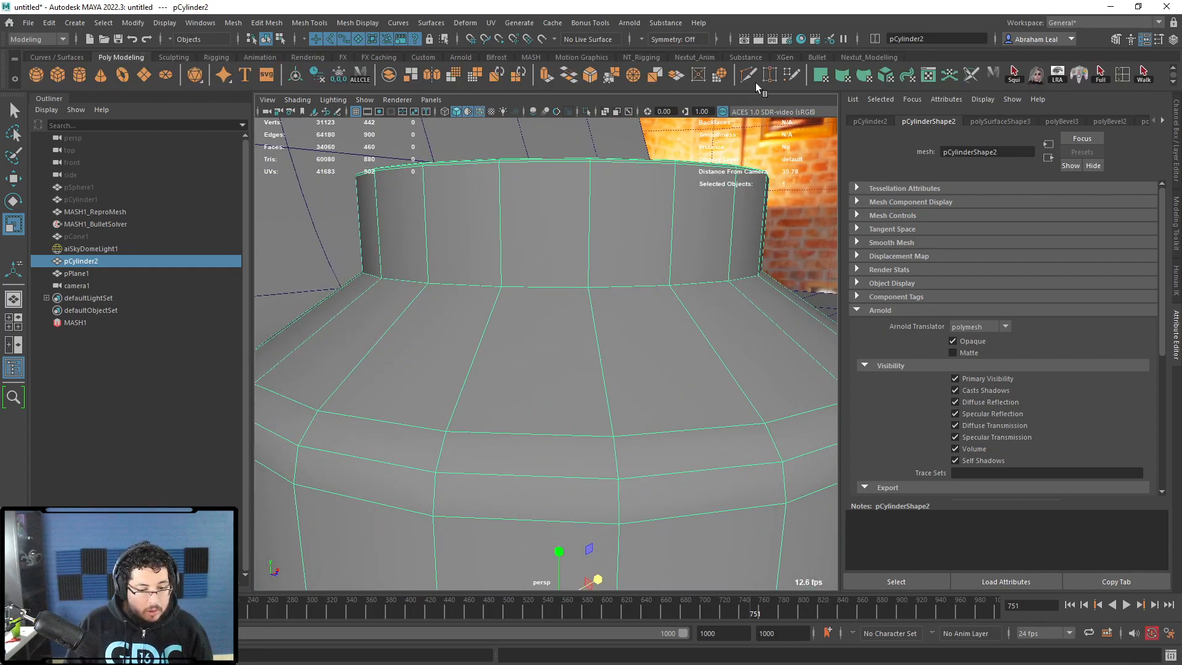
key(ctrl+shift+x)
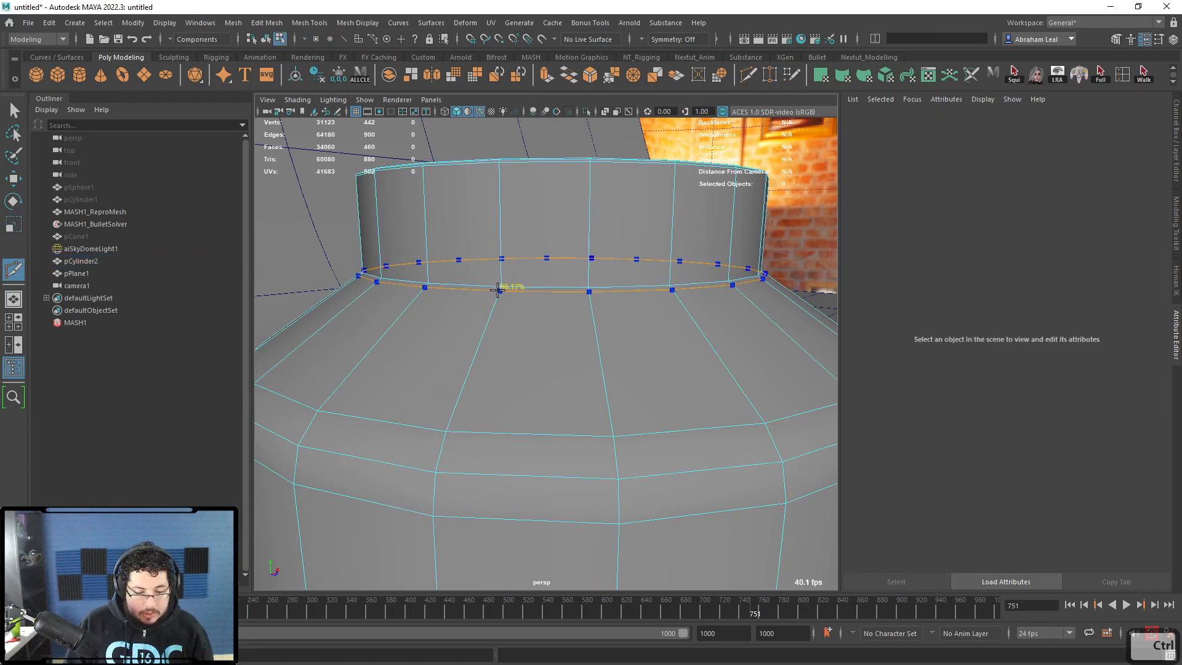
ctrl+click(500, 281)
alt+drag(509, 290, 462, 277)
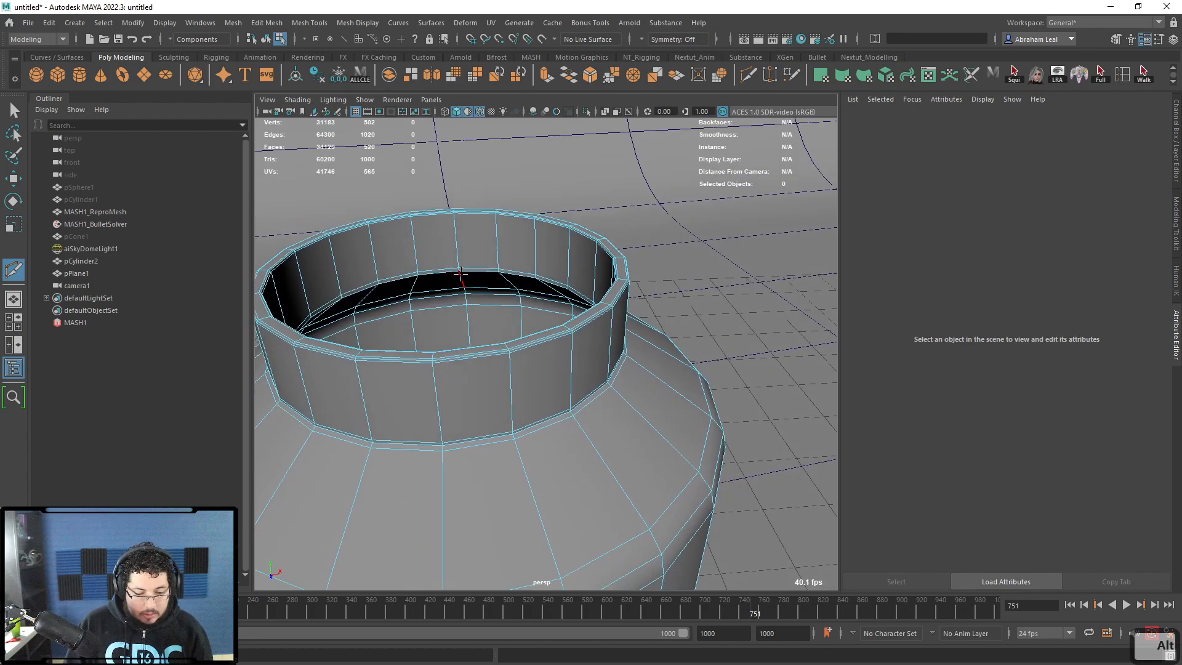
key(3)
alt+drag(561, 318, 574, 298)
key(1)
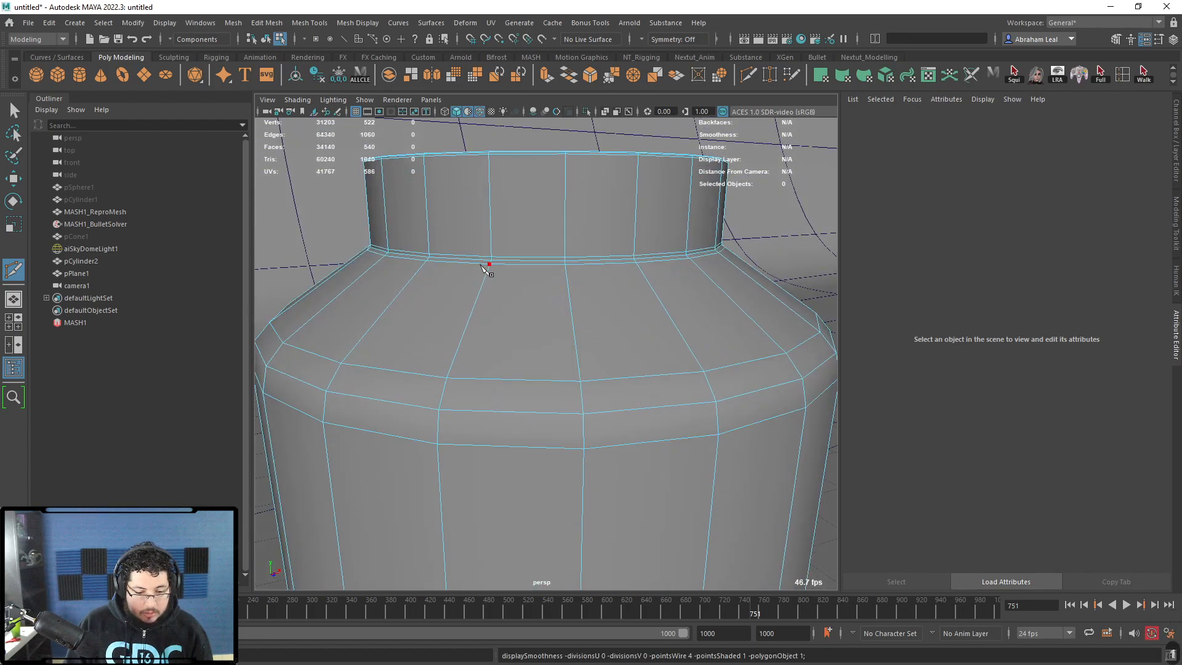
- Insert five roughly evenly spaced edge loops around the height of the jar's neck
ctrl+click(482, 225)
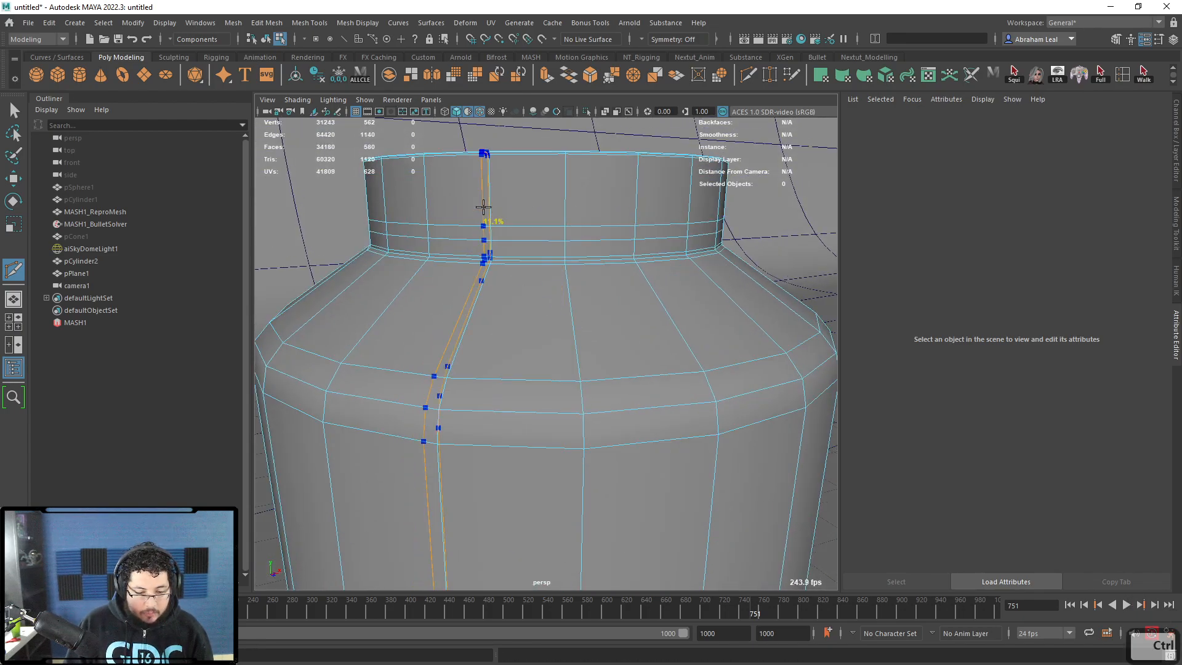
ctrl+click(487, 206)
ctrl+click(492, 194)
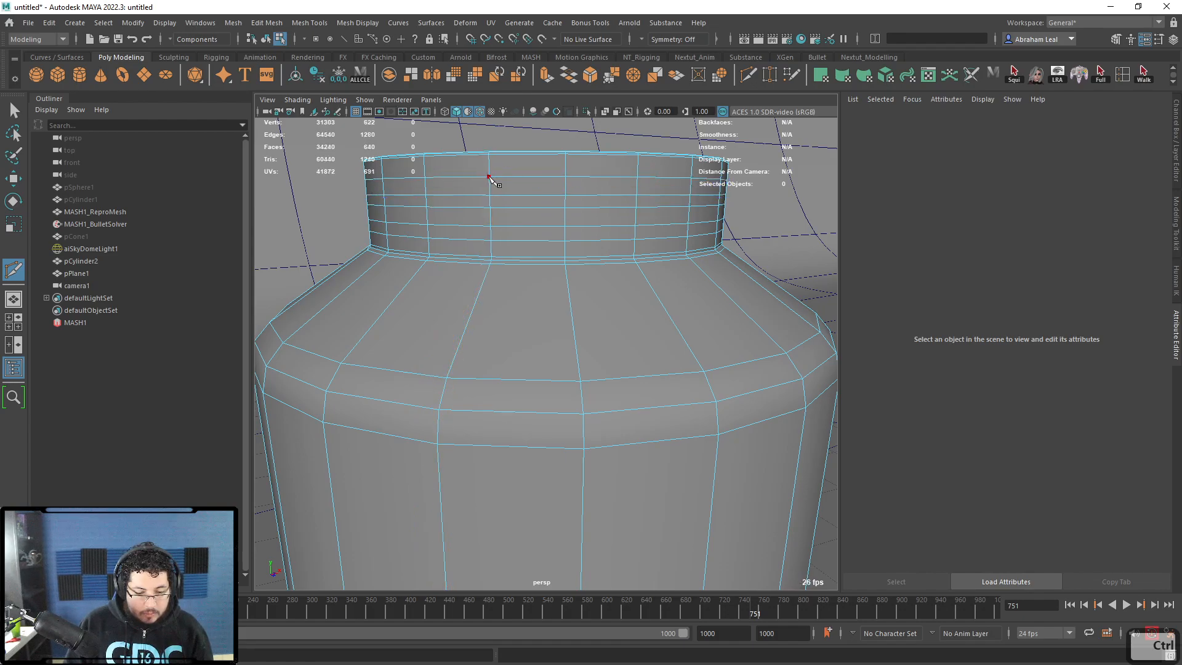
- Select the five new neck edge loops and bevel them with a Fraction of 0.44
key(q)
right_drag(467, 235, 463, 230)
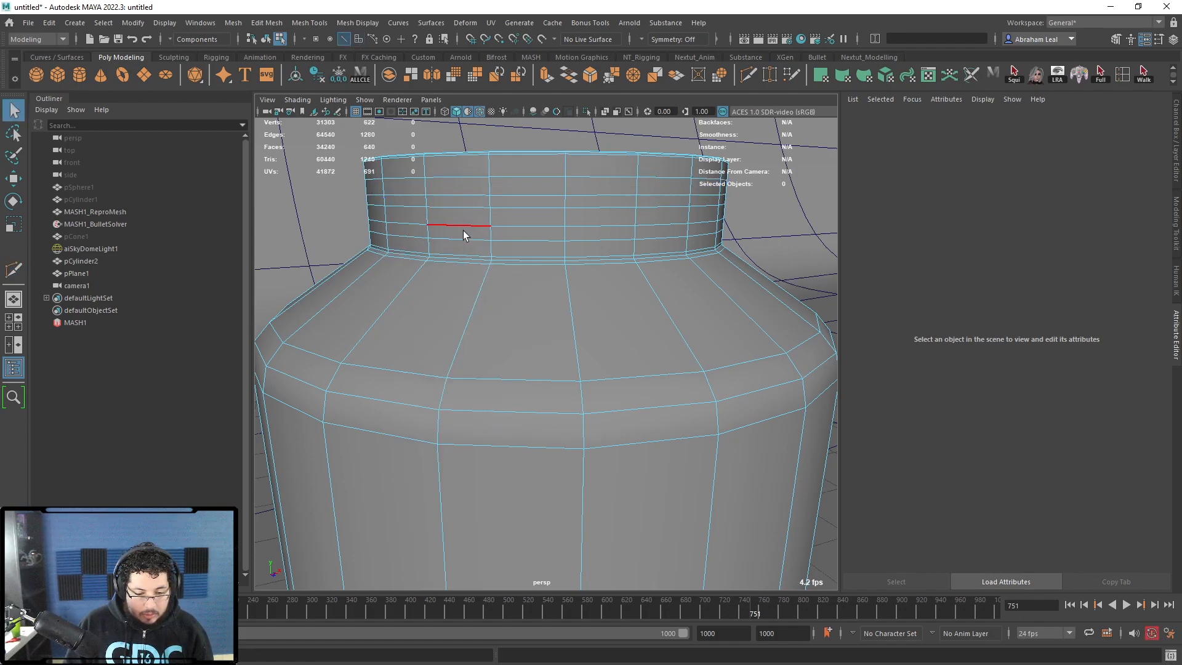
double_click(461, 238)
shift+double_click(460, 178)
click(588, 75)
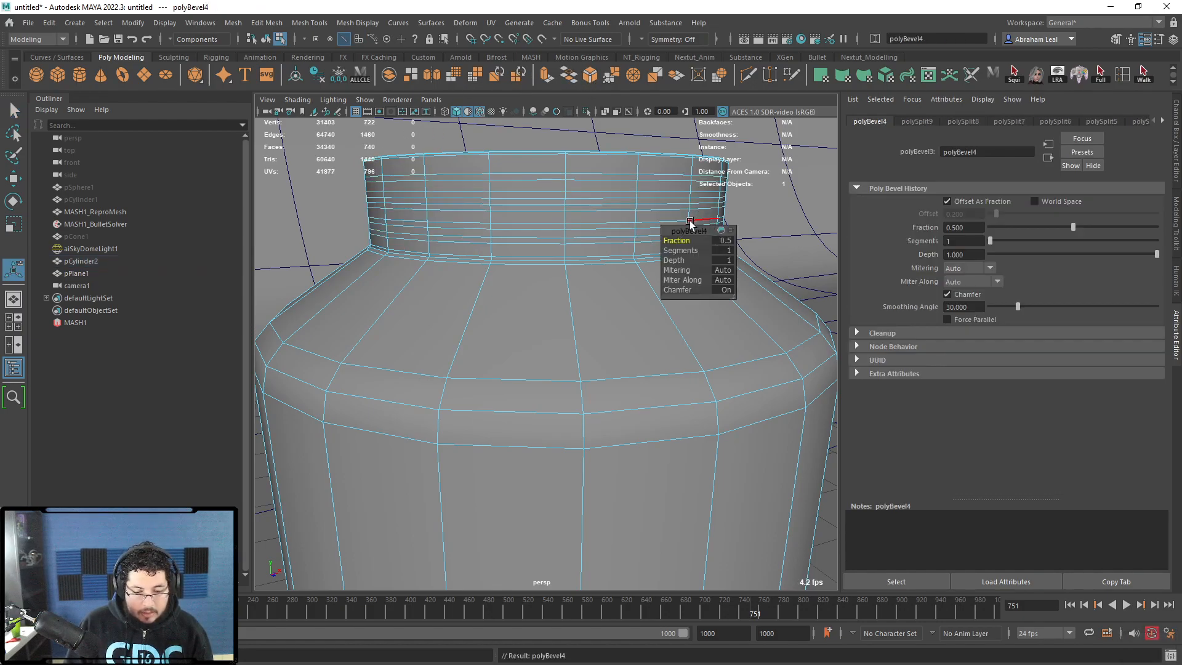
ctrl+drag(685, 241, 662, 221)
- Extrude the five narrow face bands around the neck outward by about 0.374 to form threads, and return to object mode
right_drag(537, 177, 538, 192)
click(531, 177)
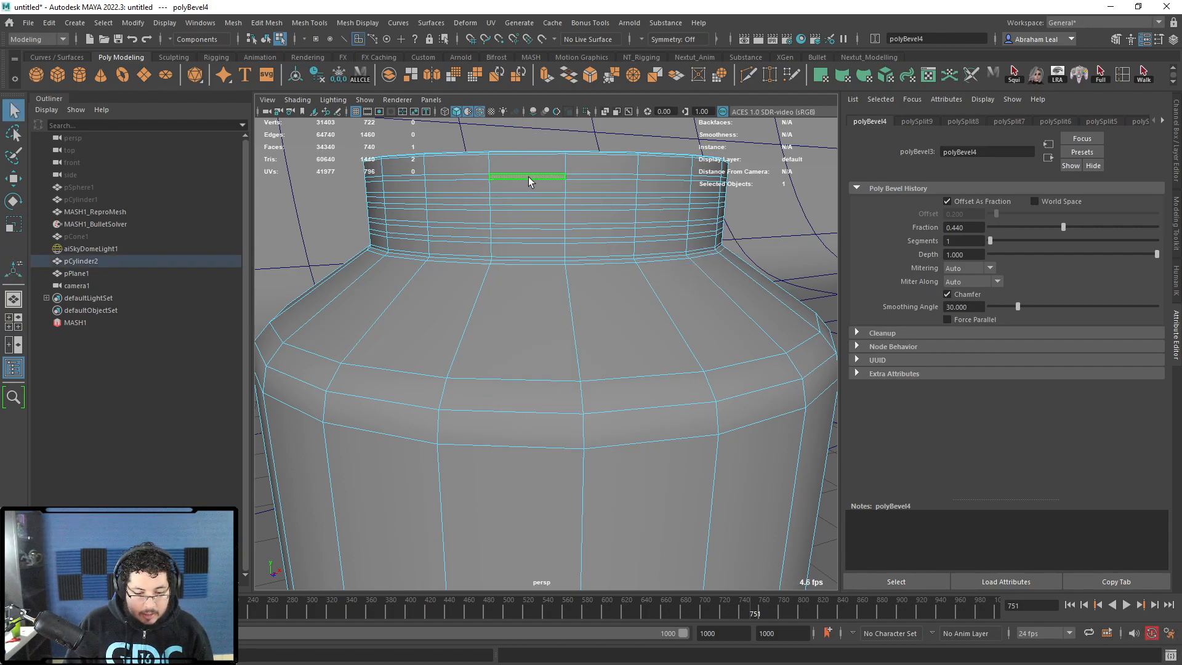
shift+double_click(482, 176)
shift+click(500, 196)
shift+click(484, 196)
shift+double_click(485, 196)
shift+click(500, 206)
shift+double_click(484, 207)
shift+click(501, 226)
shift+click(483, 226)
shift+double_click(484, 225)
shift+click(515, 242)
shift+click(485, 242)
shift+double_click(487, 241)
key(ctrl+e)
alt+drag(647, 216, 639, 241)
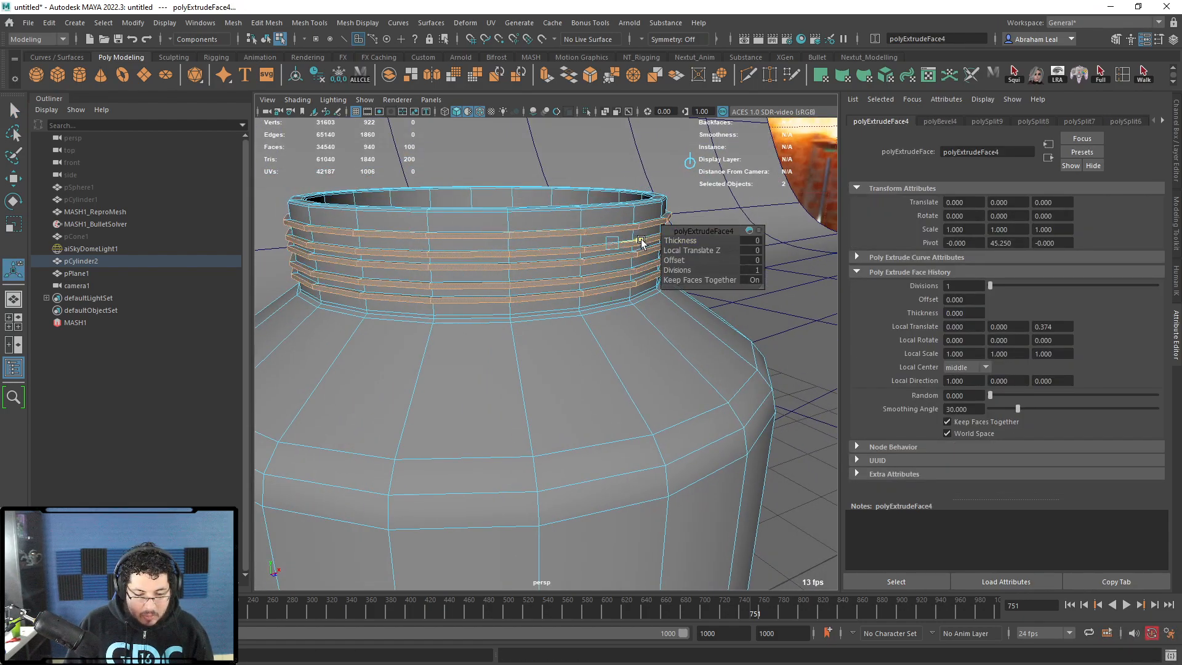
right_drag(638, 244, 816, 192)
alt+drag(816, 192, 714, 228)
alt+right_drag(714, 228, 579, 298)
key(alt+Tab)
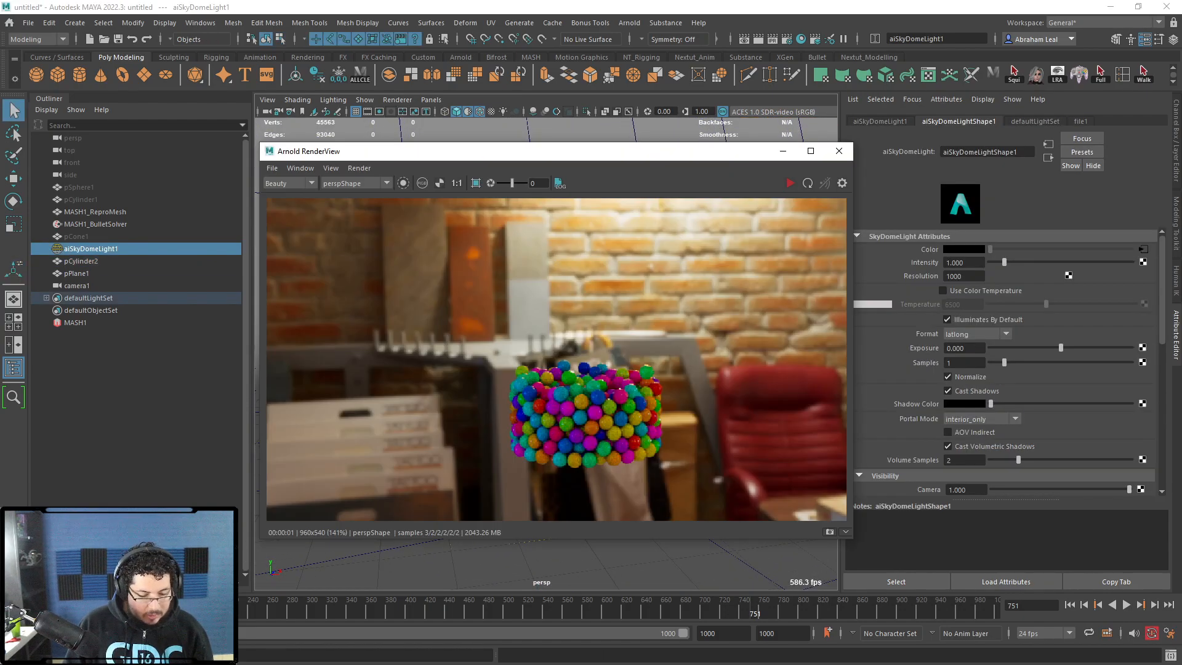
scroll(675, 367, down, 3)
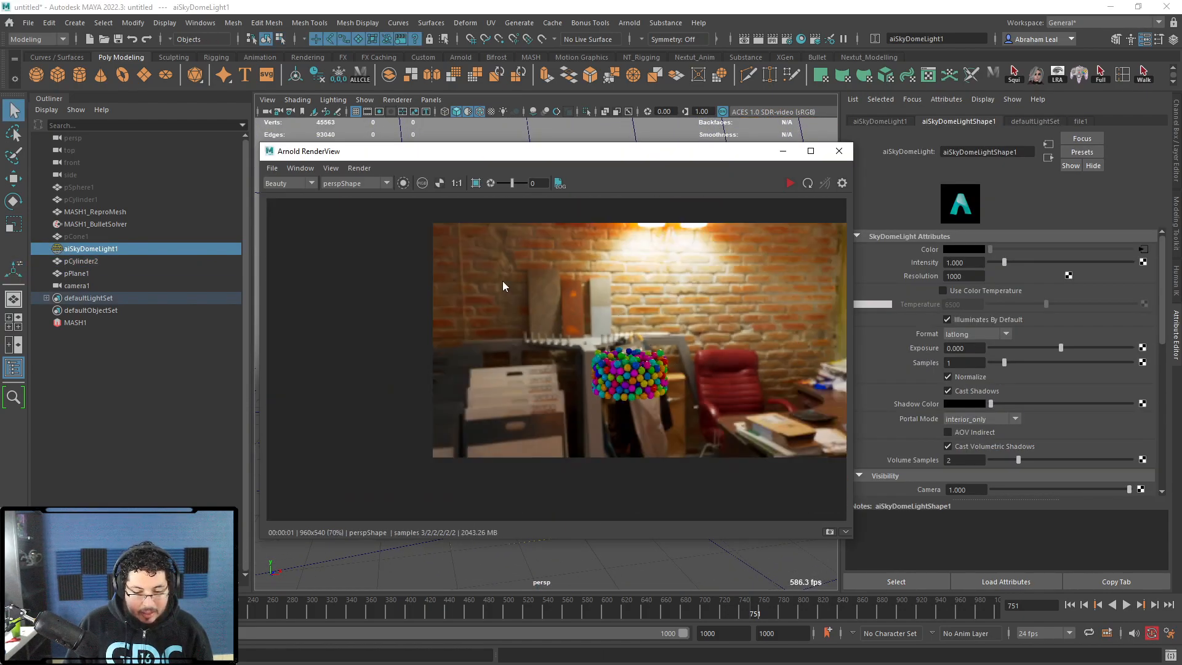
click(345, 202)
click(839, 151)
- Open the Arnold RenderView, render through cameraShape1 and inspect the glass jar and candies up close
click(629, 23)
click(650, 50)
click(372, 184)
click(366, 204)
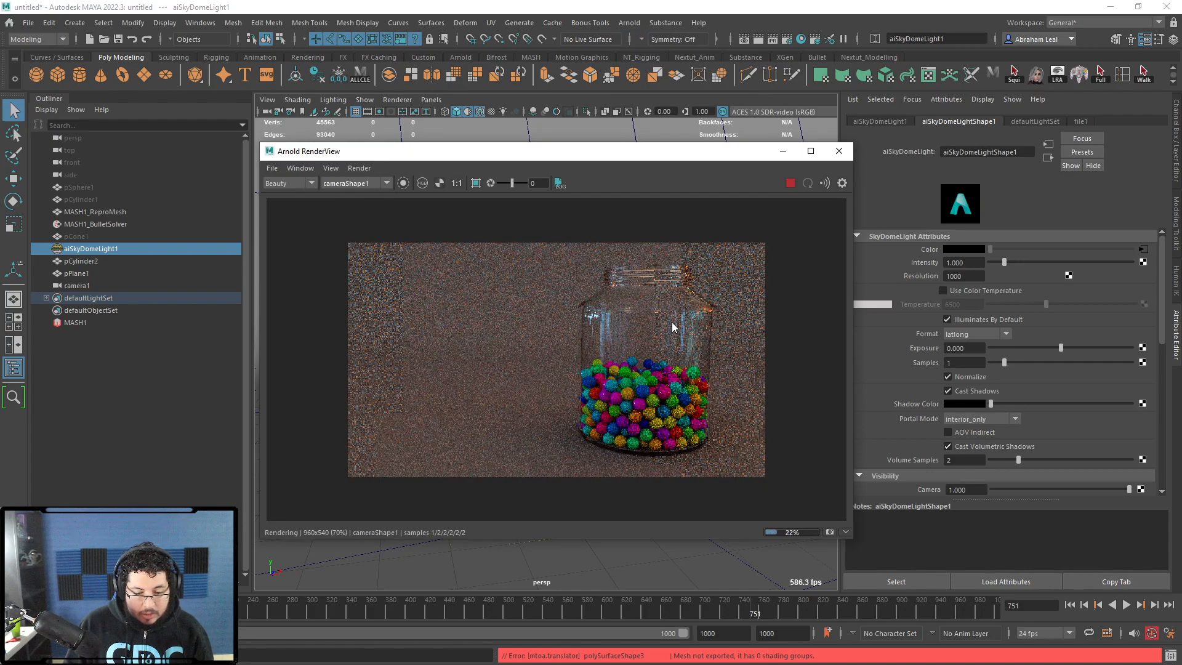
scroll(697, 383, up, 2)
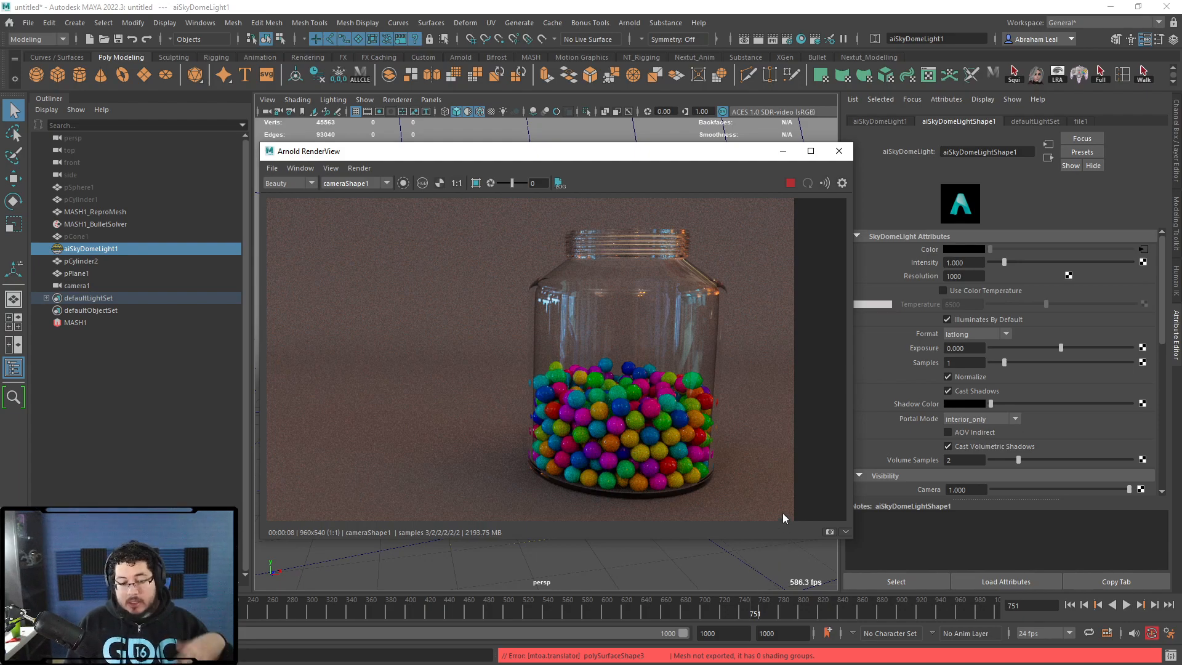
scroll(784, 515, down, 2)
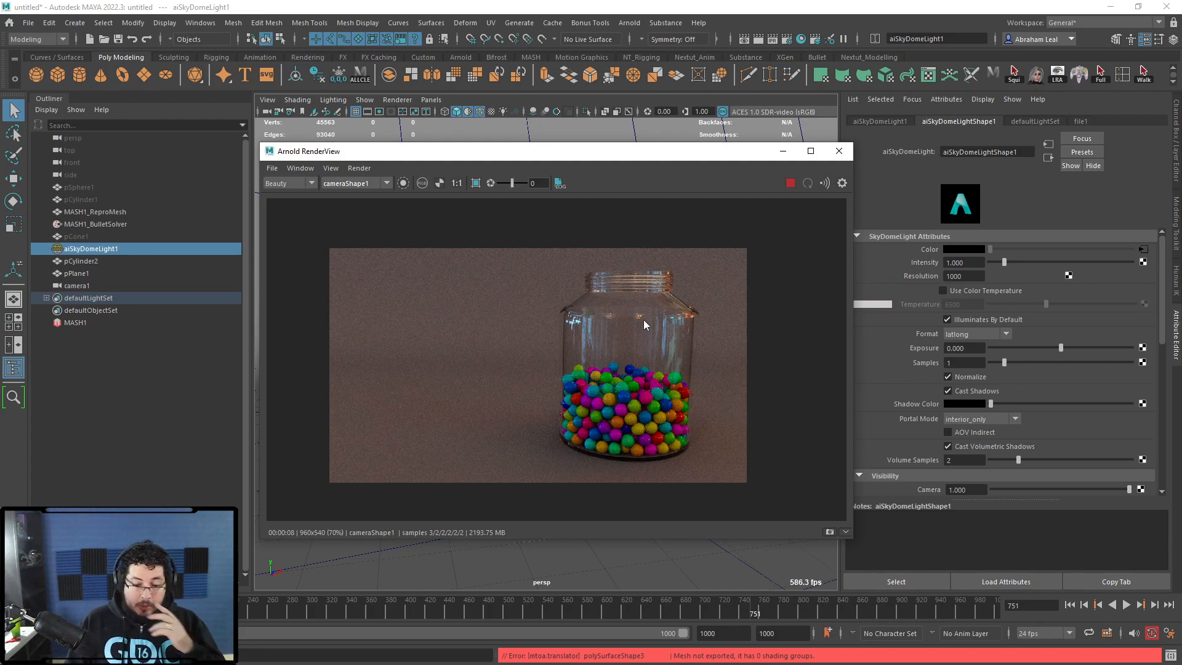
scroll(678, 346, up, 2)
alt+middle_drag(686, 376, 692, 305)
alt+middle_drag(653, 407, 657, 395)
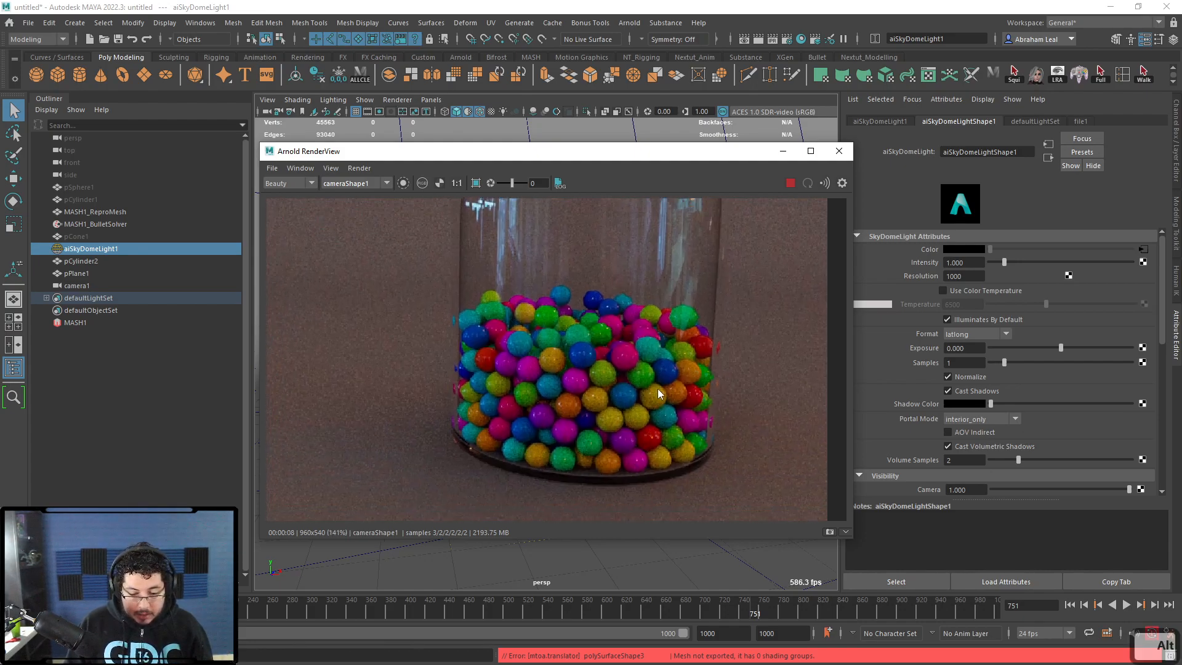
- Set Arnold's ray depth in the render settings to 4 for Diffuse, 4 for Specular and 12 for Transmission
scroll(616, 420, down, 2)
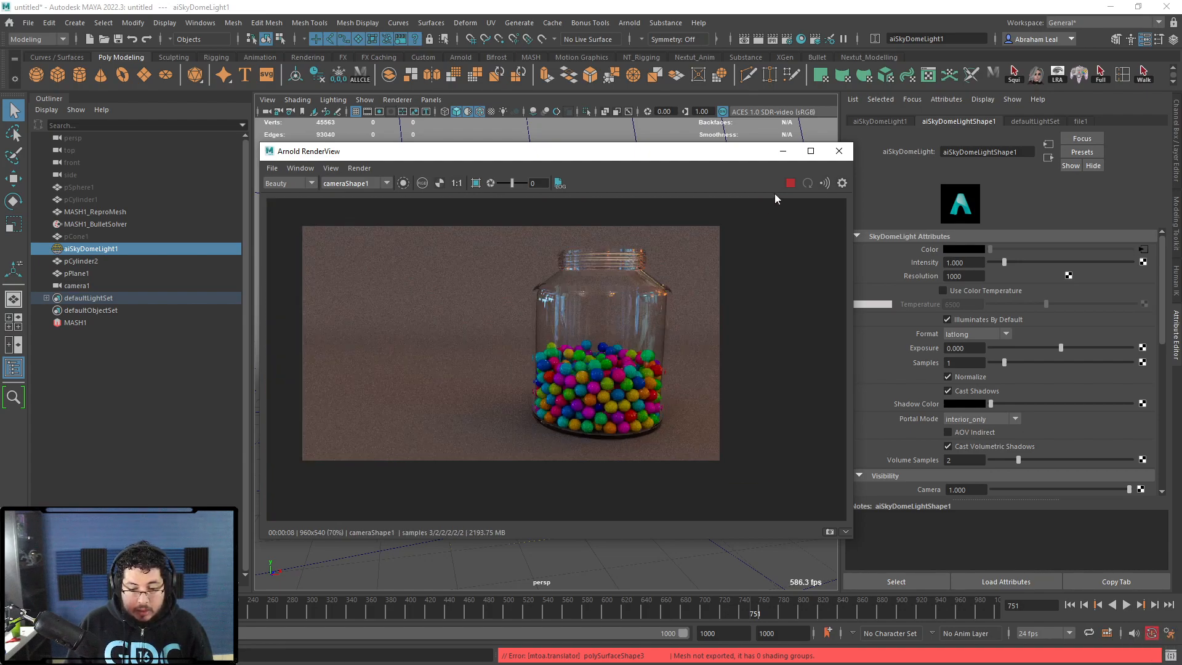
drag(735, 163, 391, 180)
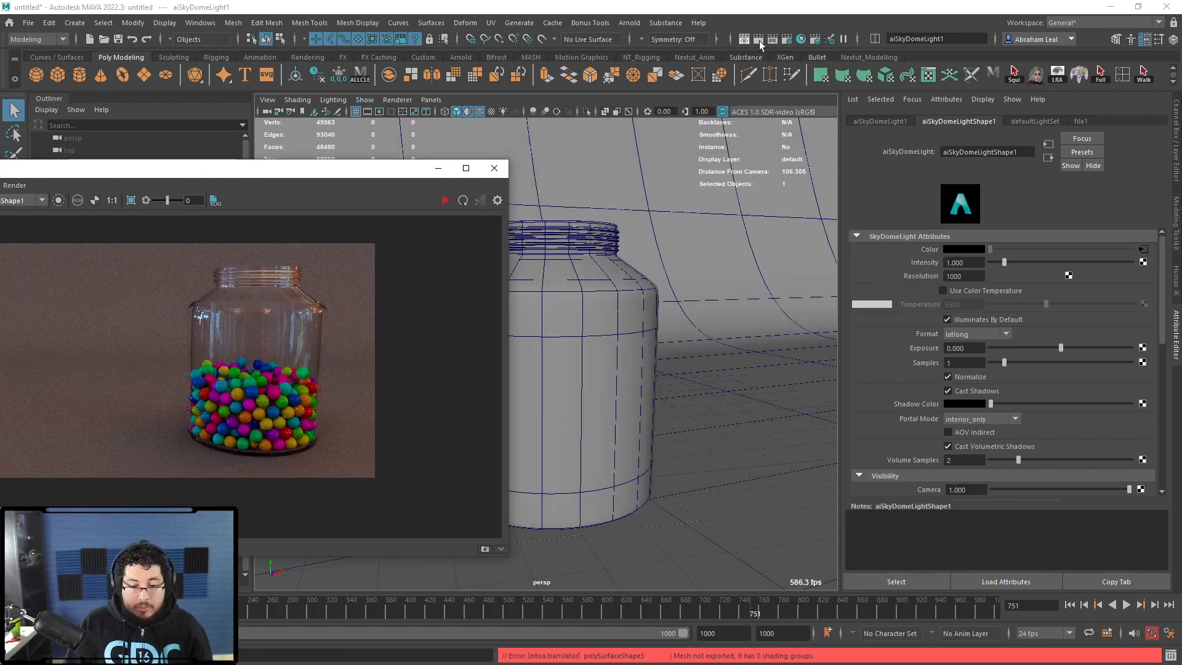
click(788, 40)
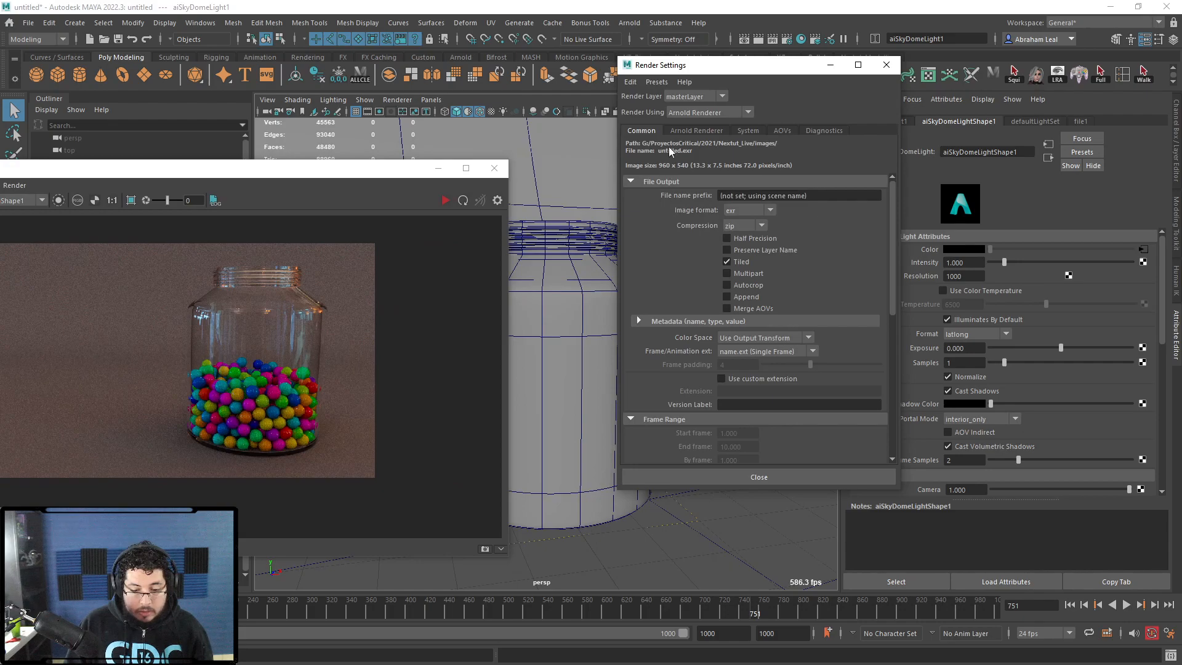
click(695, 130)
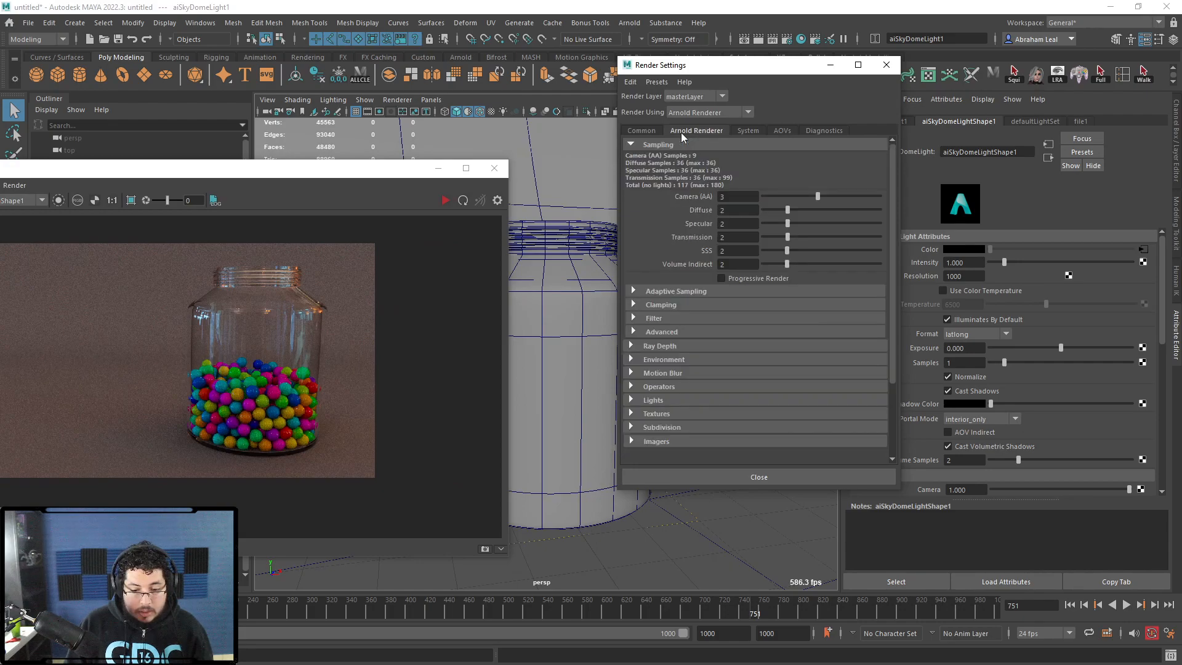
click(633, 346)
drag(737, 375, 716, 401)
text(44)
text(12)
key(Return)
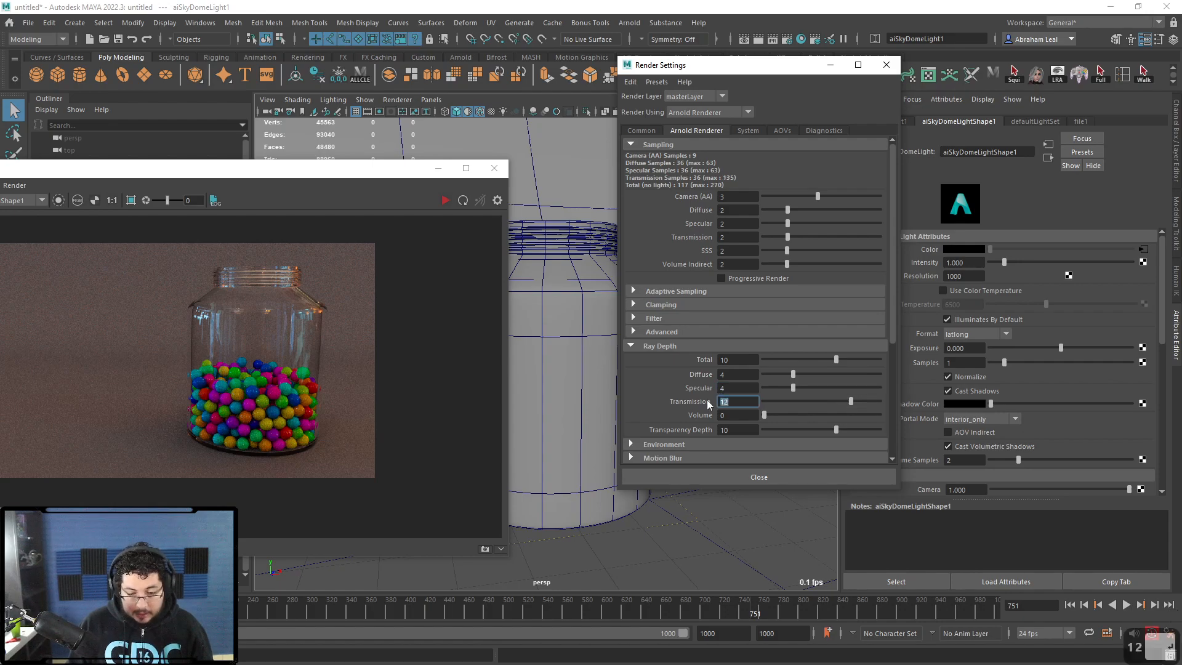
- Re-render the jar to examine the glass and candies, stop the render, and put the render settings away
click(443, 202)
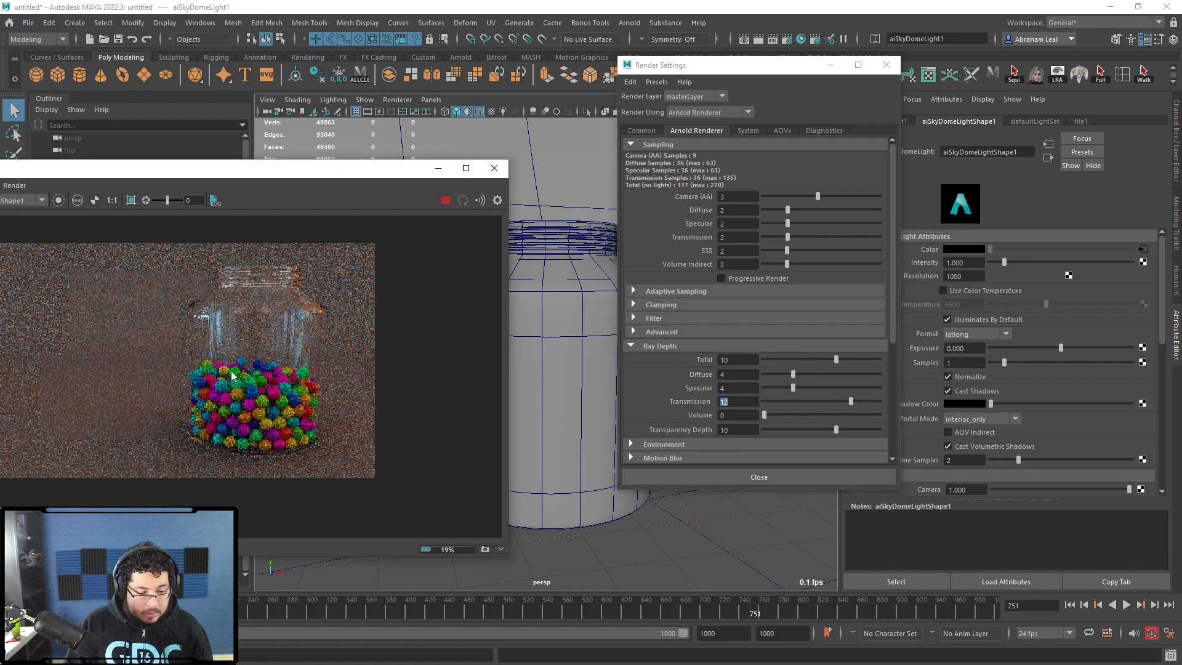
scroll(292, 304, up, 2)
scroll(294, 311, down, 1)
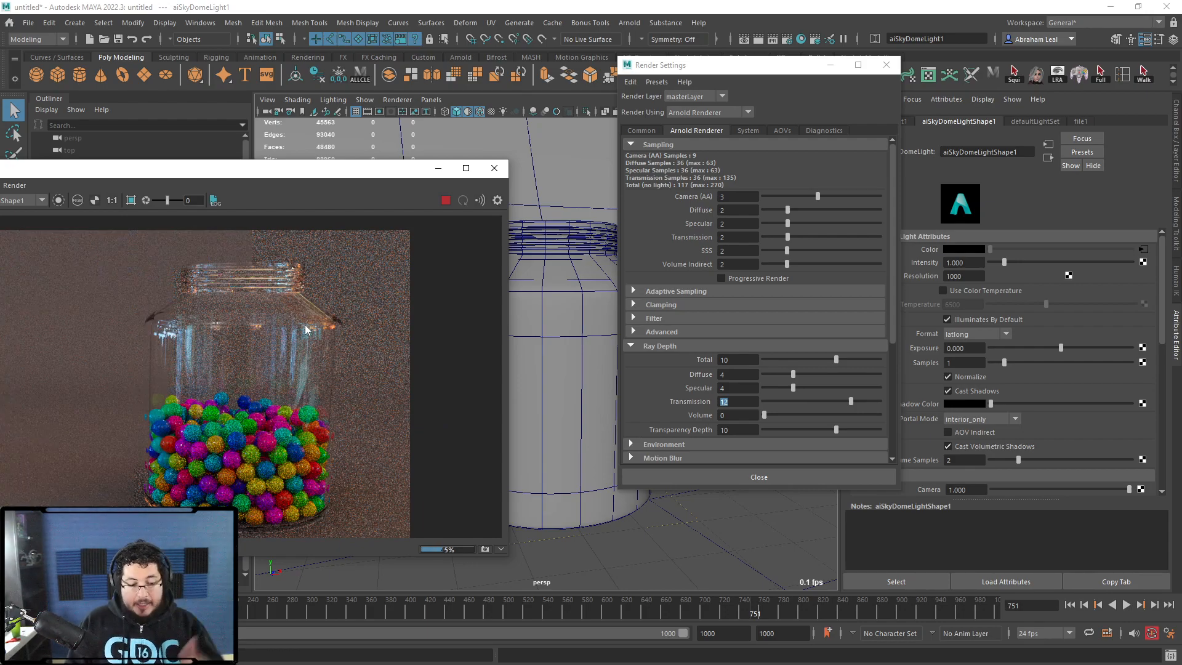
scroll(281, 336, down, 2)
scroll(281, 336, up, 2)
scroll(308, 415, down, 1)
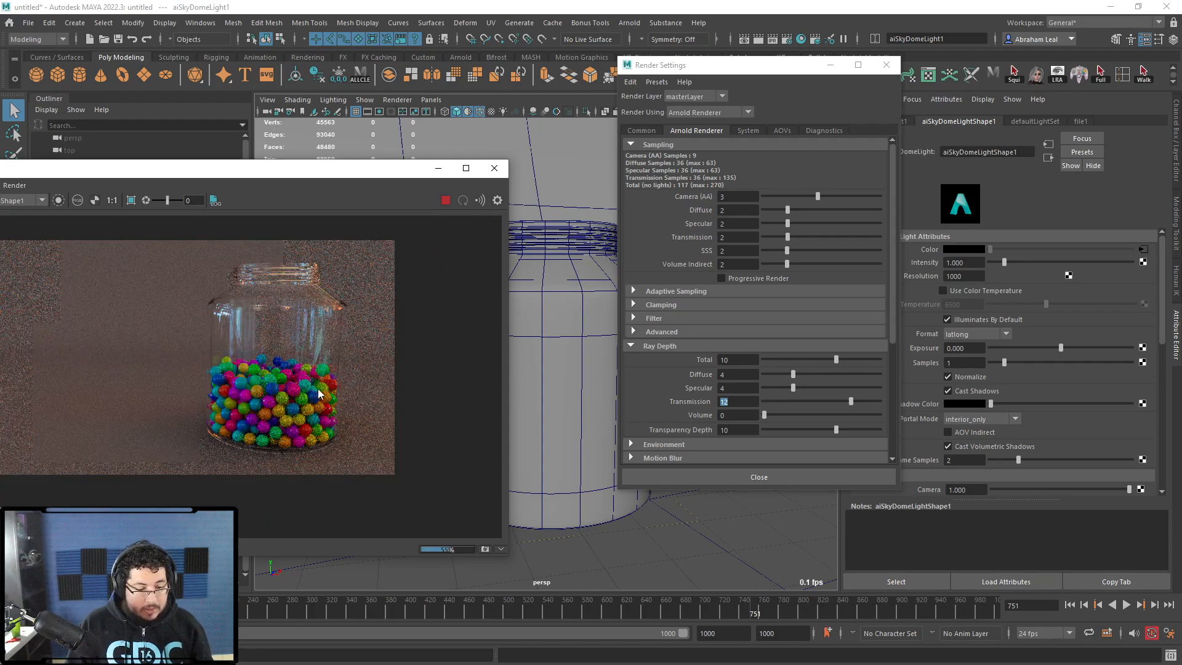
click(445, 203)
click(832, 66)
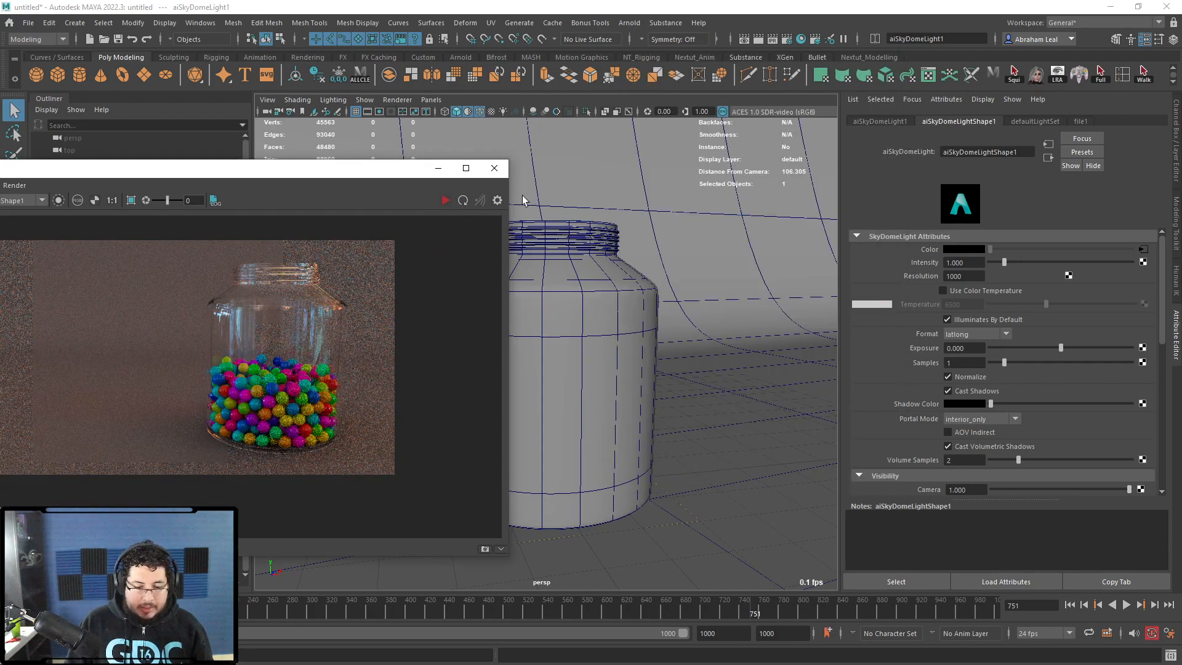
- Move the render window off the viewport, frame the whole backdrop, and add an Arnold area light
drag(394, 162, 1085, 166)
scroll(407, 274, down, 8)
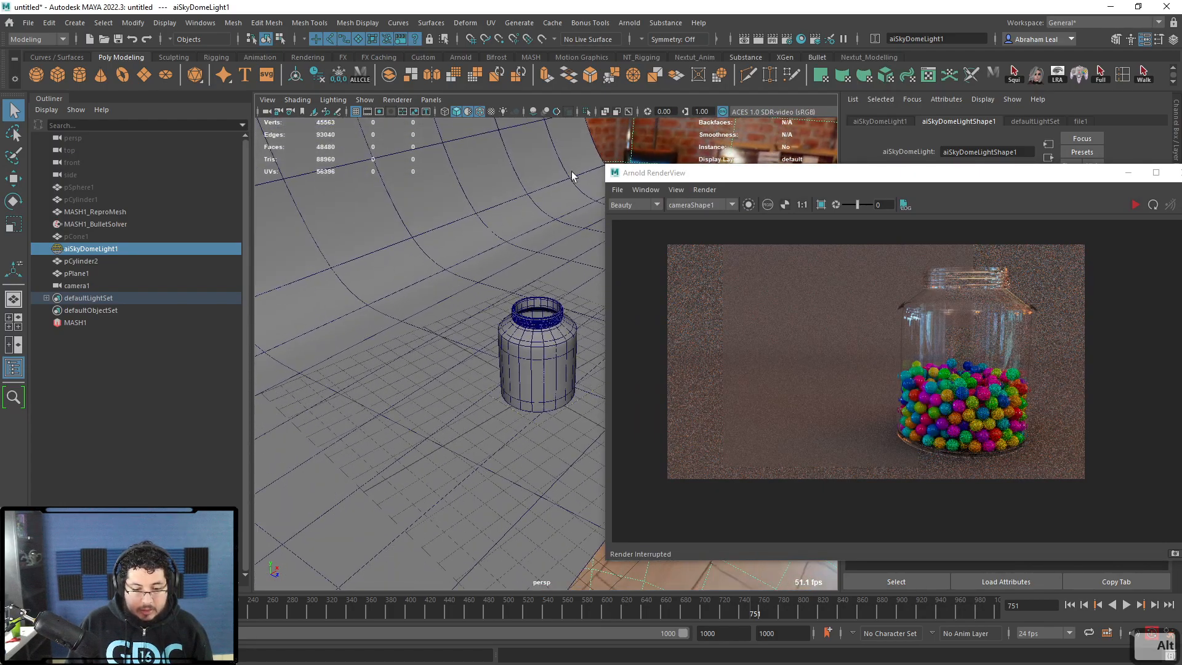
click(634, 23)
mouse_move(668, 90)
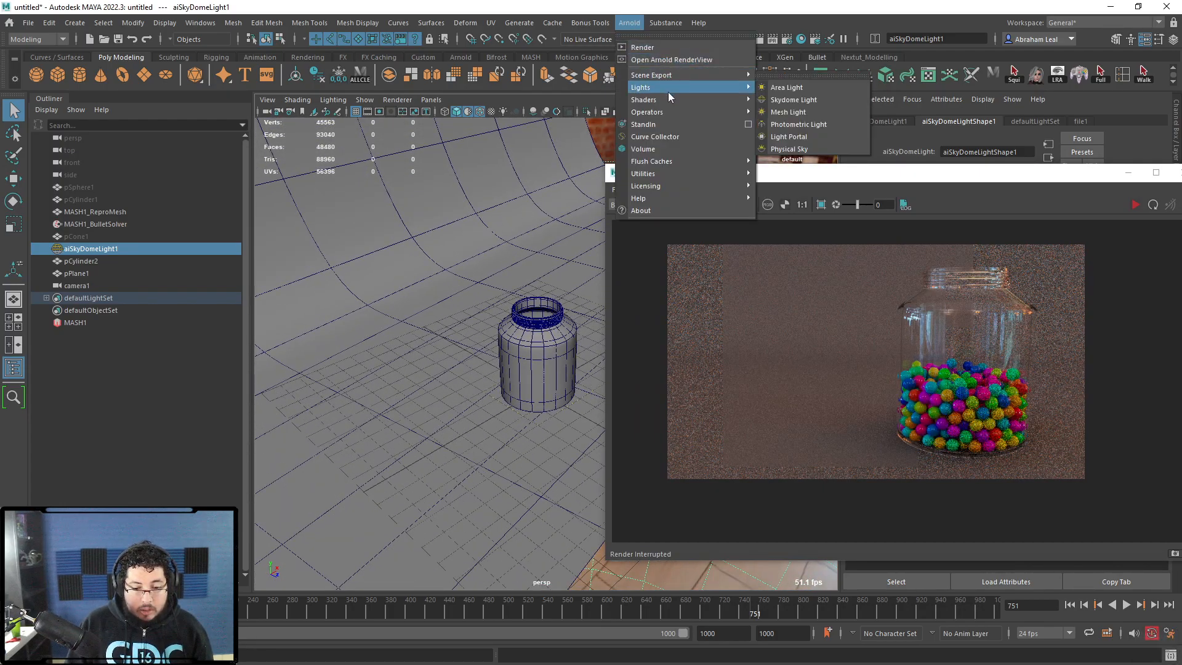
click(799, 93)
- Move the area light away from the jar, scale it up, and rotate it to light the scene
scroll(472, 269, down, 5)
key(w)
alt+drag(473, 270, 413, 302)
key(r)
drag(529, 366, 533, 255)
key(e)
drag(398, 273, 372, 233)
- Set the area light's exposure to 10 and start rendering through cameraShape1
drag(936, 174, 419, 143)
click(964, 276)
text(10)
key(Return)
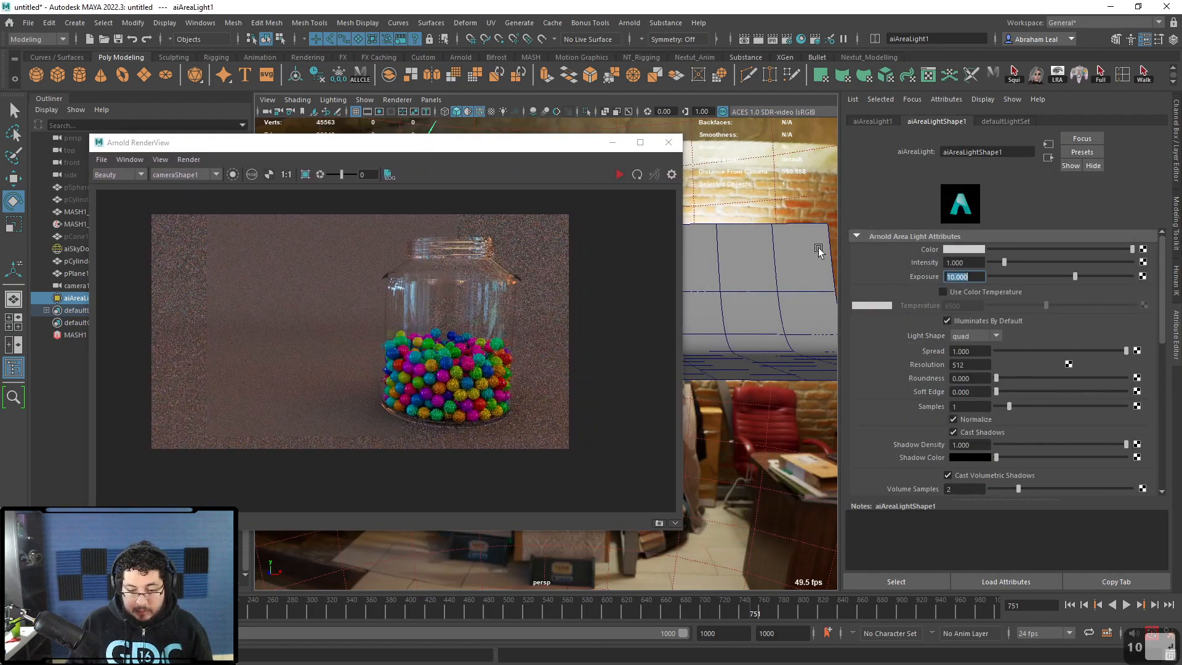
click(620, 174)
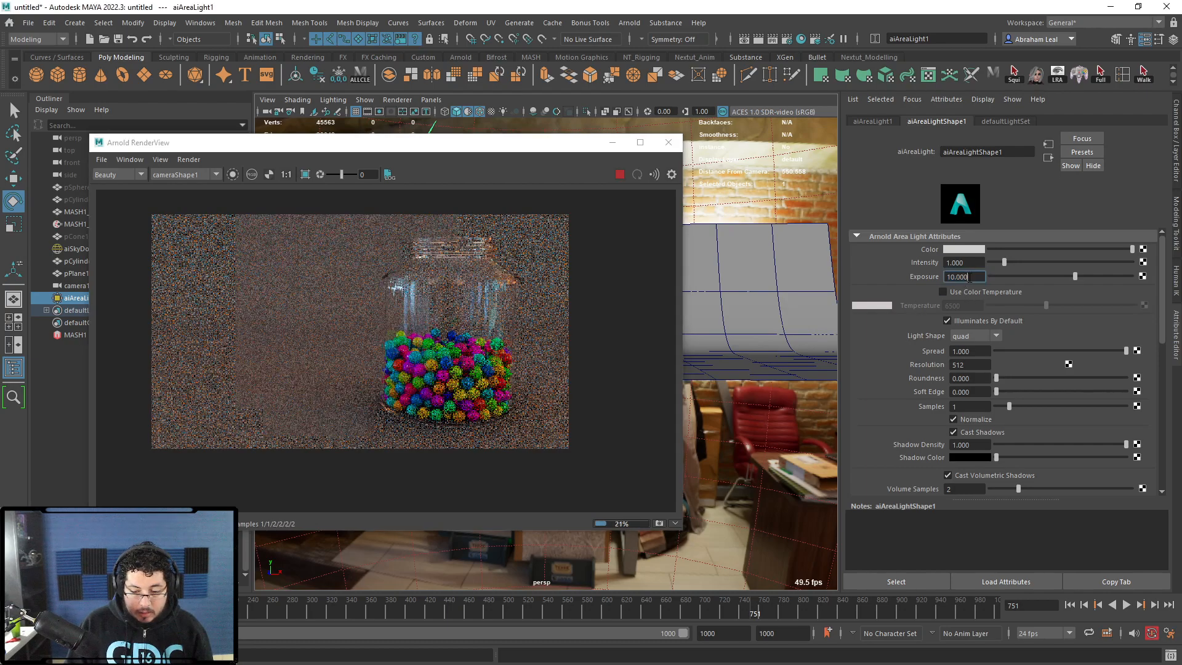
- Test area light exposures of 15, 20 and 18 in the live render, and settle on 16
text(15)
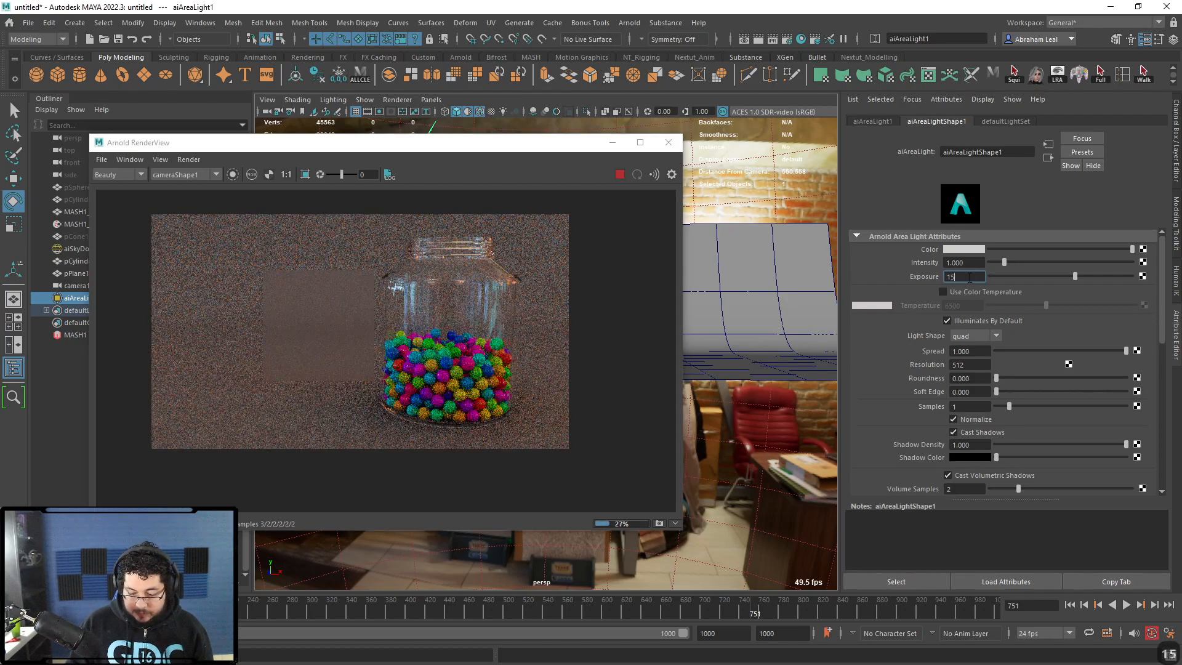
key(Return)
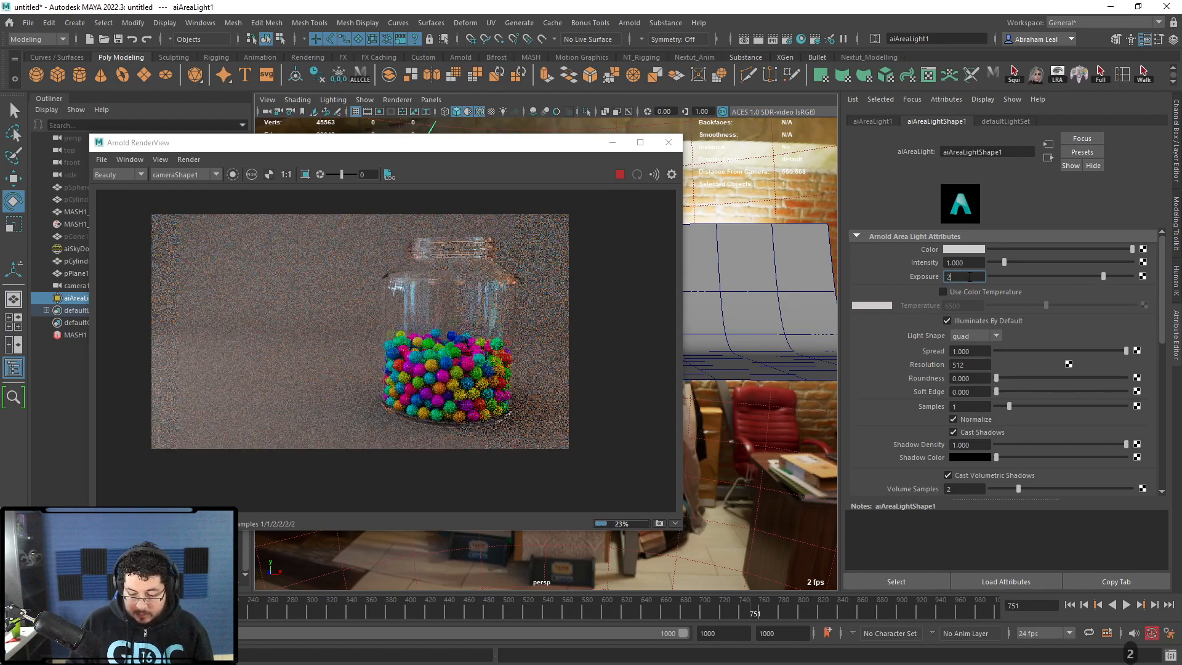
text(20)
key(Return)
text(18)
key(Return)
text(16)
key(Return)
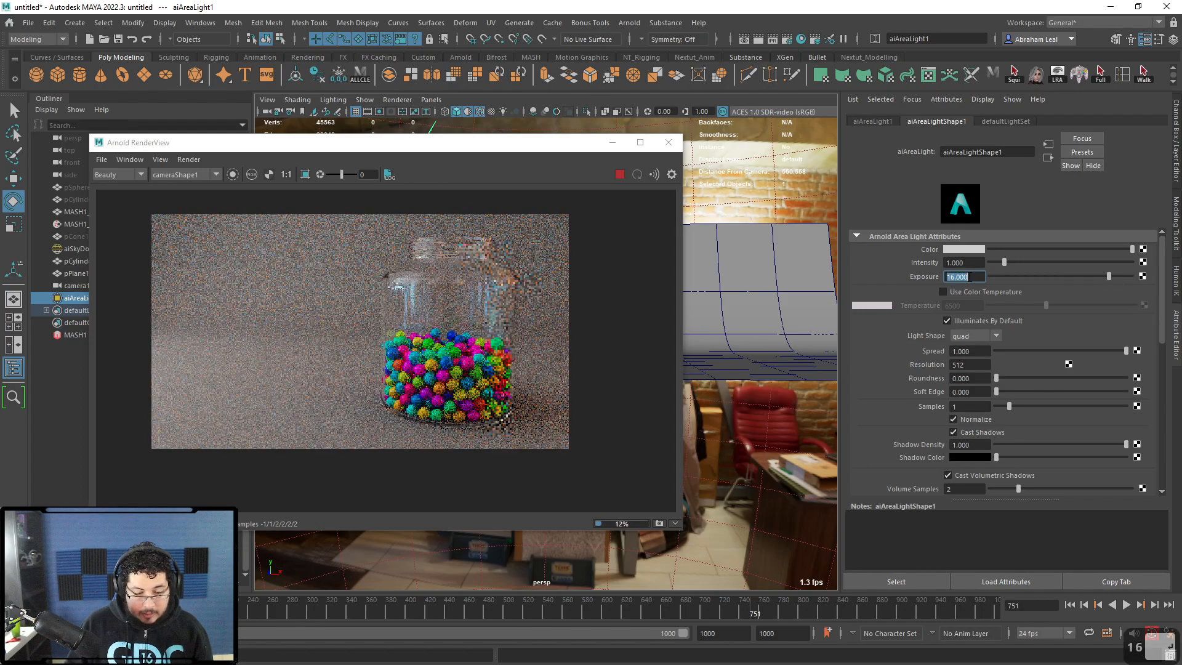
- Examine the lighting on the glass jar, candies and backdrop in the render, up close and as a whole
scroll(467, 338, up, 5)
scroll(485, 338, down, 5)
alt+middle_drag(486, 338, 530, 322)
scroll(516, 332, up, 4)
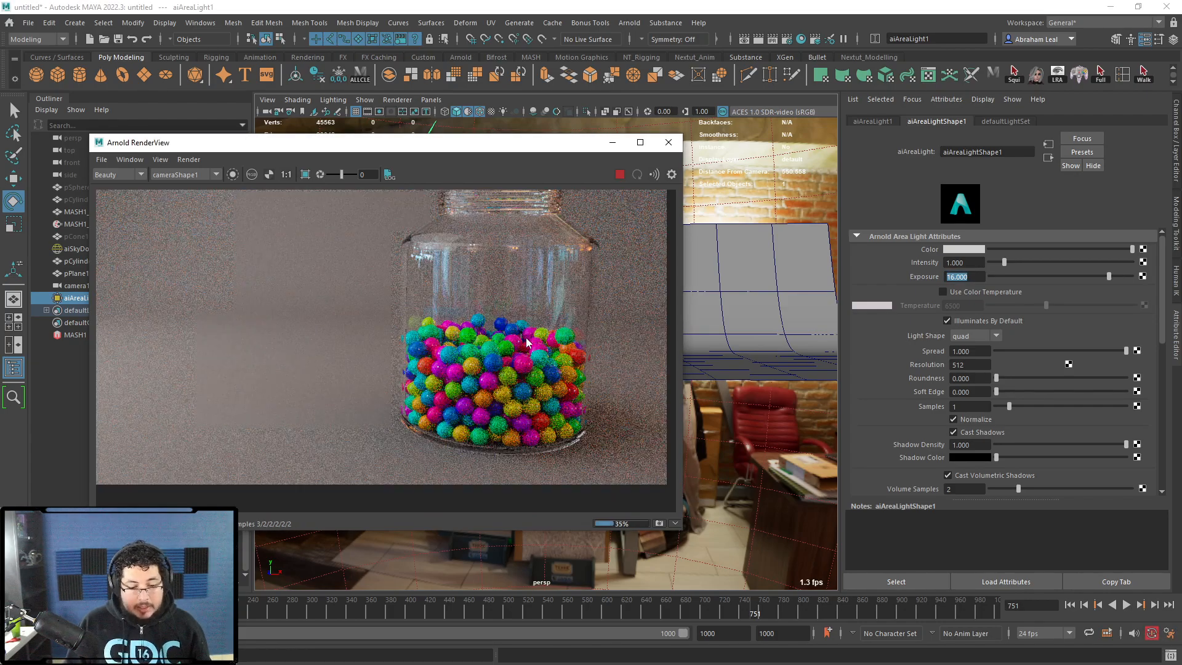
scroll(527, 342, down, 2)
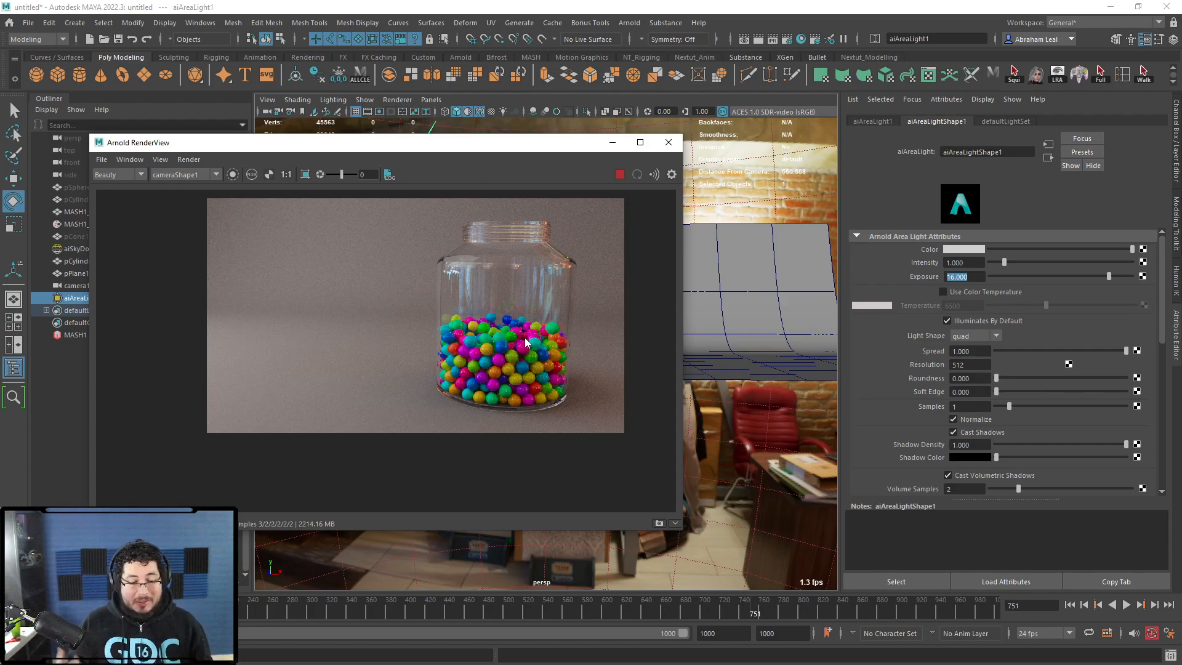
scroll(528, 354, down, 1)
middle_drag(541, 379, 538, 399)
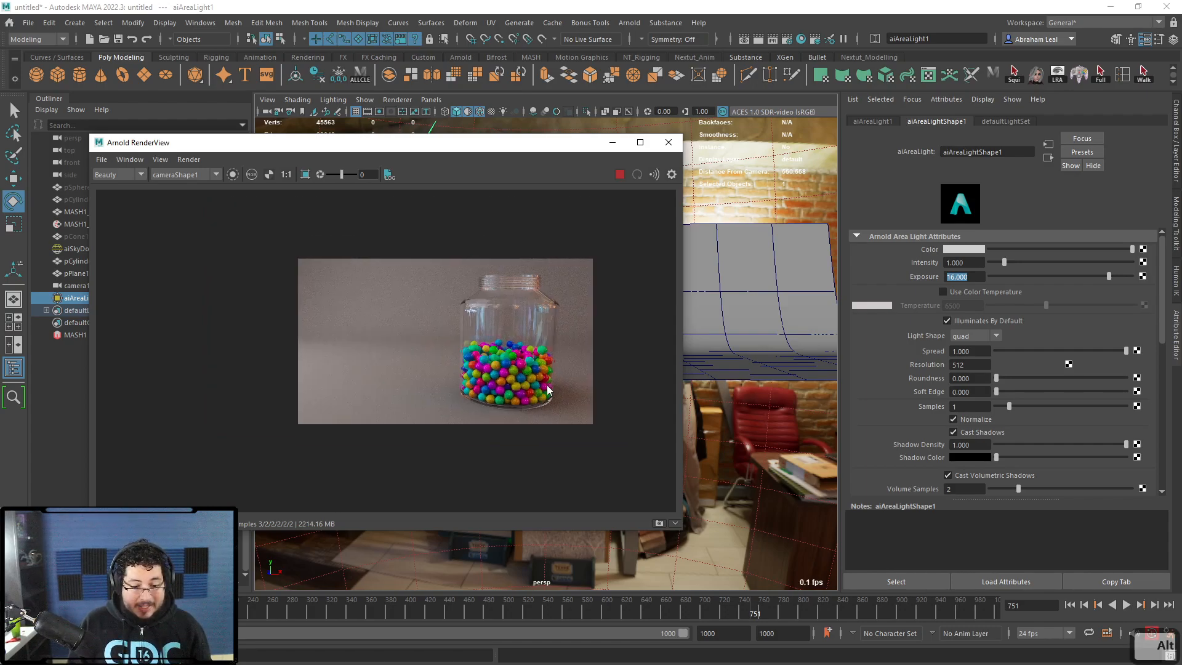
scroll(560, 369, up, 1)
scroll(561, 369, up, 1)
scroll(560, 369, down, 2)
scroll(501, 371, up, 2)
mouse_move(501, 371)
alt+middle_down()
mouse_move(525, 357)
mouse_move(490, 386)
alt+middle_up()
scroll(526, 357, down, 1)
scroll(491, 386, up, 1)
scroll(491, 386, down, 1)
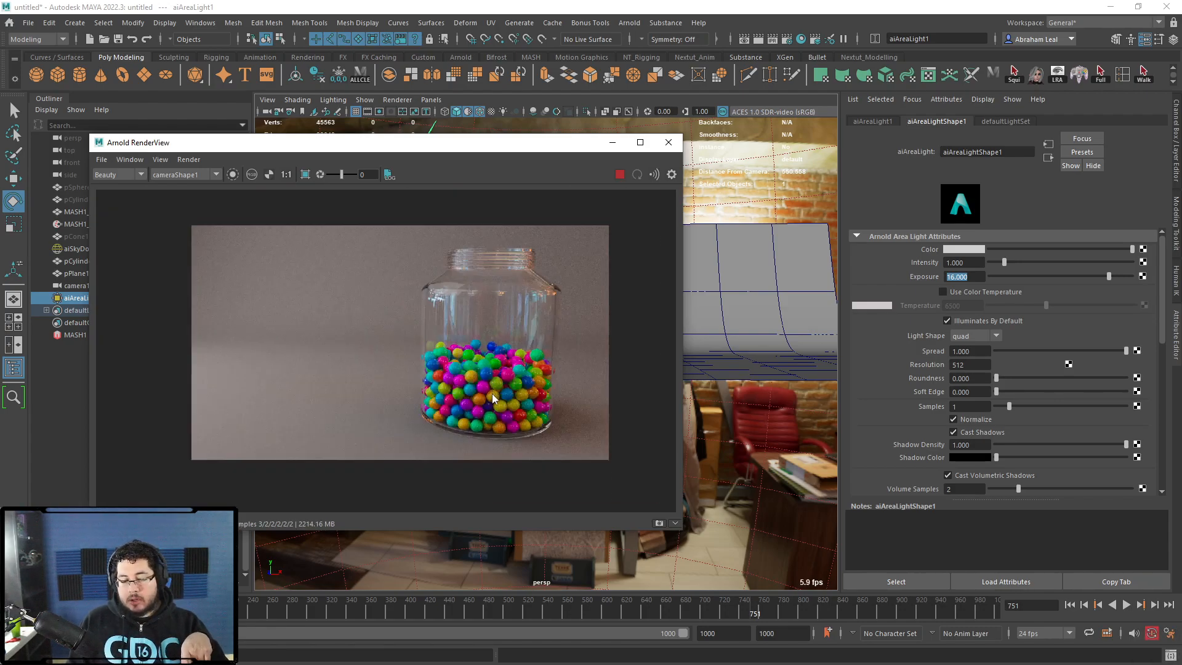